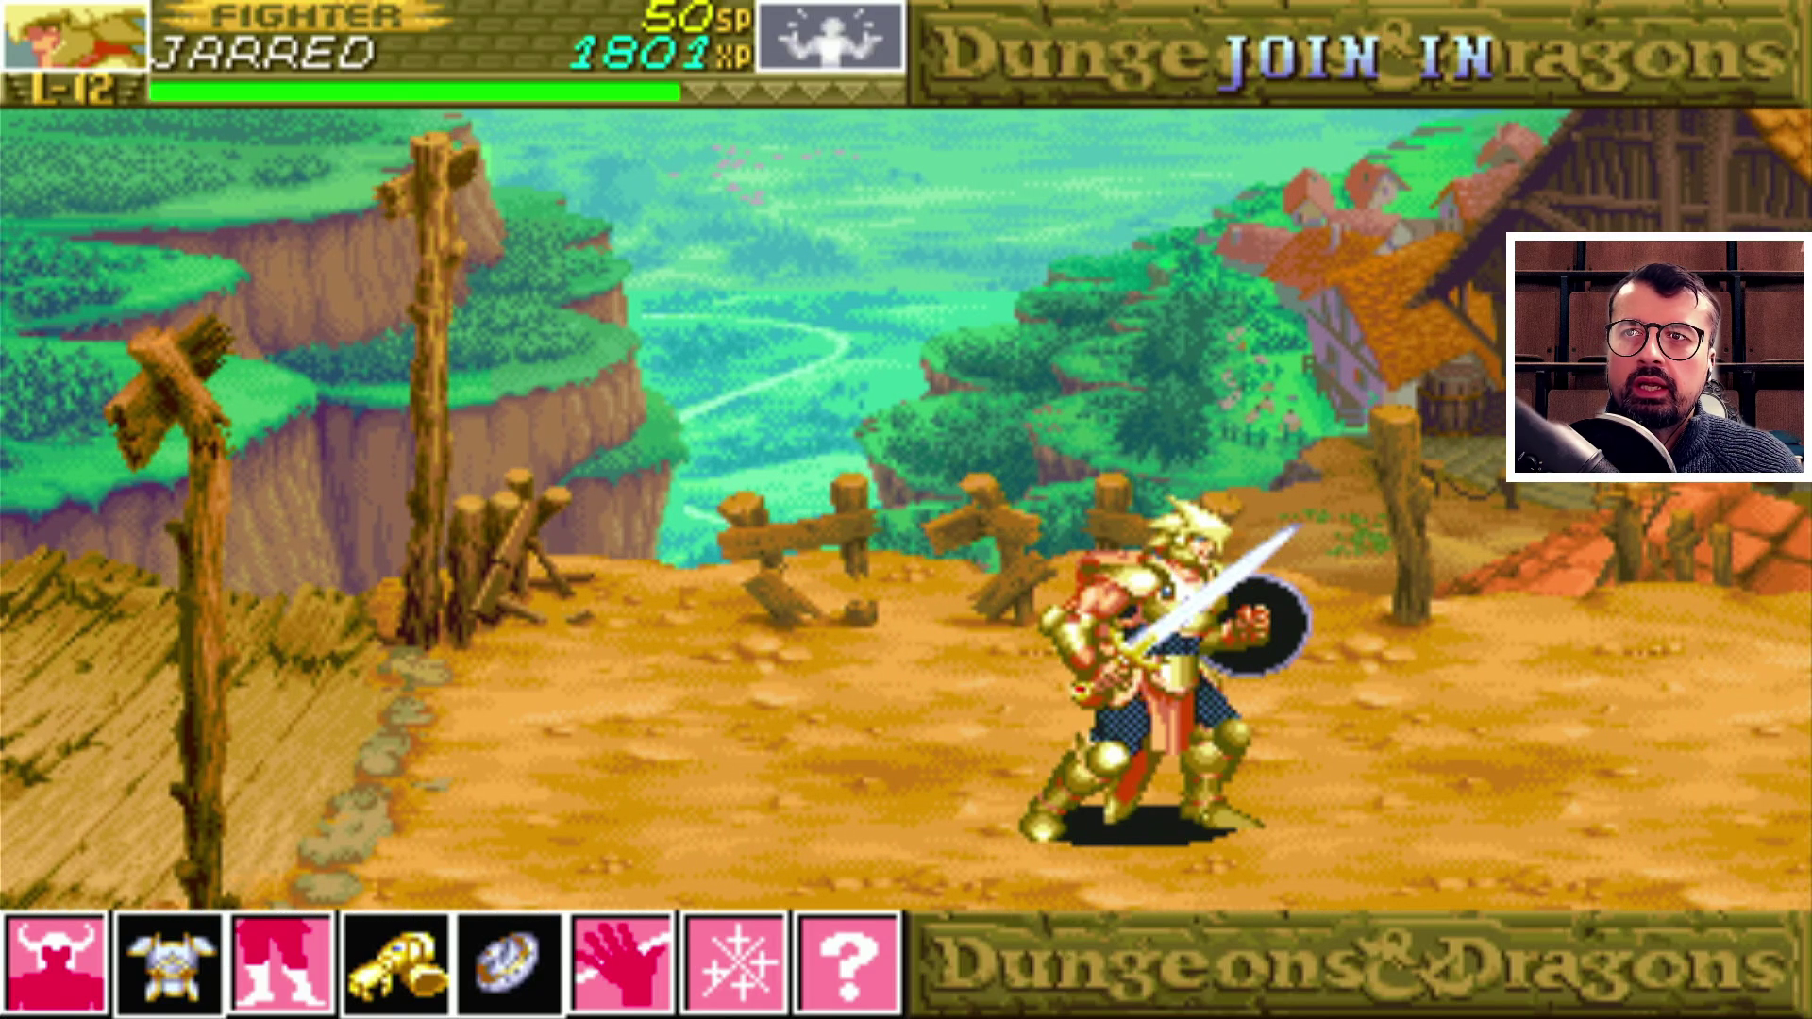
- Walk the fighter right through the stage and slash the first goblin with the sword
key("Right")
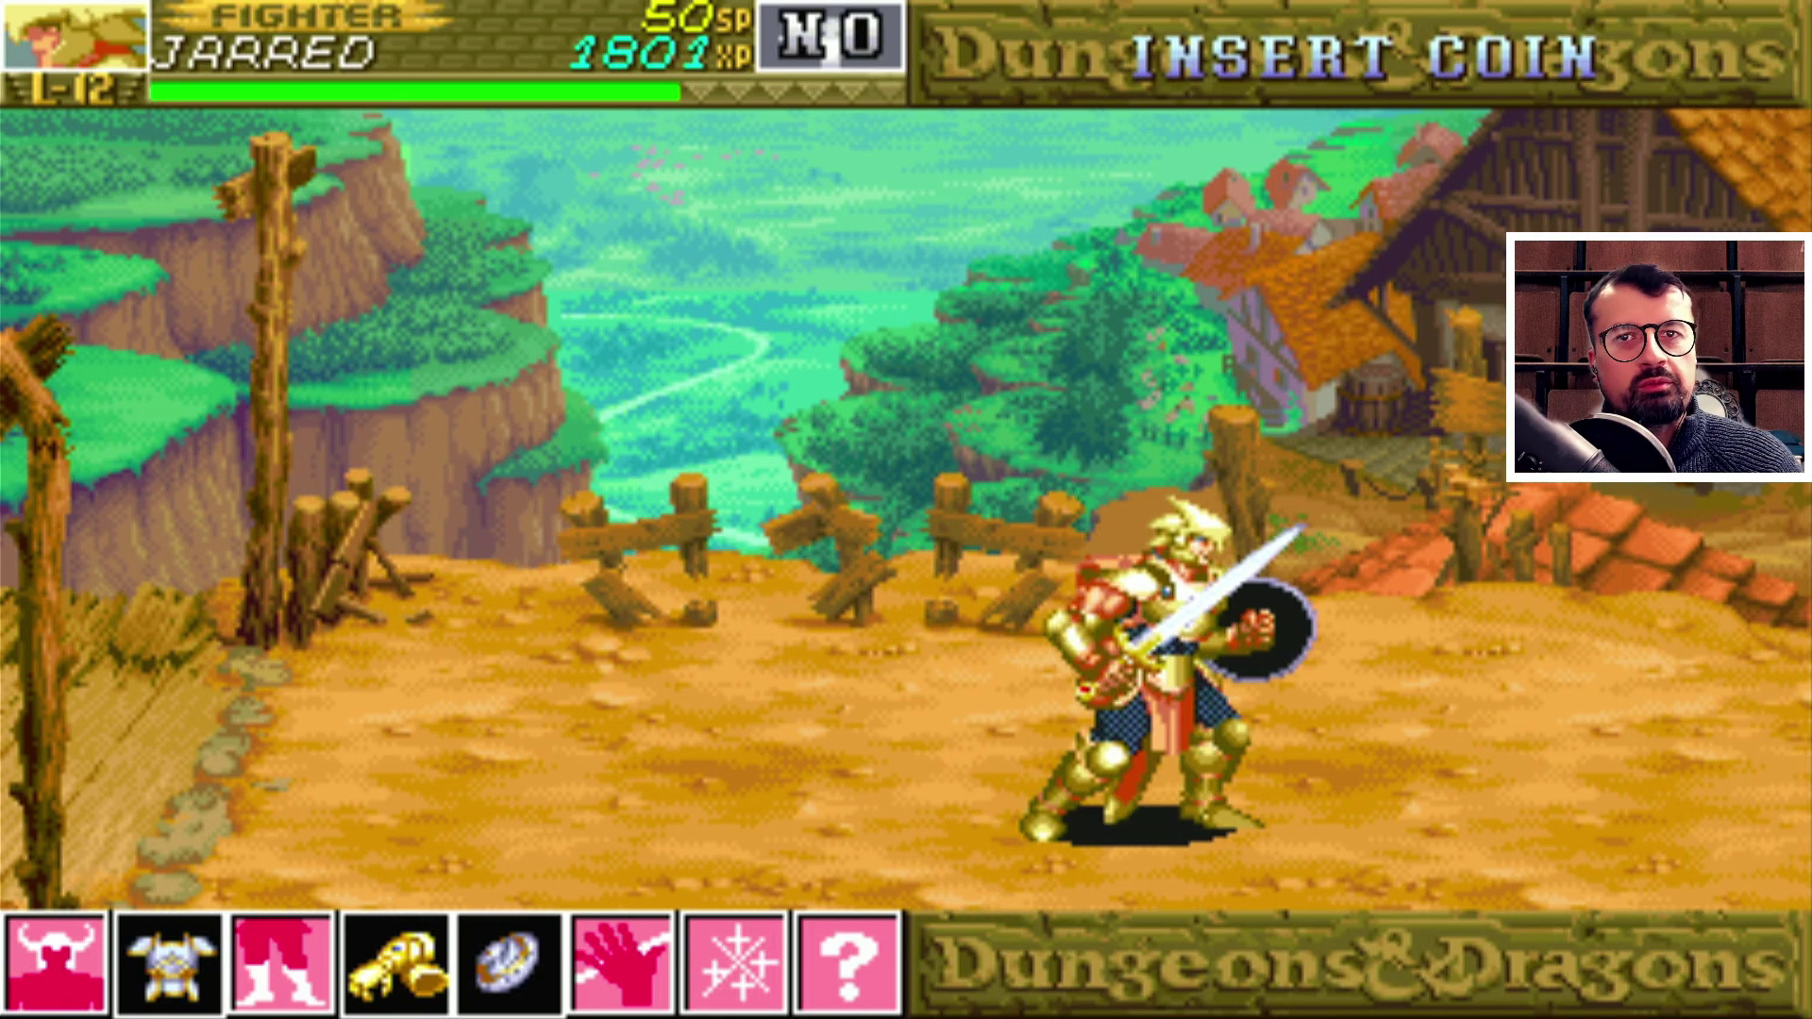
key("Right")
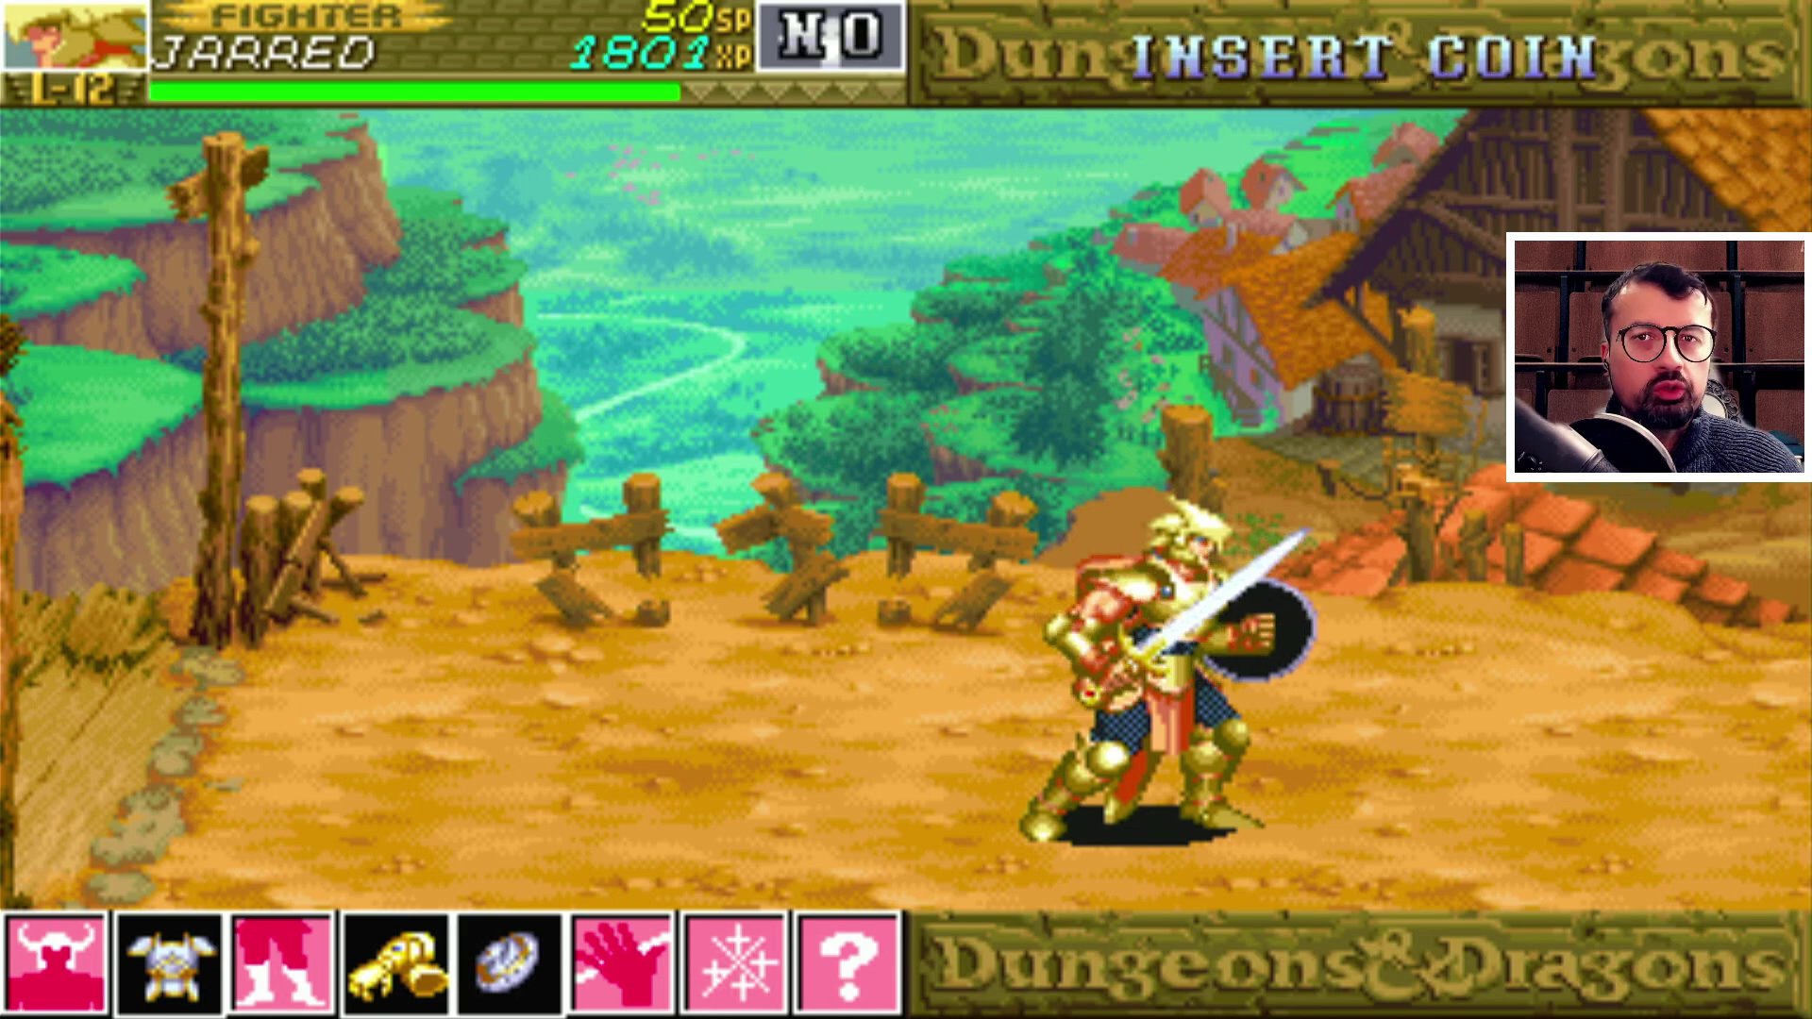
key("Right")
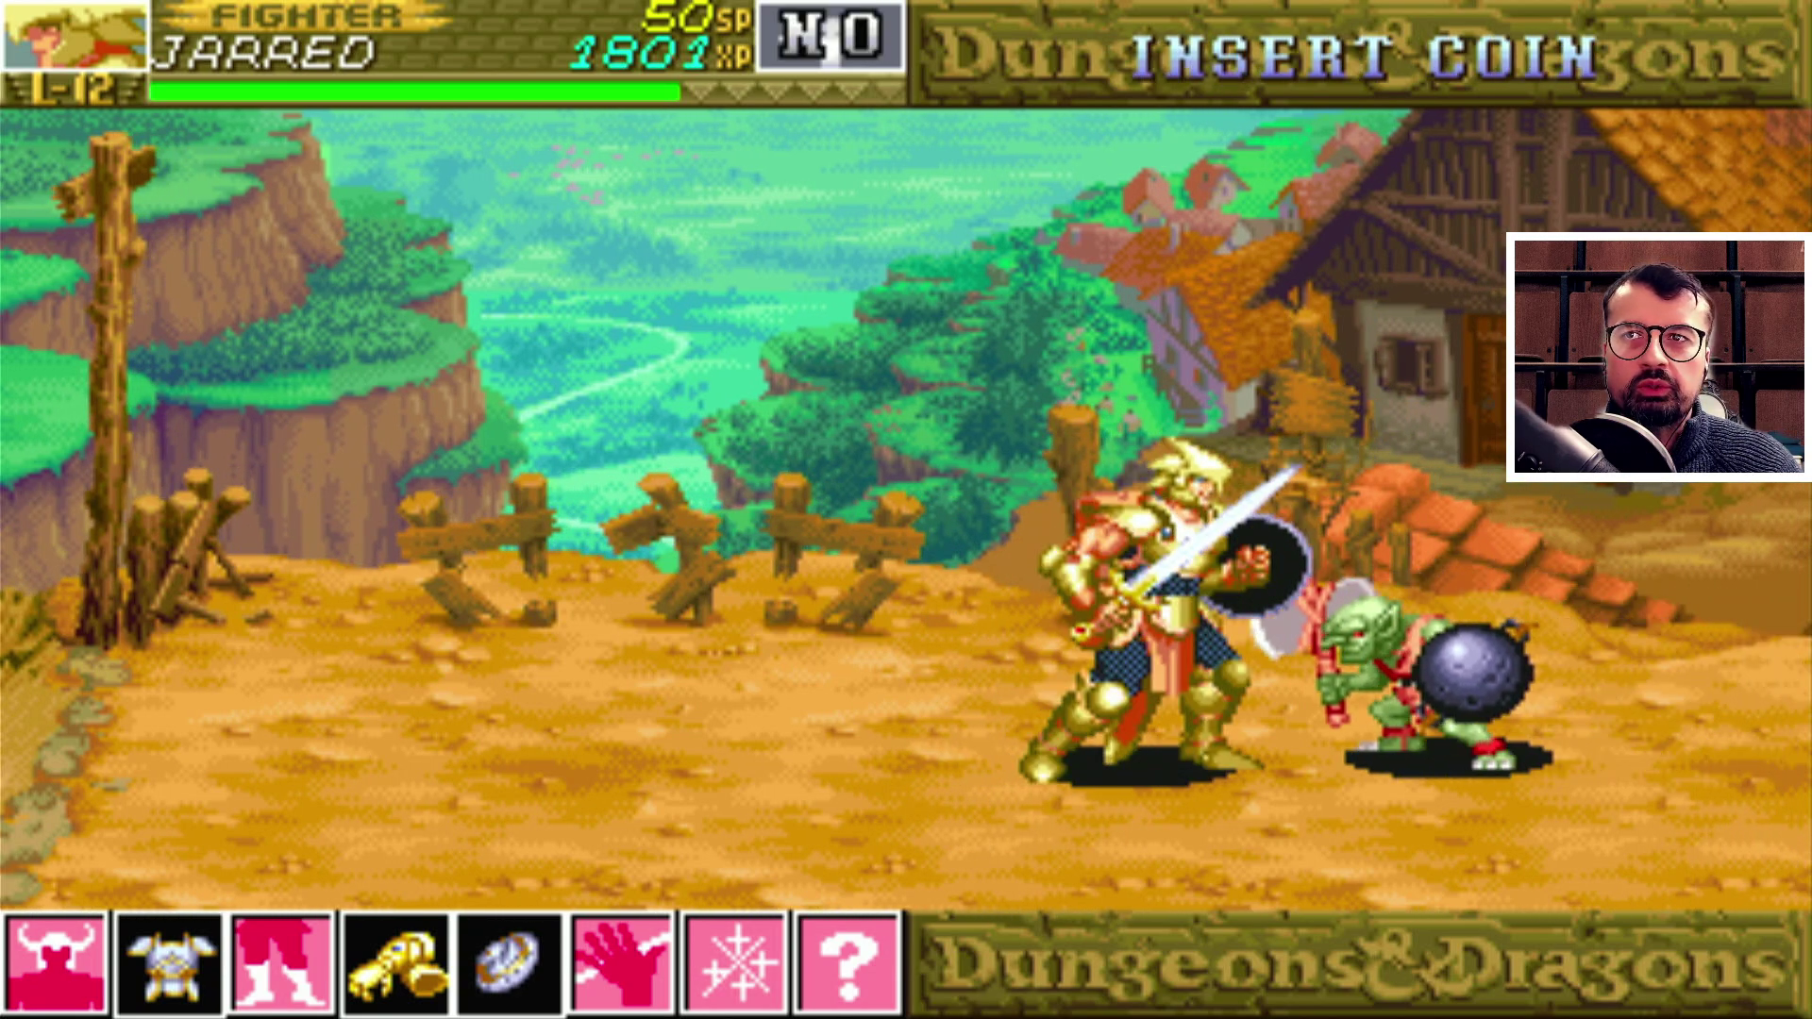
key("ctrl")
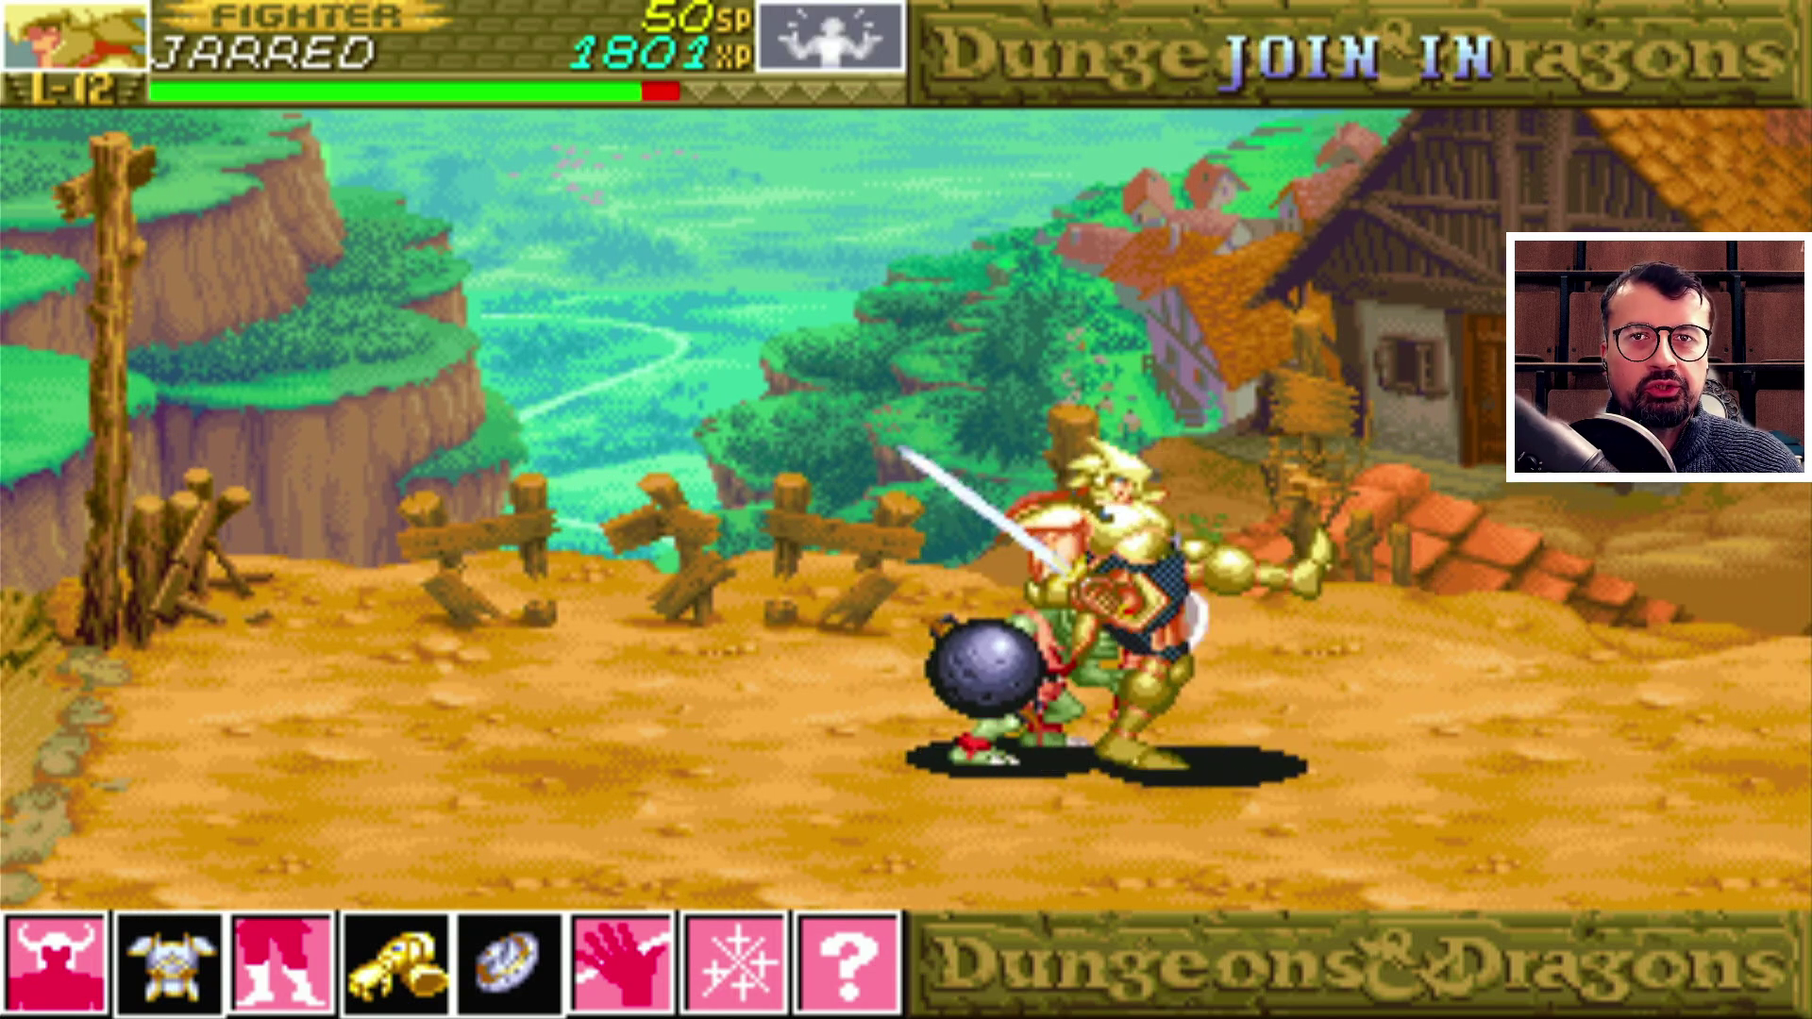
key("ctrl")
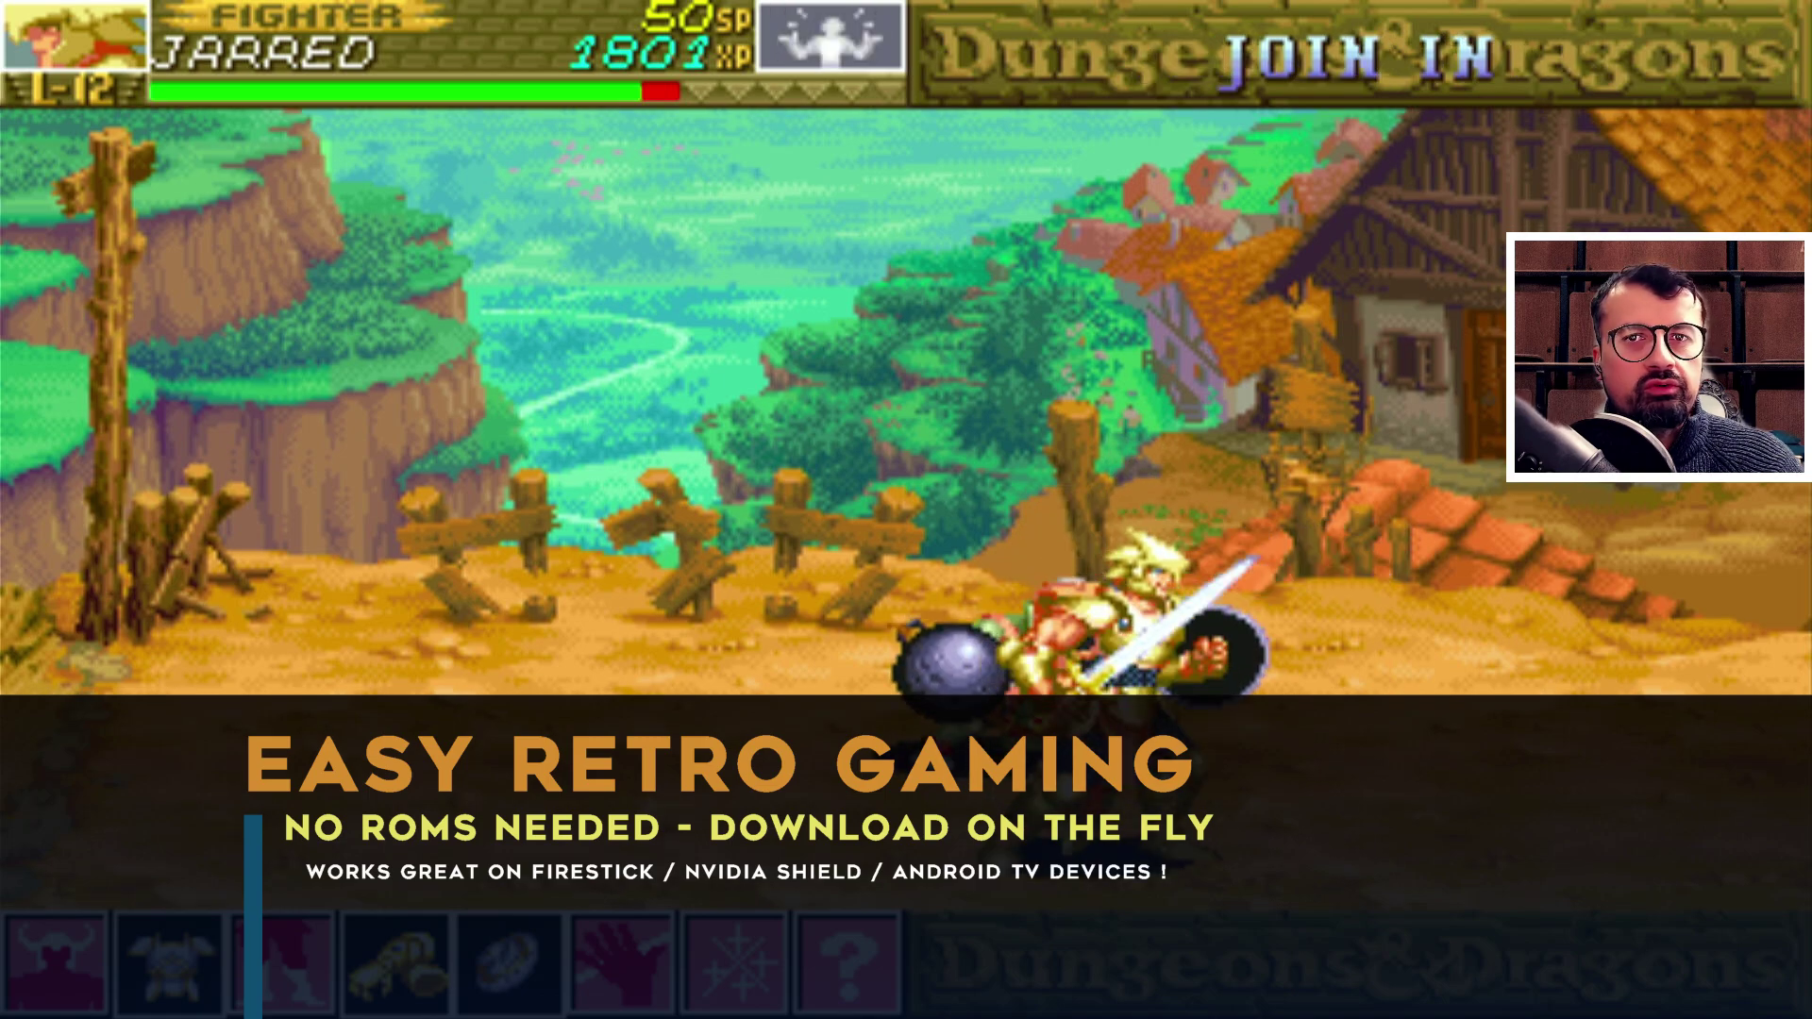
key("Up")
key("ctrl")
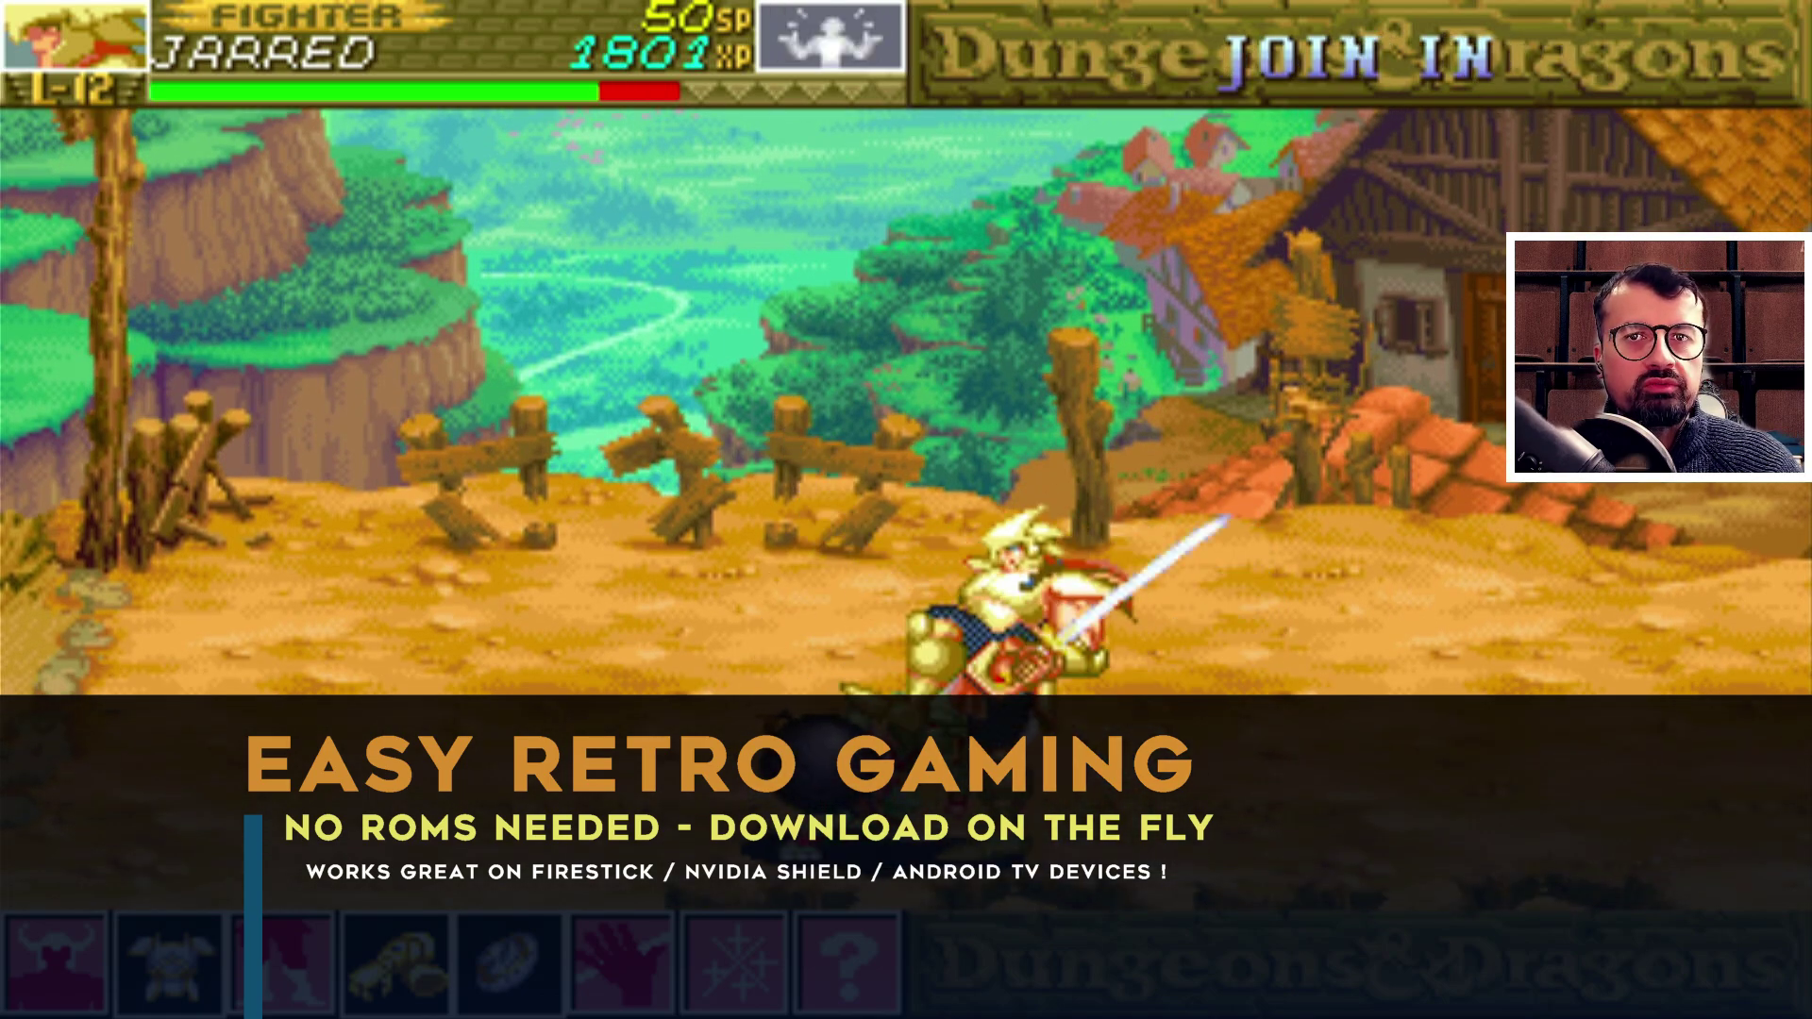
key("Left")
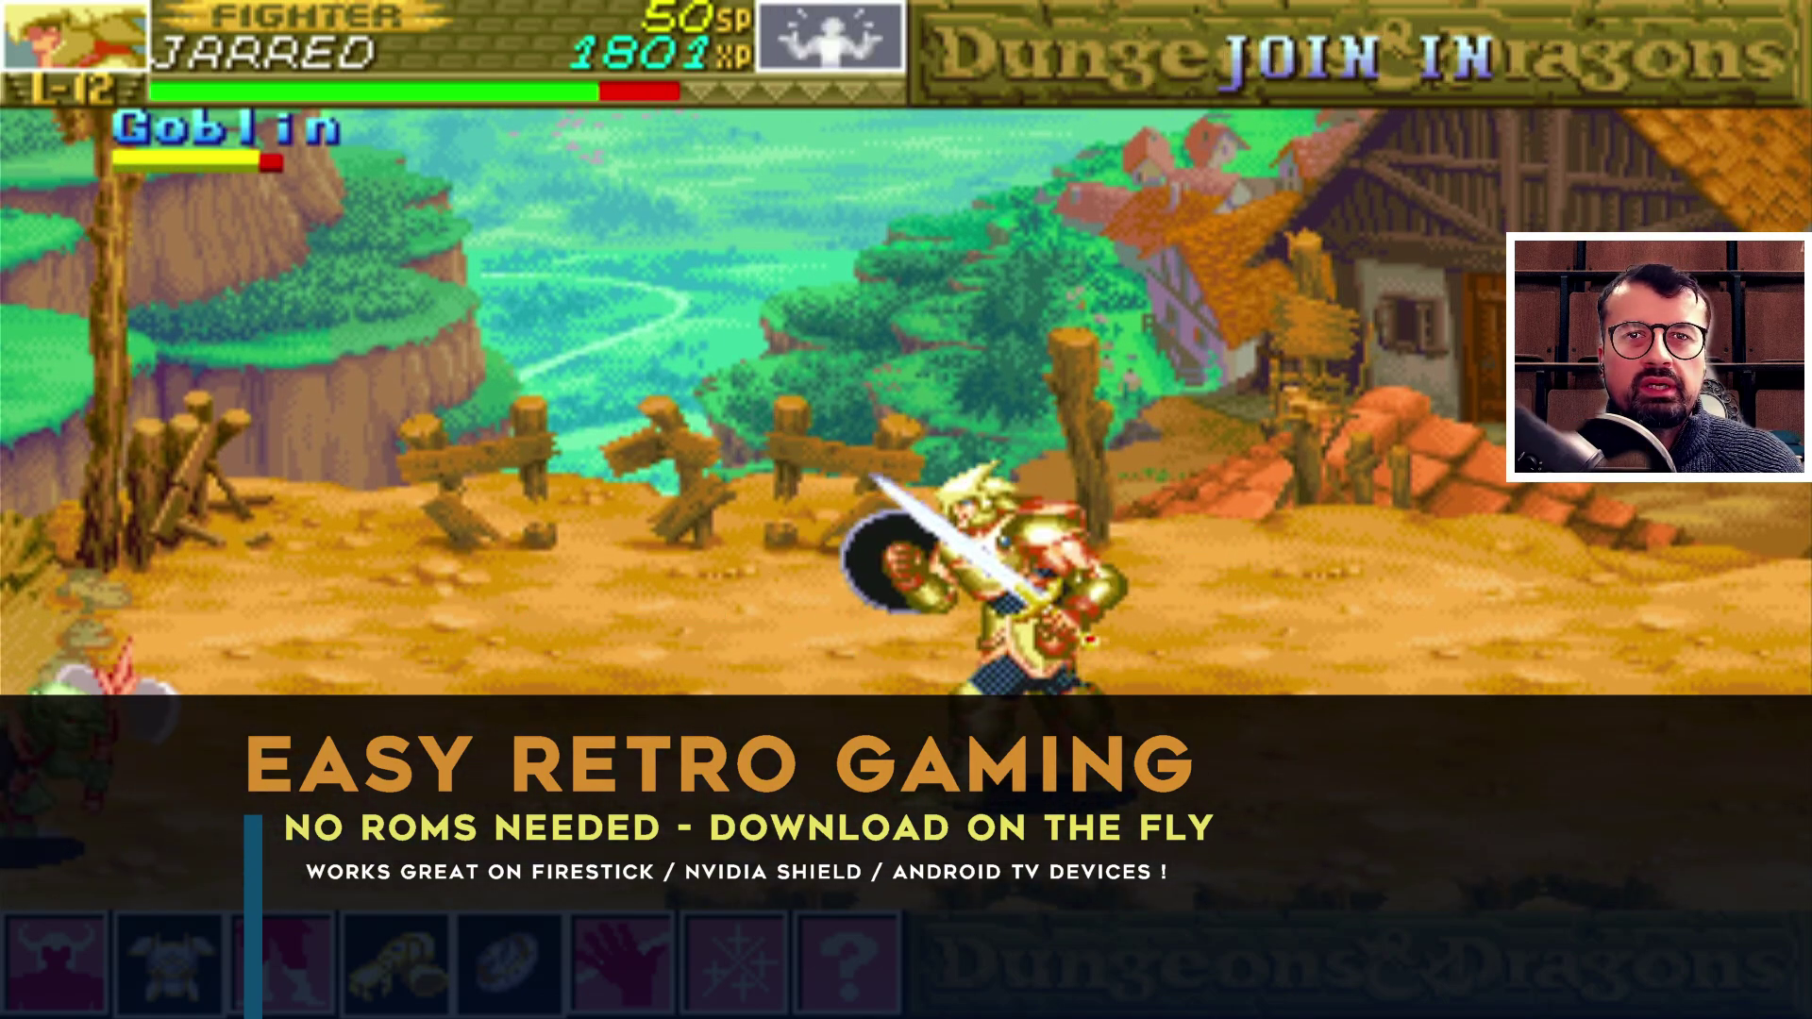
- Push right through the village, past the goblin group and the treasure chest
key("Right")
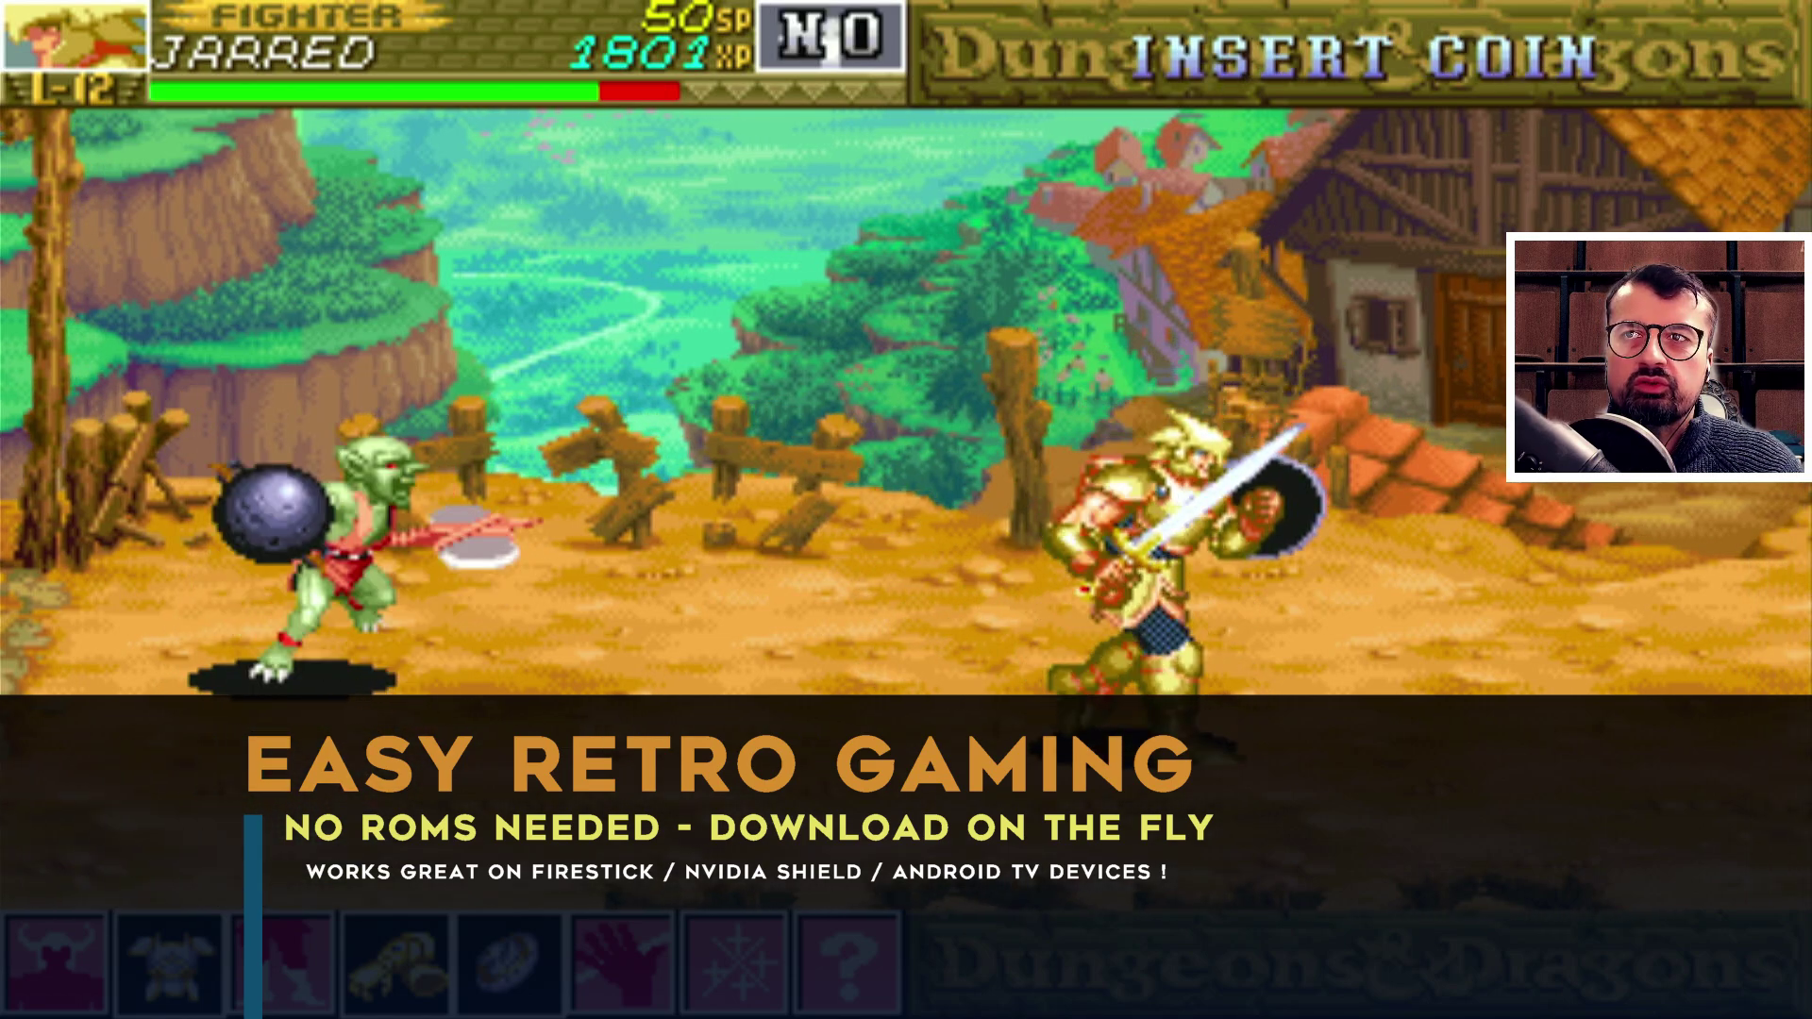
key("Right")
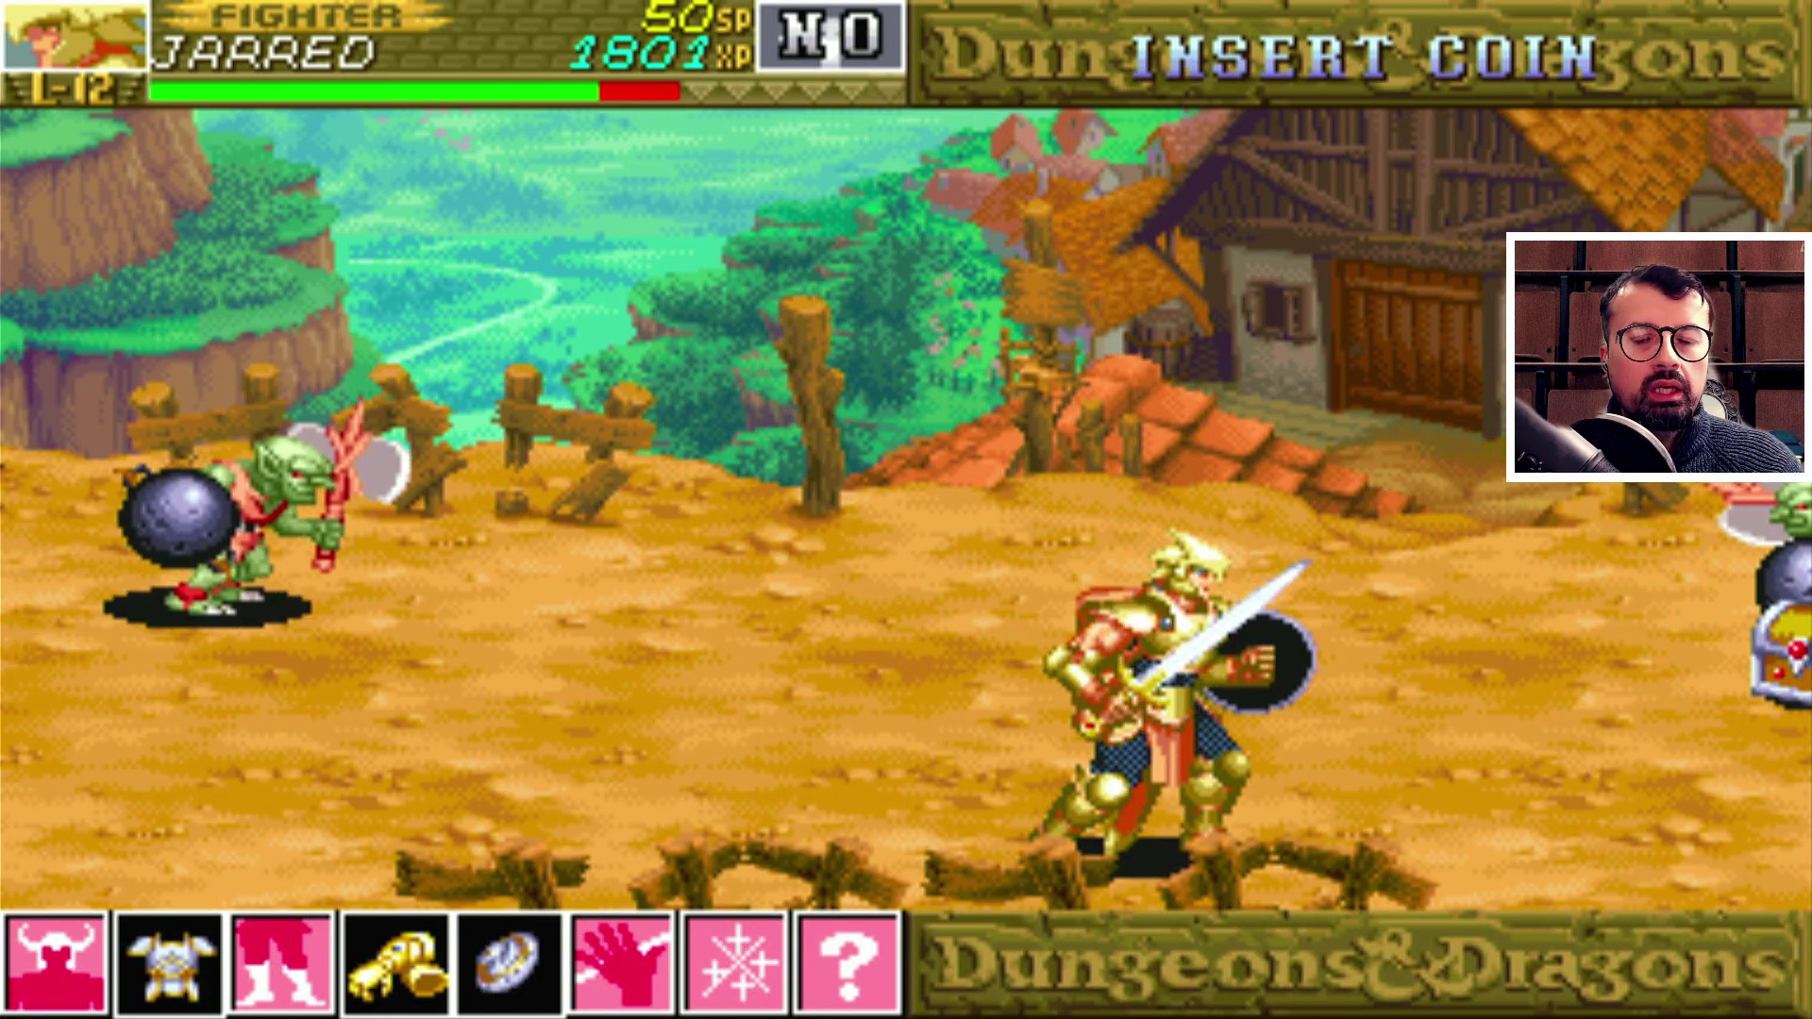
key("Right")
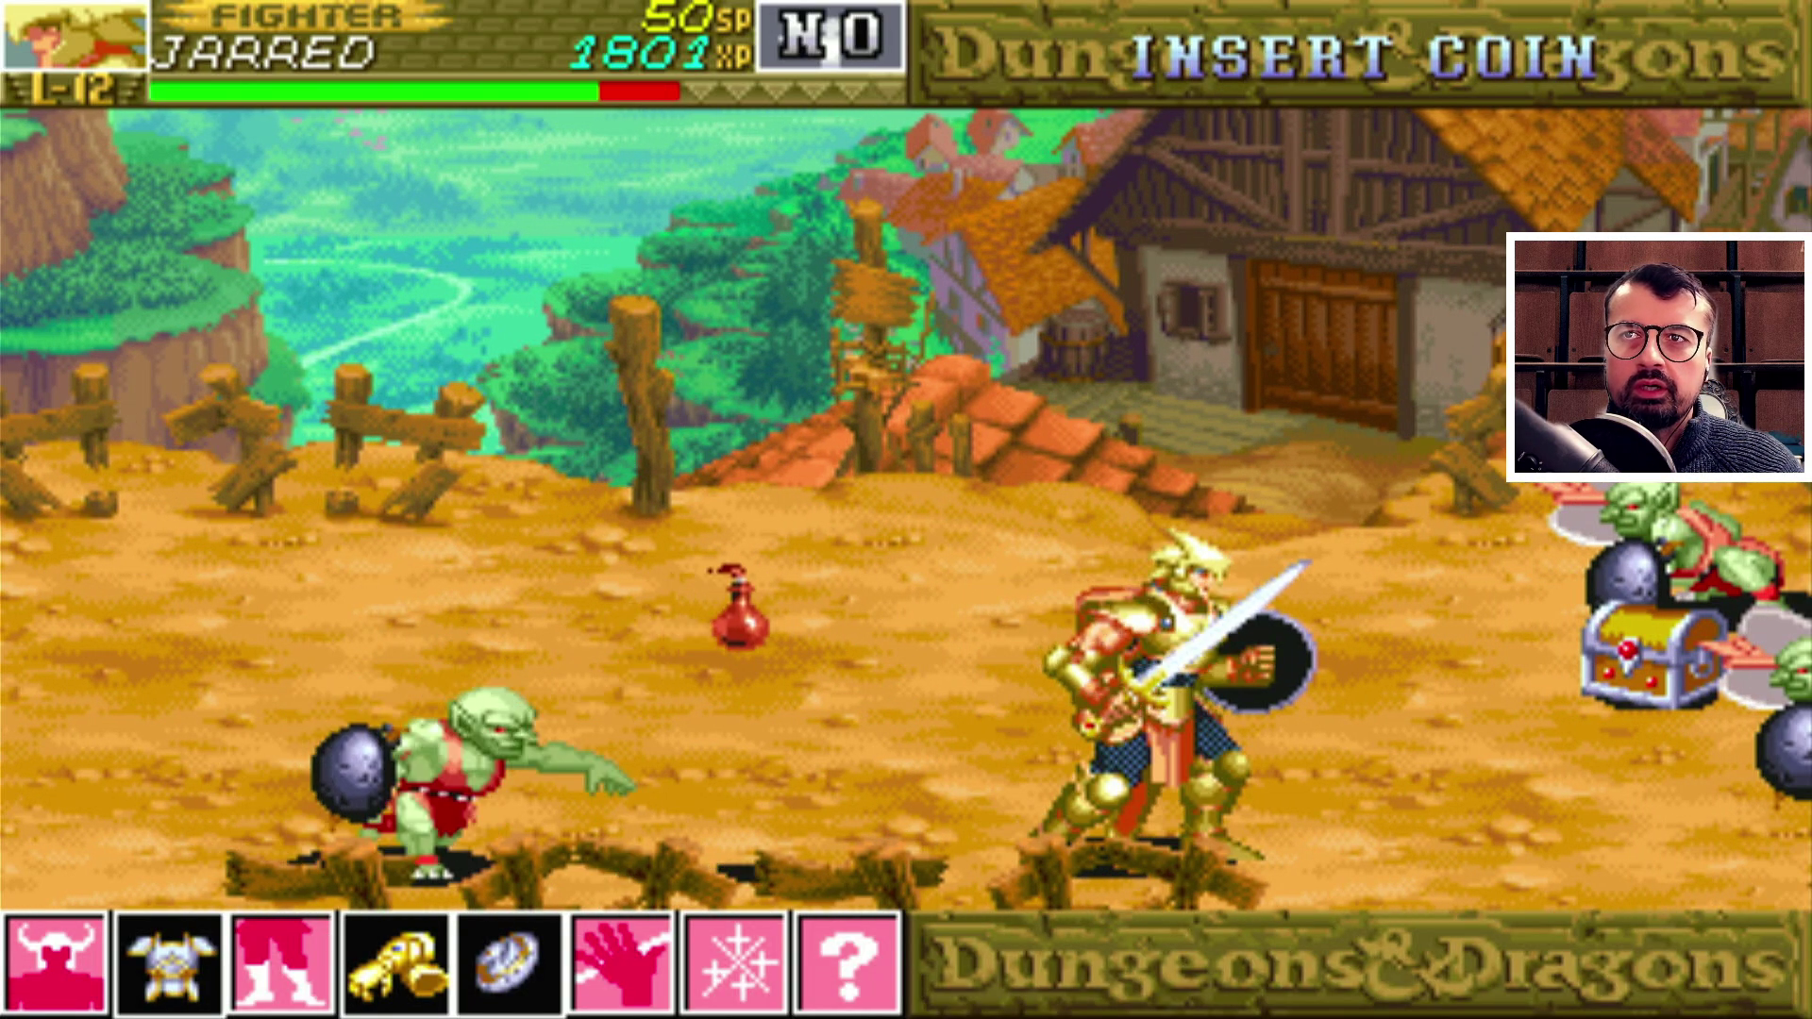
key("Right")
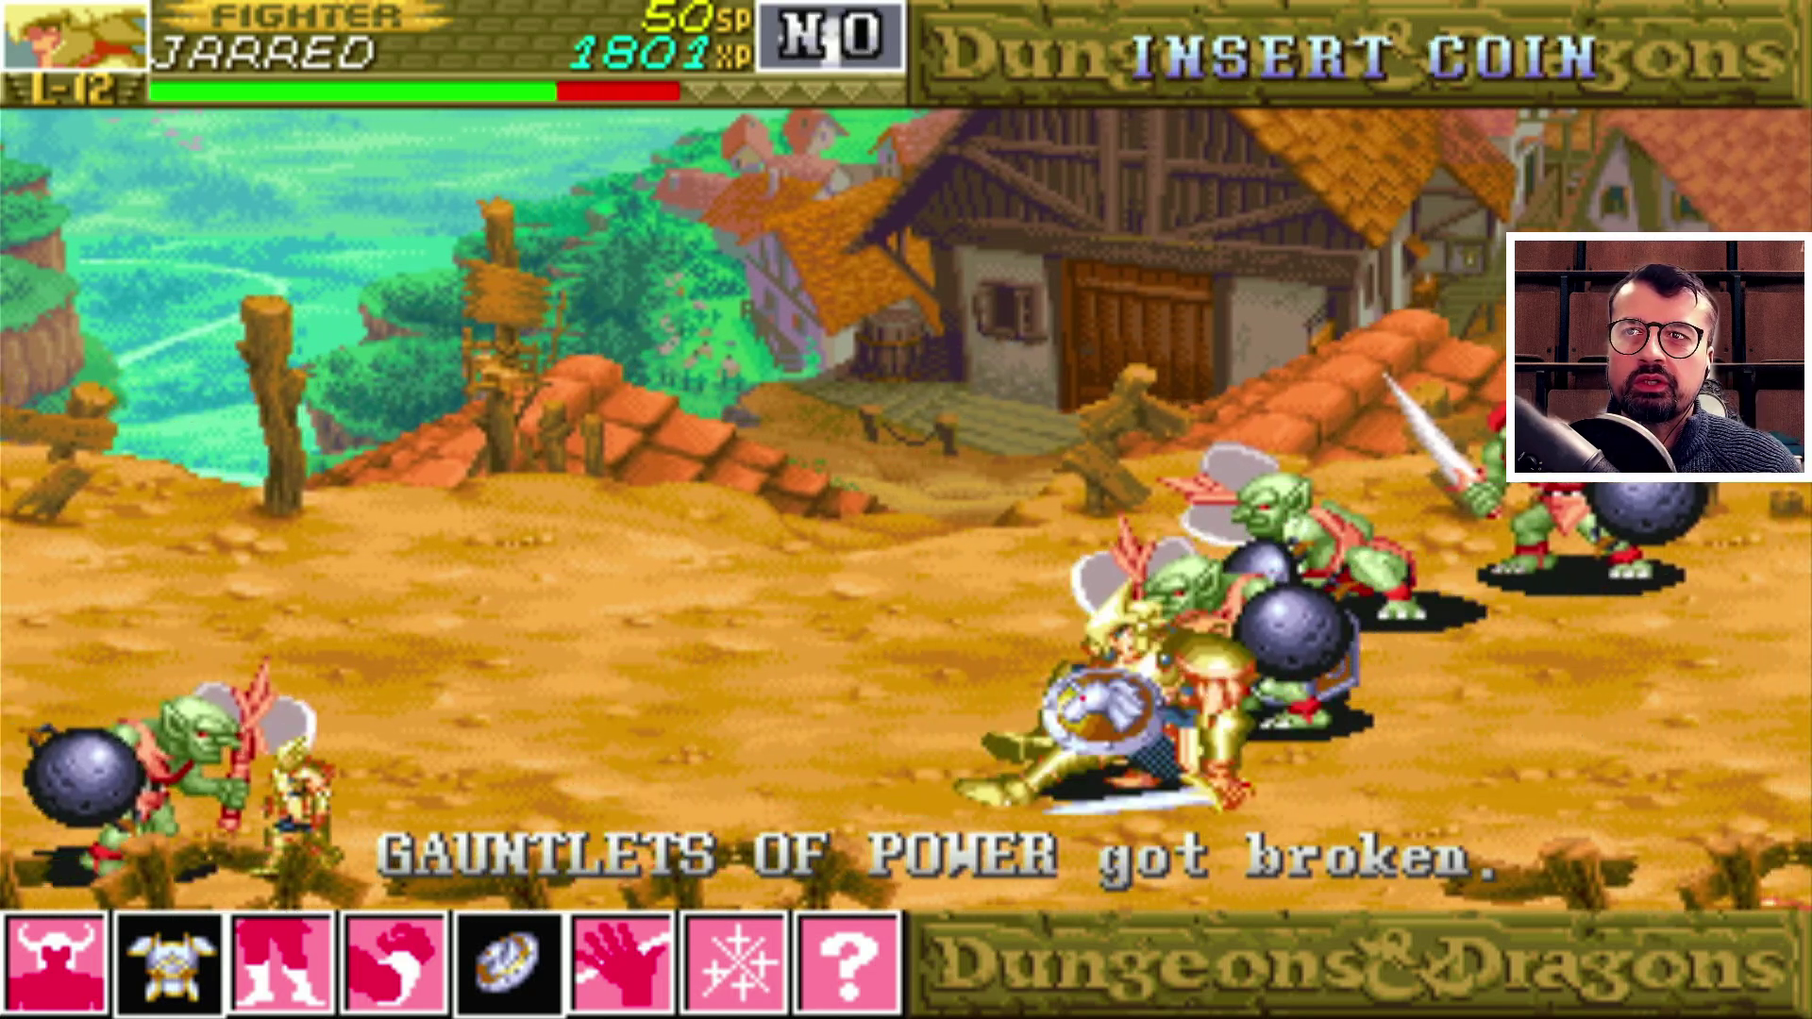
key("Right")
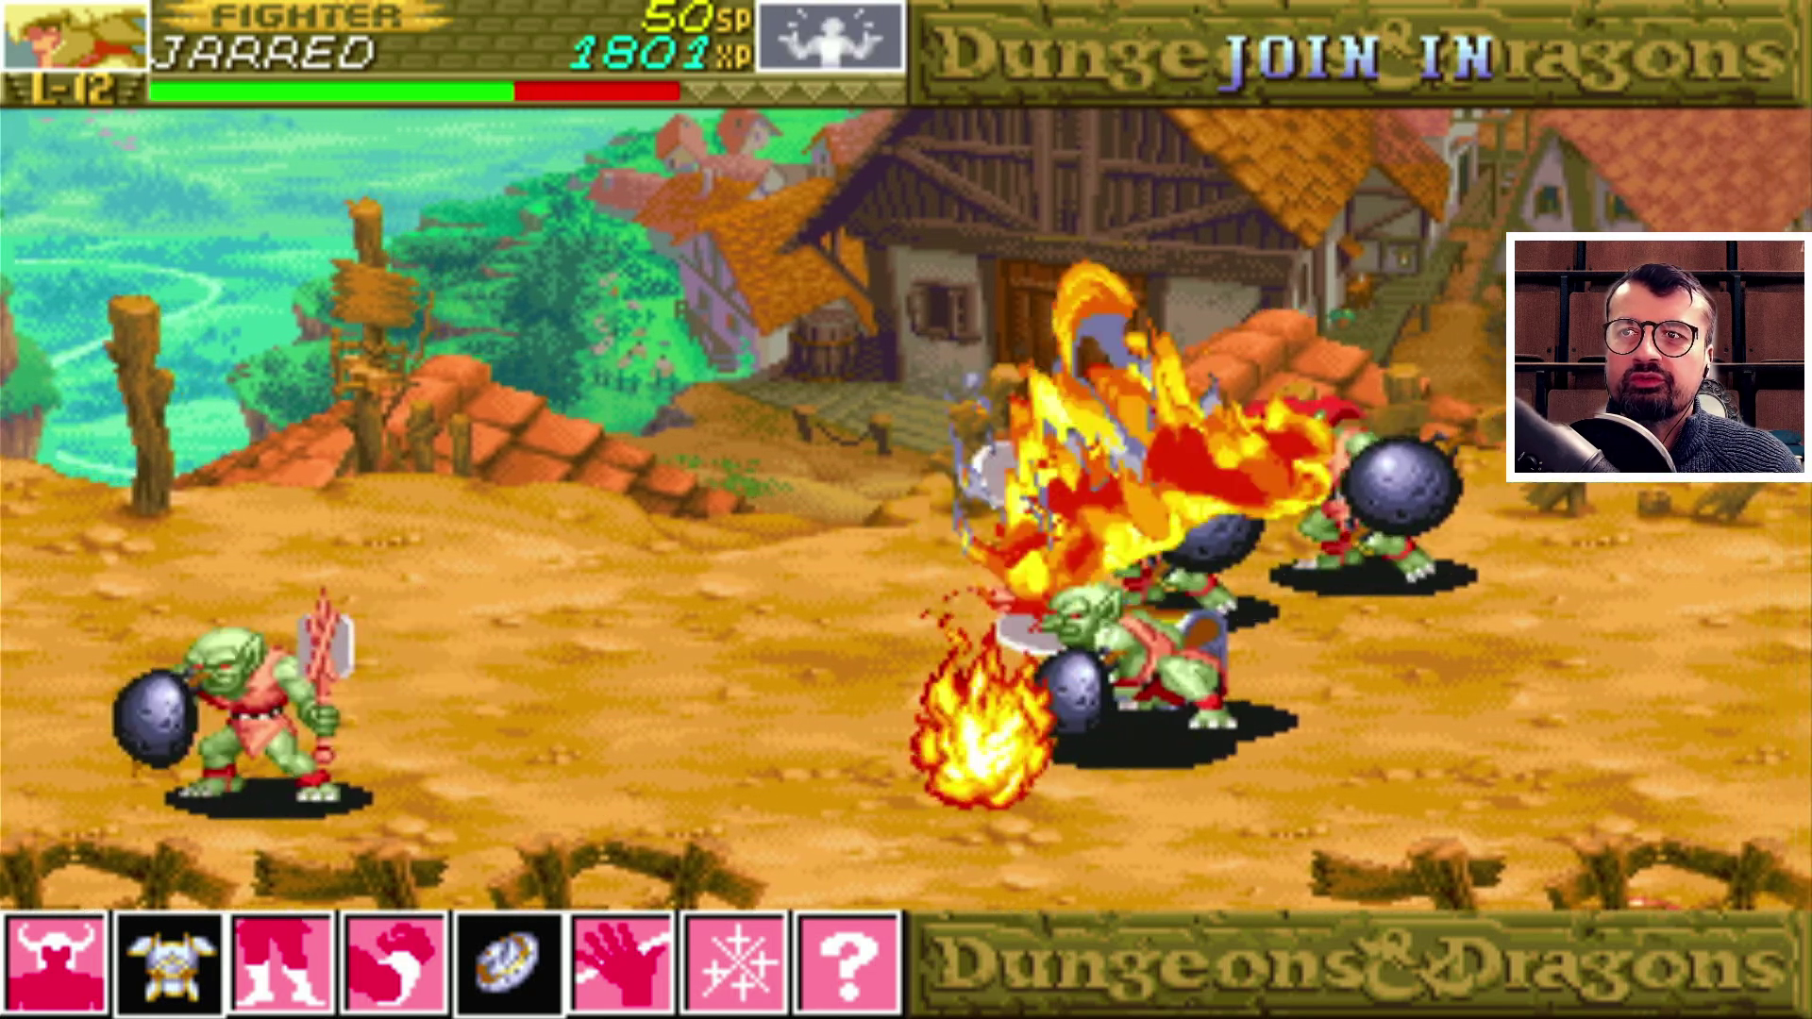
key("Right")
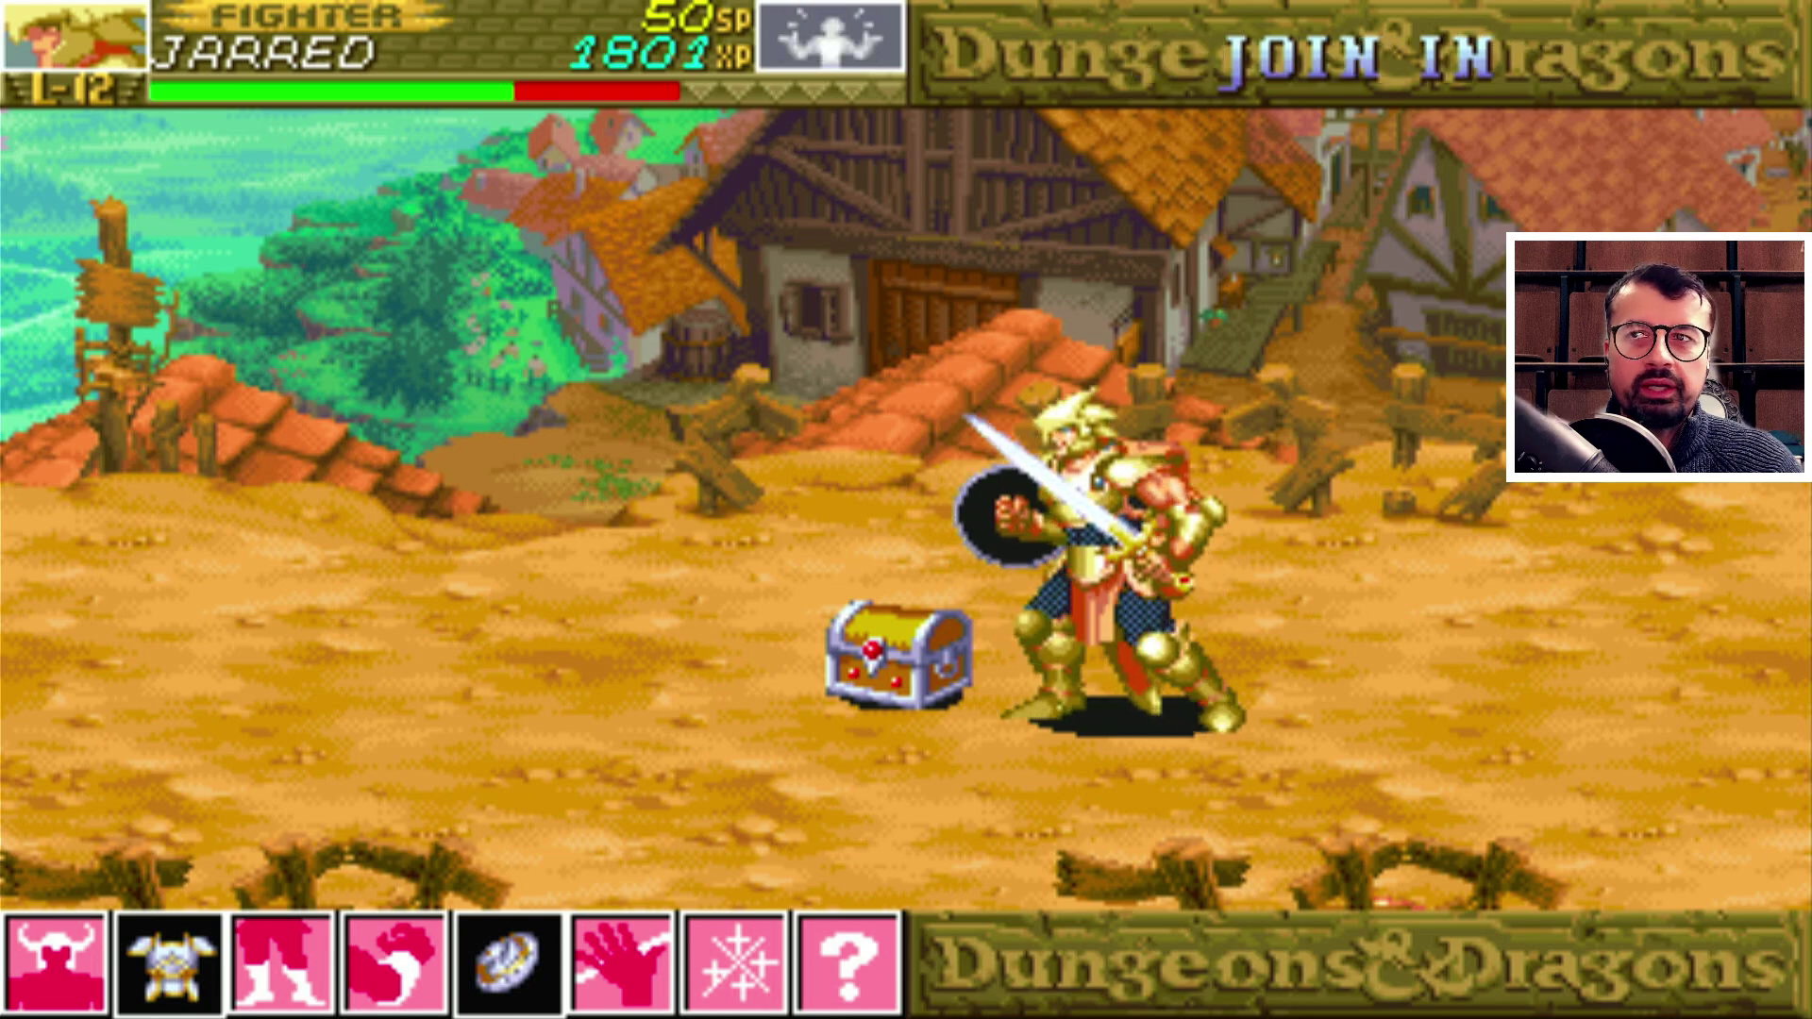
key("Left")
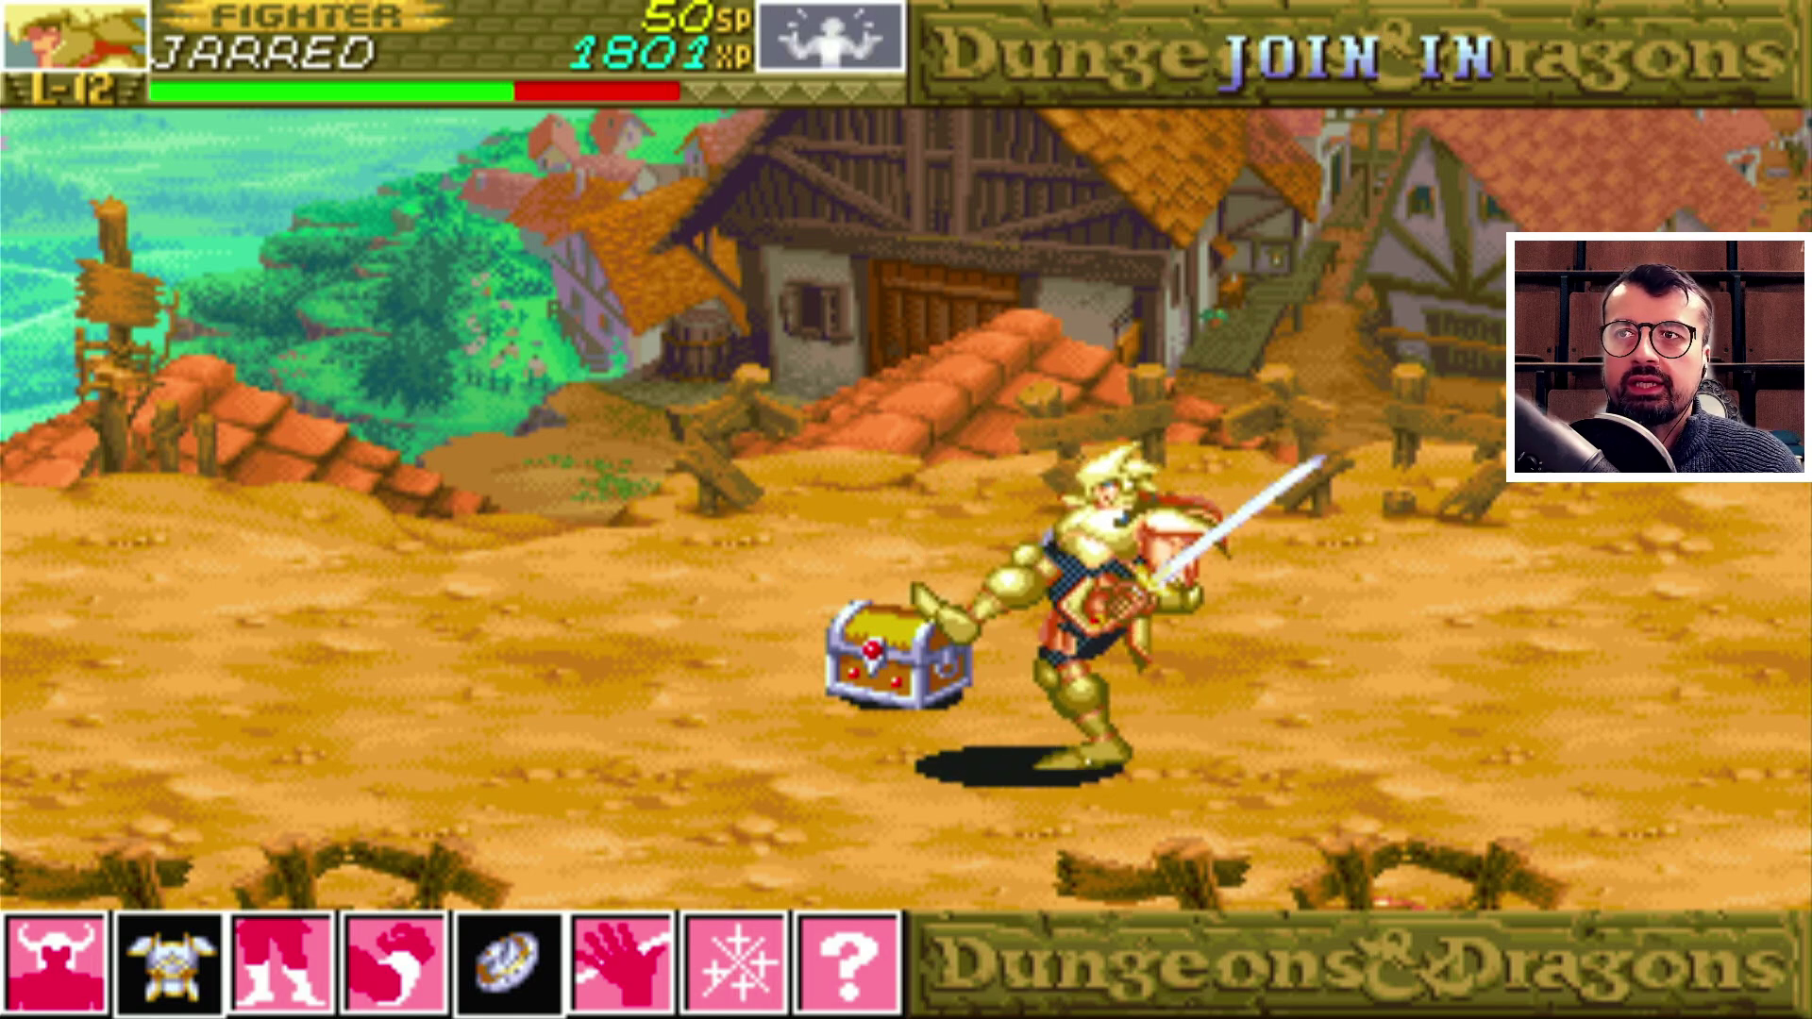
key("Right")
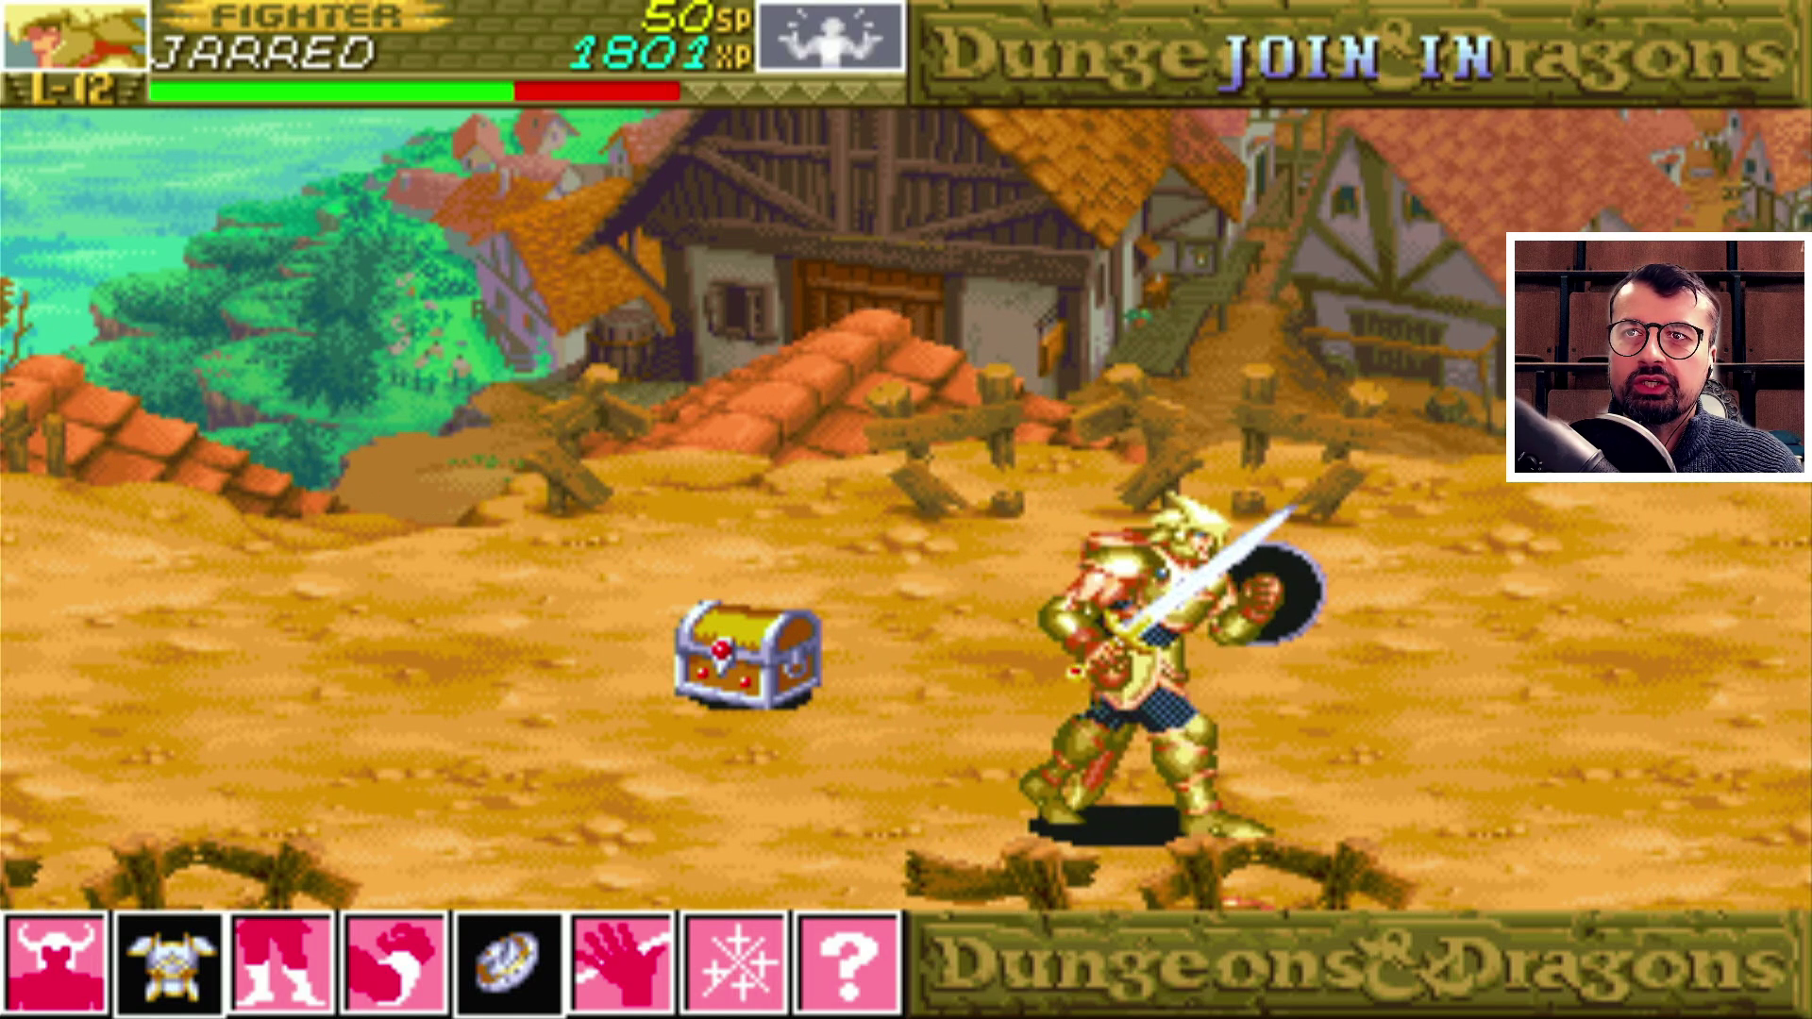
key("Right")
- Defeat the Axe Gnoll, grab the potion, and advance toward the War Machine boss
key("Left")
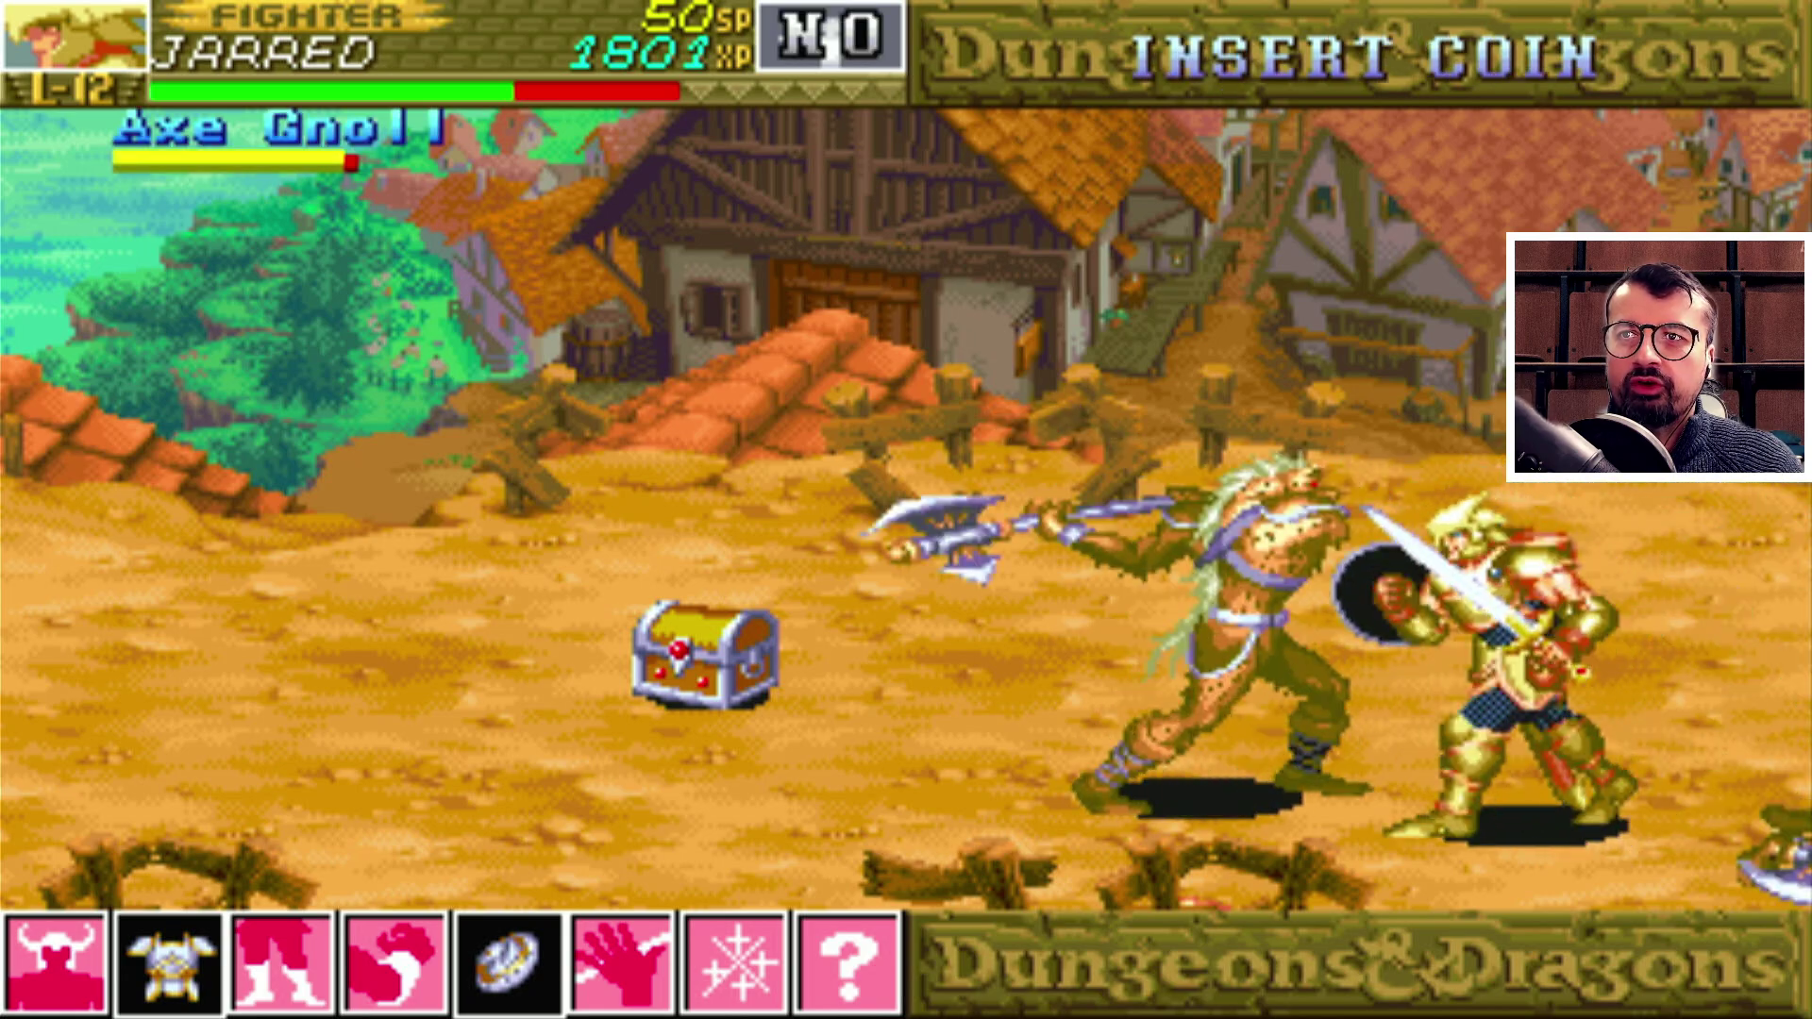
key("ctrl")
key("Left")
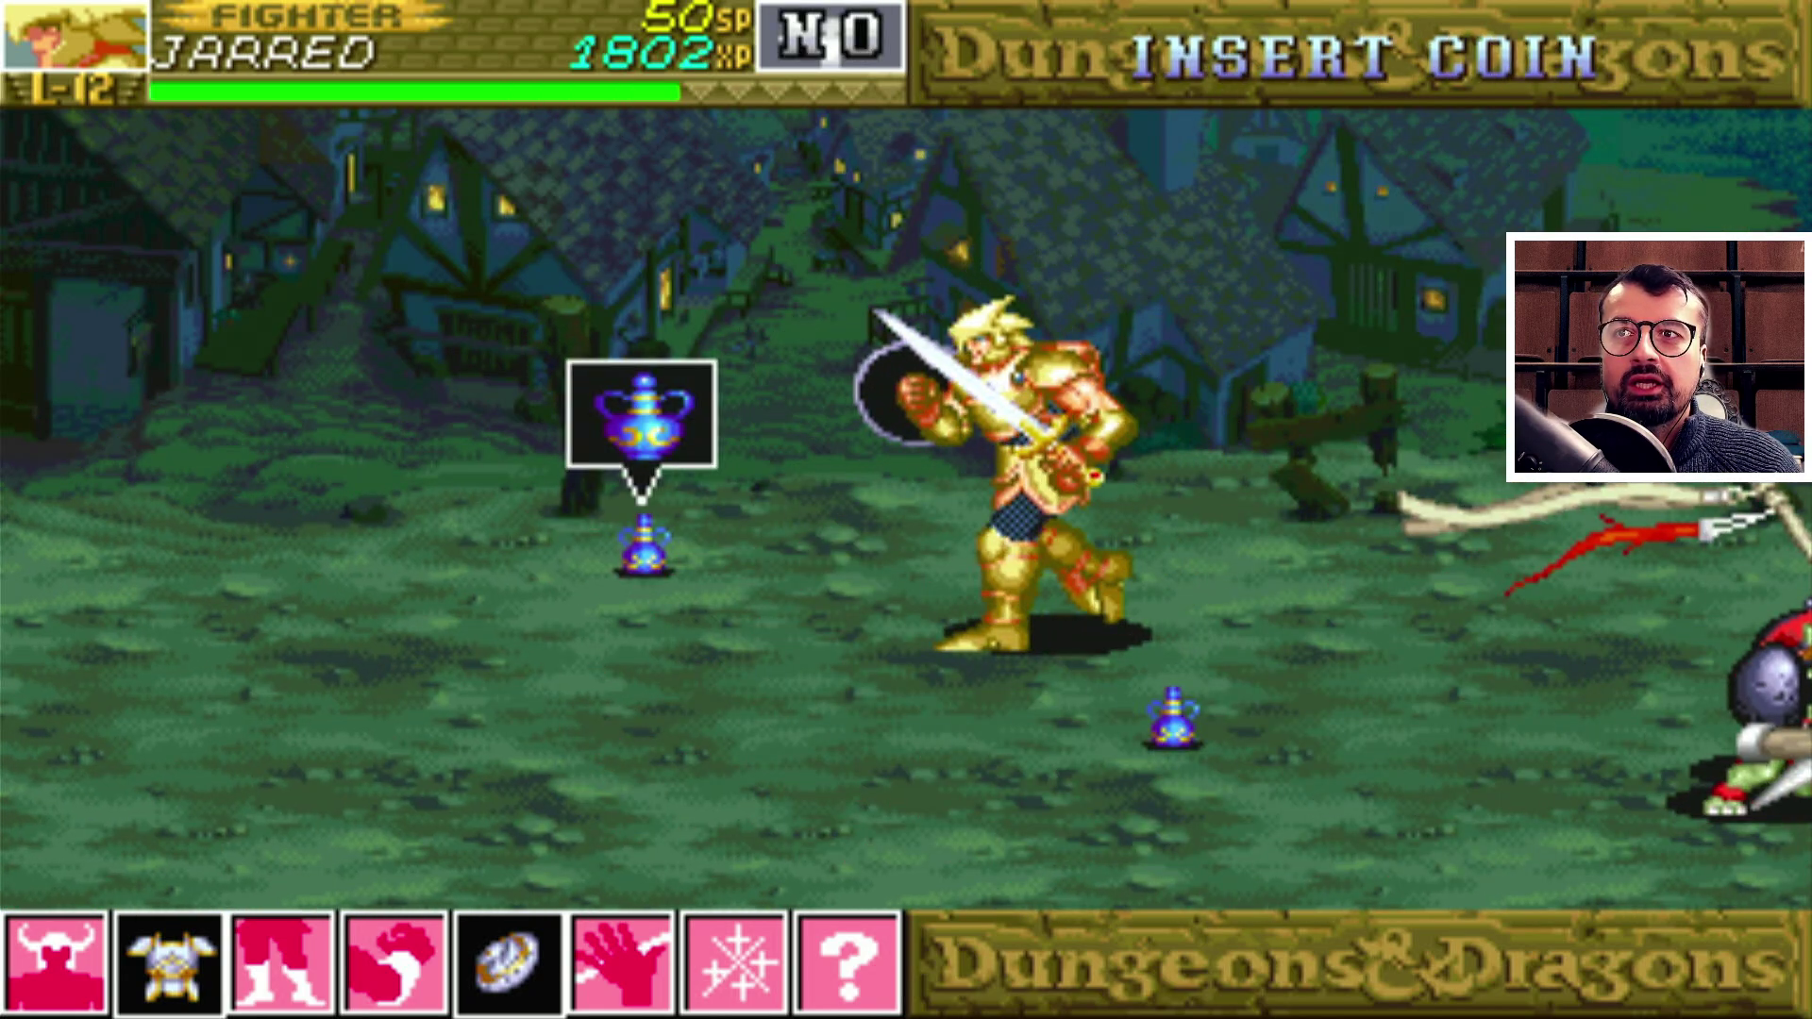
key("Left")
key("ctrl")
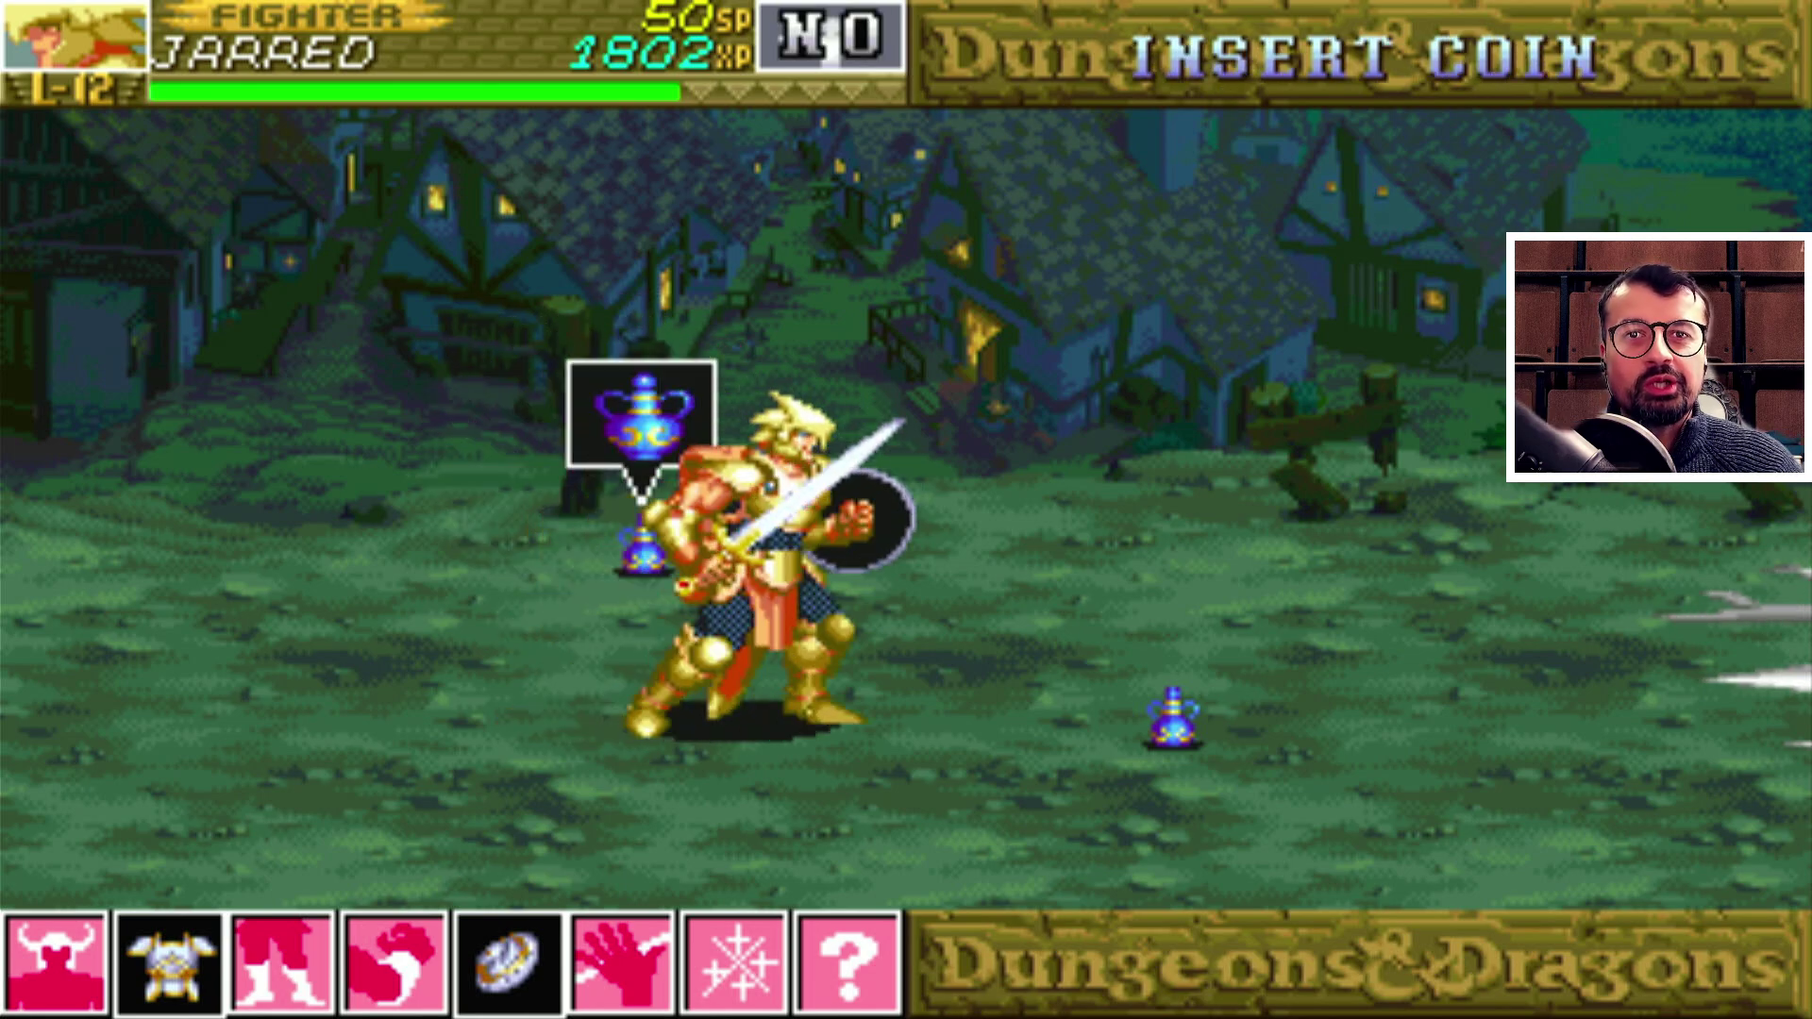
key("Right")
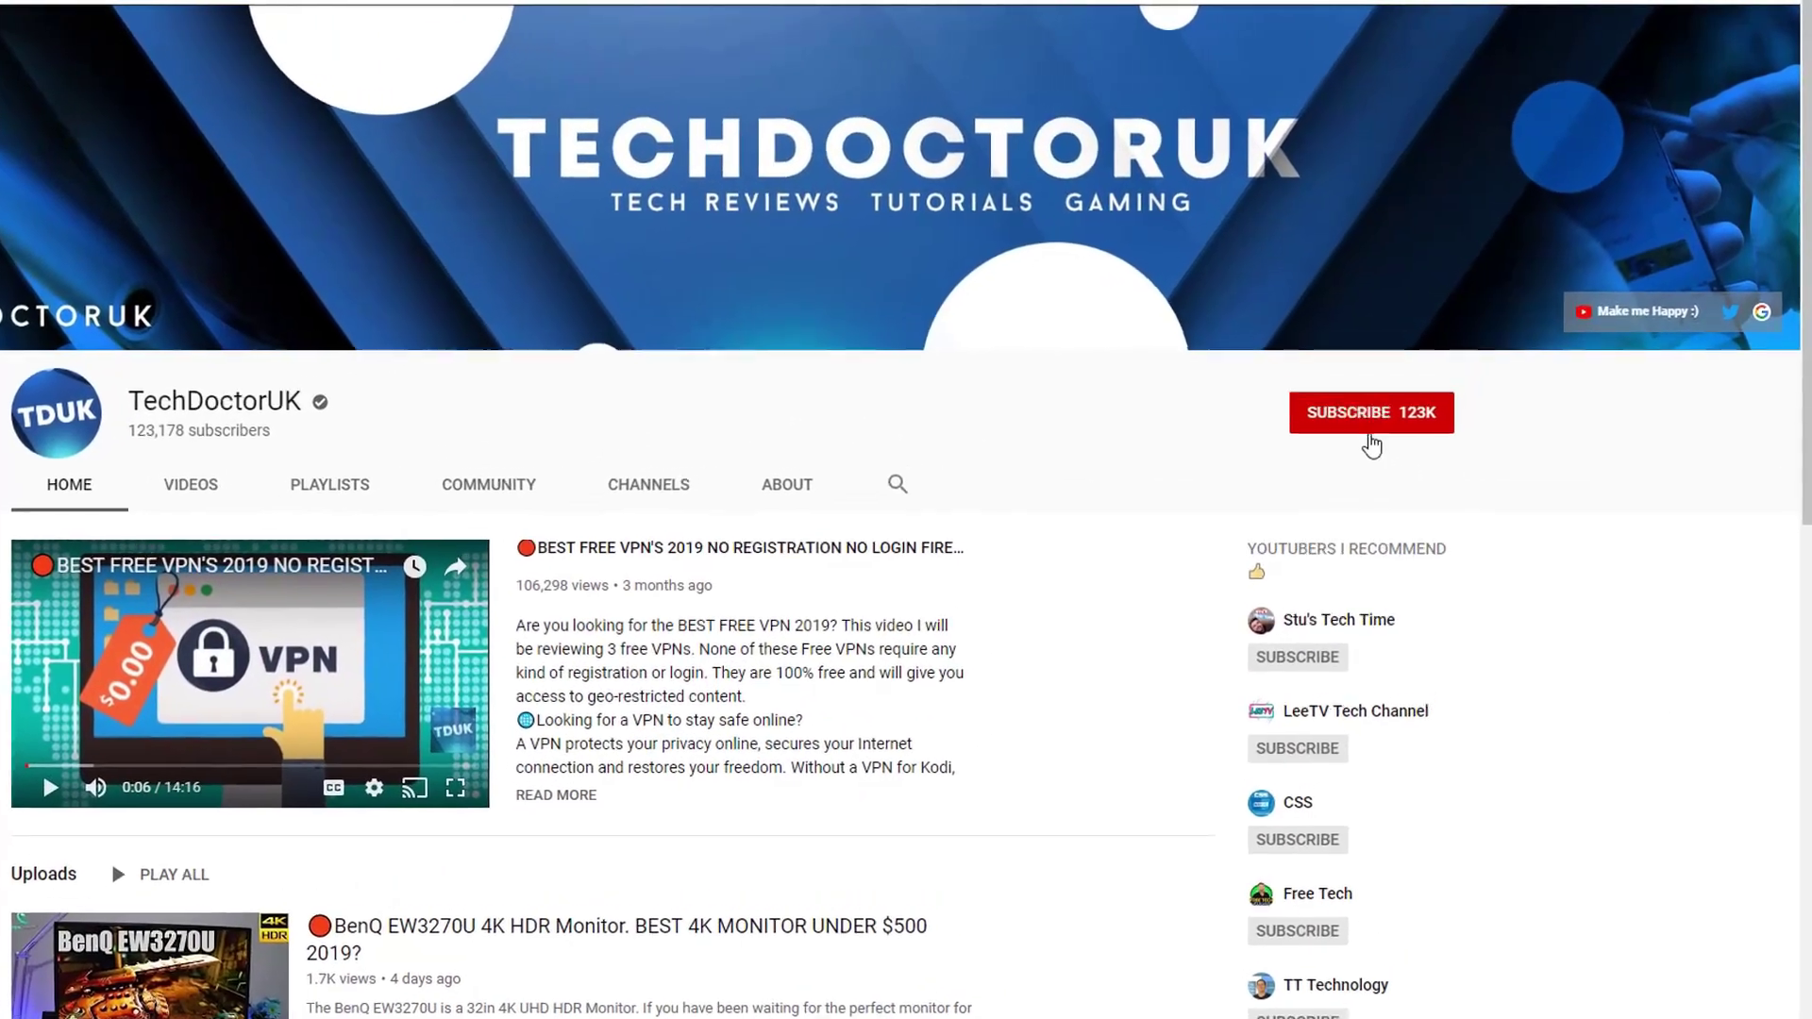
- Subscribe to the TechDoctorUK channel and set its bell to All notifications
left_click(1448, 373)
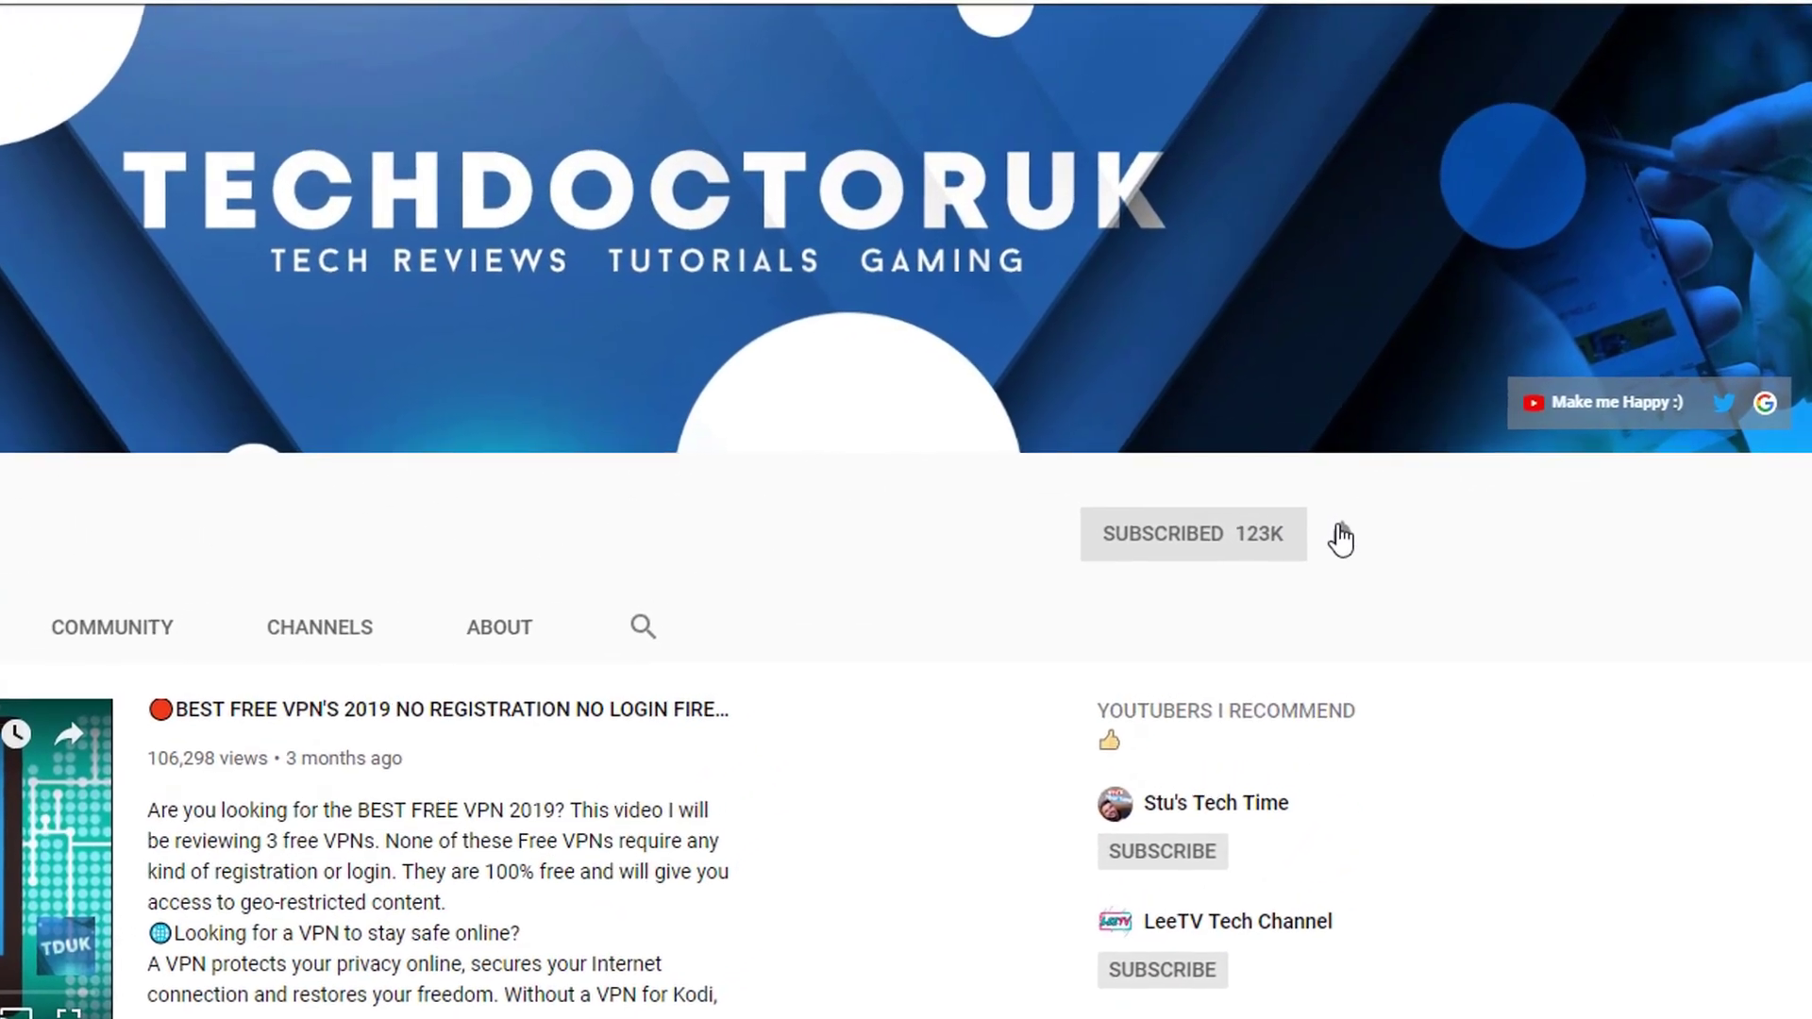
left_click(1341, 540)
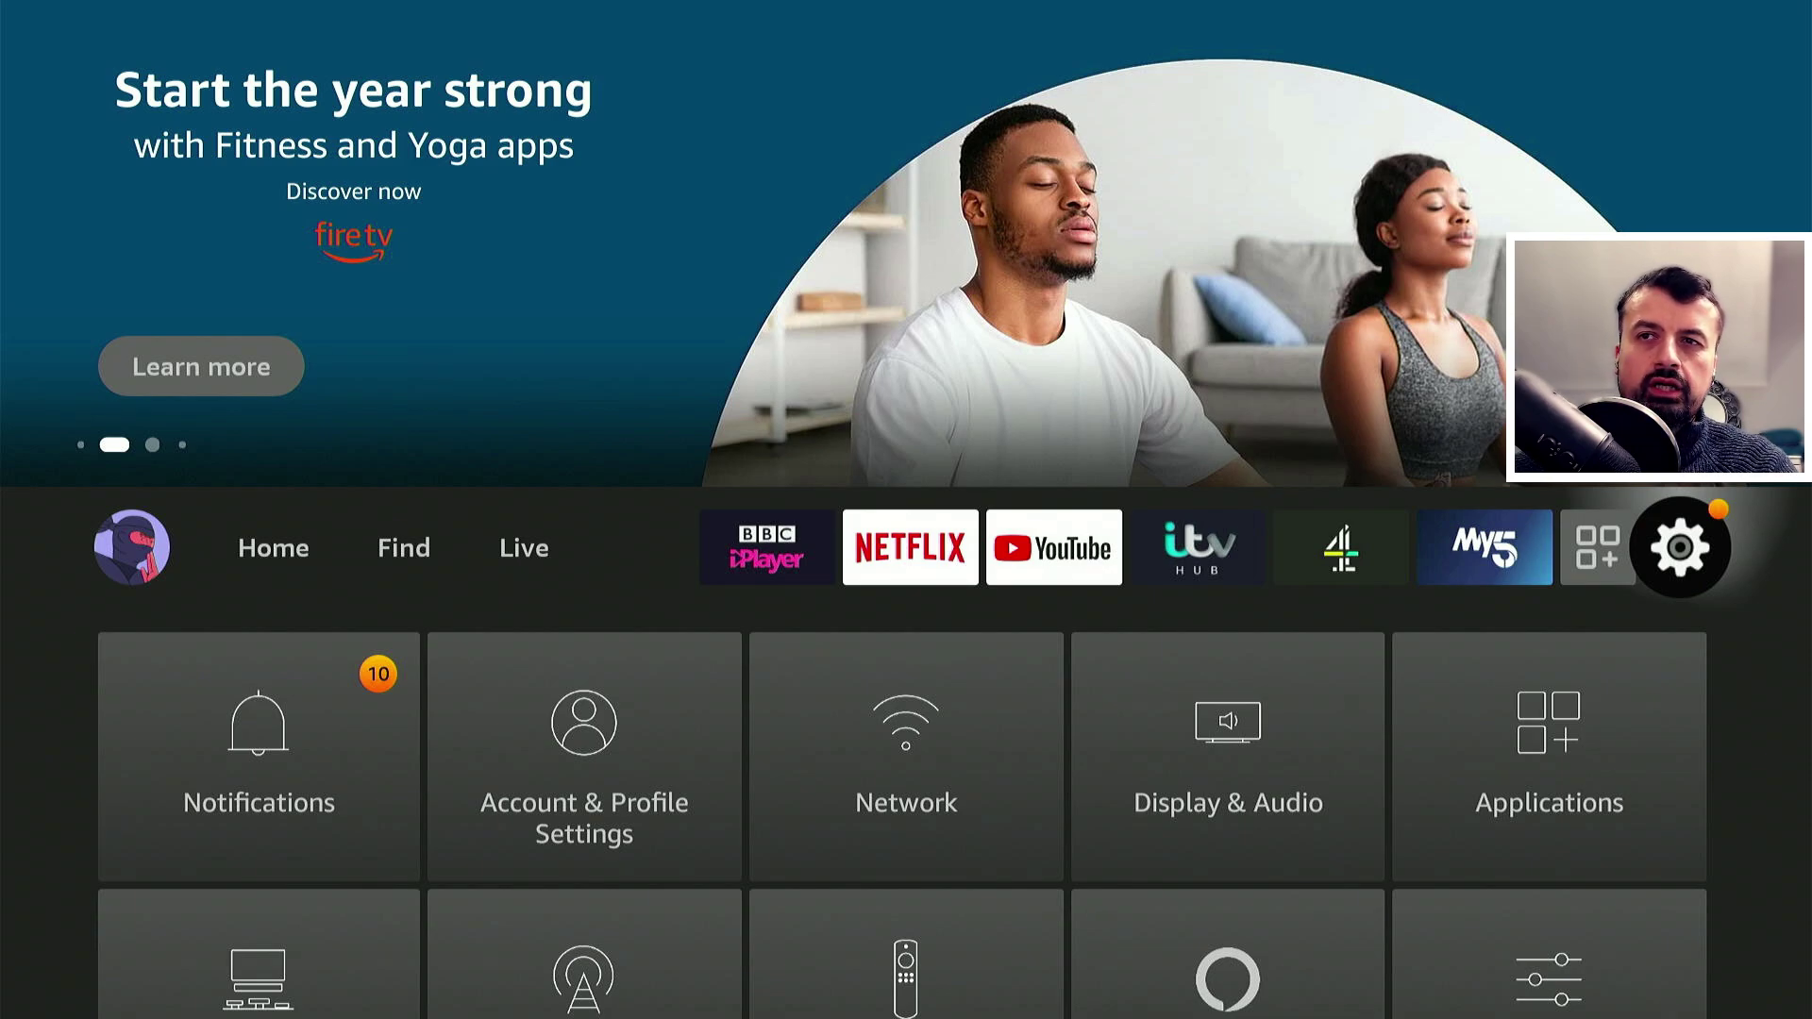
- Go to My Fire TV > Developer Options > Install unknown apps and confirm Downloader is ON
key("Down")
key("Down")
key("Down")
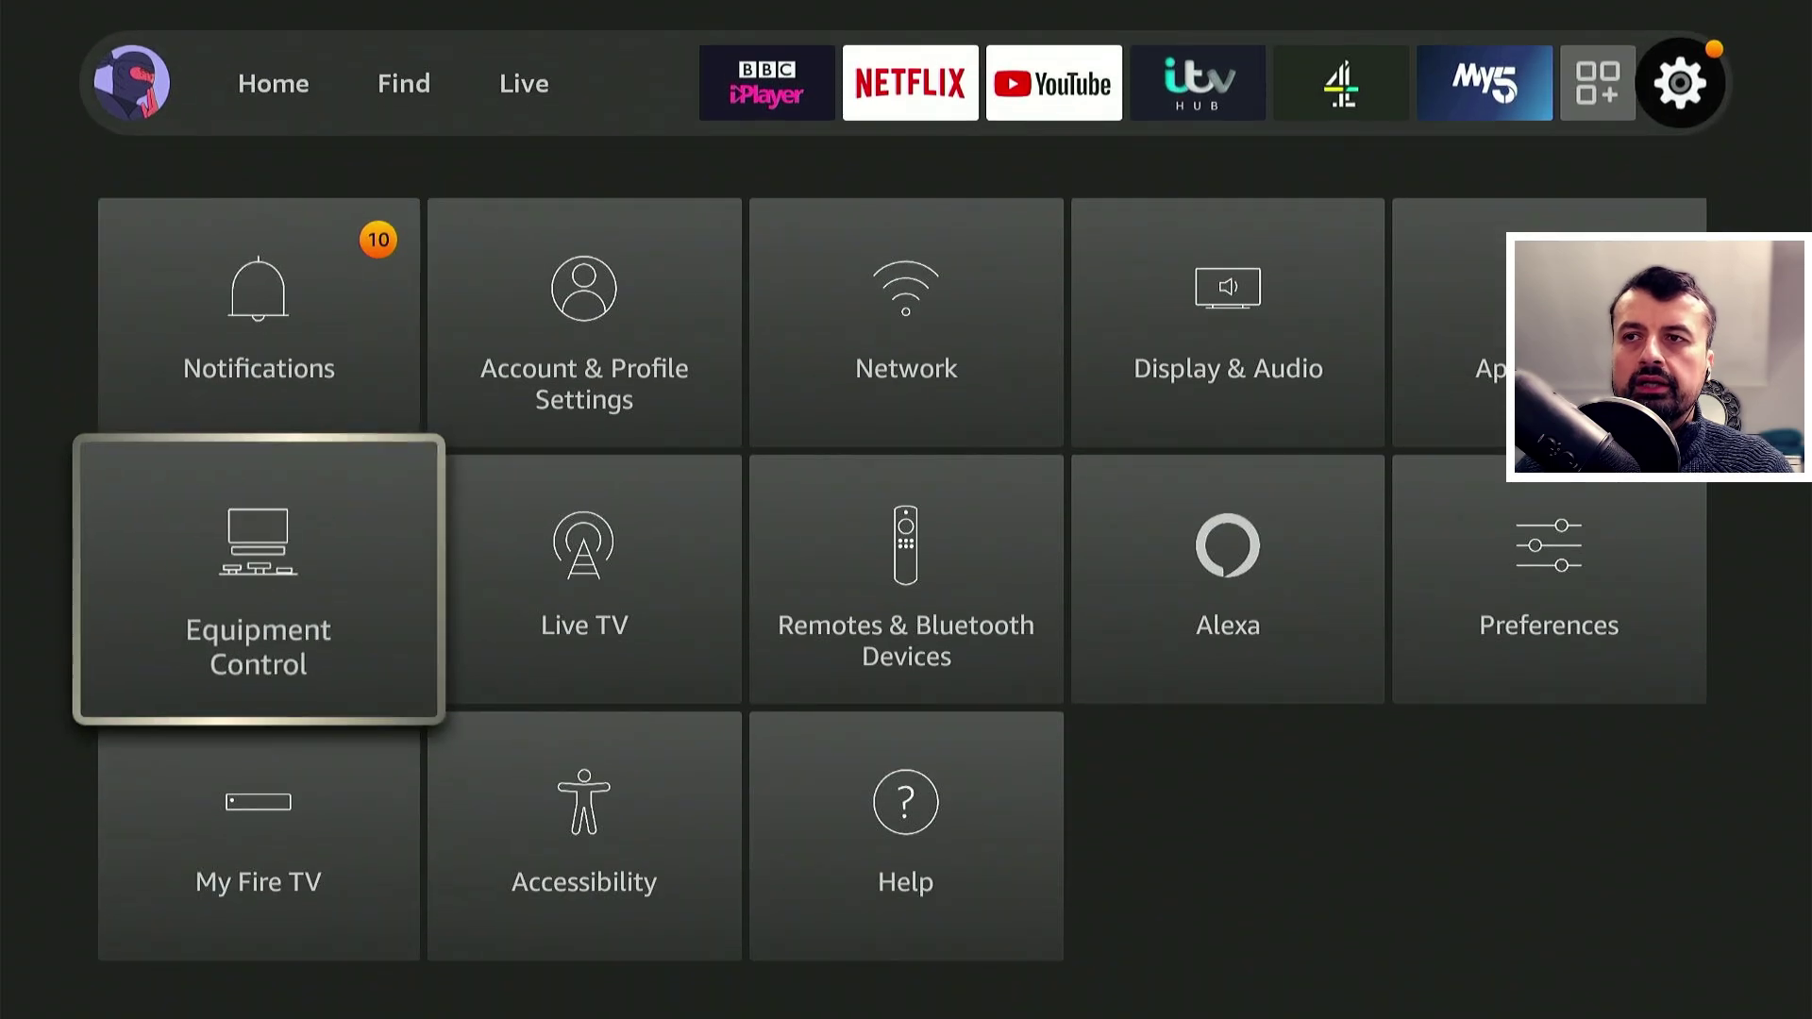
key("Return")
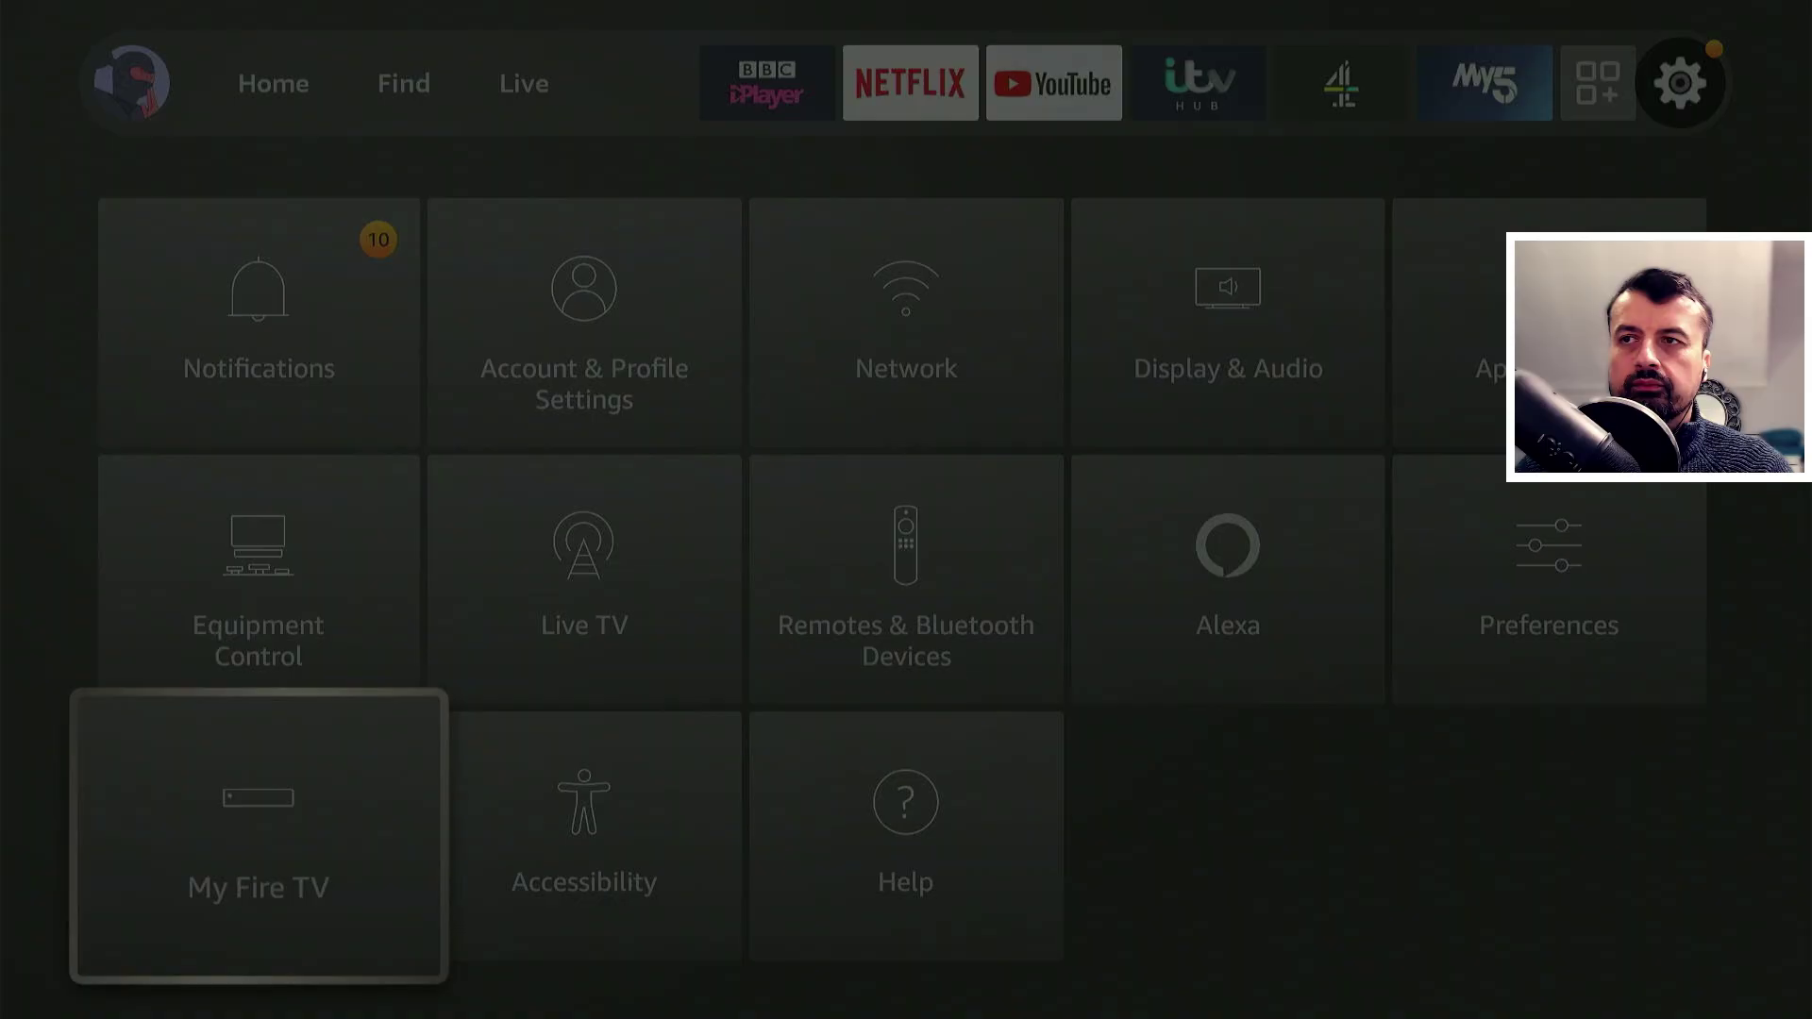
key("Down")
key("Down")
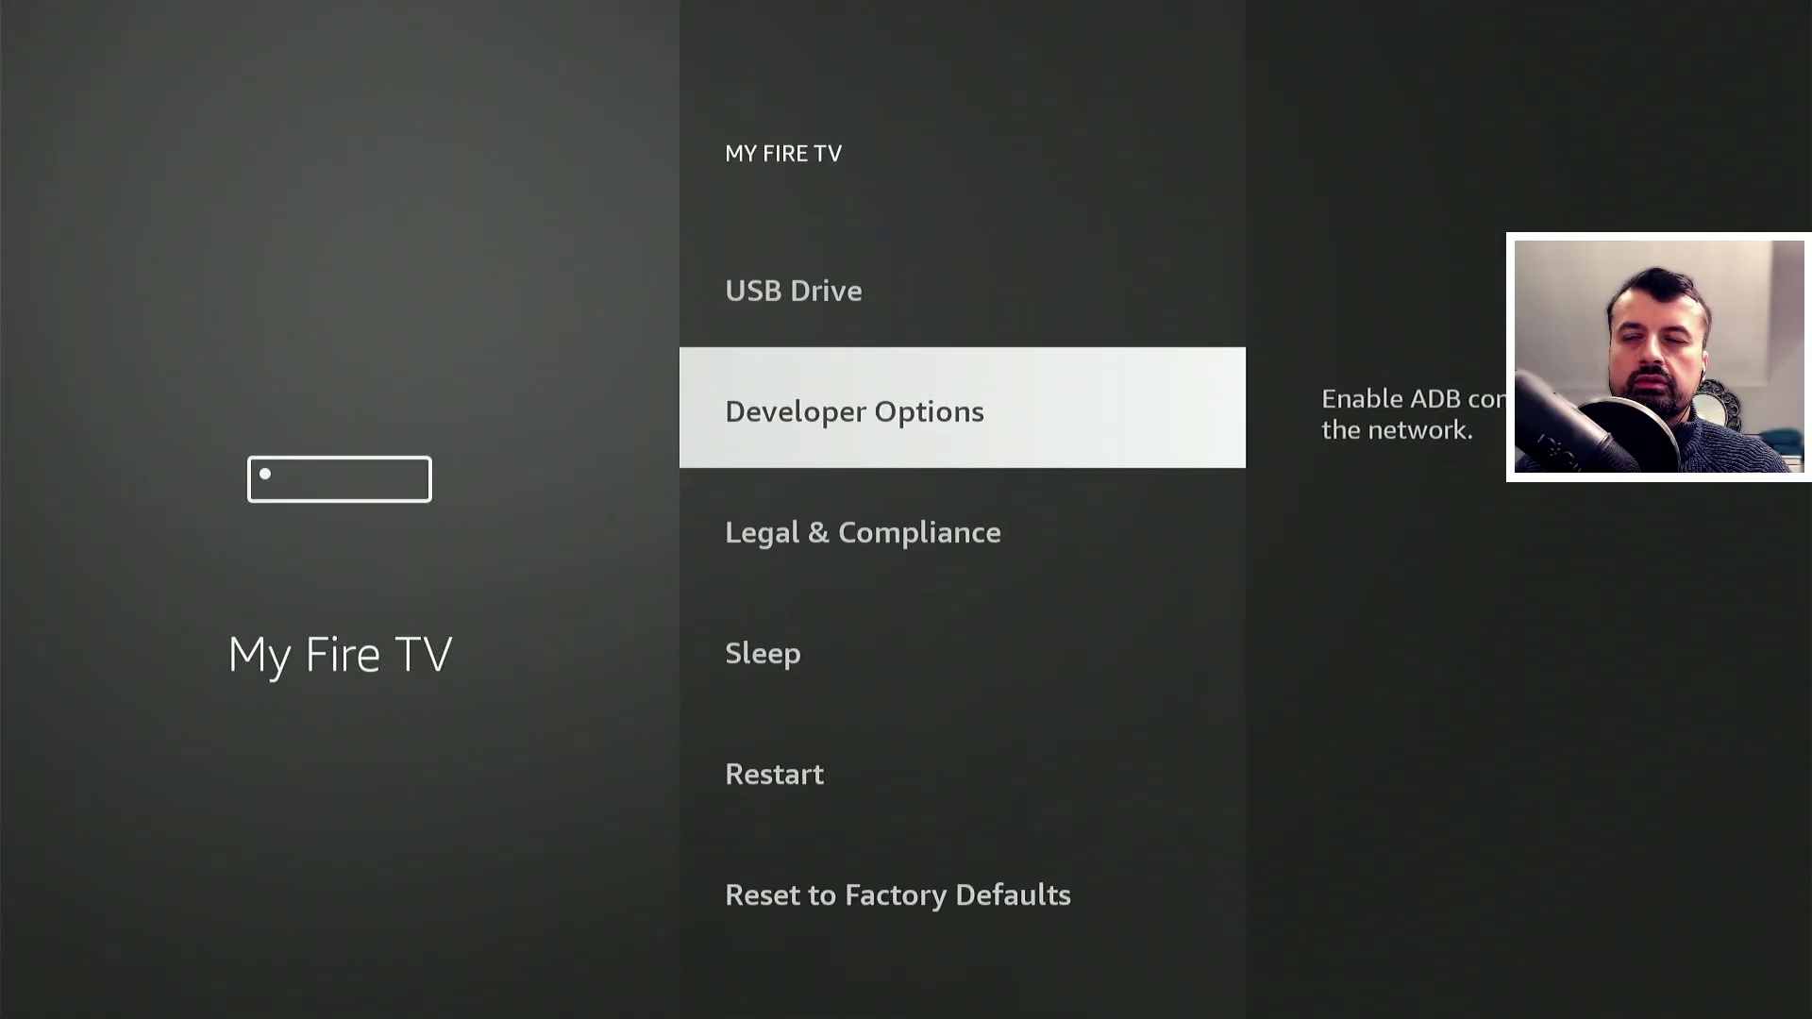
key("Return")
key("Down")
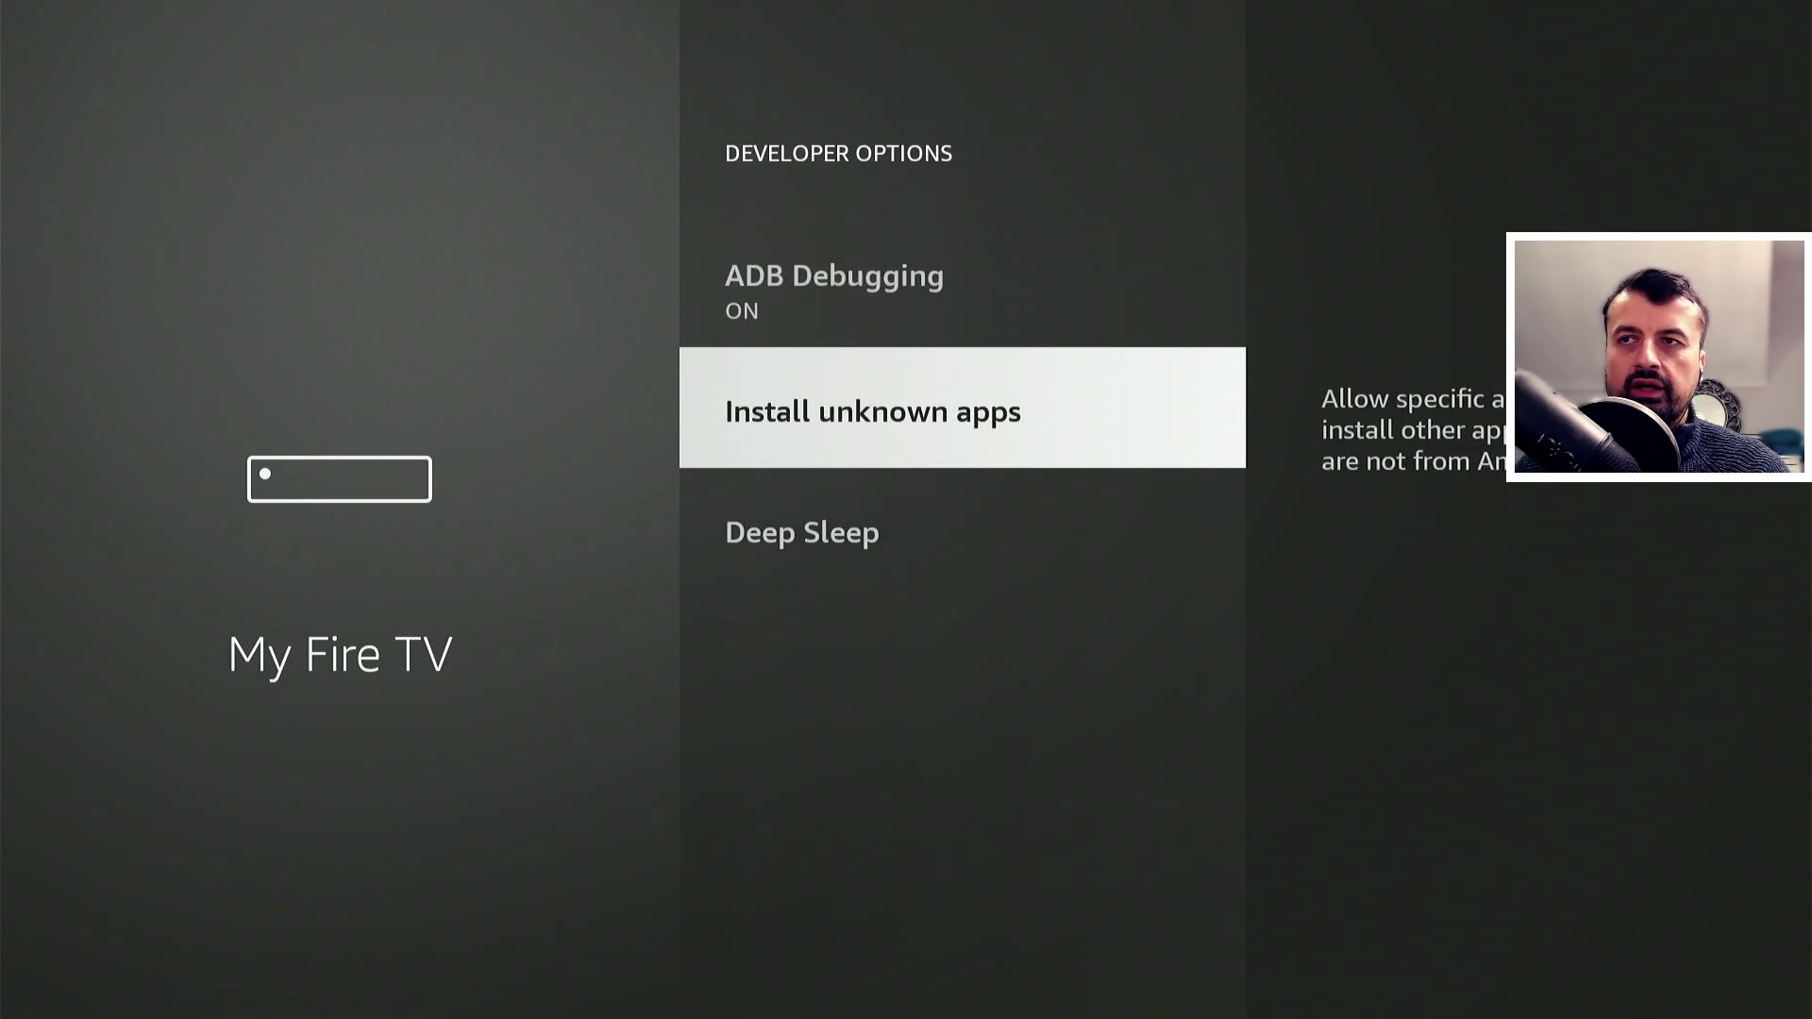
key("Return")
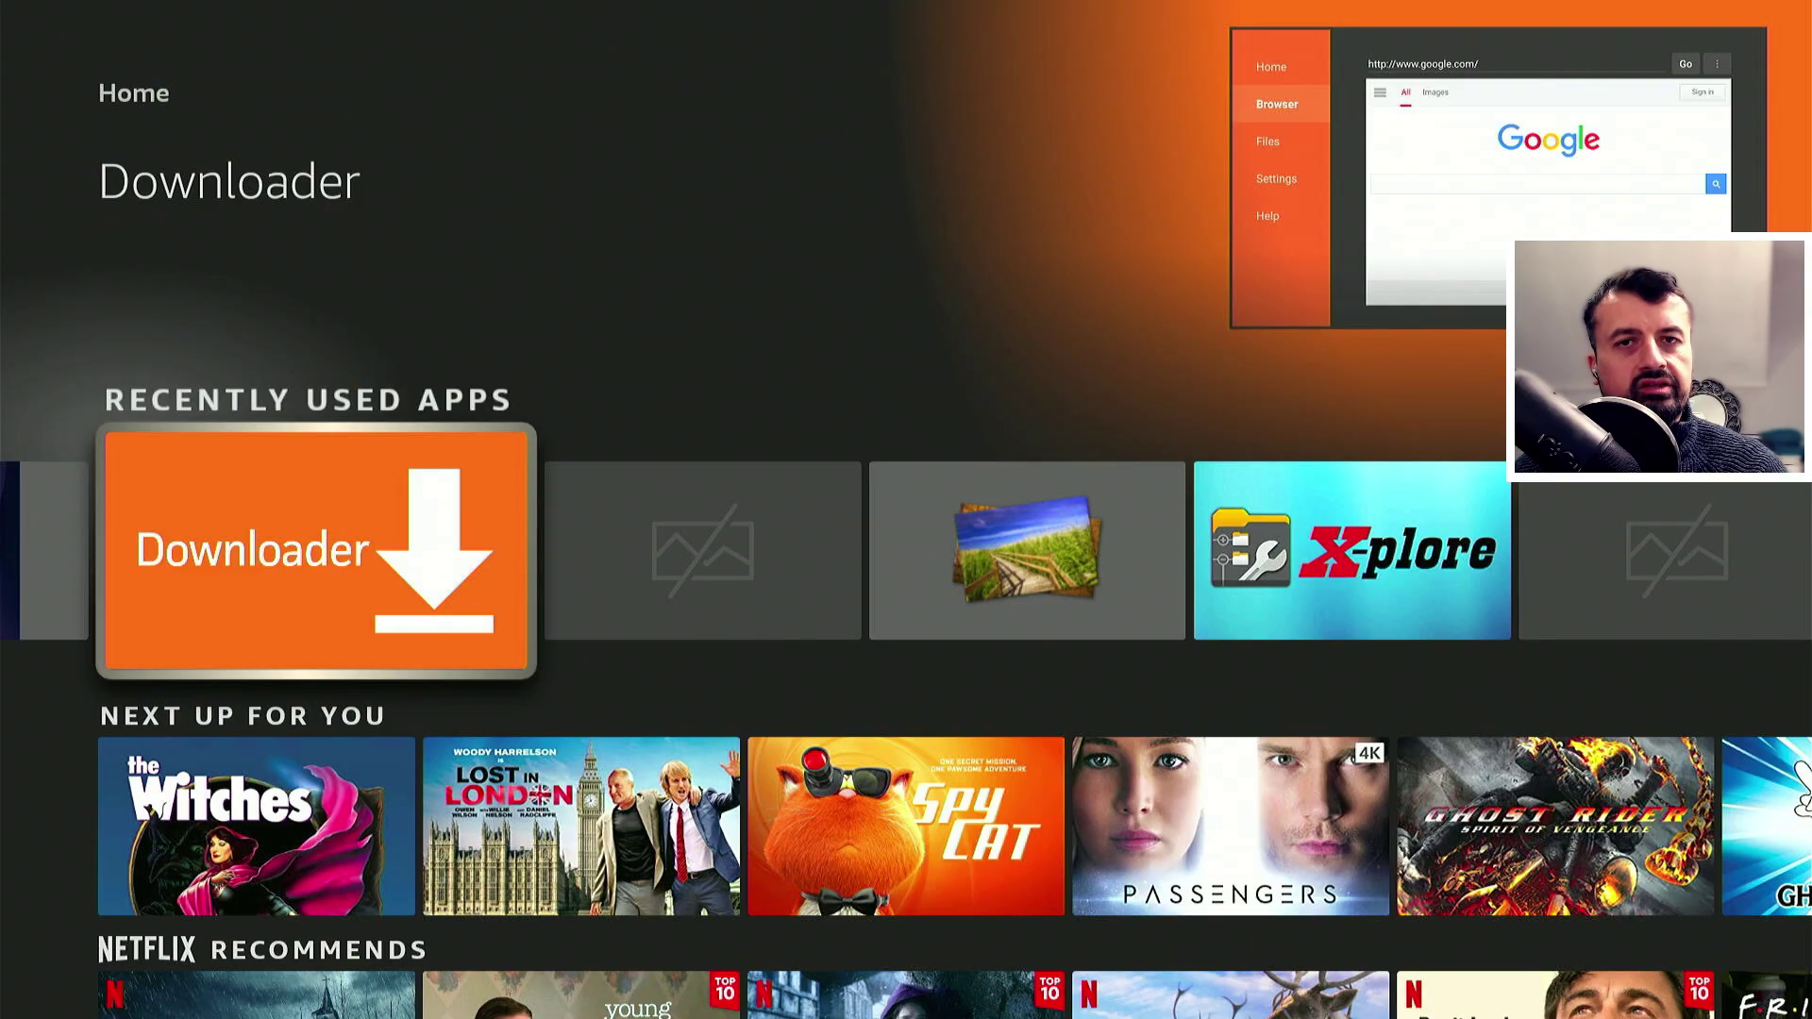
- Launch Downloader and start keying the code 53402 on the on-screen keyboard
key("Return")
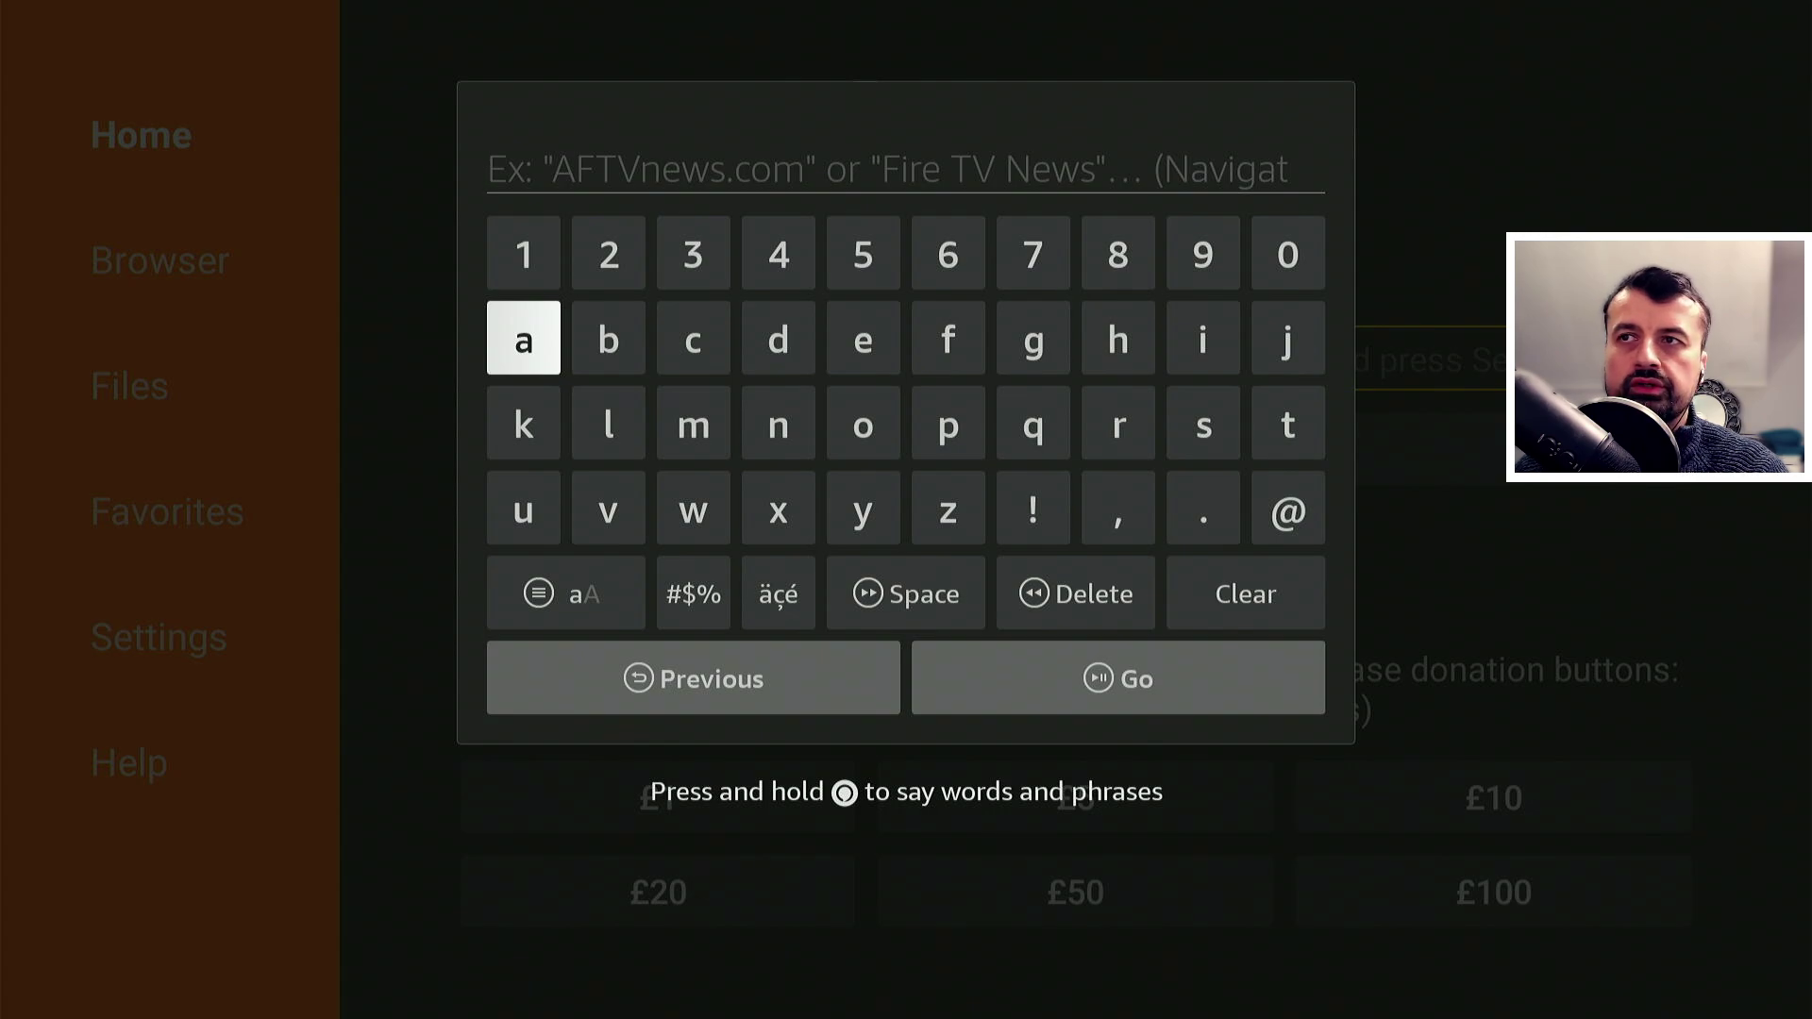
key("Right")
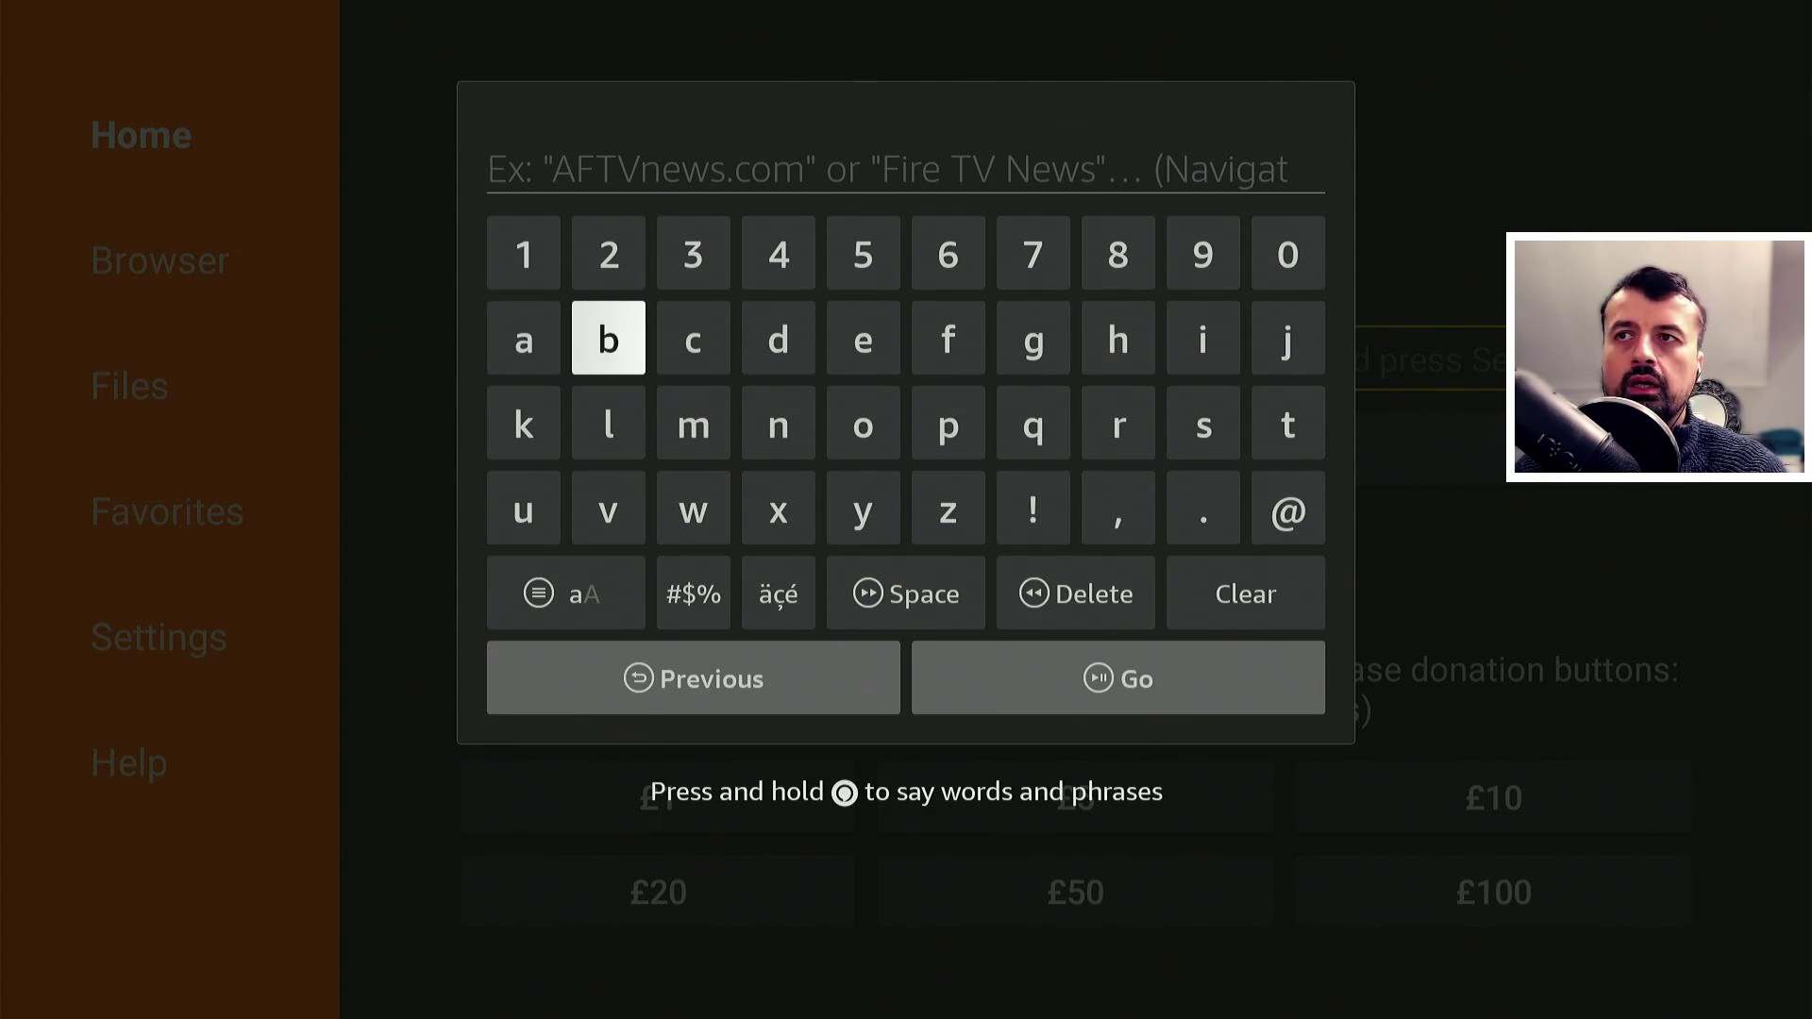
key("Up")
key("Right")
key("Right")
key("Right")
key("Return")
key("Left")
key("Left")
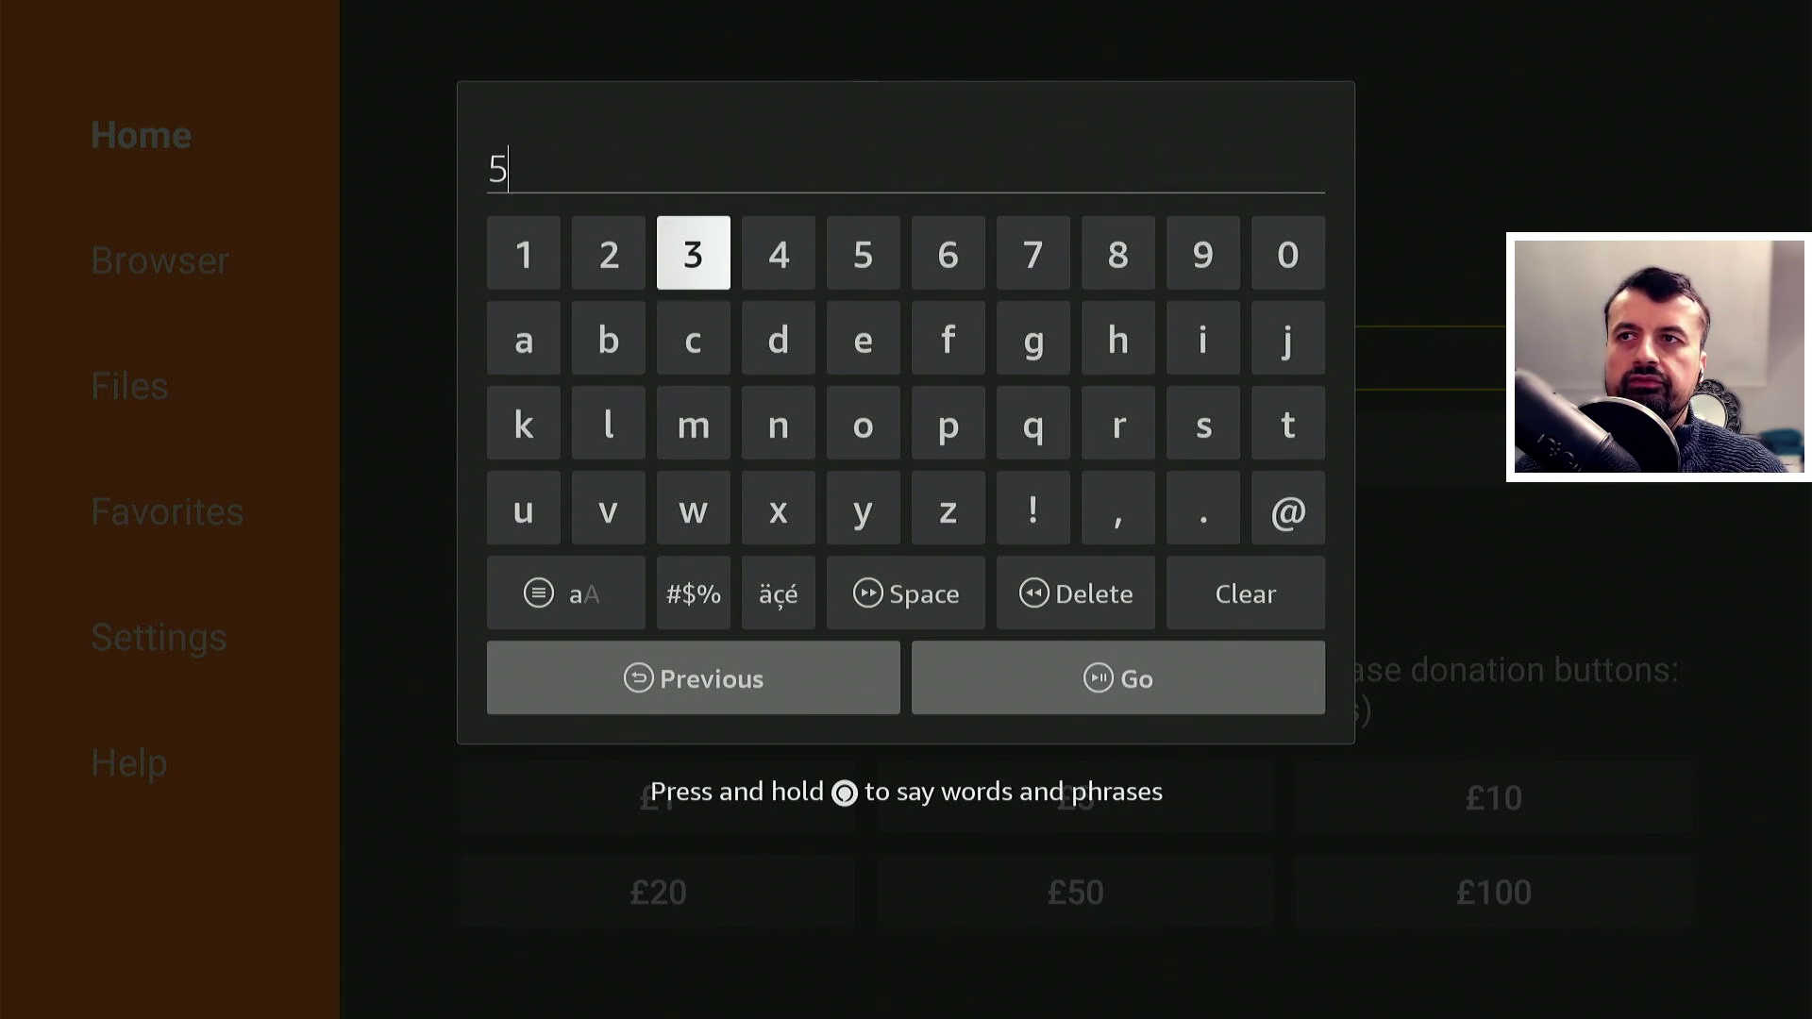
key("Return")
- Finish entering 53402 in the URL field and press Go to load the redirect
key("Right")
key("Return")
key("Left")
key("Left")
key("Left")
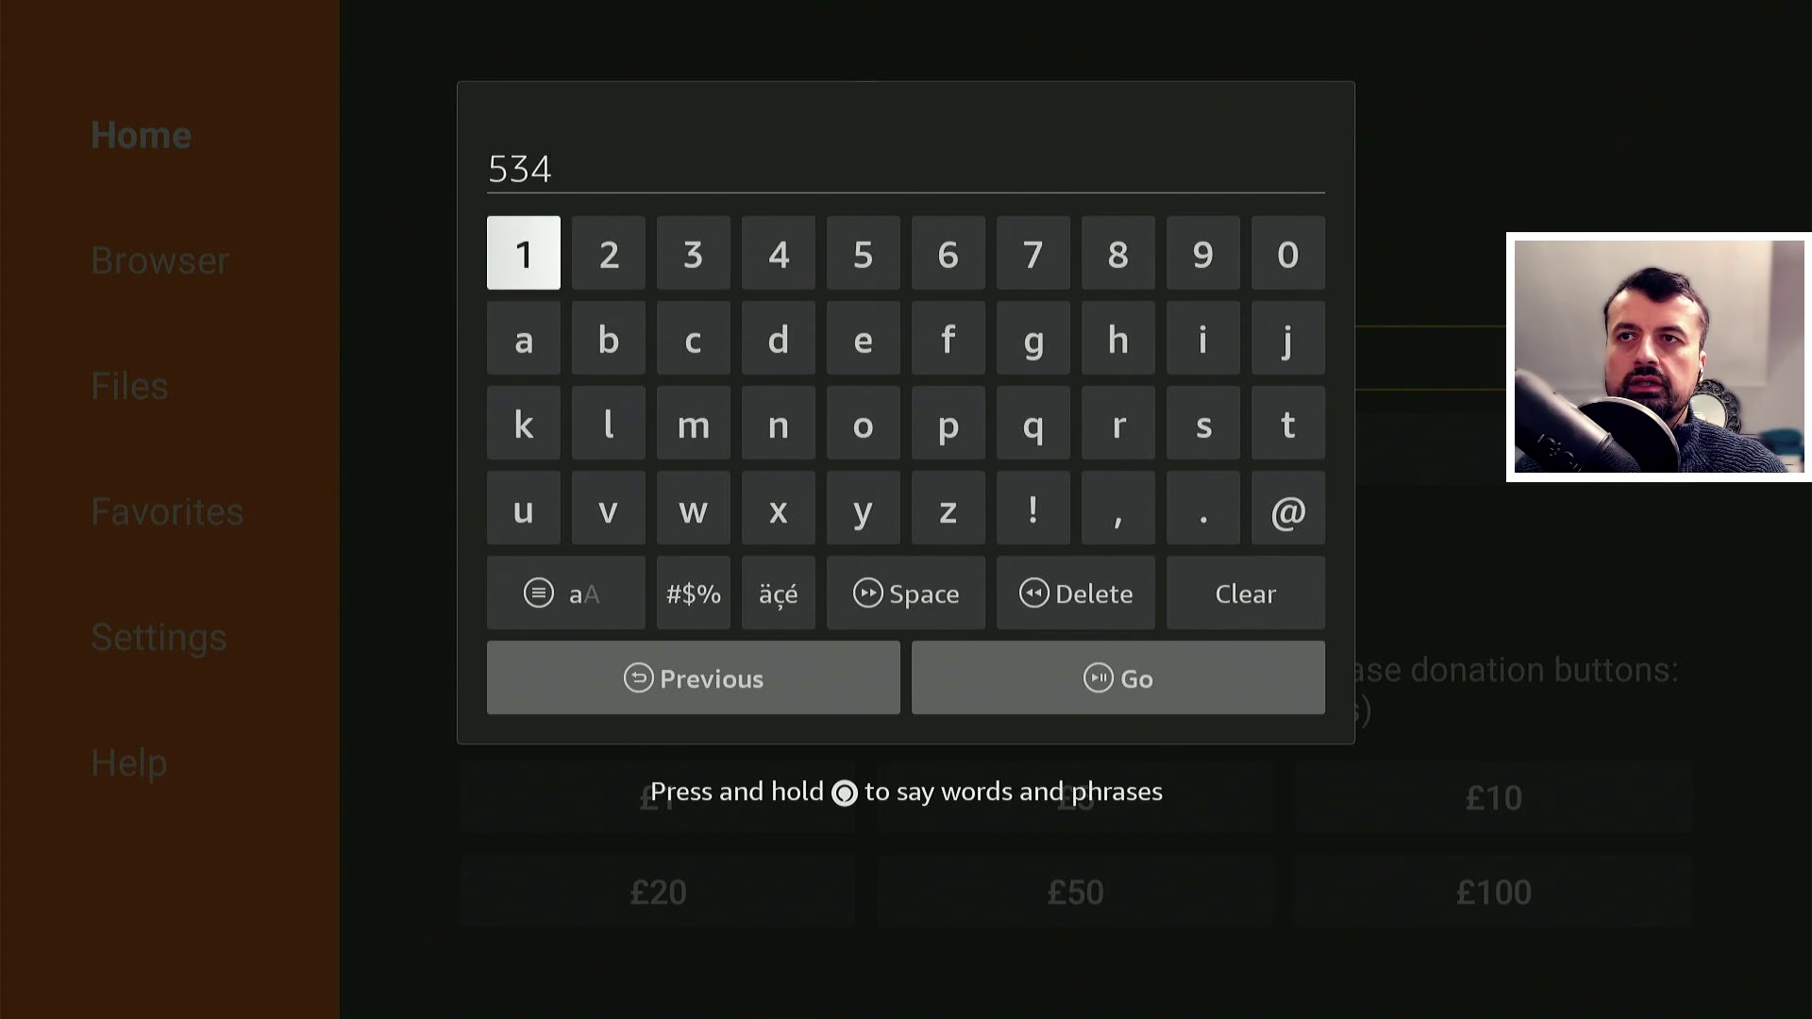
key("Left")
key("Right")
key("Right")
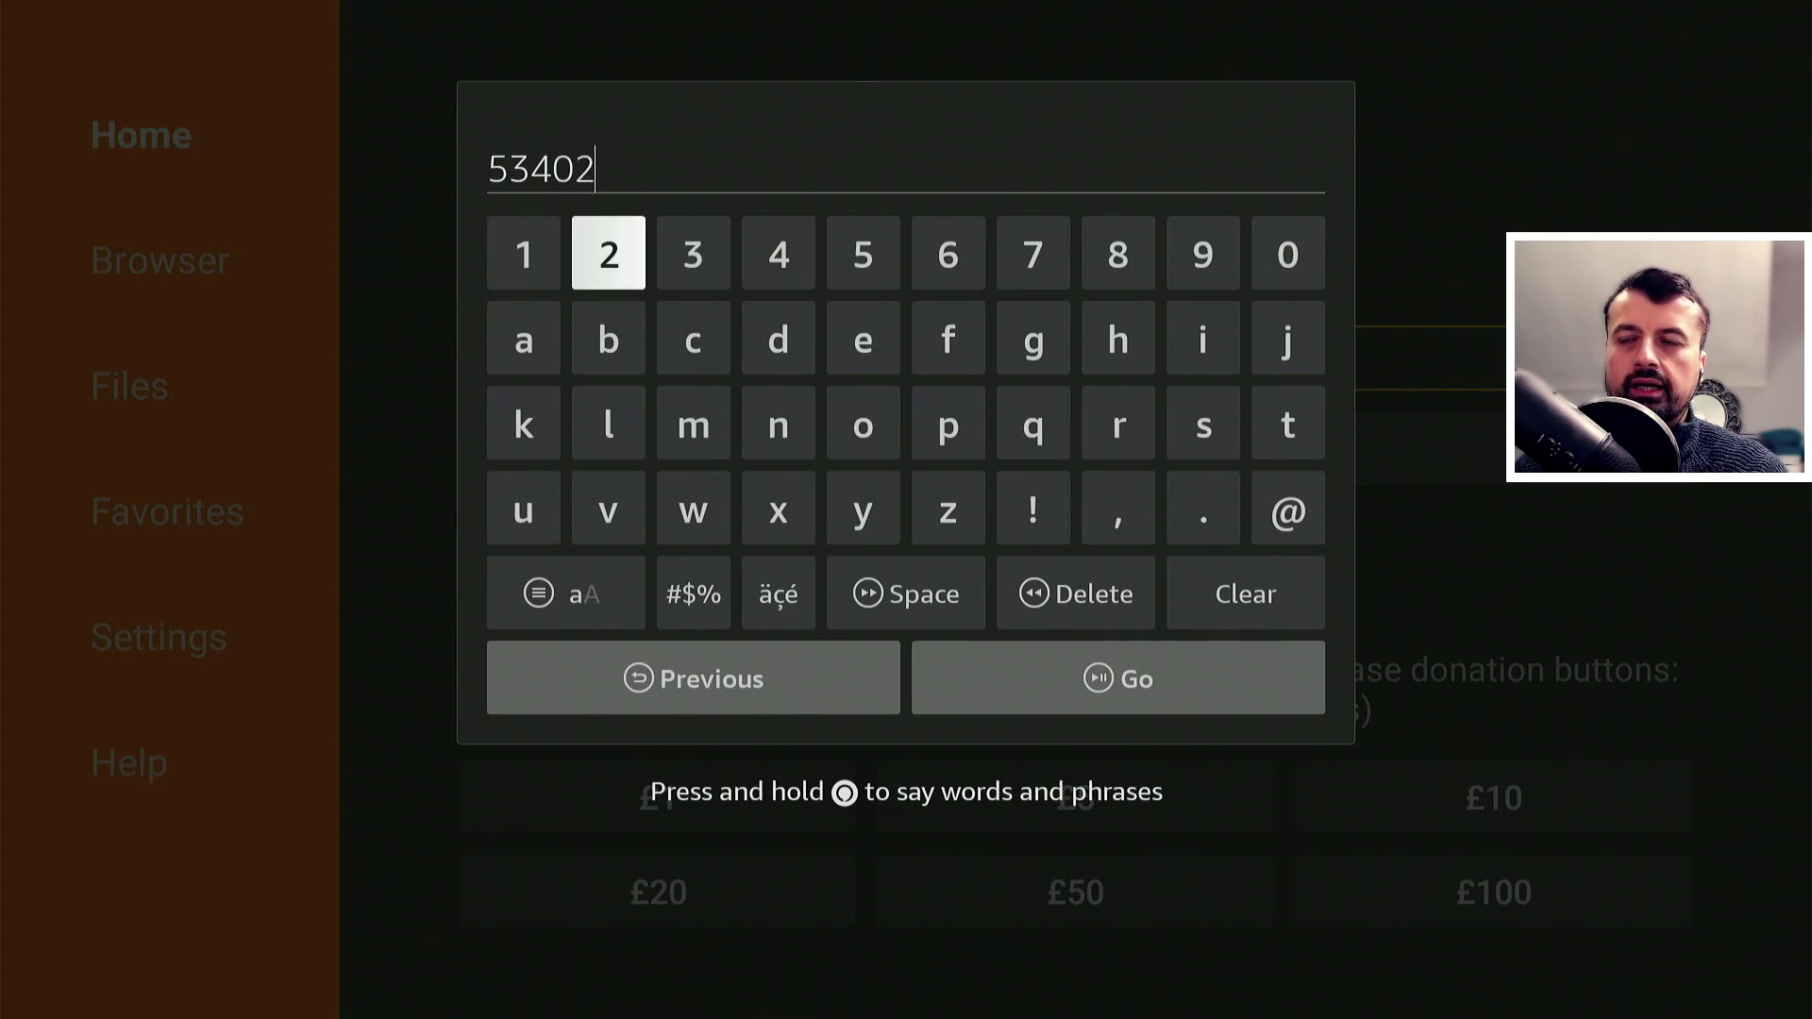
key("Down")
key("Down")
key("Down")
key("Right")
key("Right")
key("Down")
key("Right")
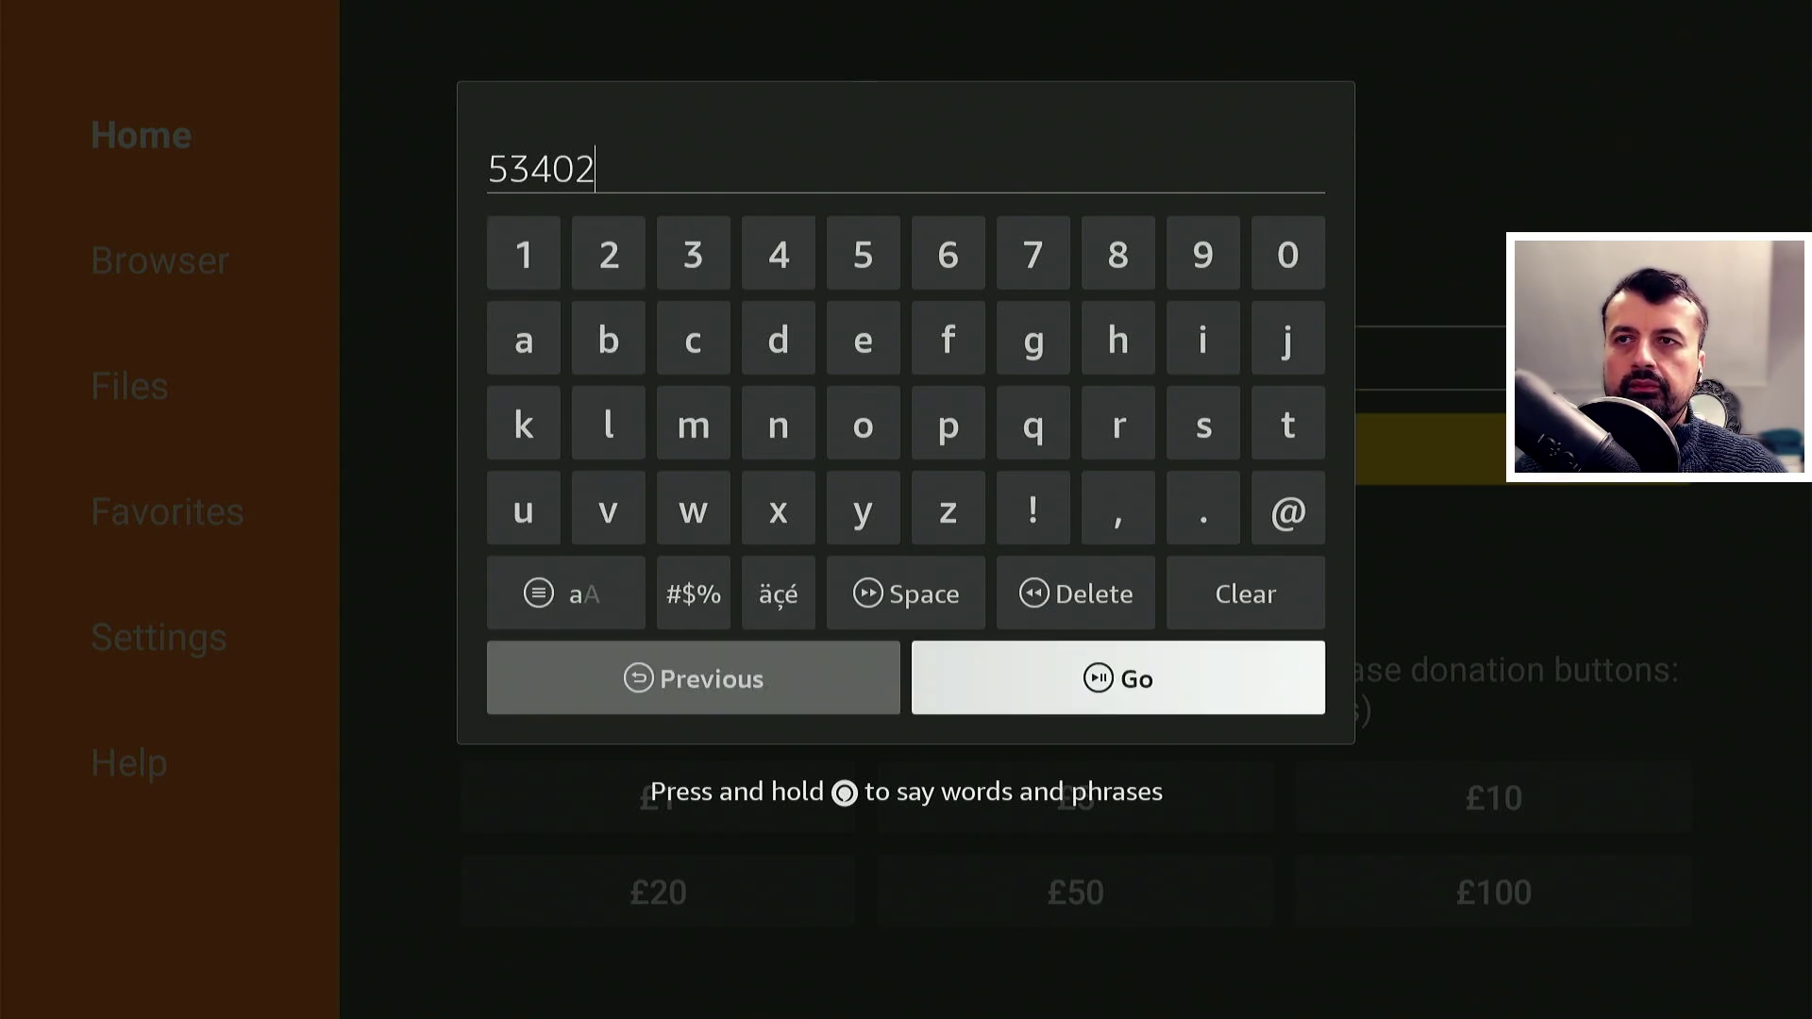
key("Return")
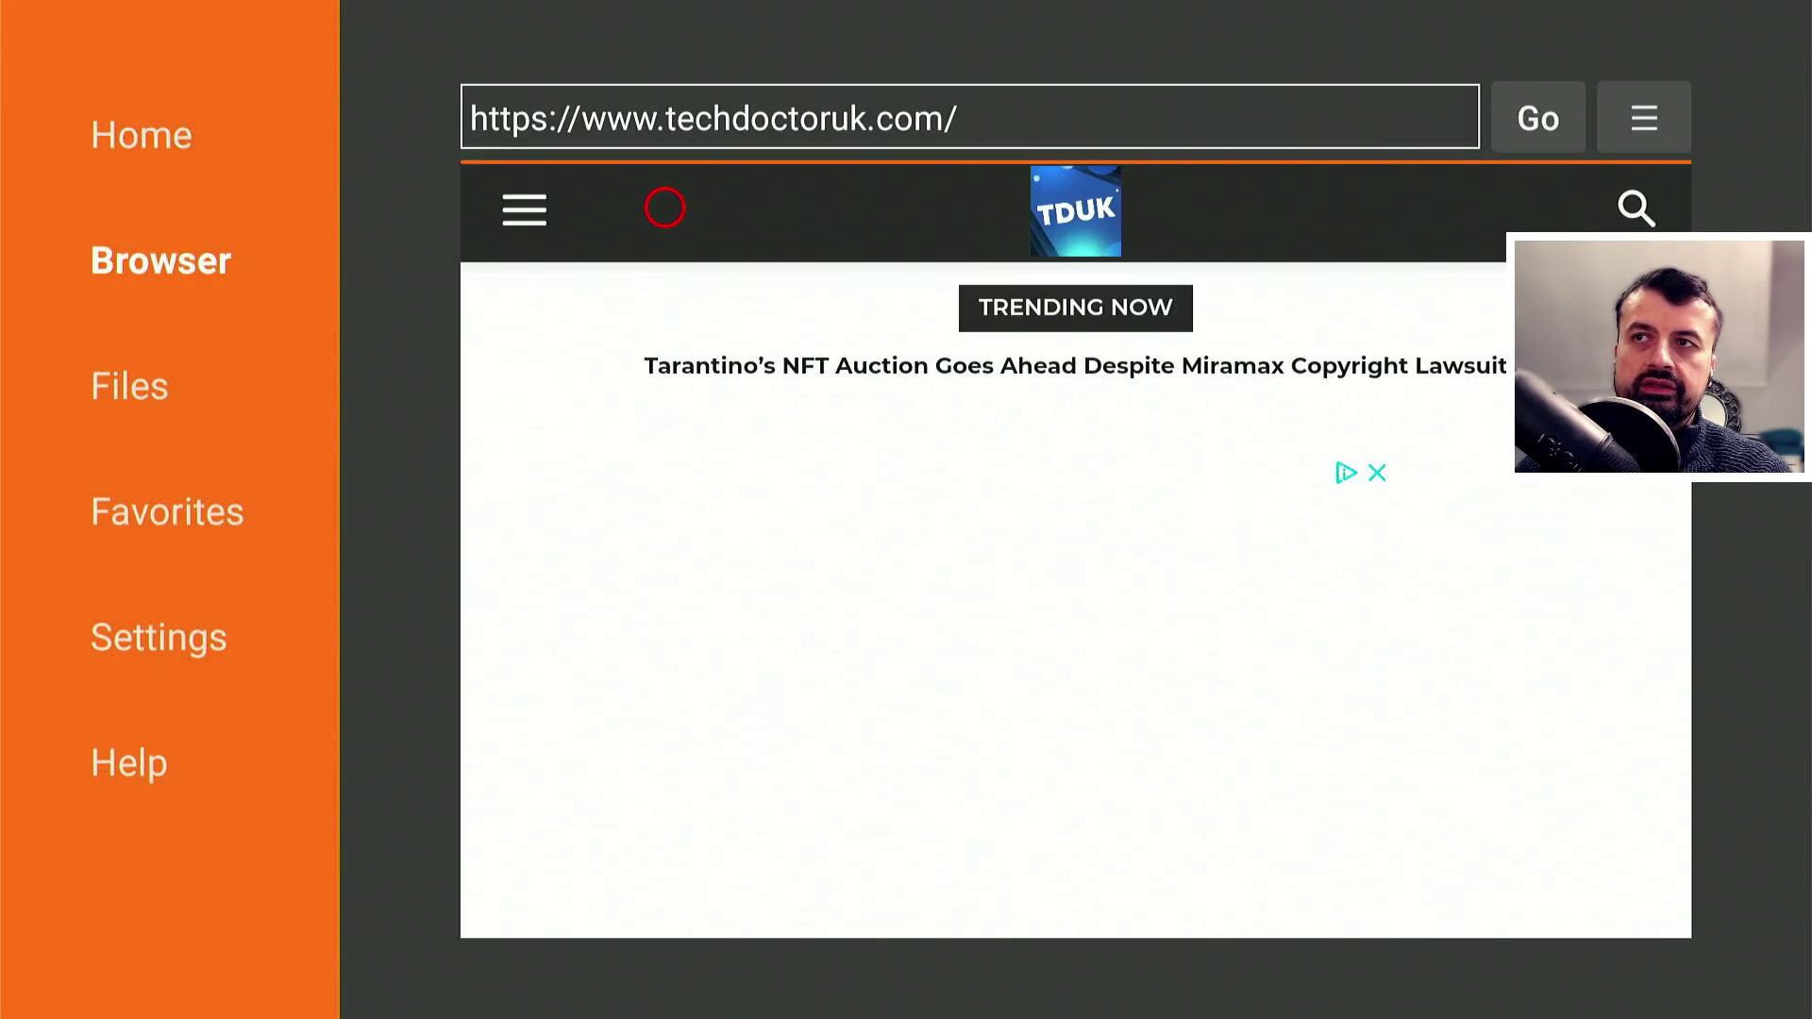
- Scroll the Retro Gaming on Firestick article to Software Needed and open the Xiaoji Jan2022 link
left_click(539, 208)
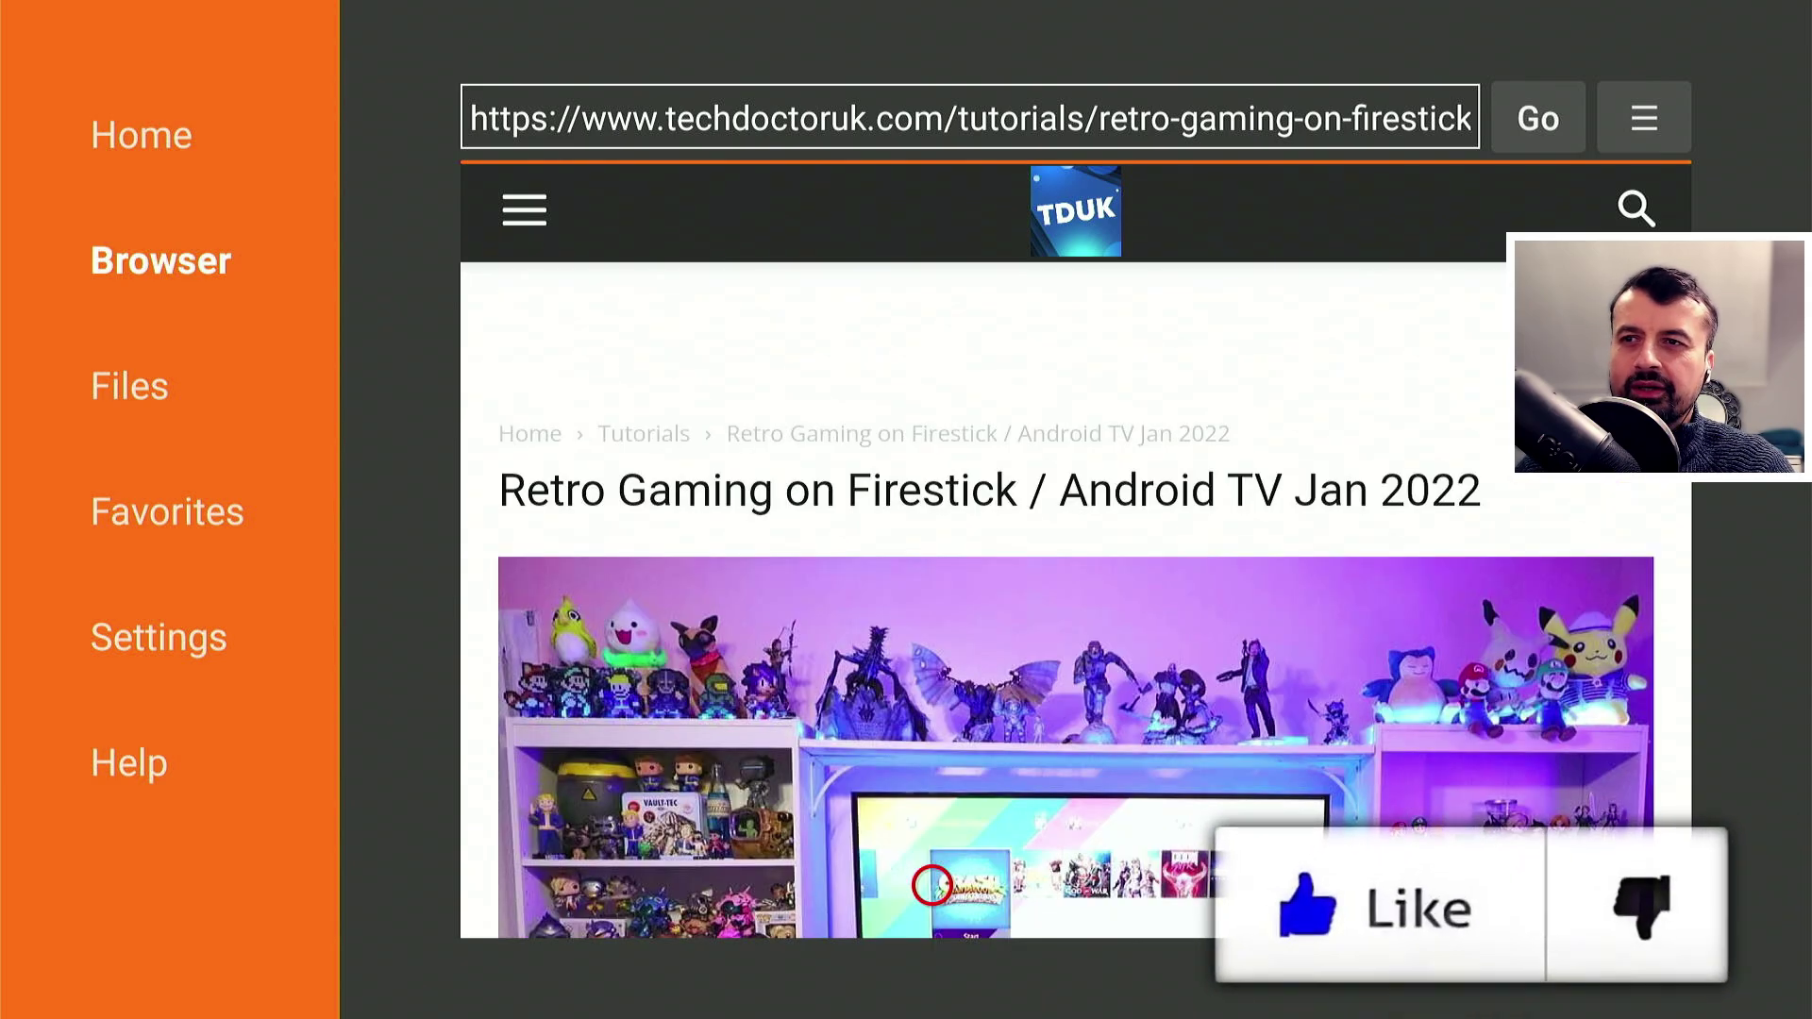
scroll(932, 885, "down", 20)
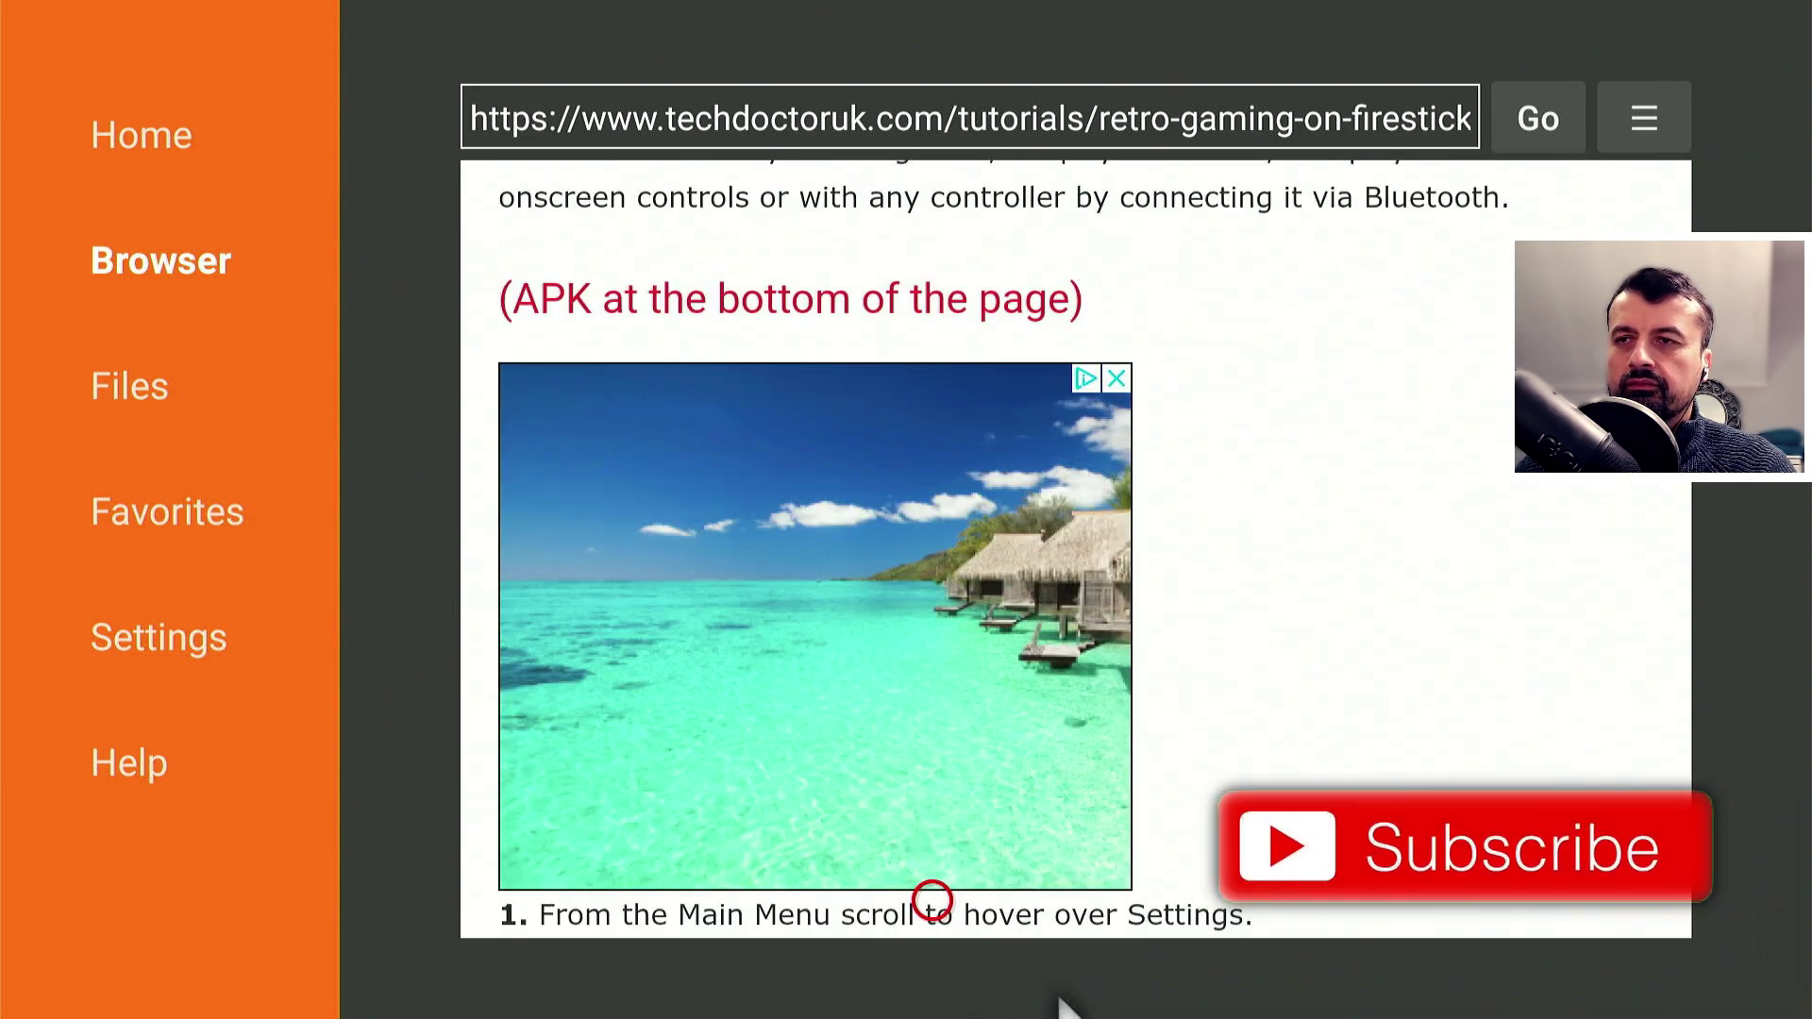
scroll(932, 899, "down", 15)
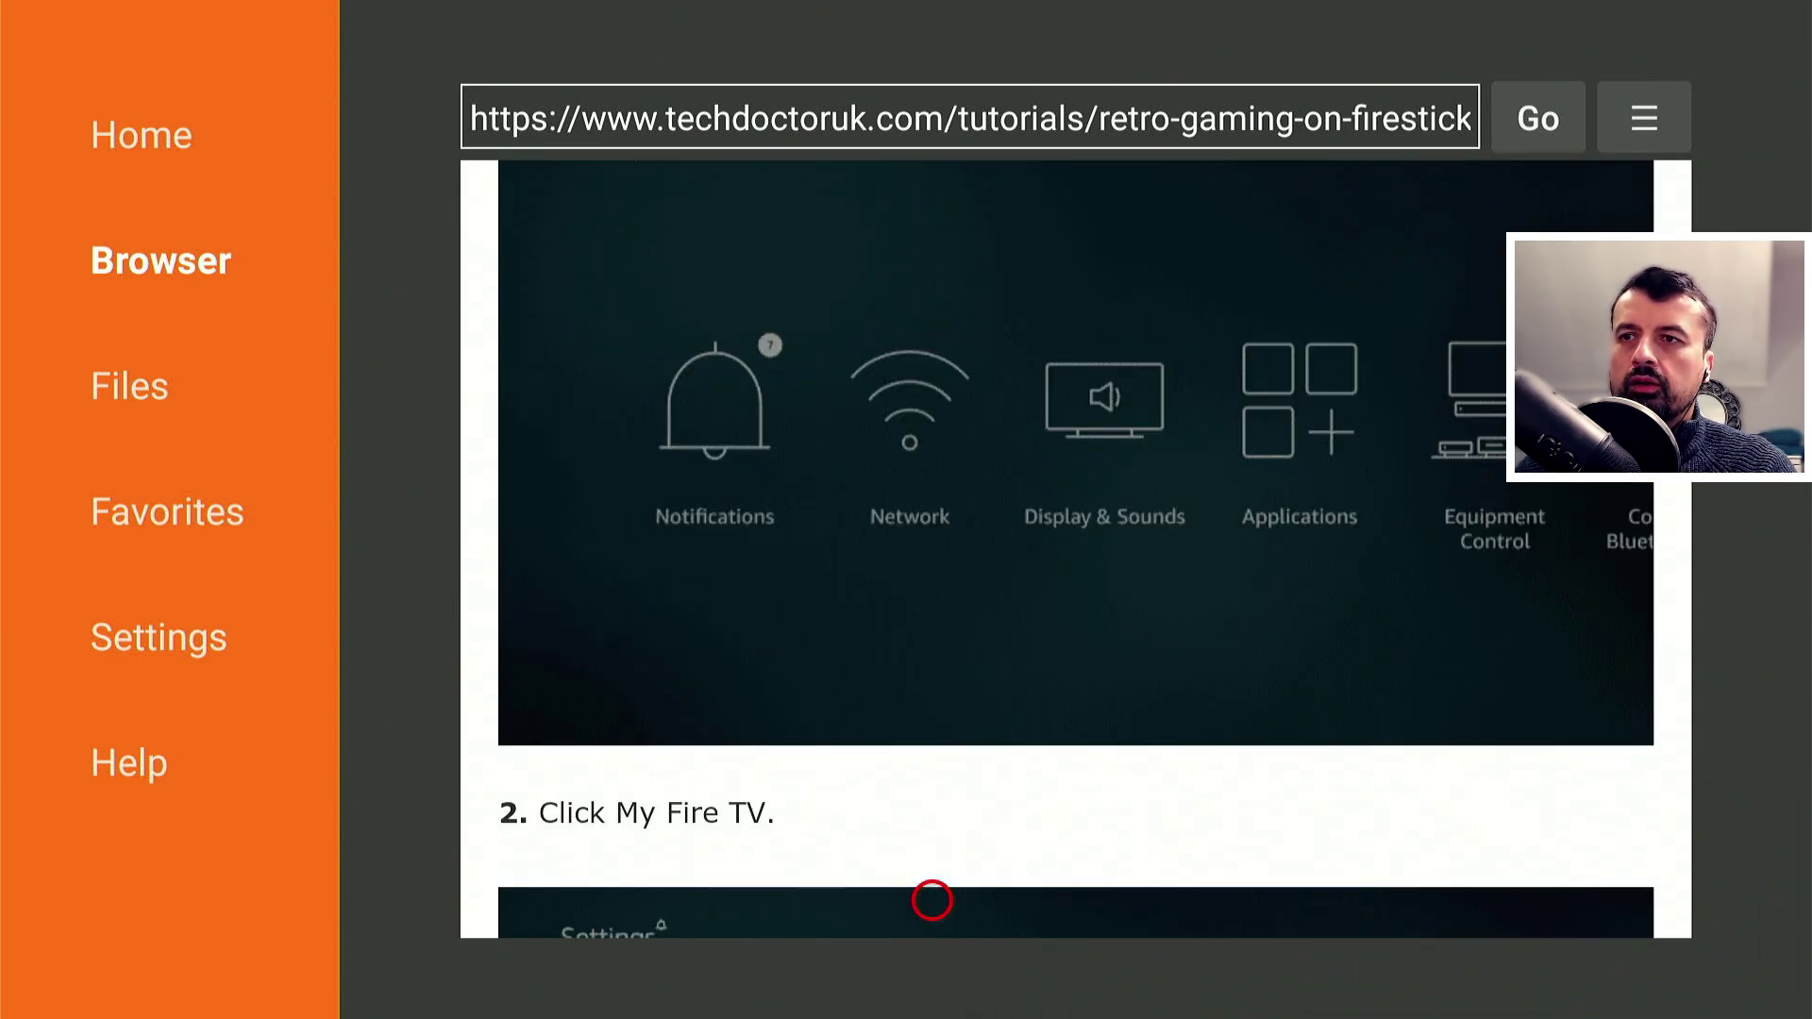
scroll(931, 900, "down", 5)
scroll(931, 899, "down", 10)
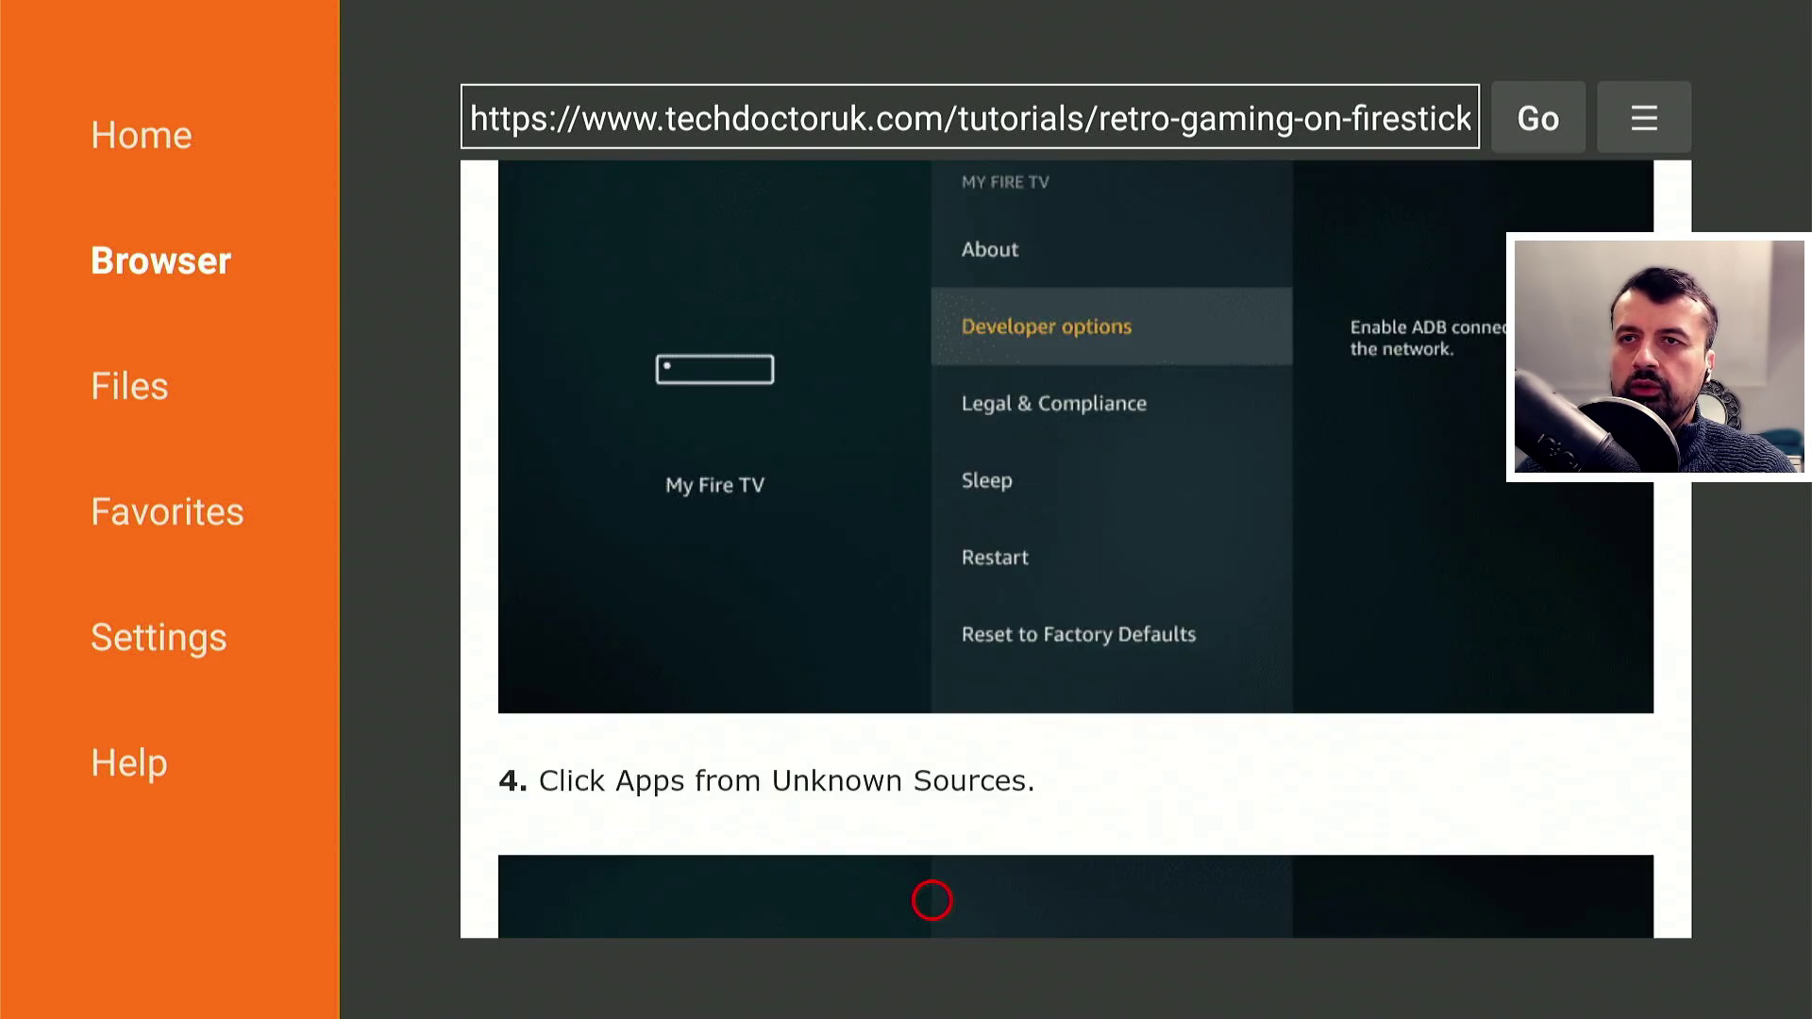
scroll(932, 900, "up", 20)
left_click(650, 642)
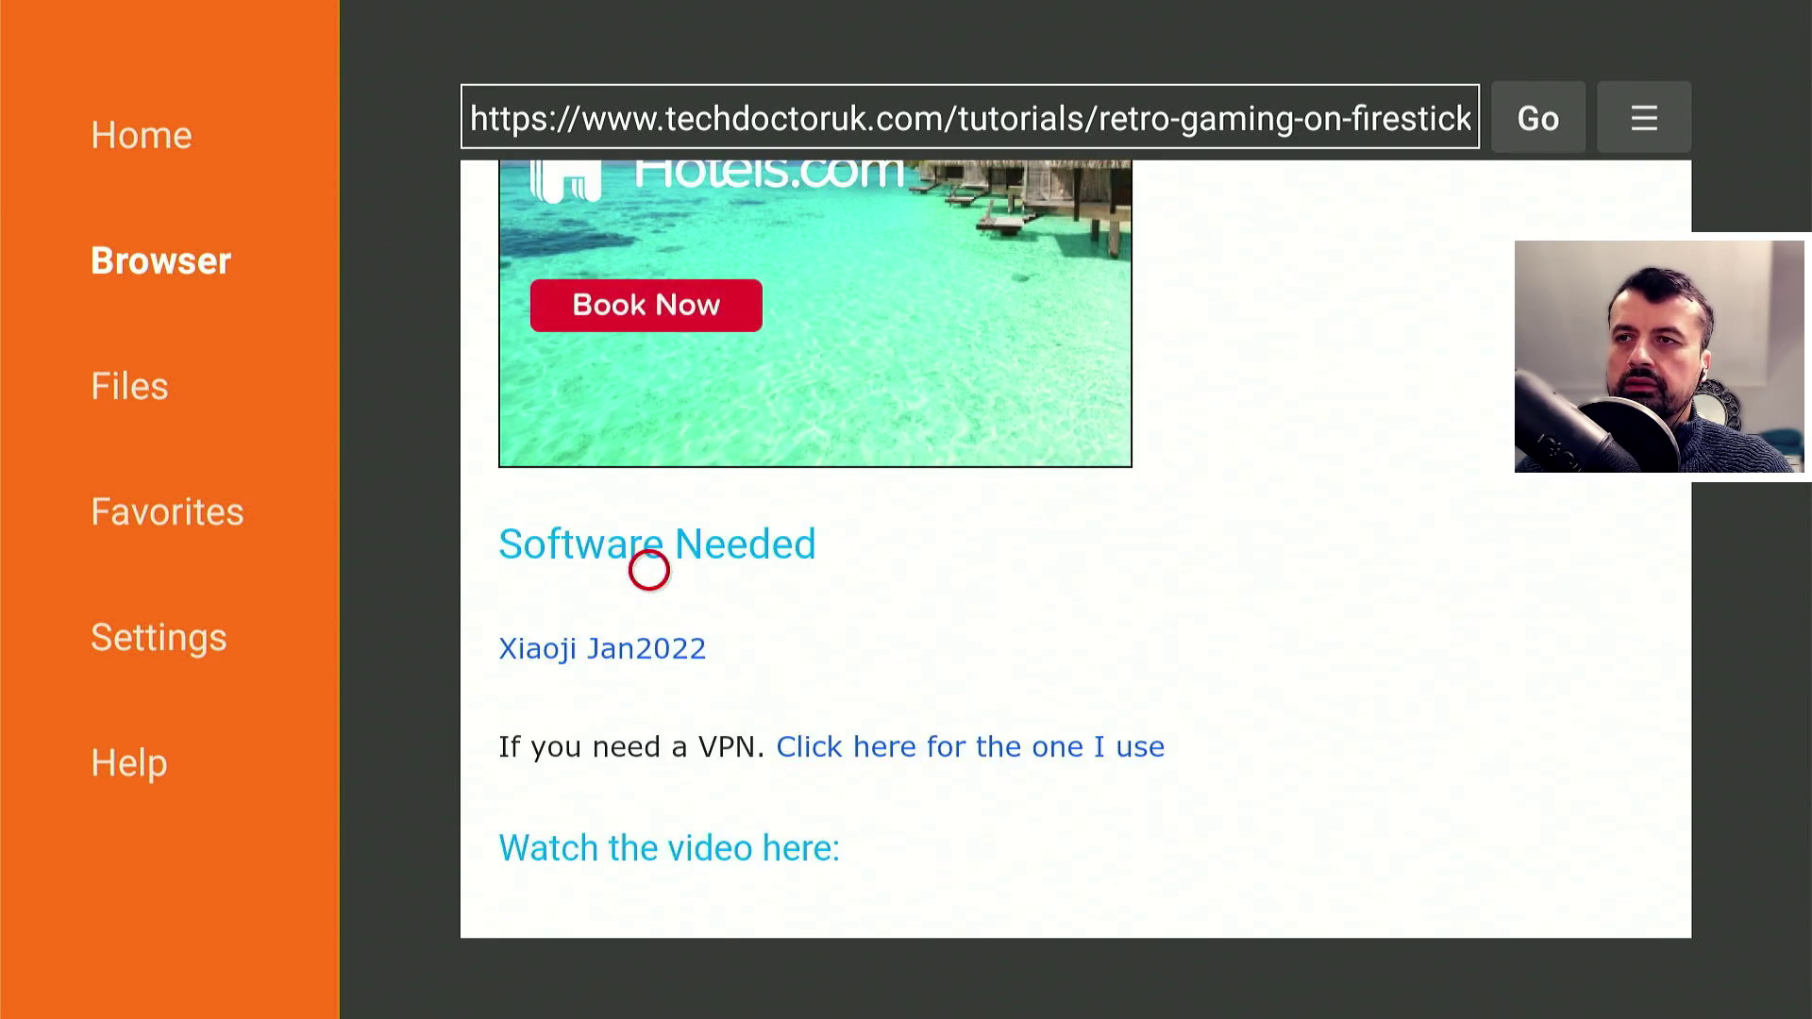
scroll(805, 899, "down", 6)
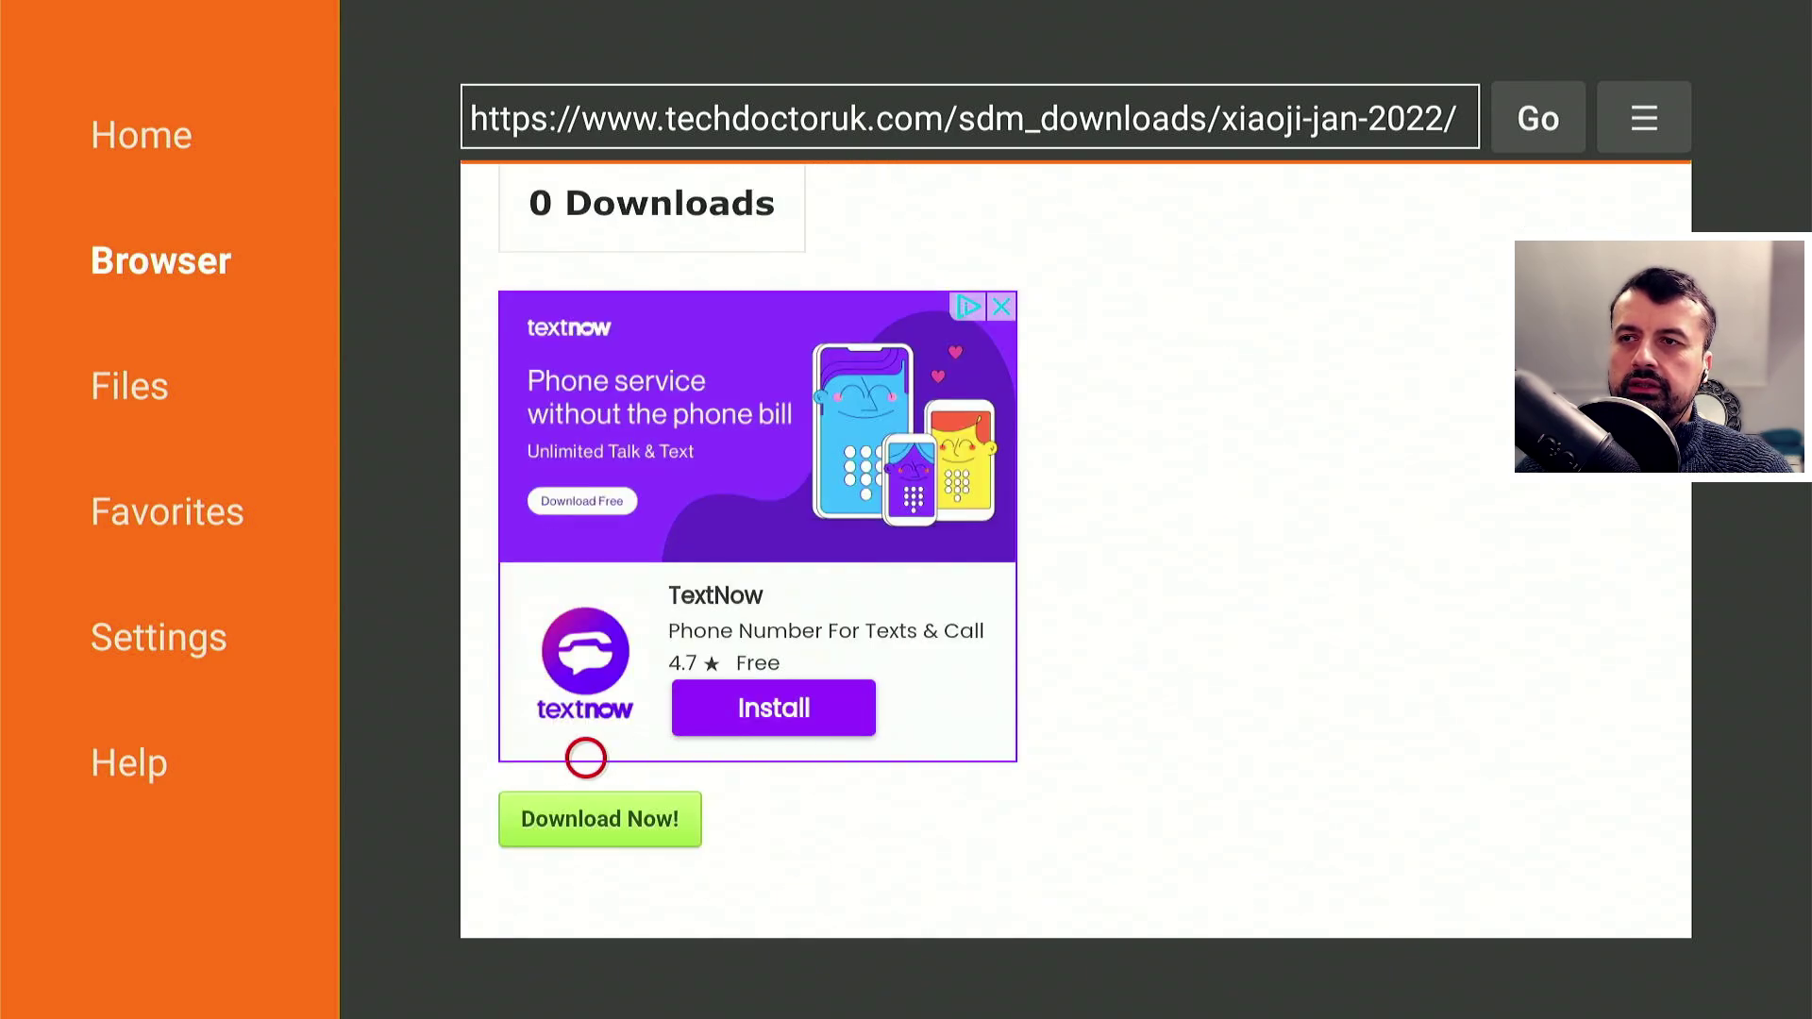
- Download the 50.3 MB xiaoji_Jan22.apk, install Xiaoji TV, and finish with Done
left_click(585, 837)
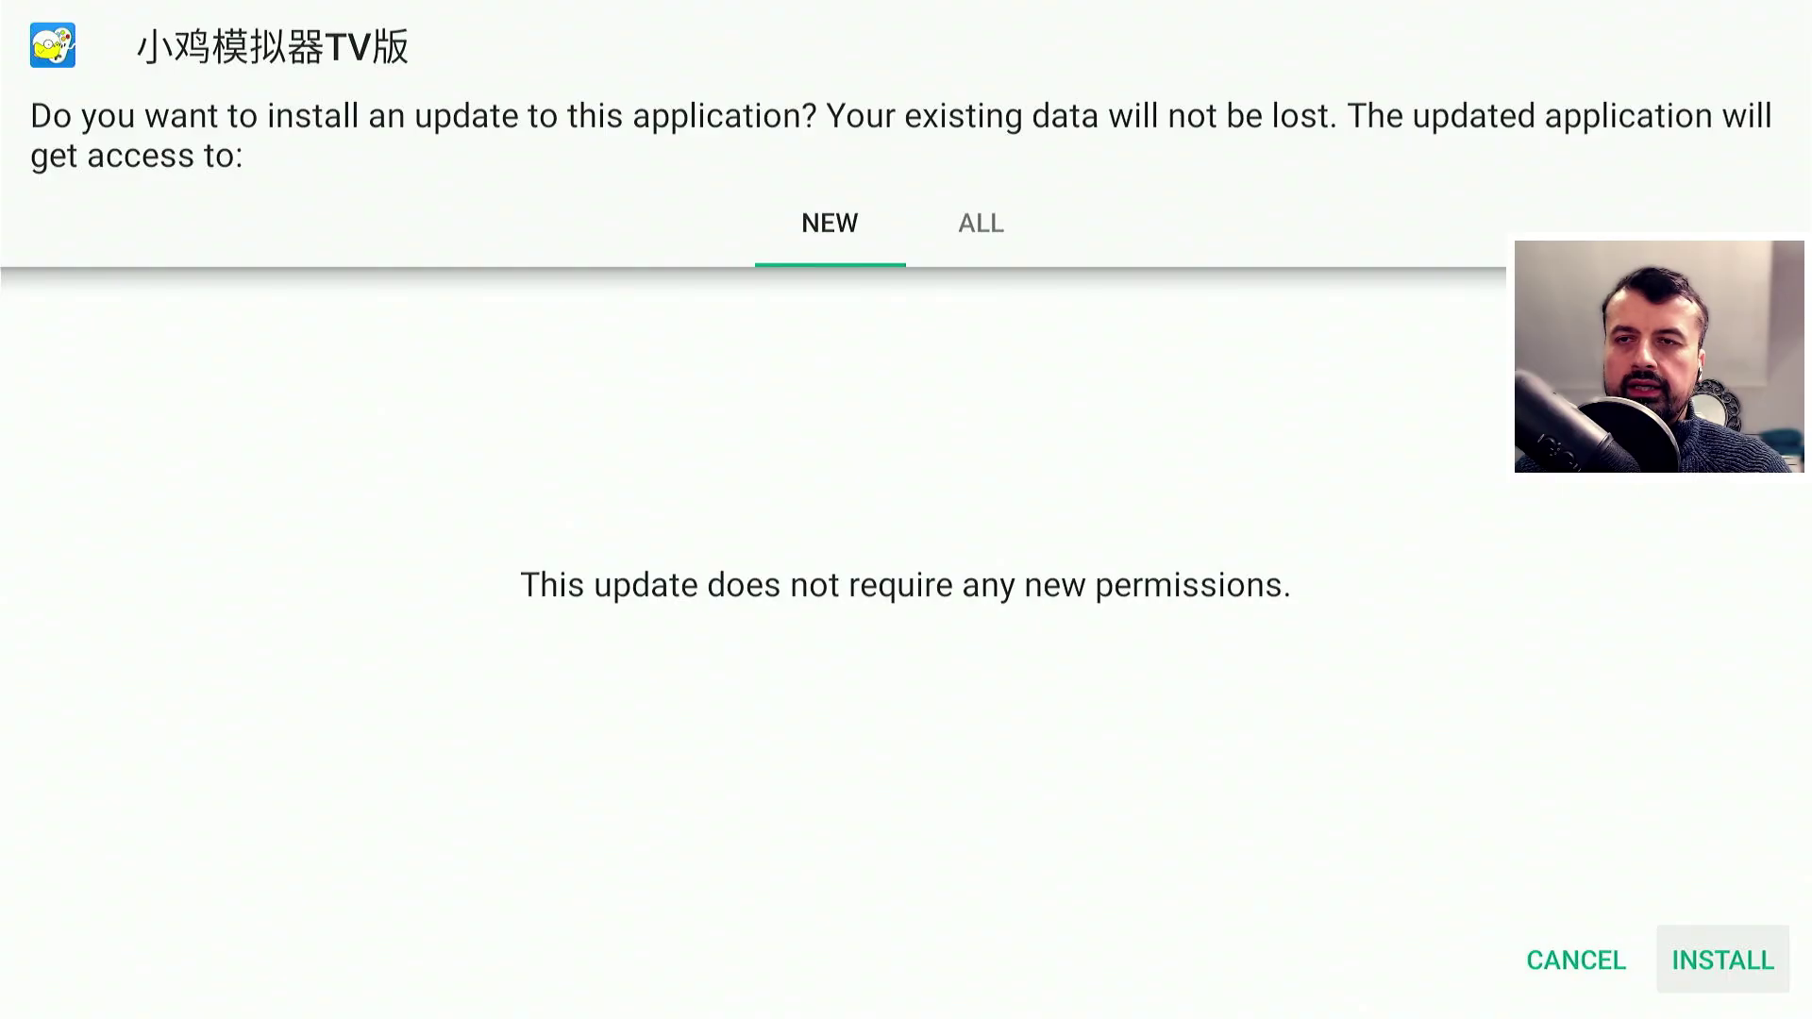
key("Return")
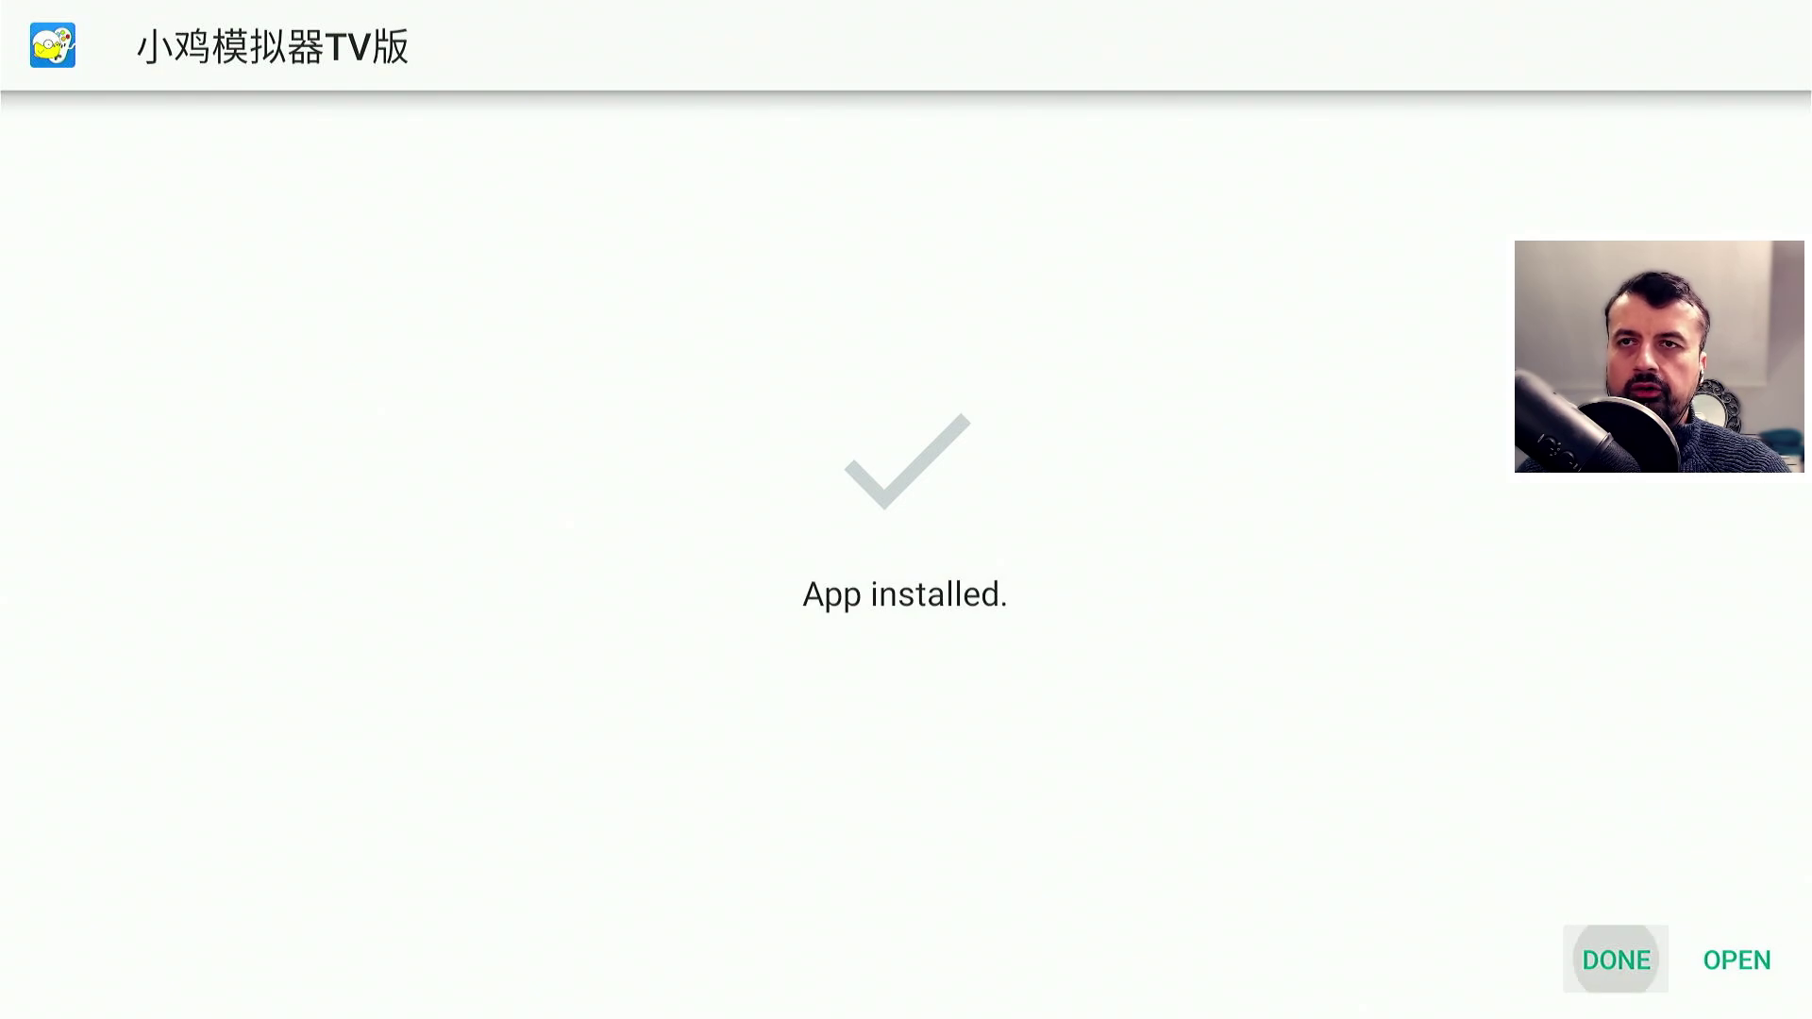
key("Return")
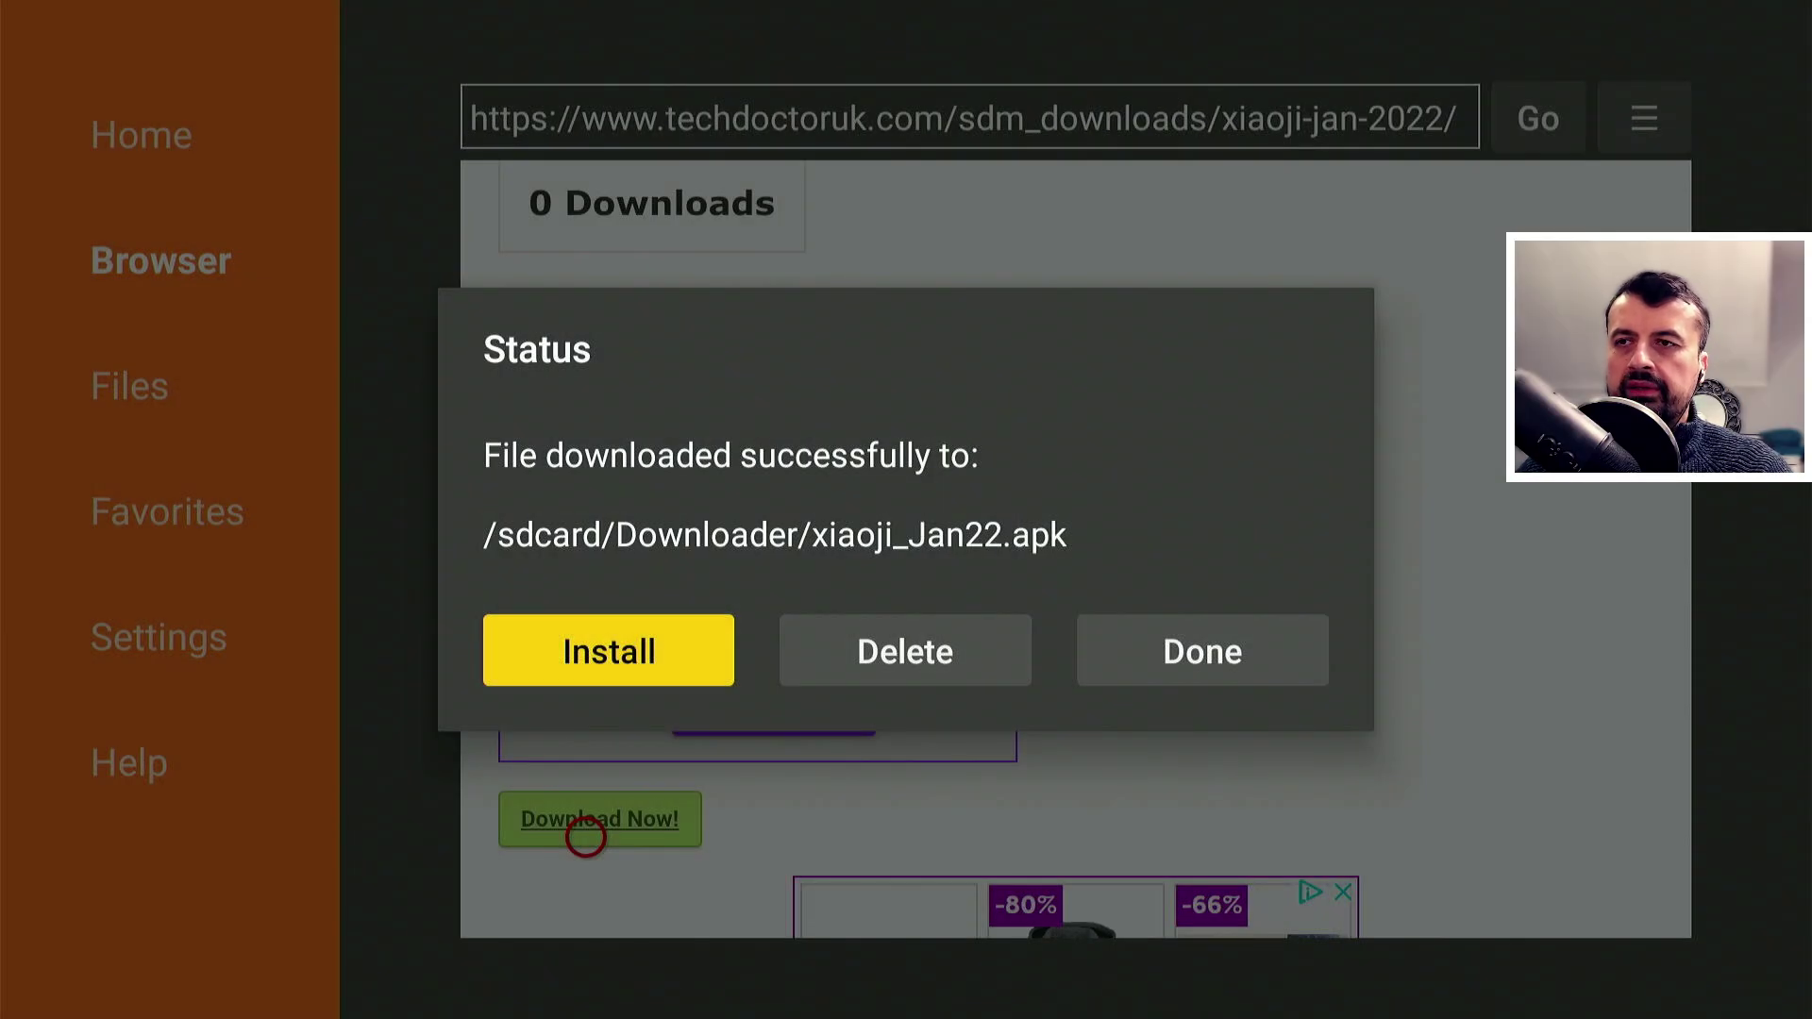
key("Right")
- Delete xiaoji_Jan22.apk from the Status dialog and return to the Fire TV home screen
key("Return")
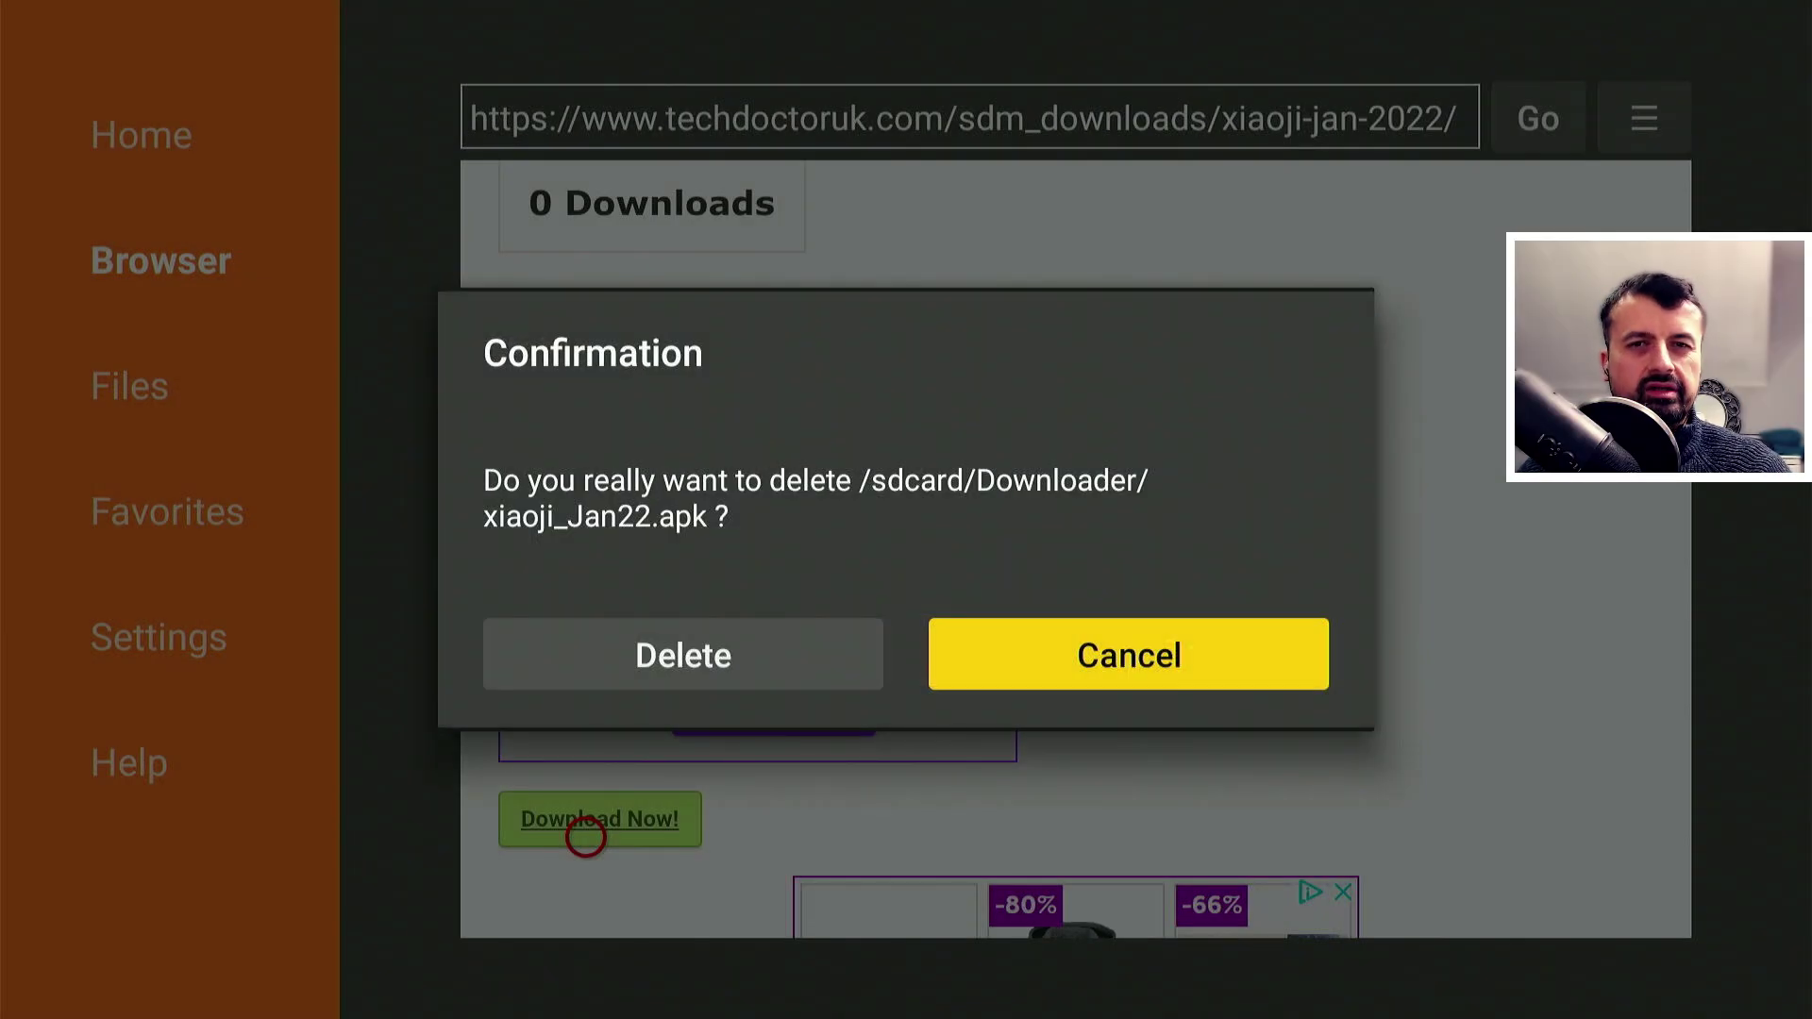
key("Left")
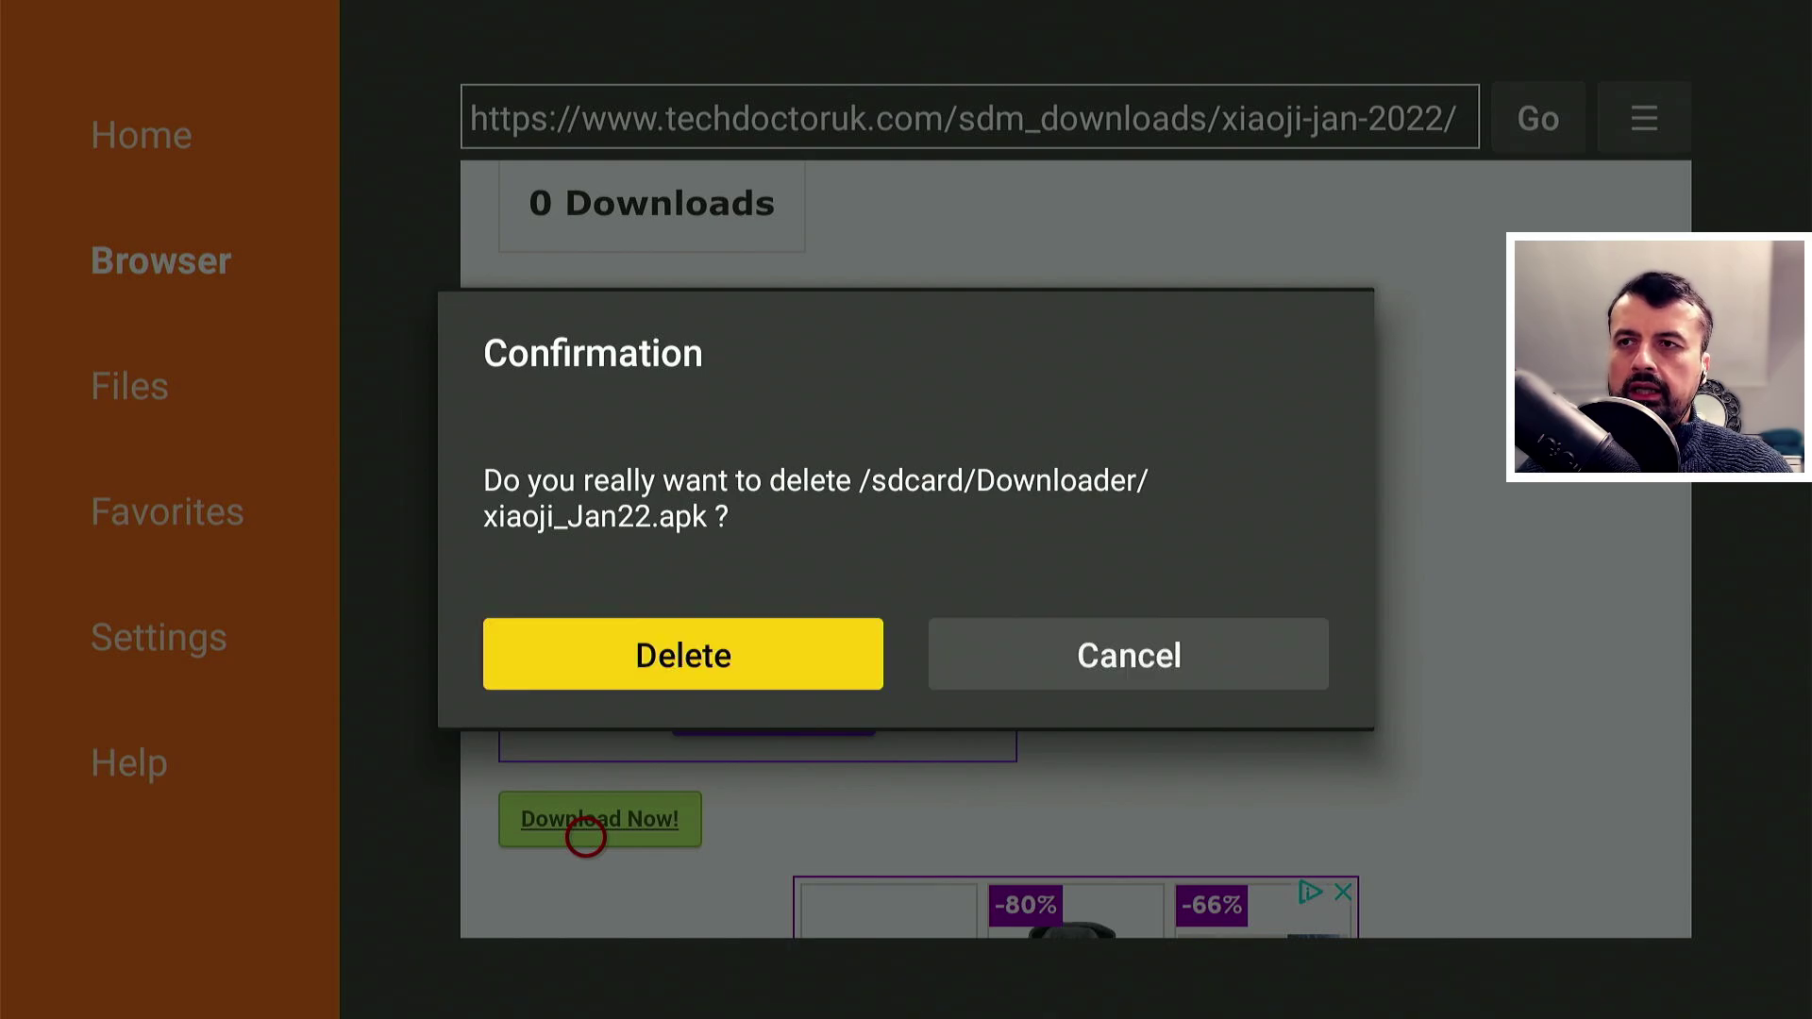
key("Return")
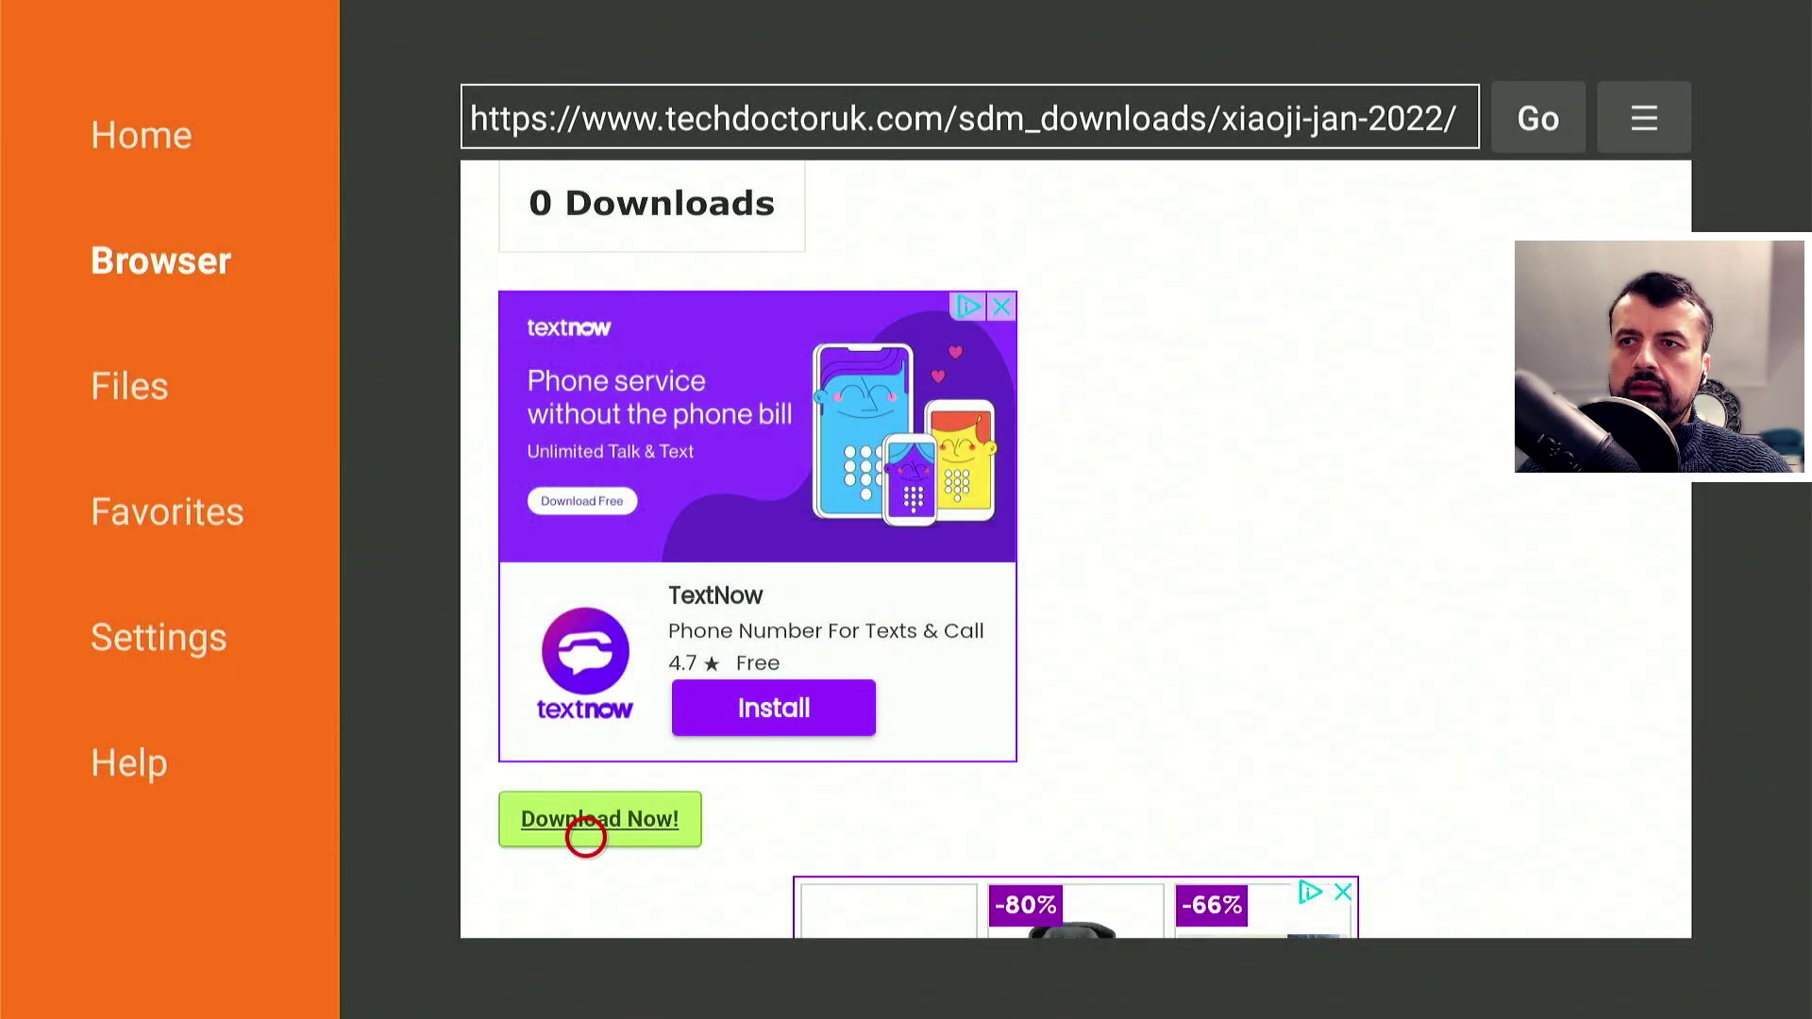
key("Home")
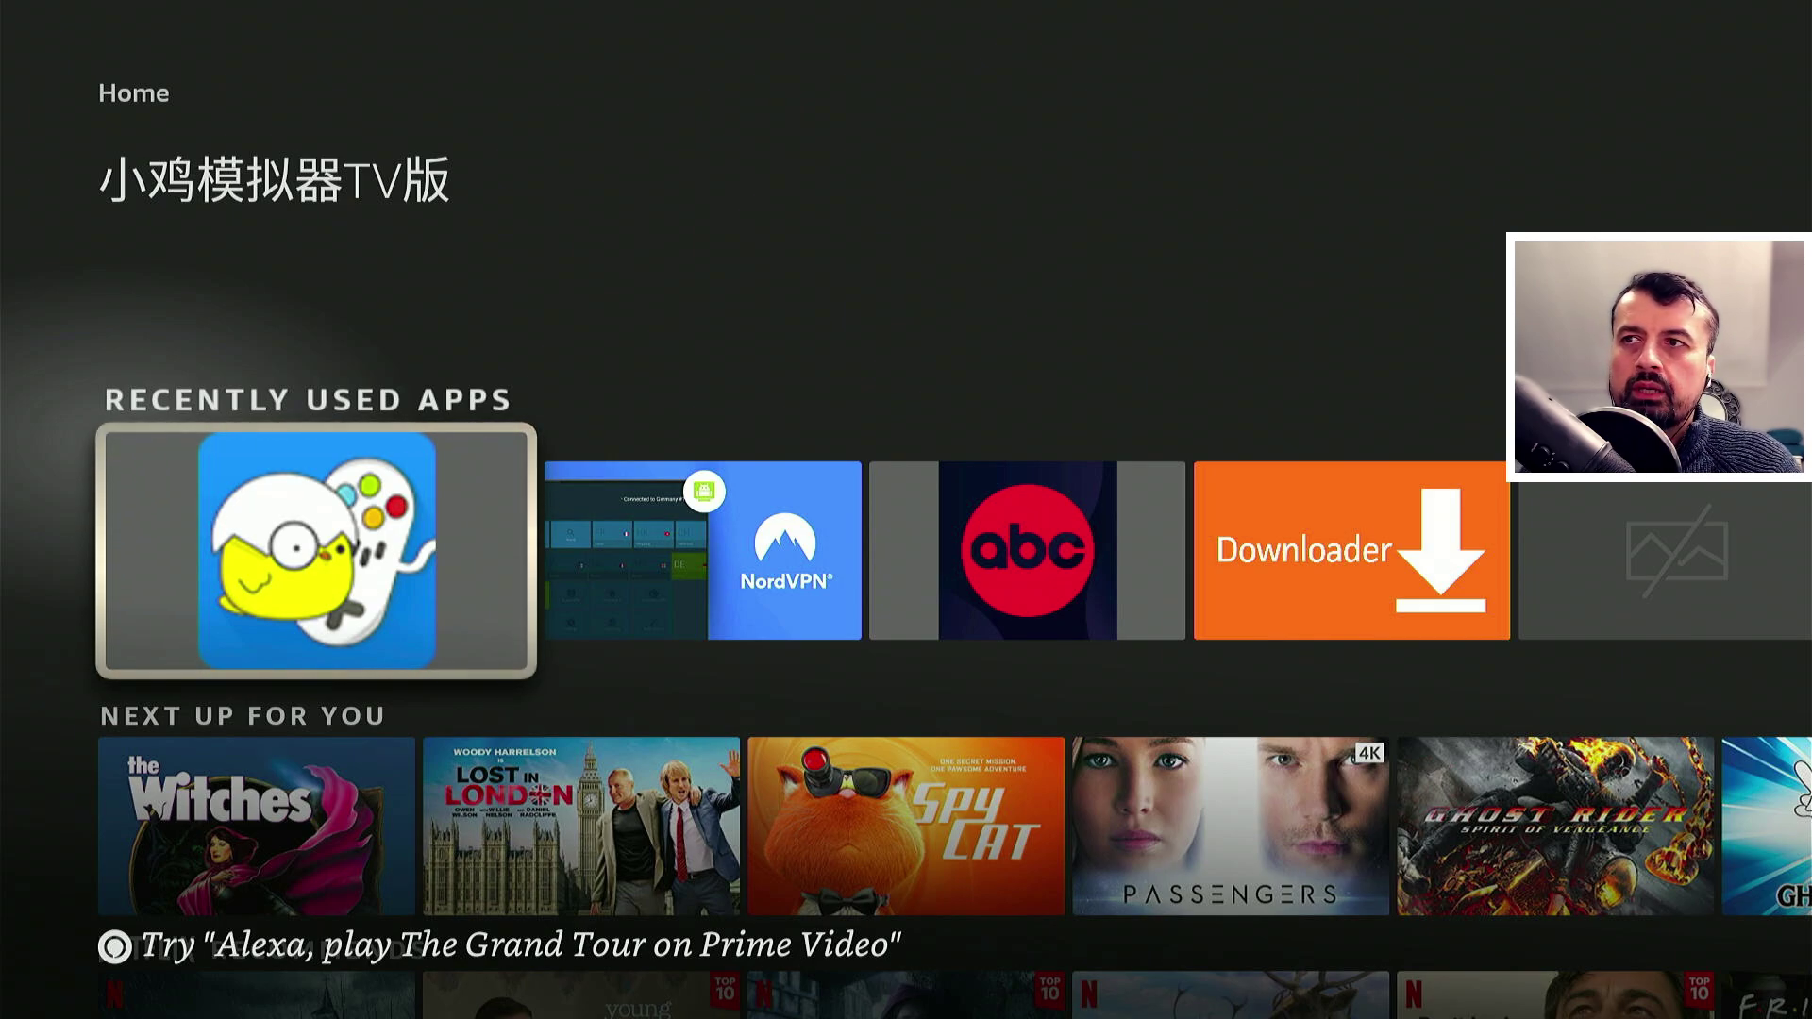
- Move up to the home screen's top row and across toward Settings
key("Up")
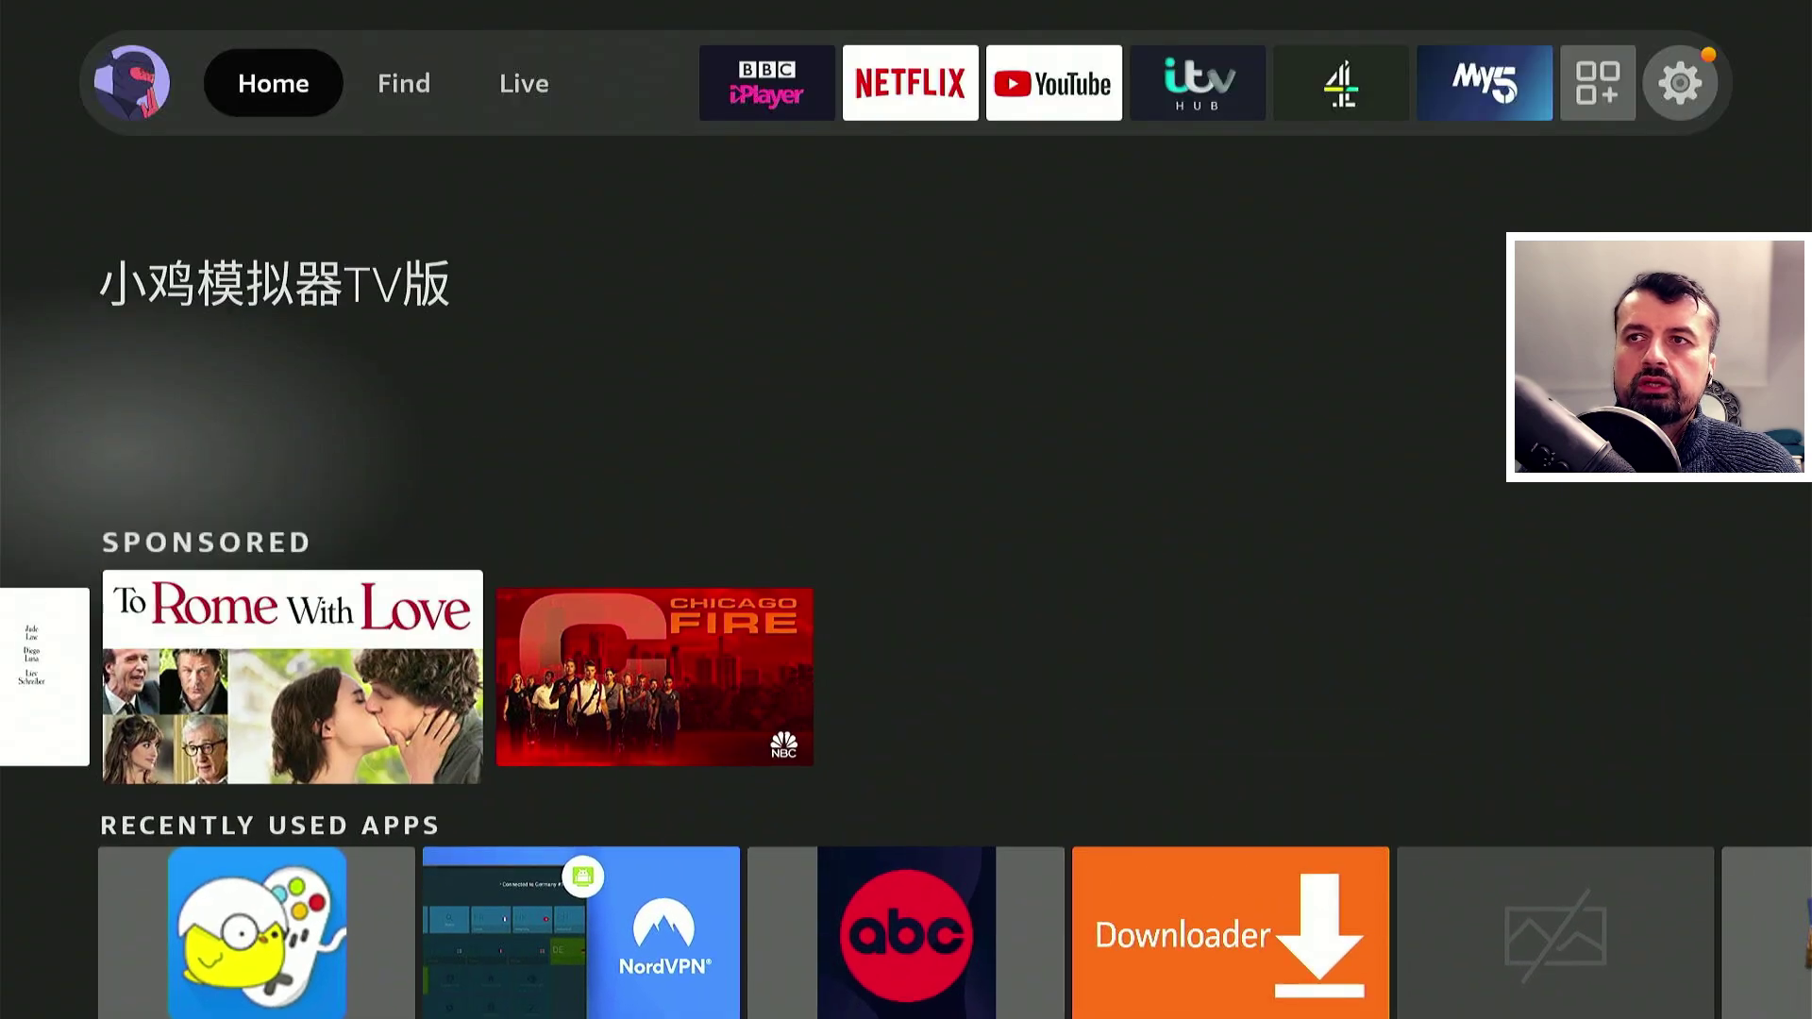
key("Up")
key("Right")
key("Up")
key("Right")
key("Right")
key("Right")
key("Right")
key("Right")
key("Right")
key("Right")
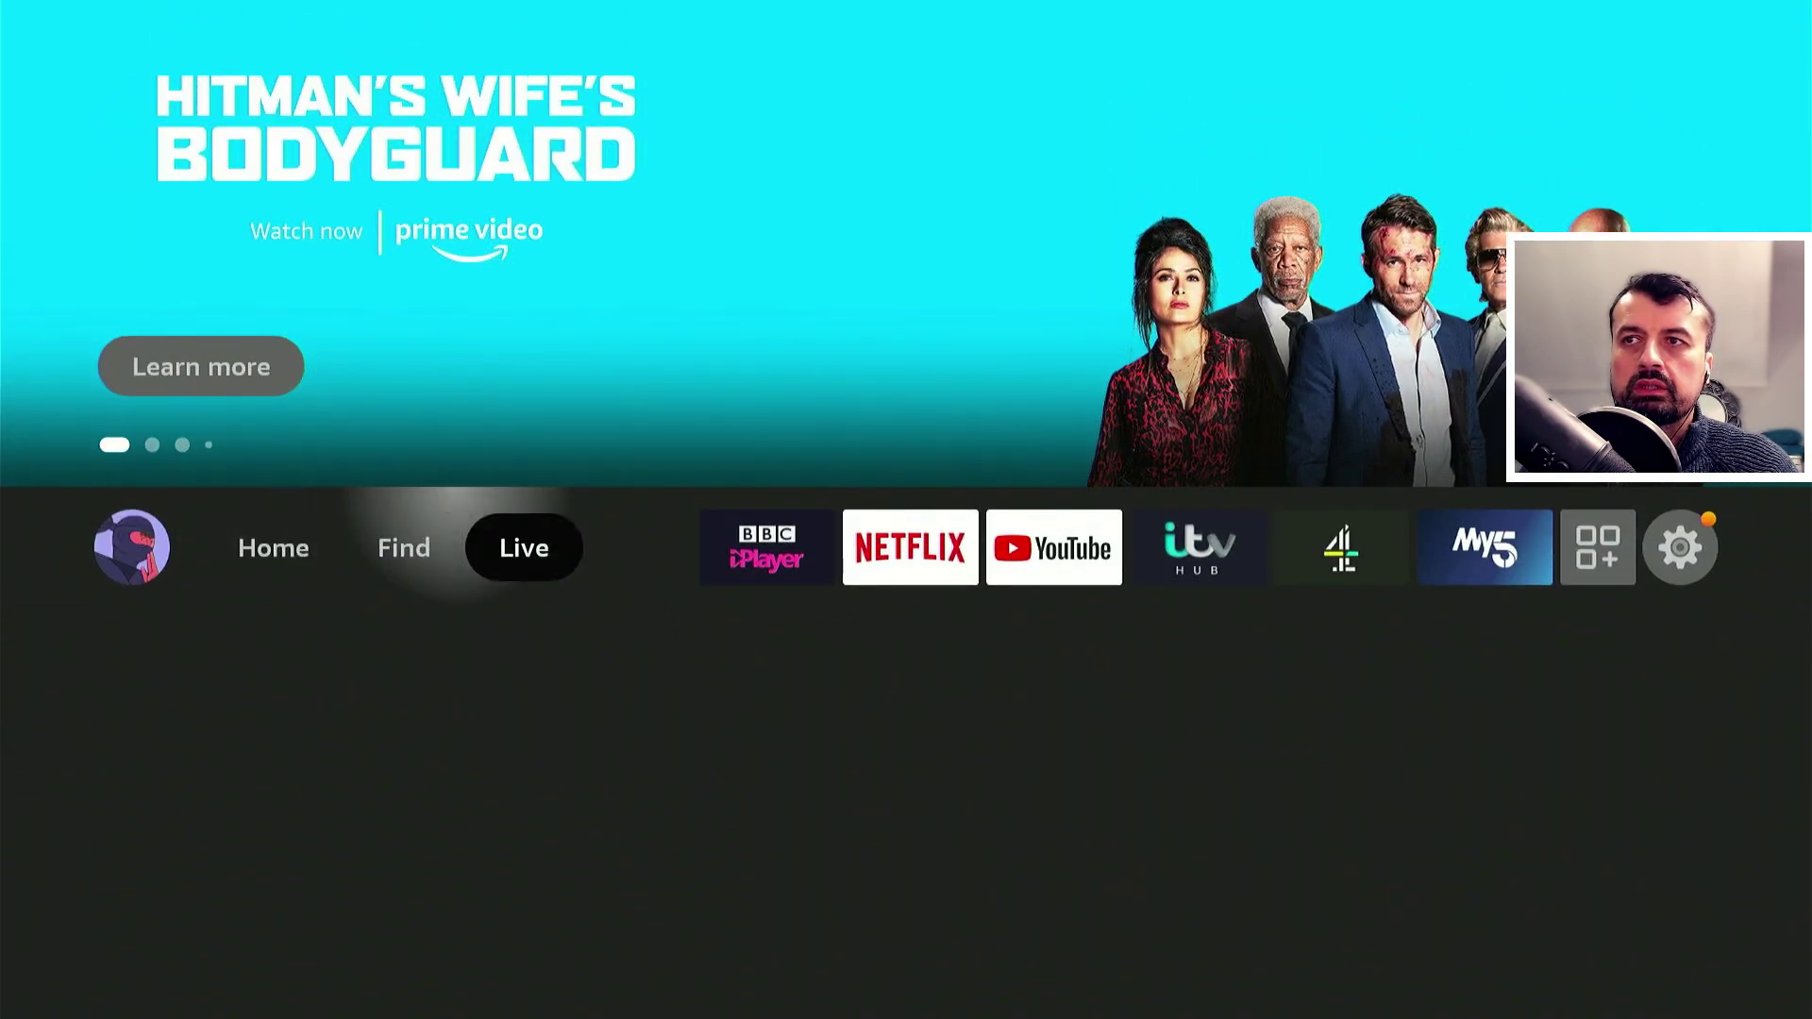
- Open Settings > Remotes & Bluetooth Devices > Game Controllers
key("Right")
key("Right")
key("Right")
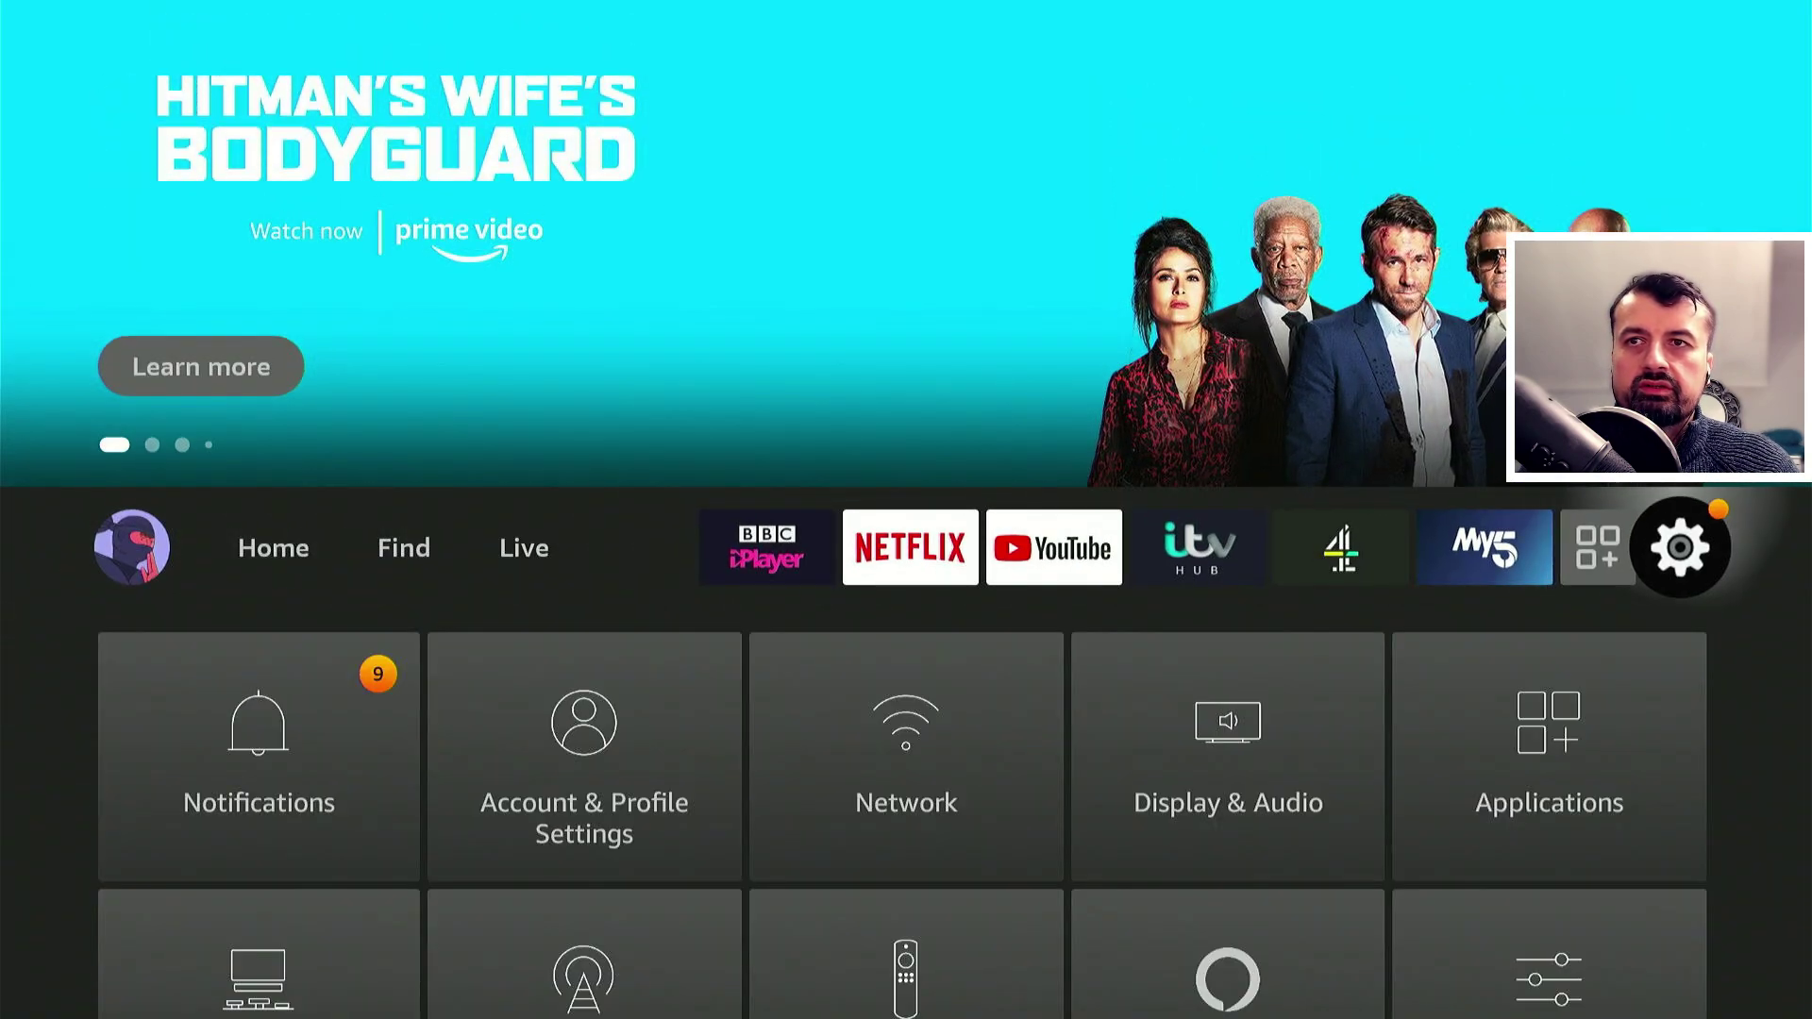
key("Down")
key("Down")
key("Right")
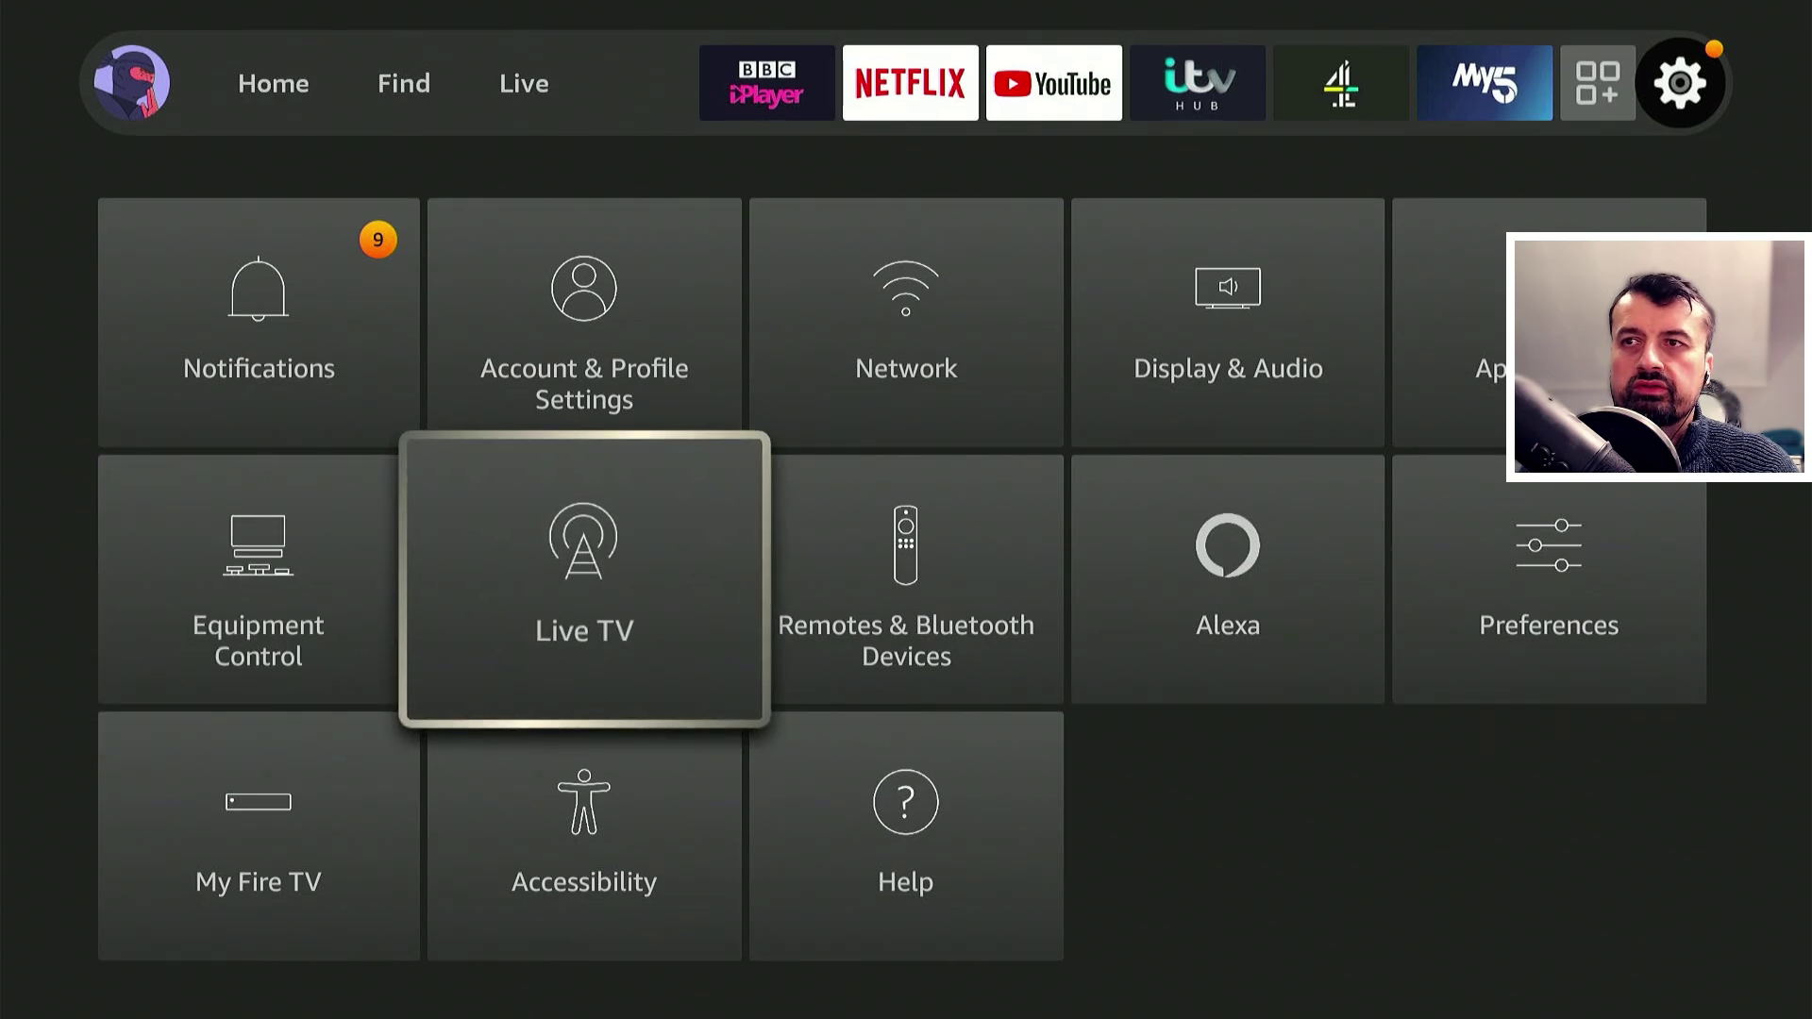
key("Right")
key("Return")
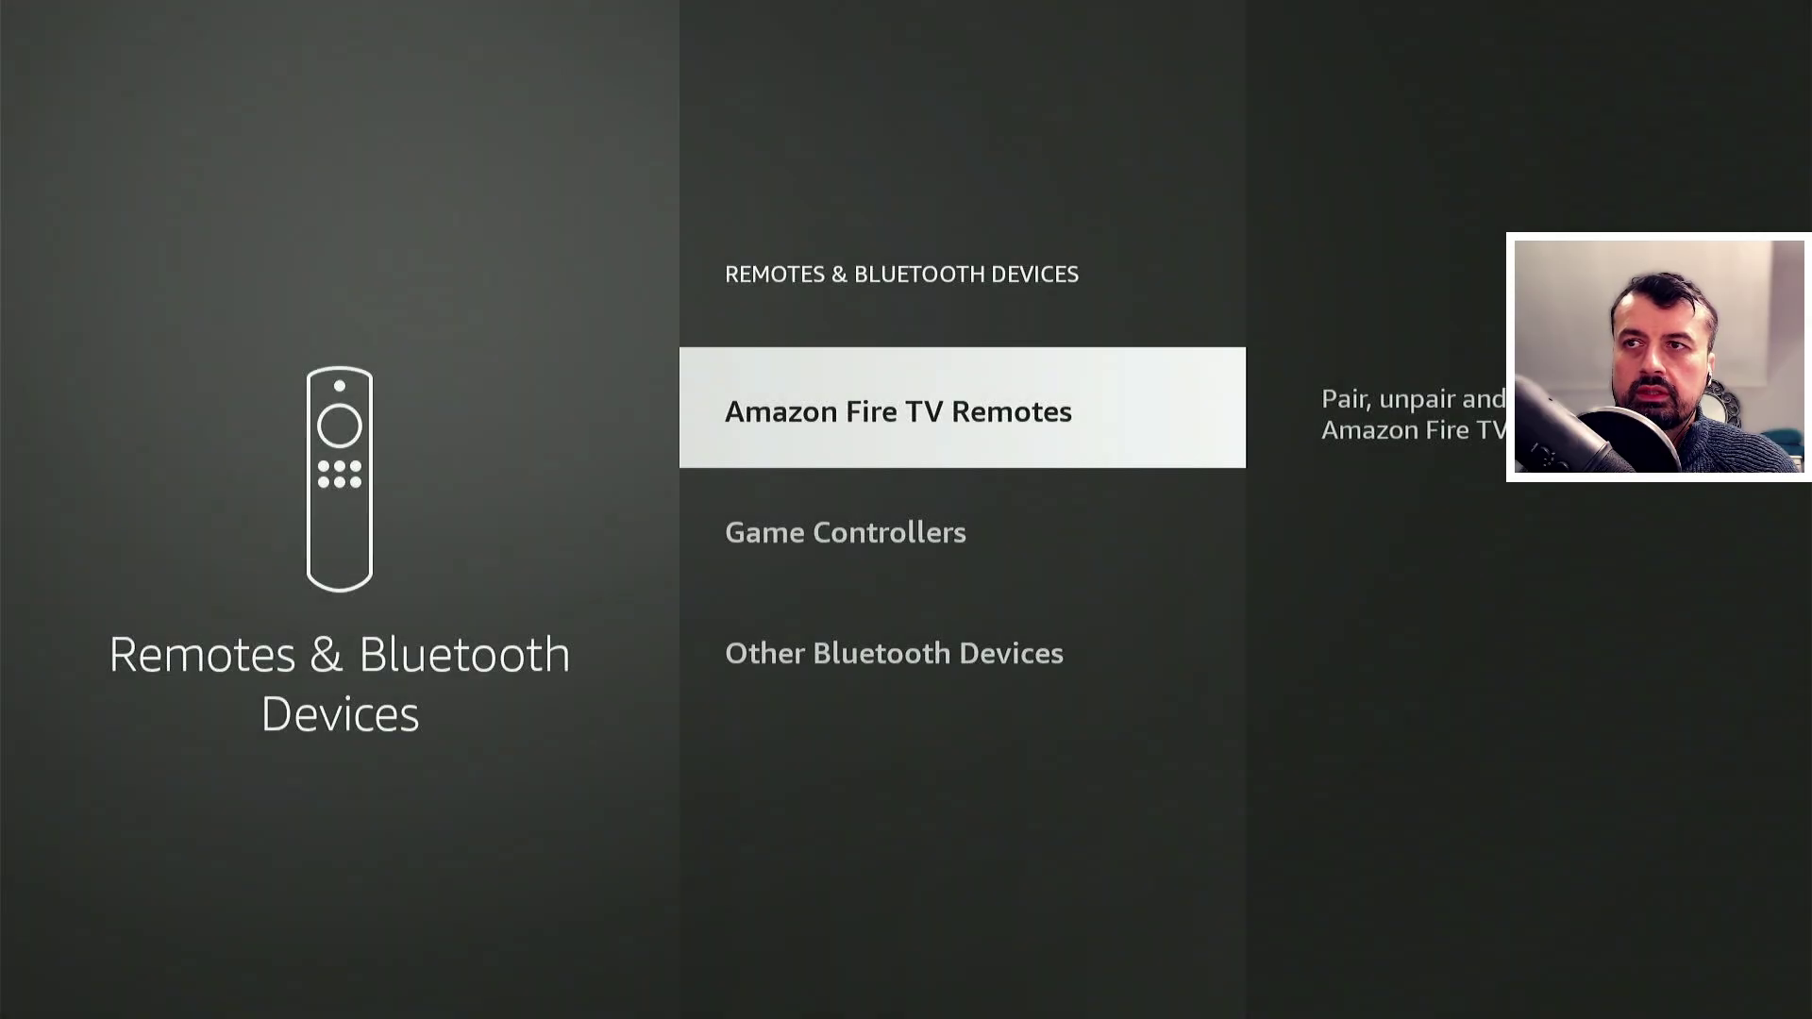
key("Down")
key("Return")
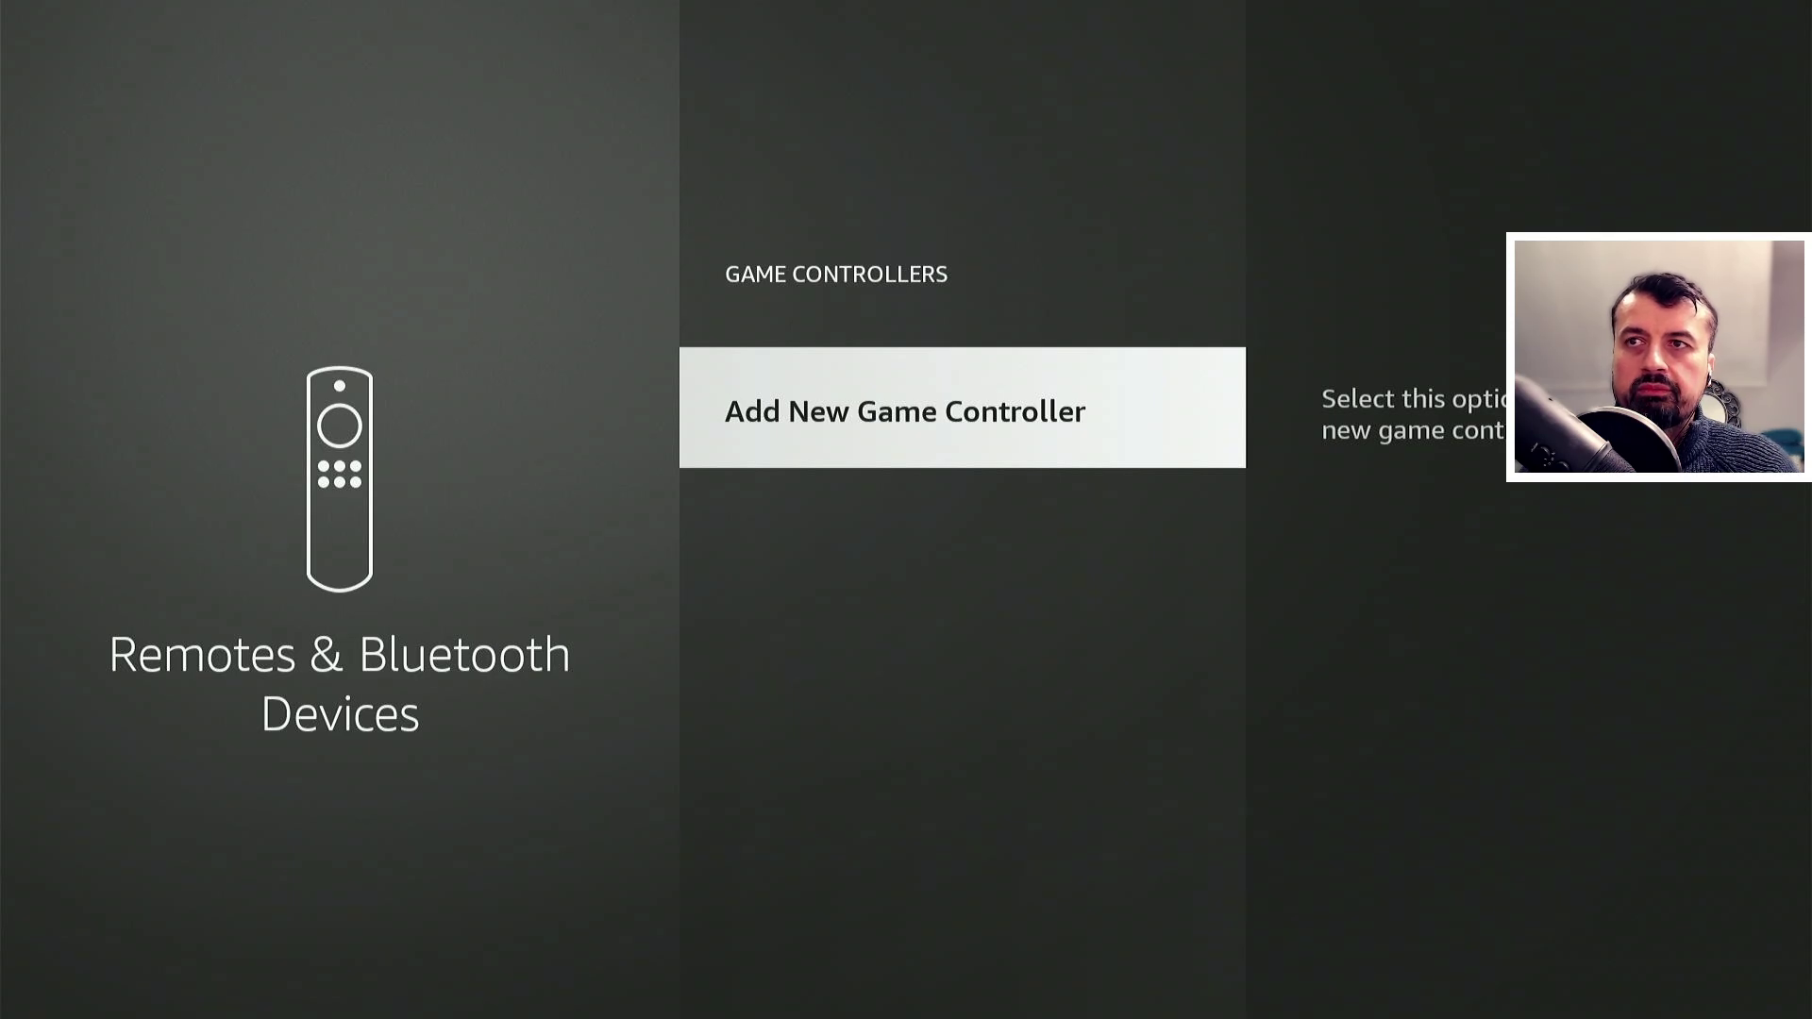
- Add and pair the Xbox Wireless Controller 4416, then back out of the menus
key("Return")
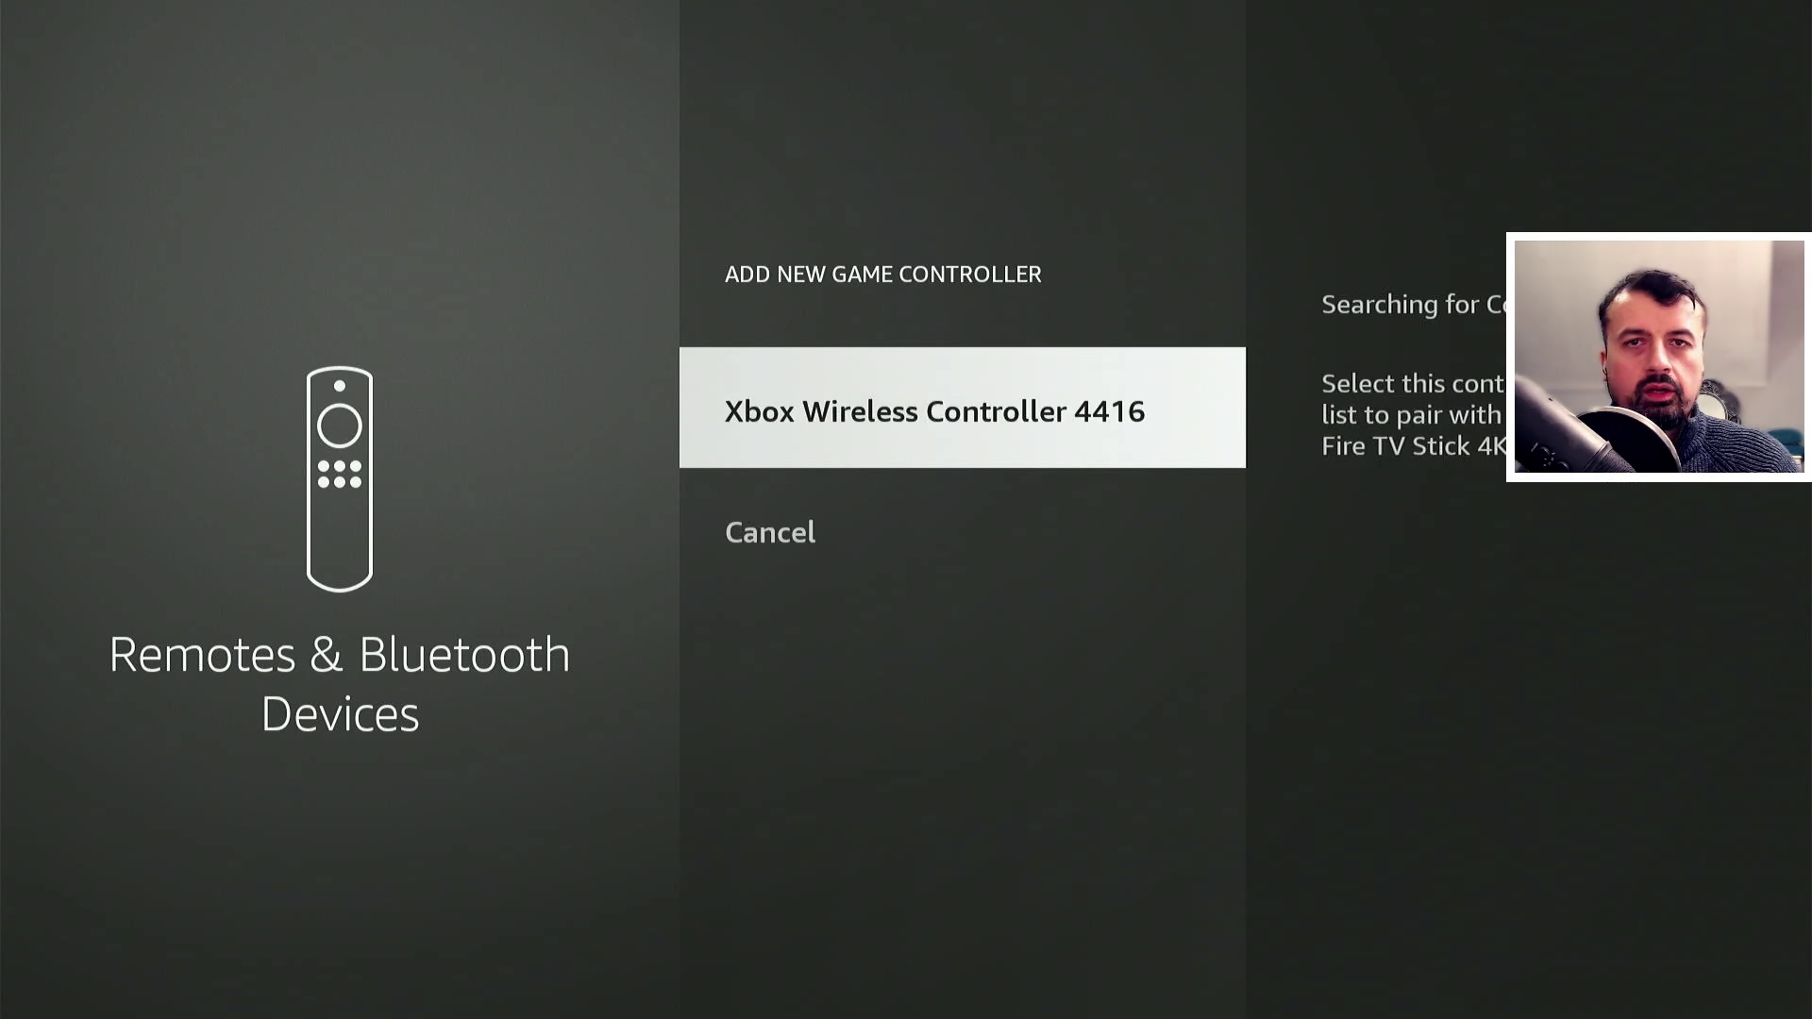
key("Return")
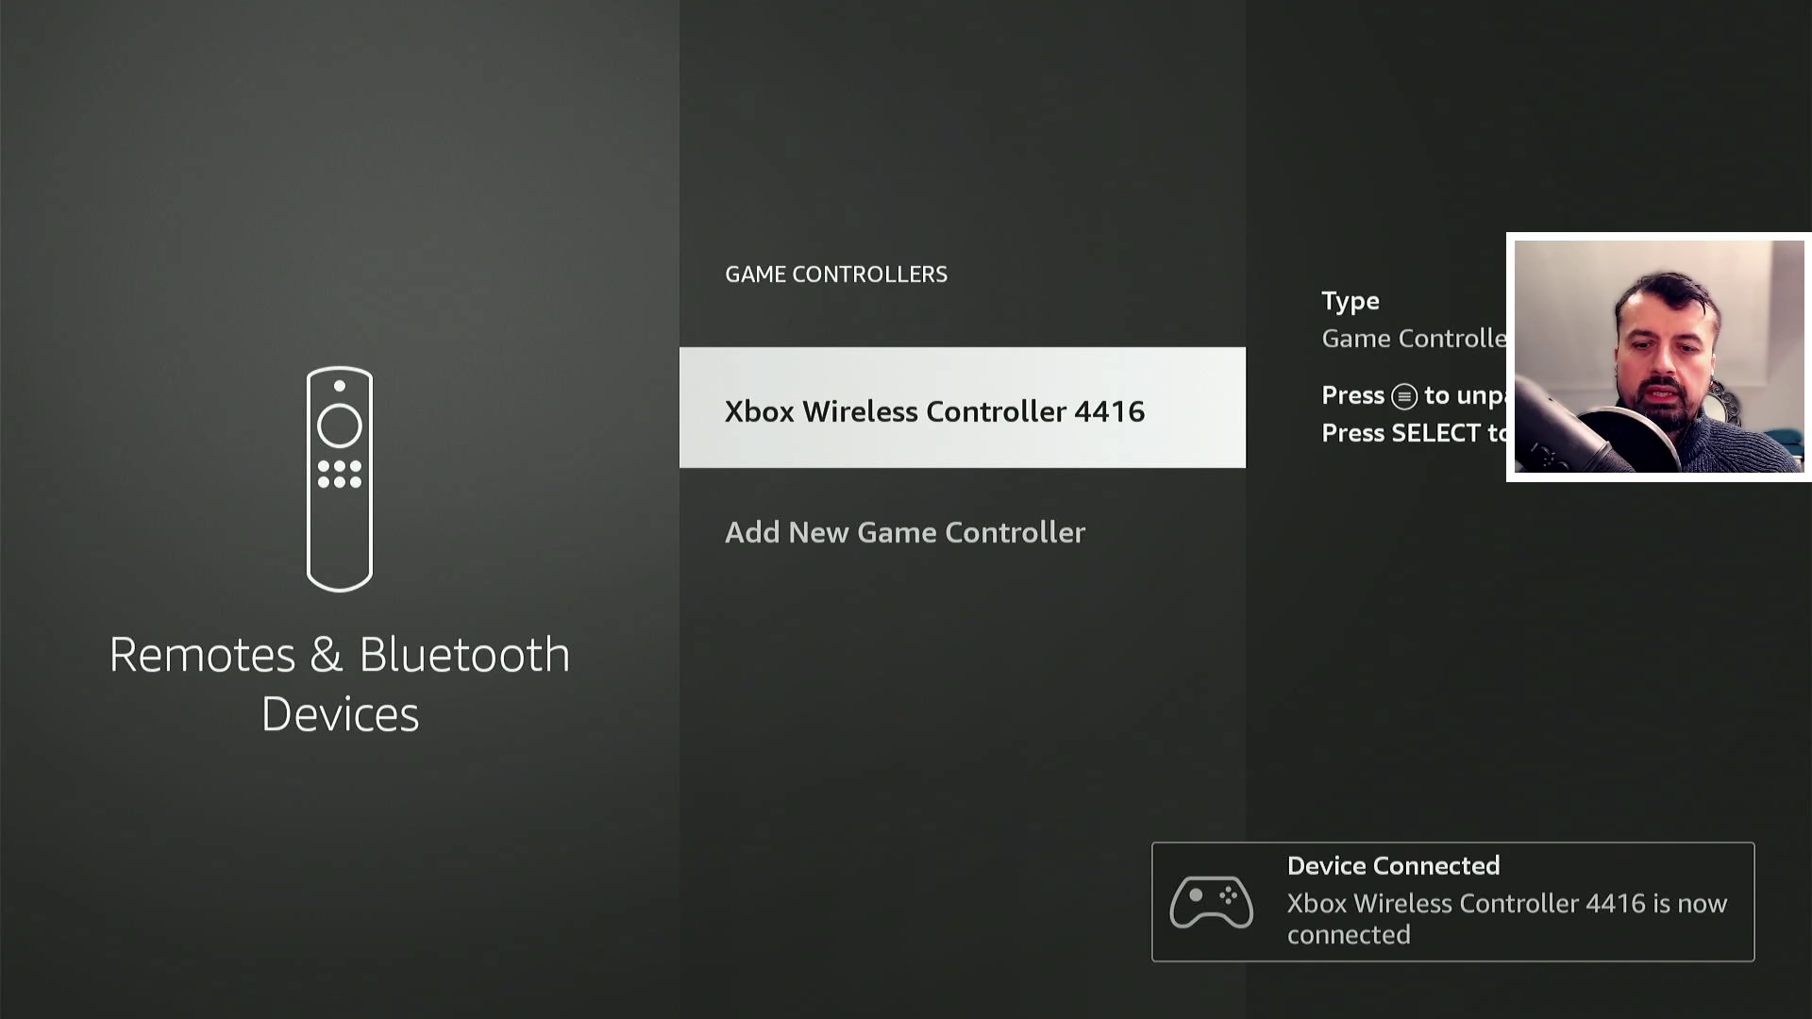
key("Escape")
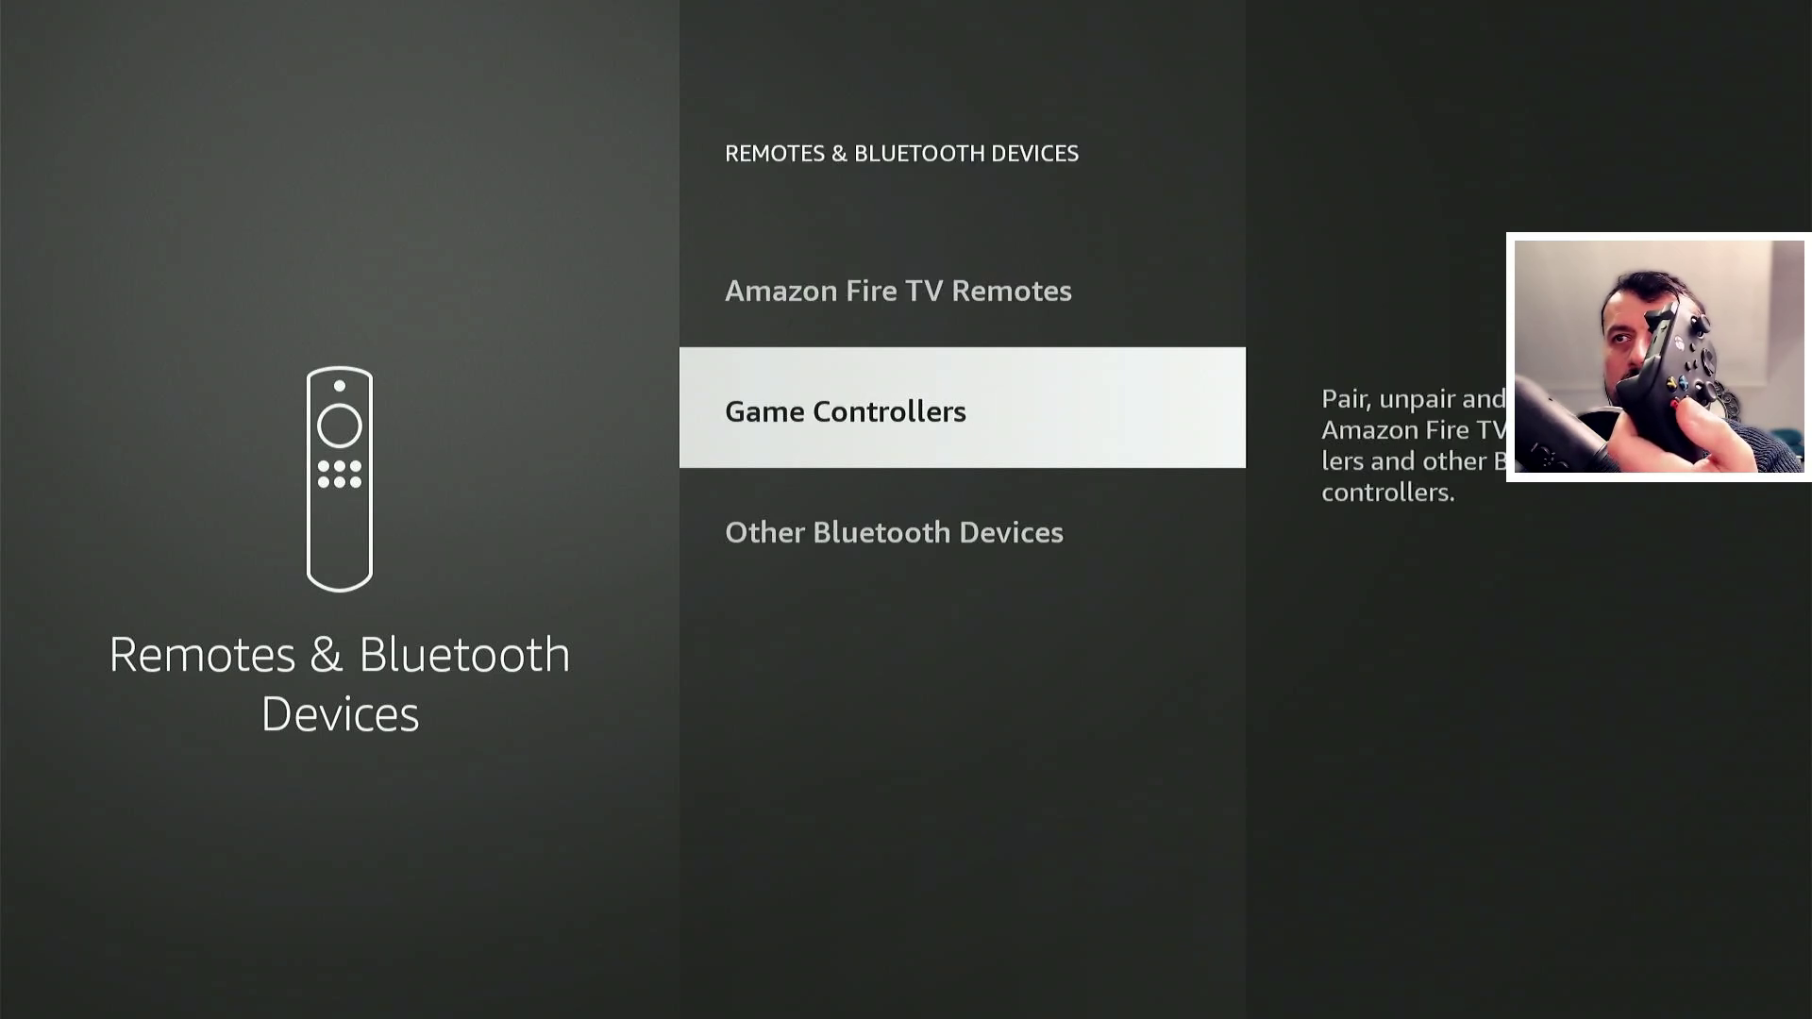
key("Escape")
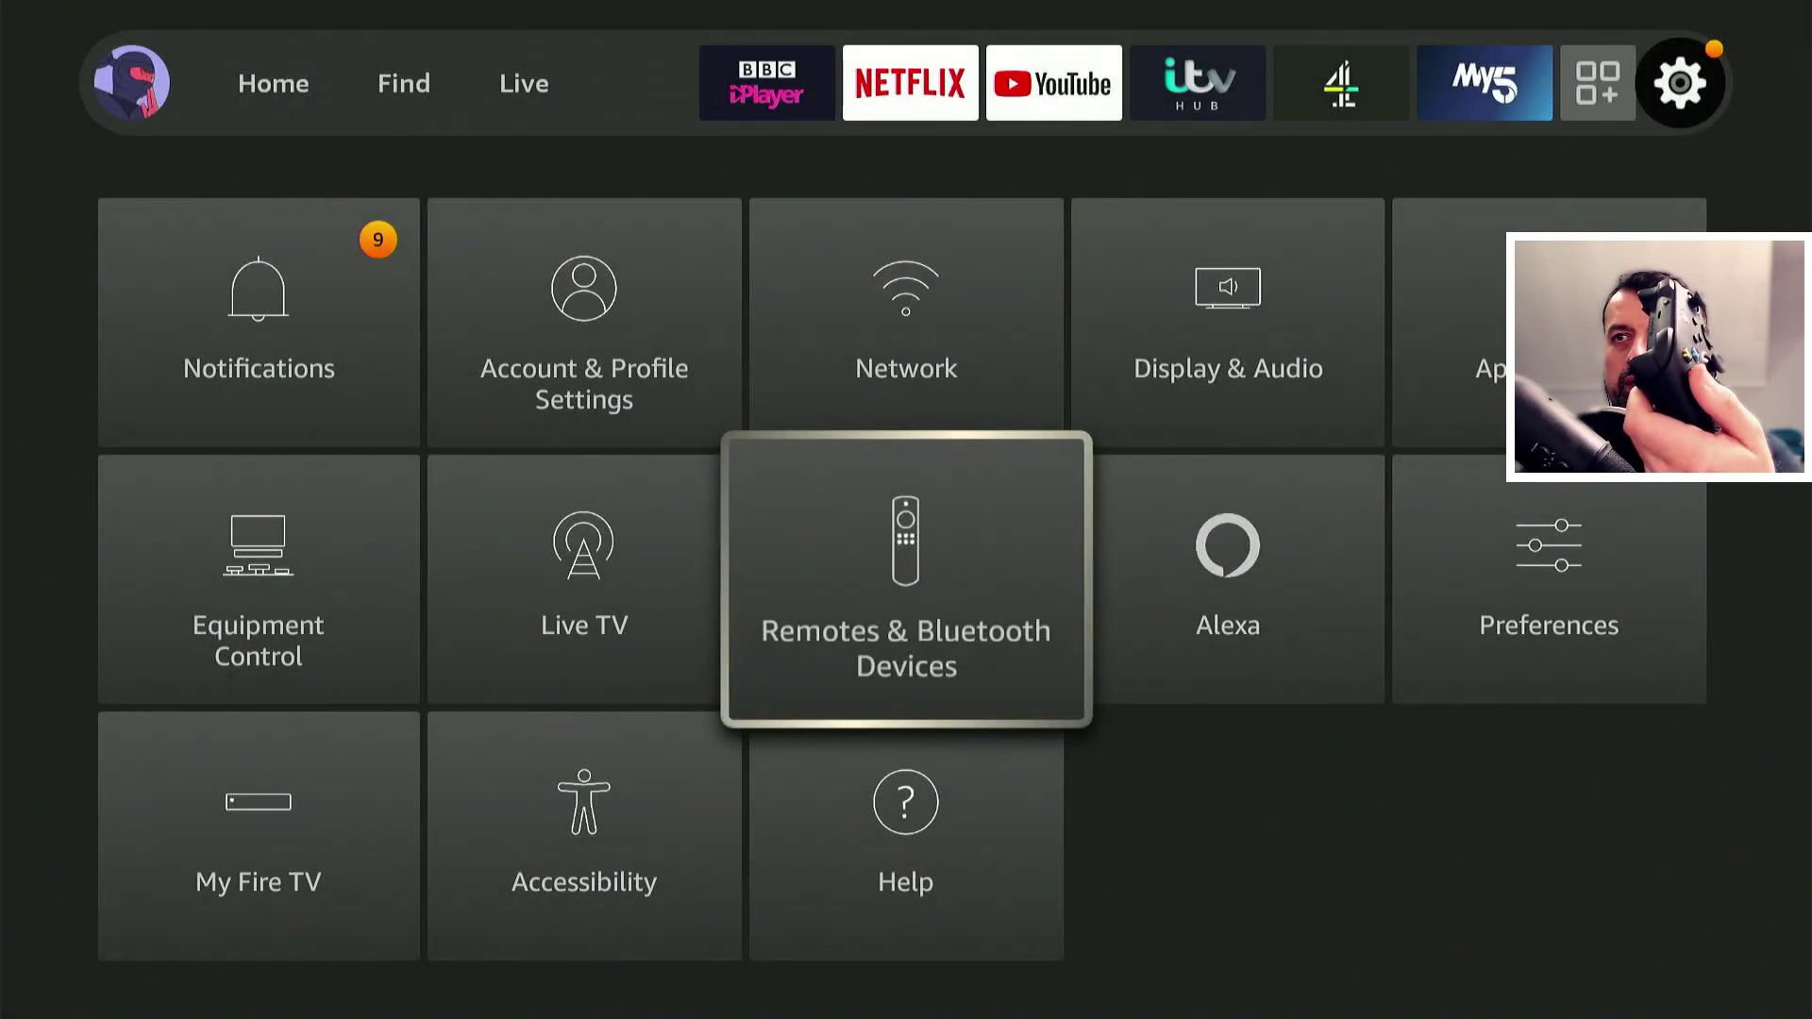
key("Escape")
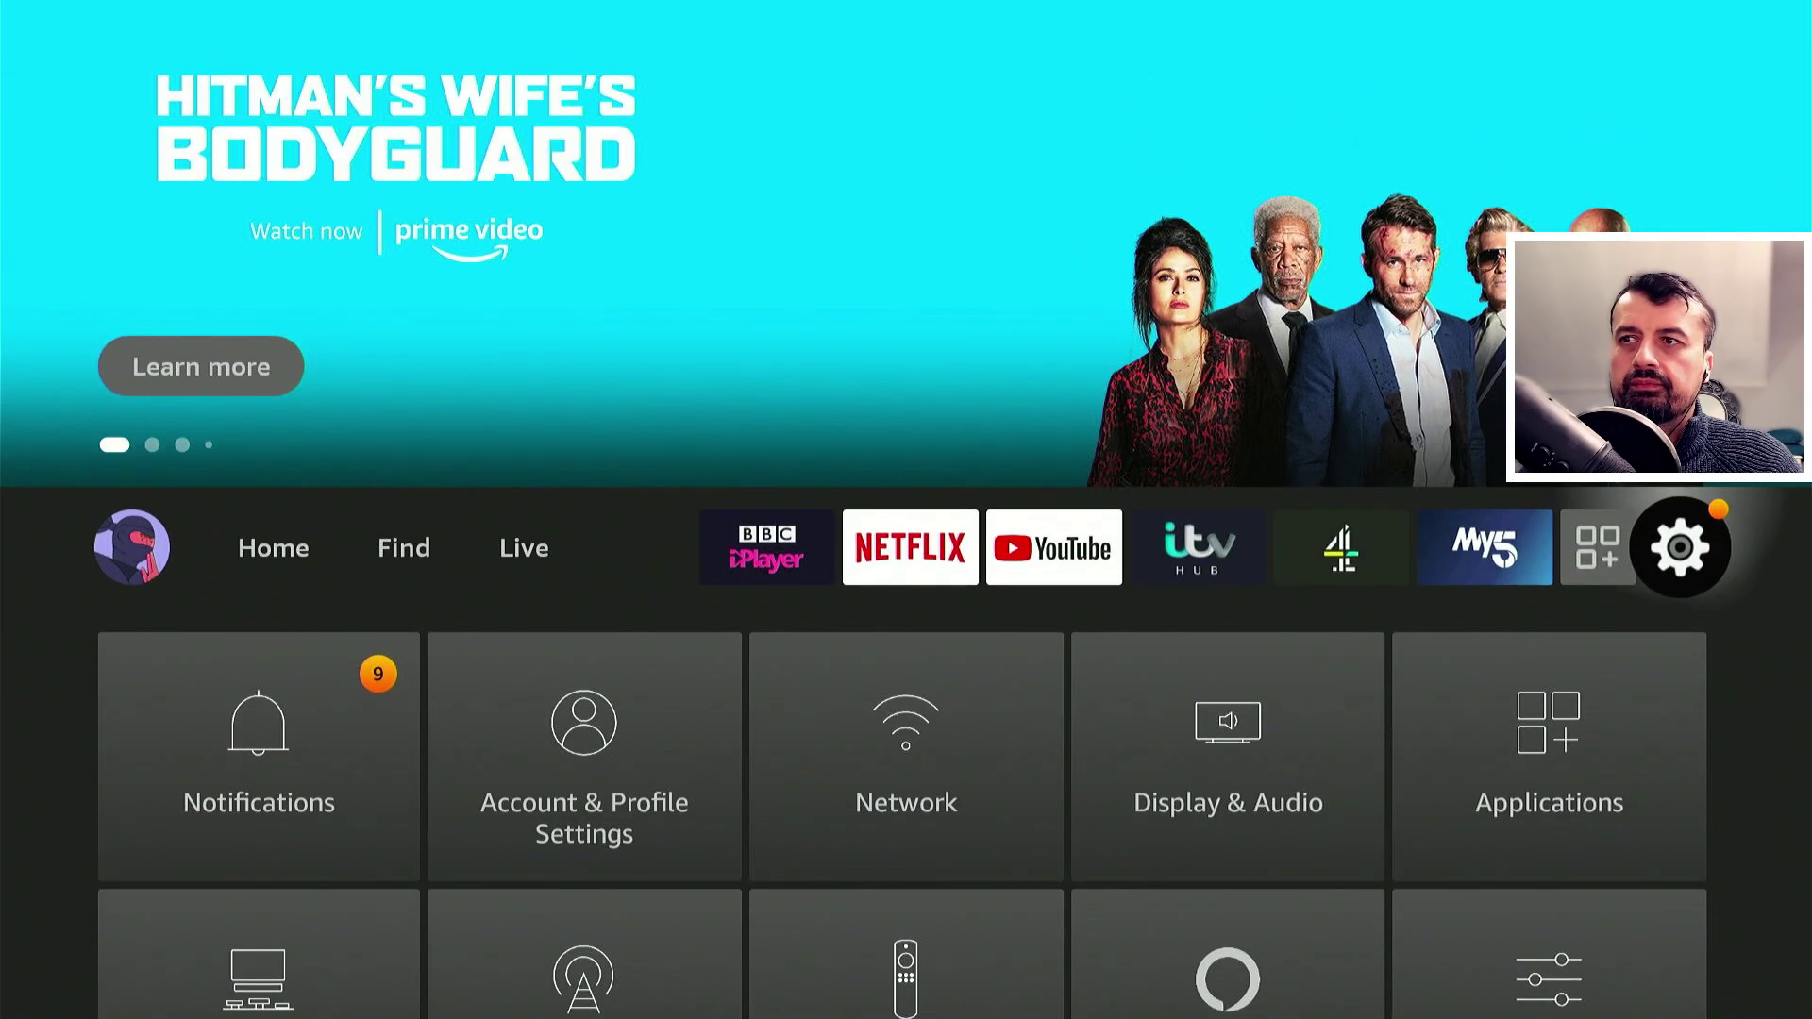
- Launch Happy Chick from Recently Used Apps and ignore the version update notice
key("Escape")
key("Down")
key("Down")
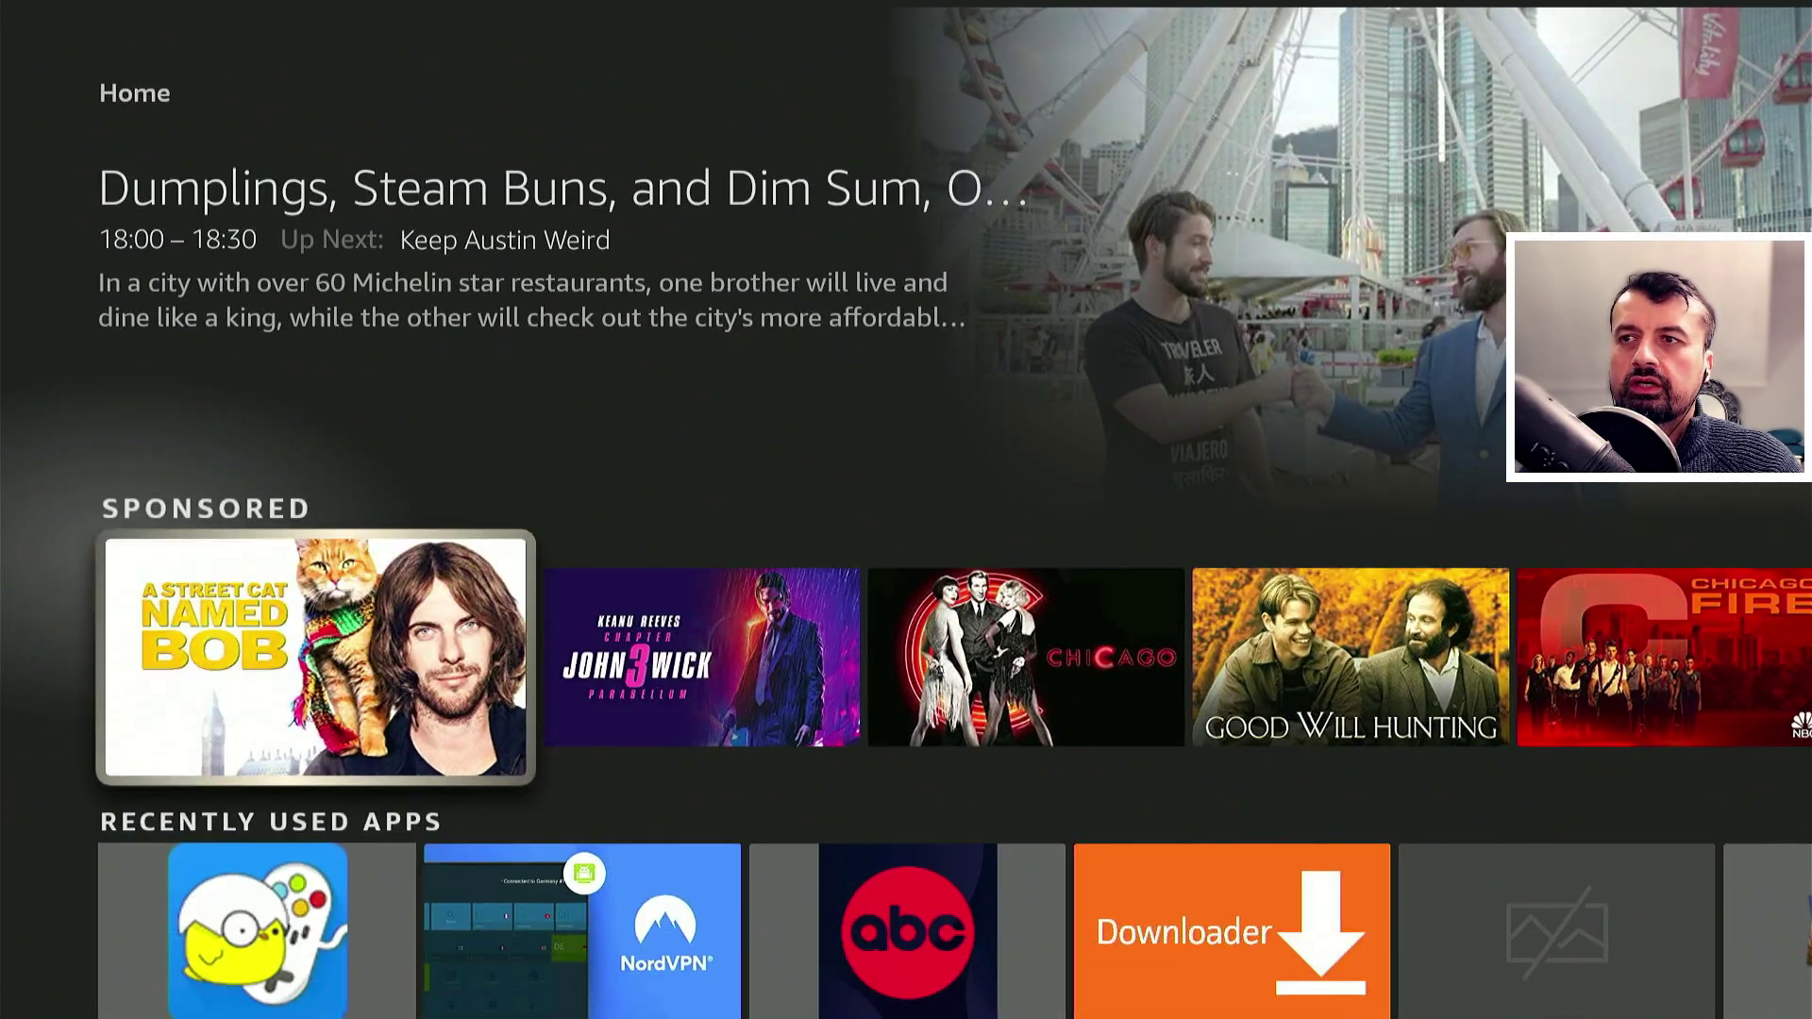
key("Down")
key("Return")
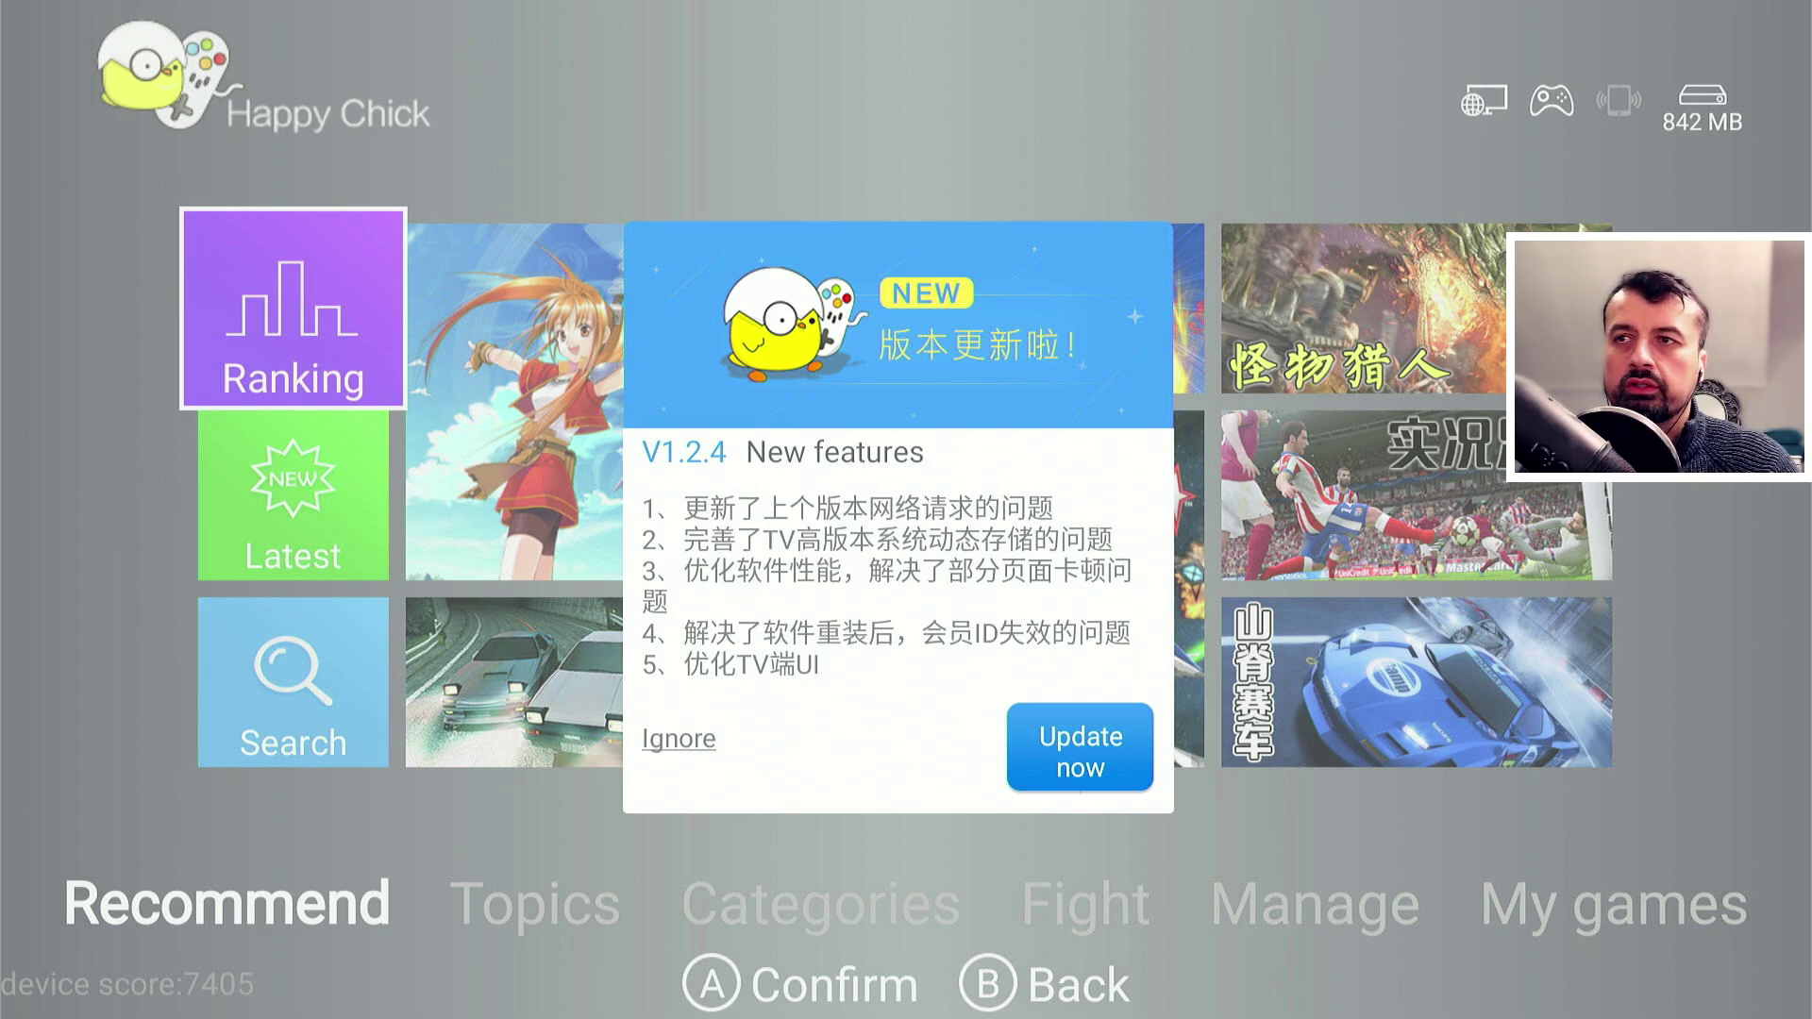
key("Escape")
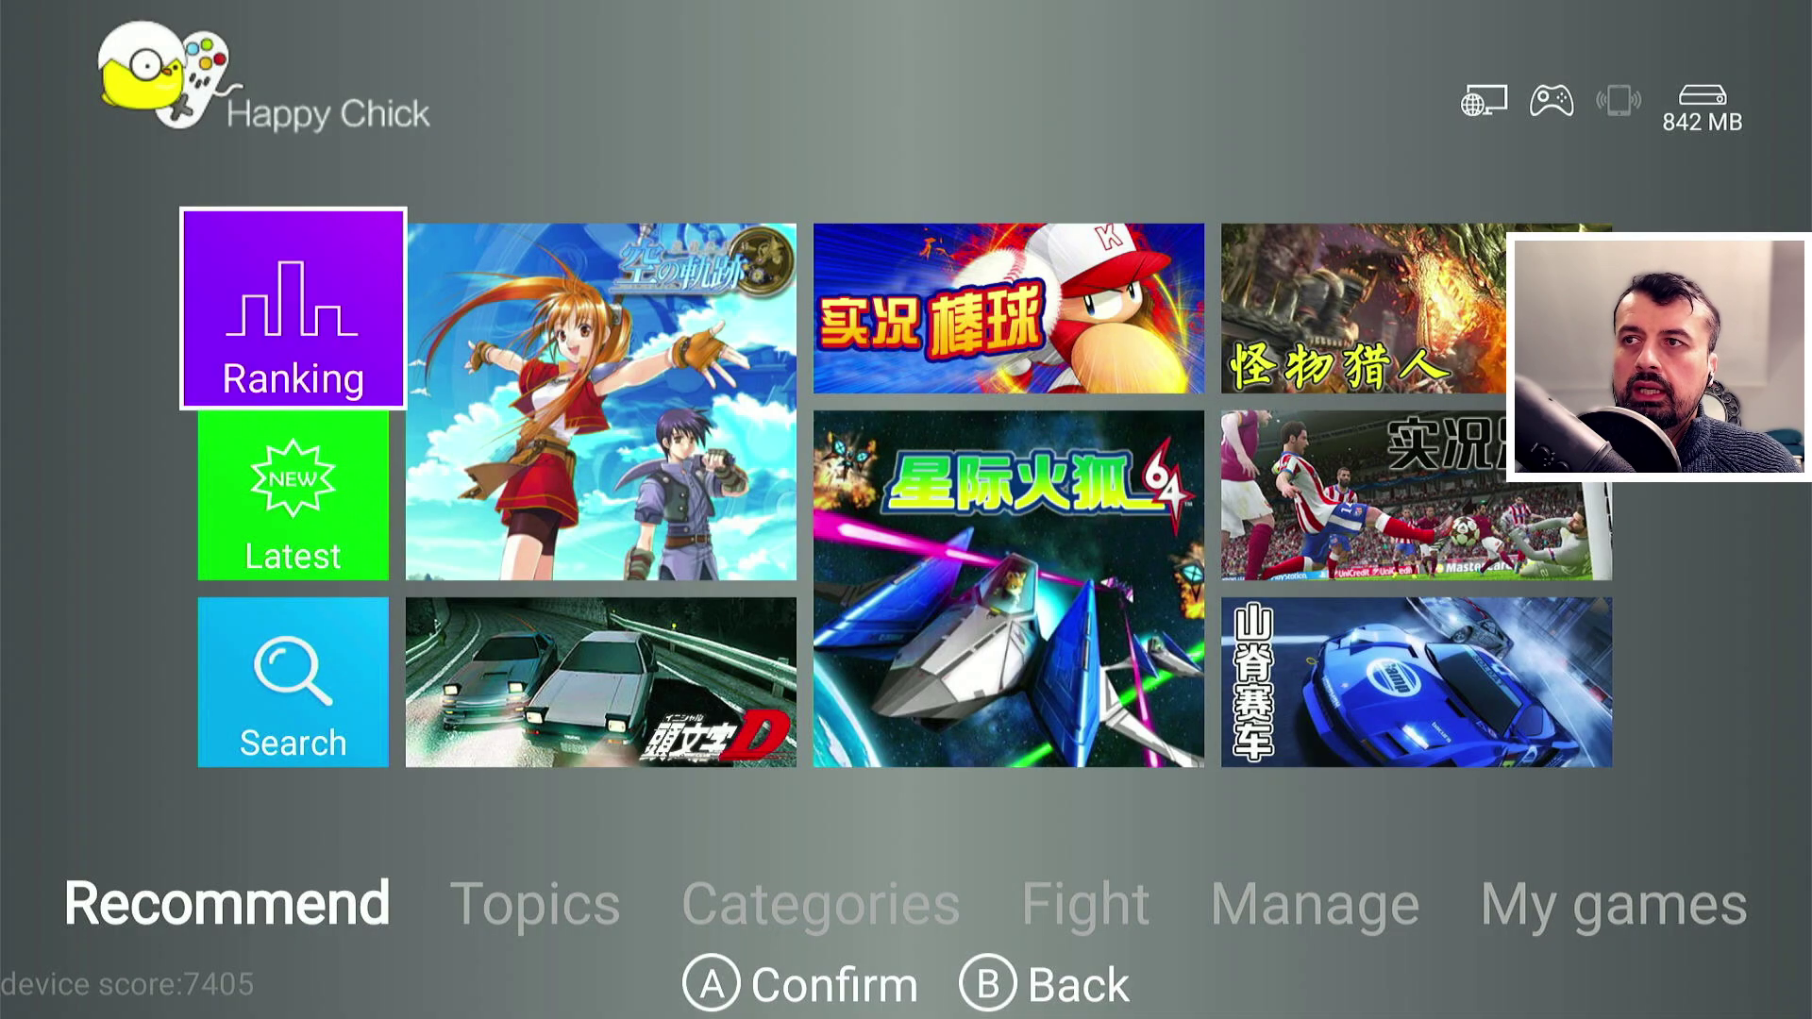
- Highlight the Ranking tile and open the list of 519 ranked games
key("Down")
key("Right")
key("Left")
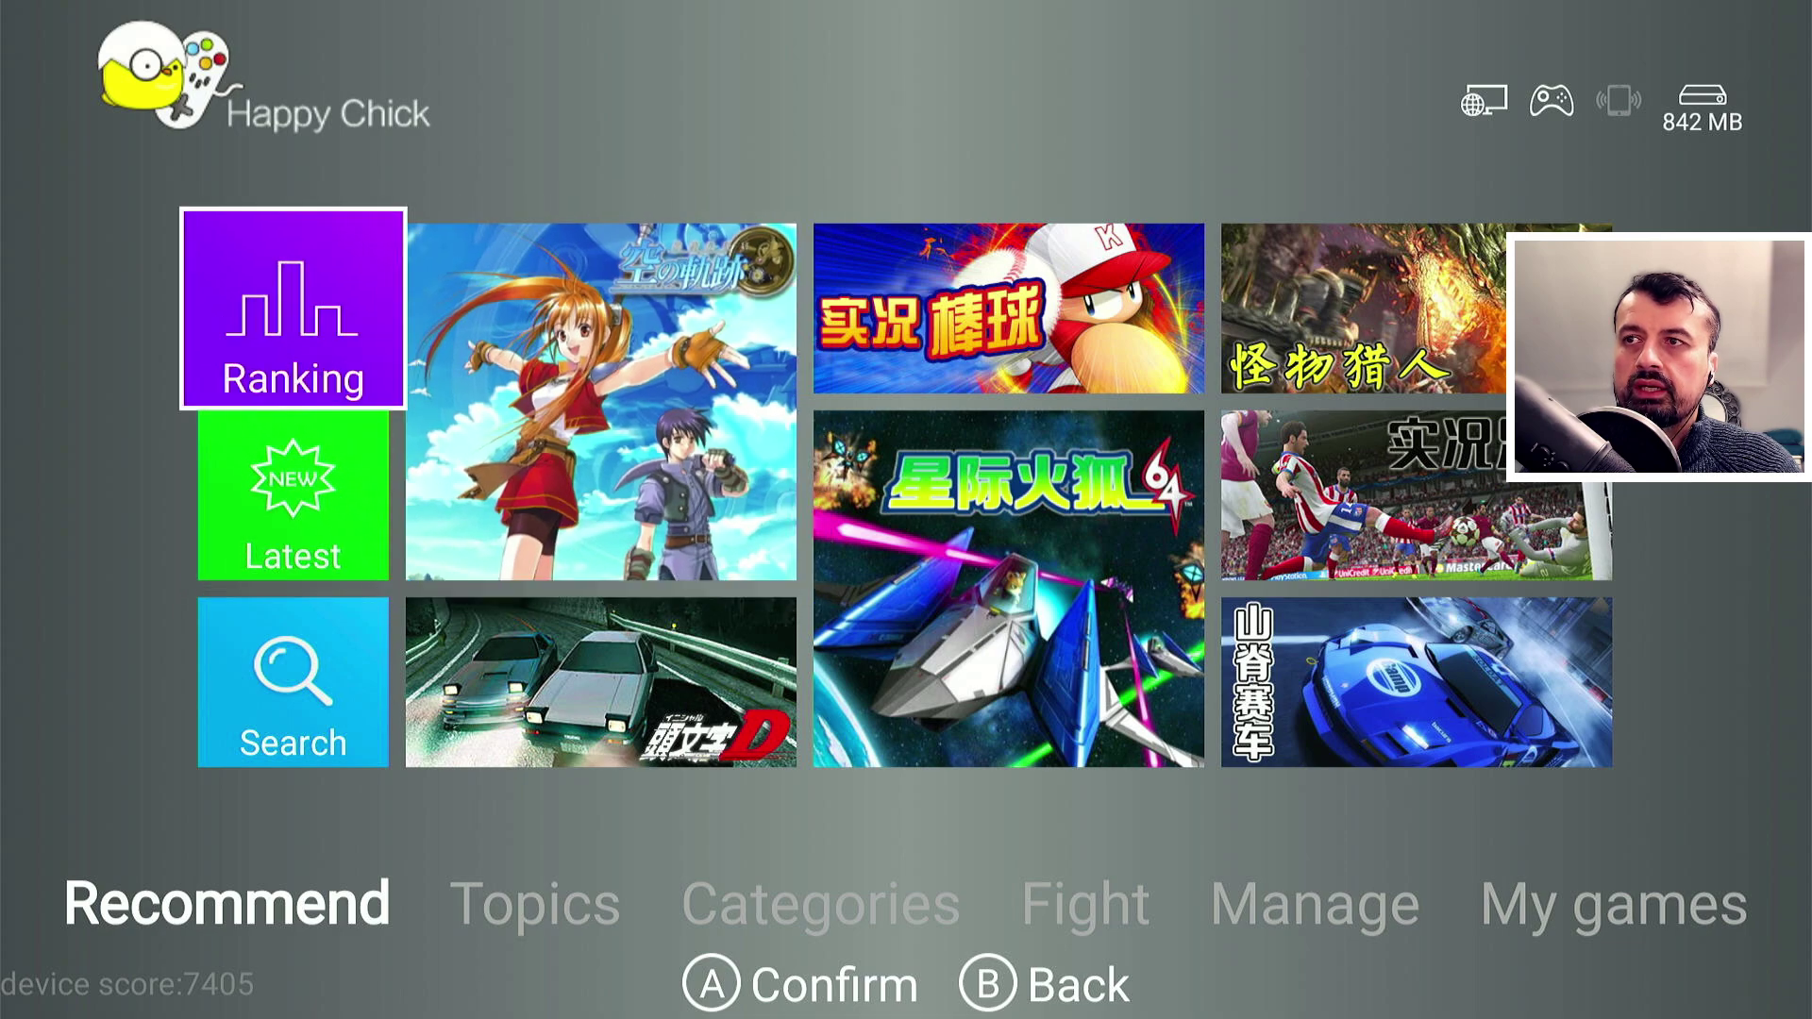
key("Down")
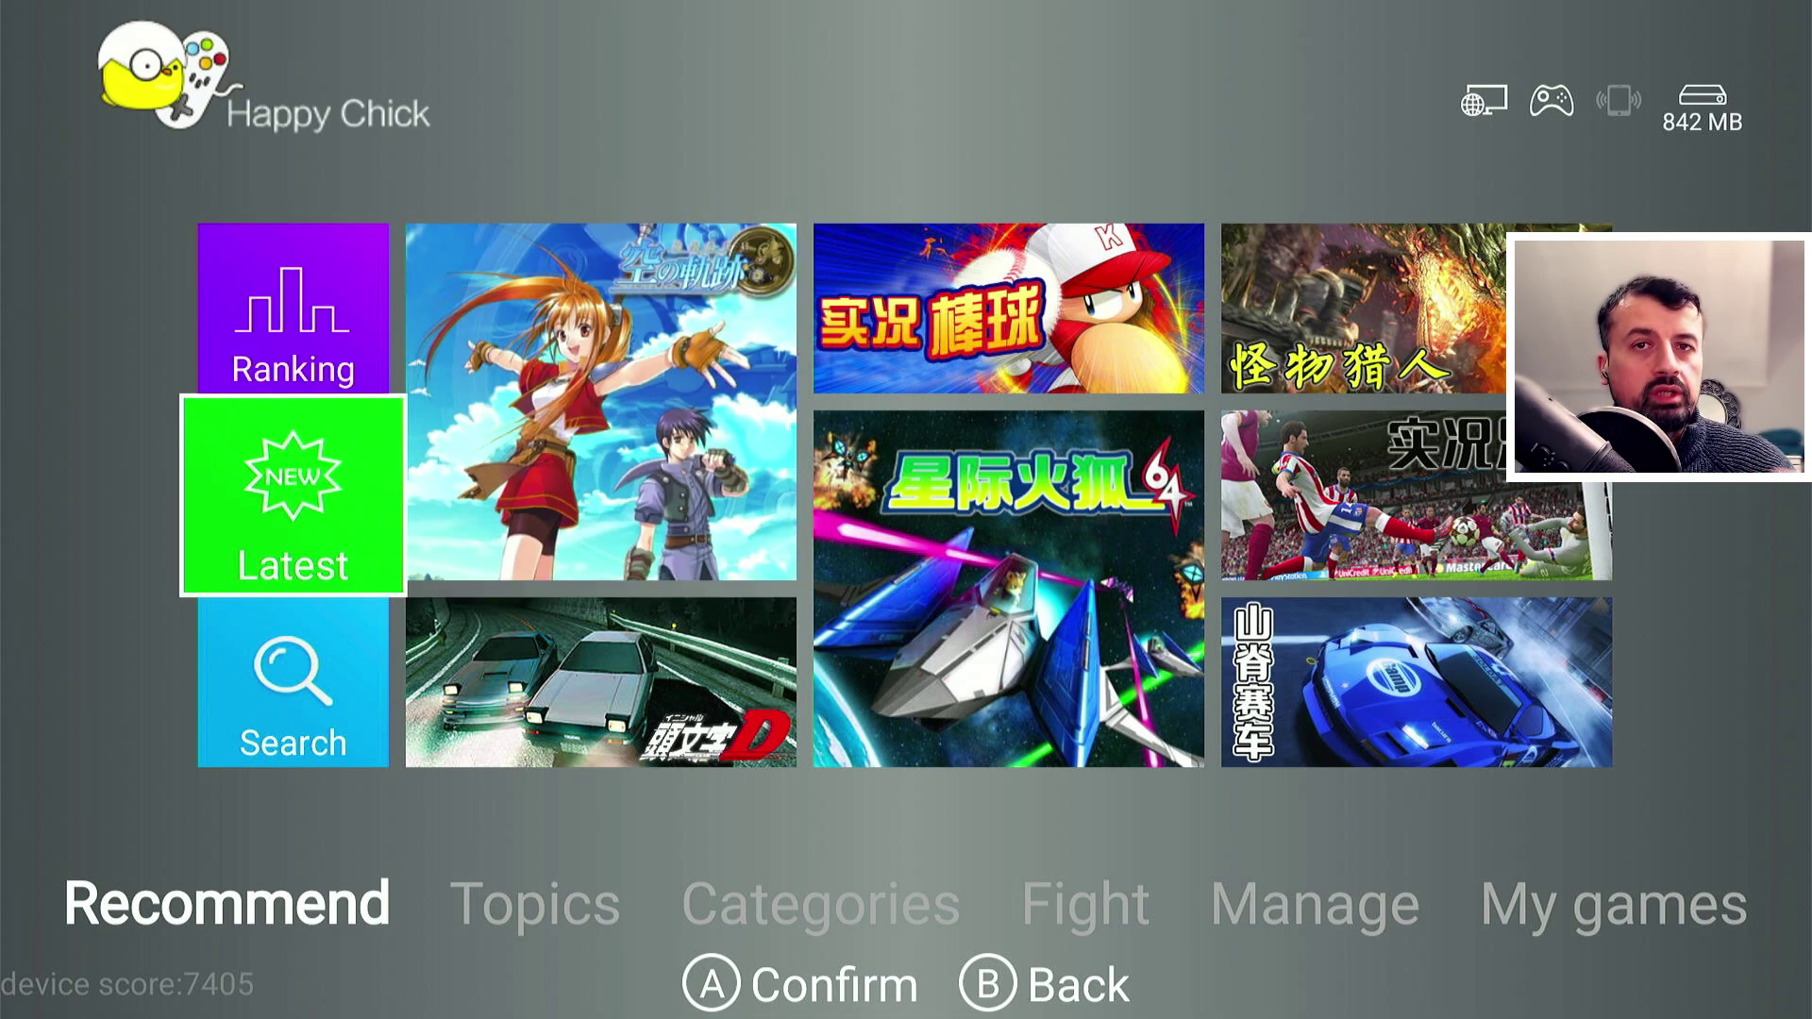
key("Down")
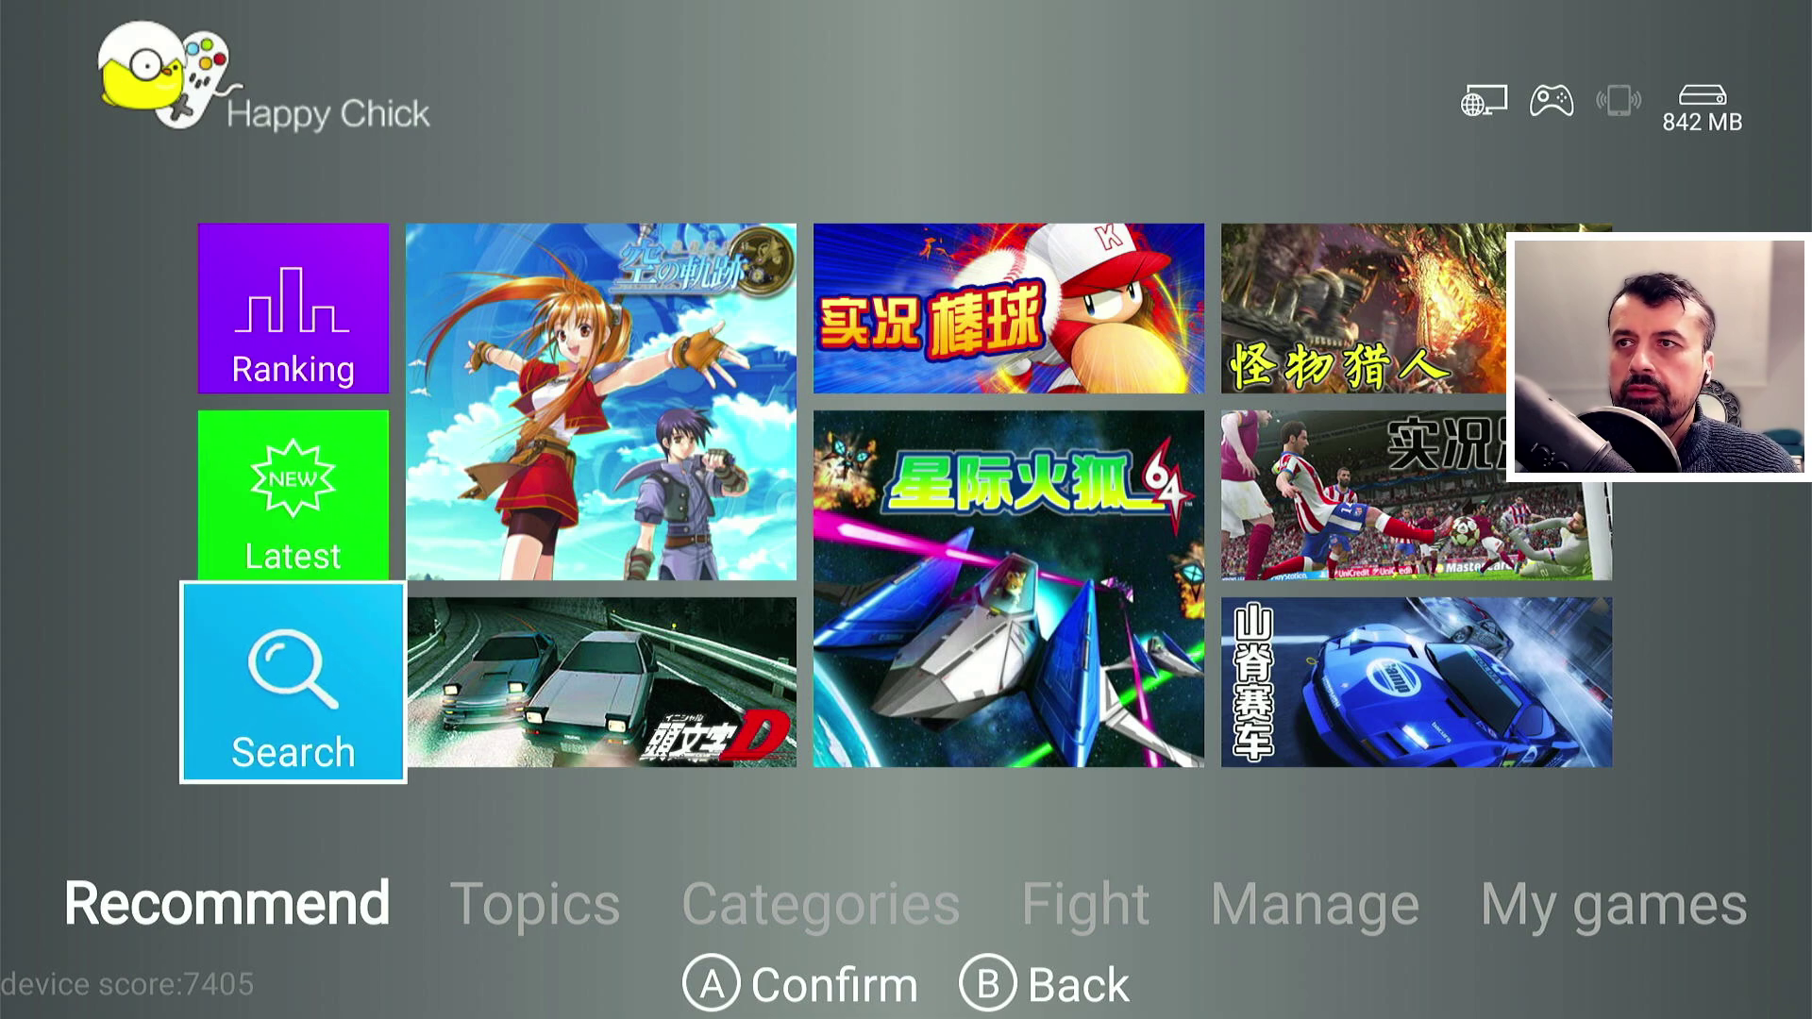
key("Up")
key("Up")
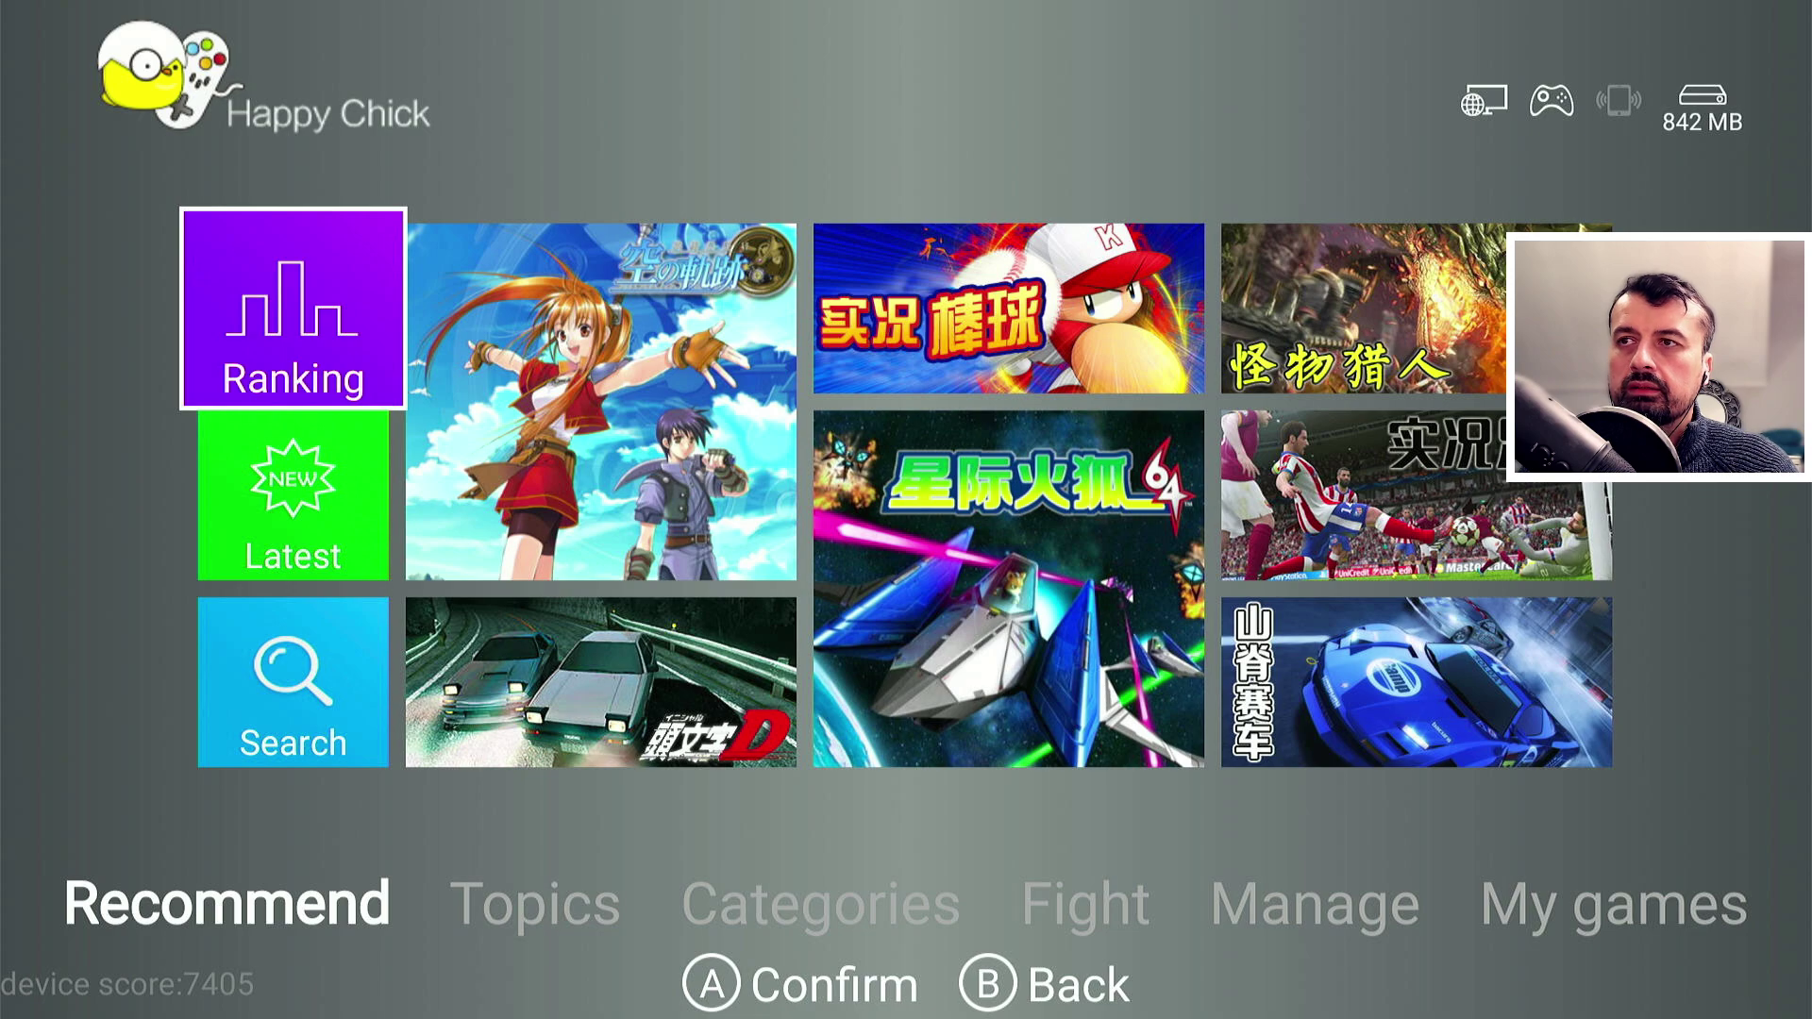
key("Return")
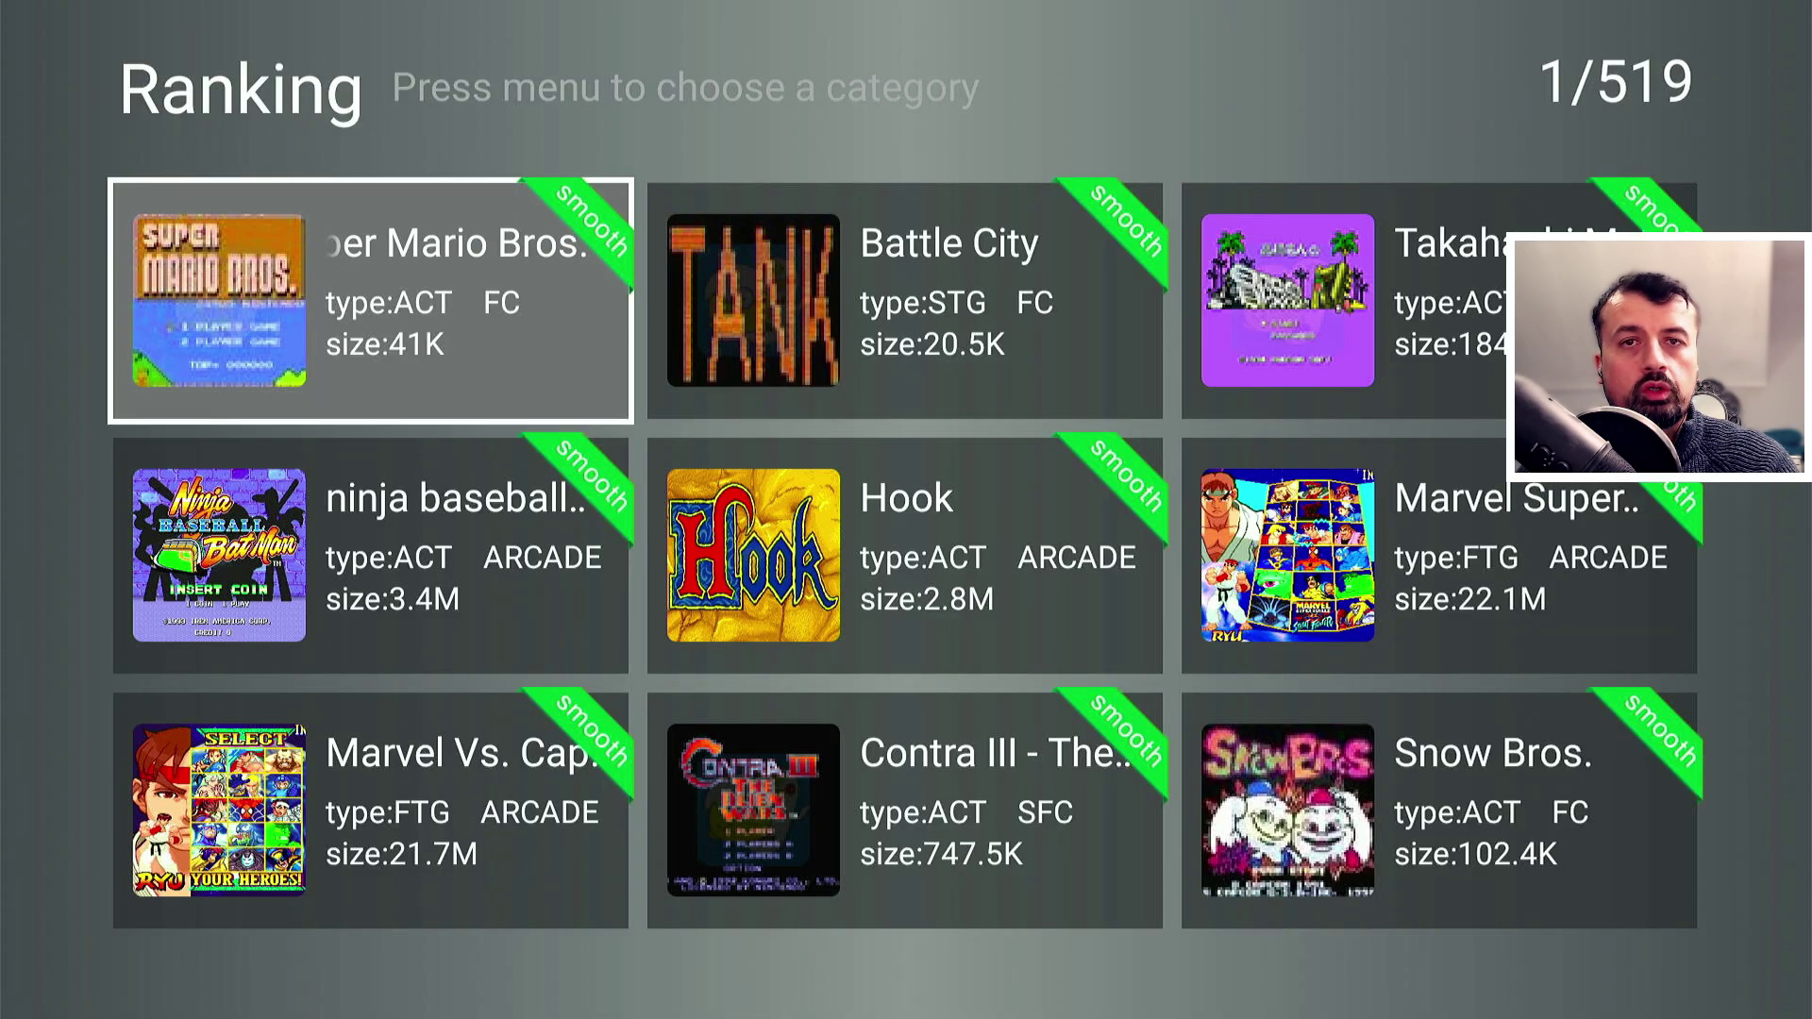
- Browse the first Ranking page, from Super Mario Bros. and Battle City down to Hook
key("Right")
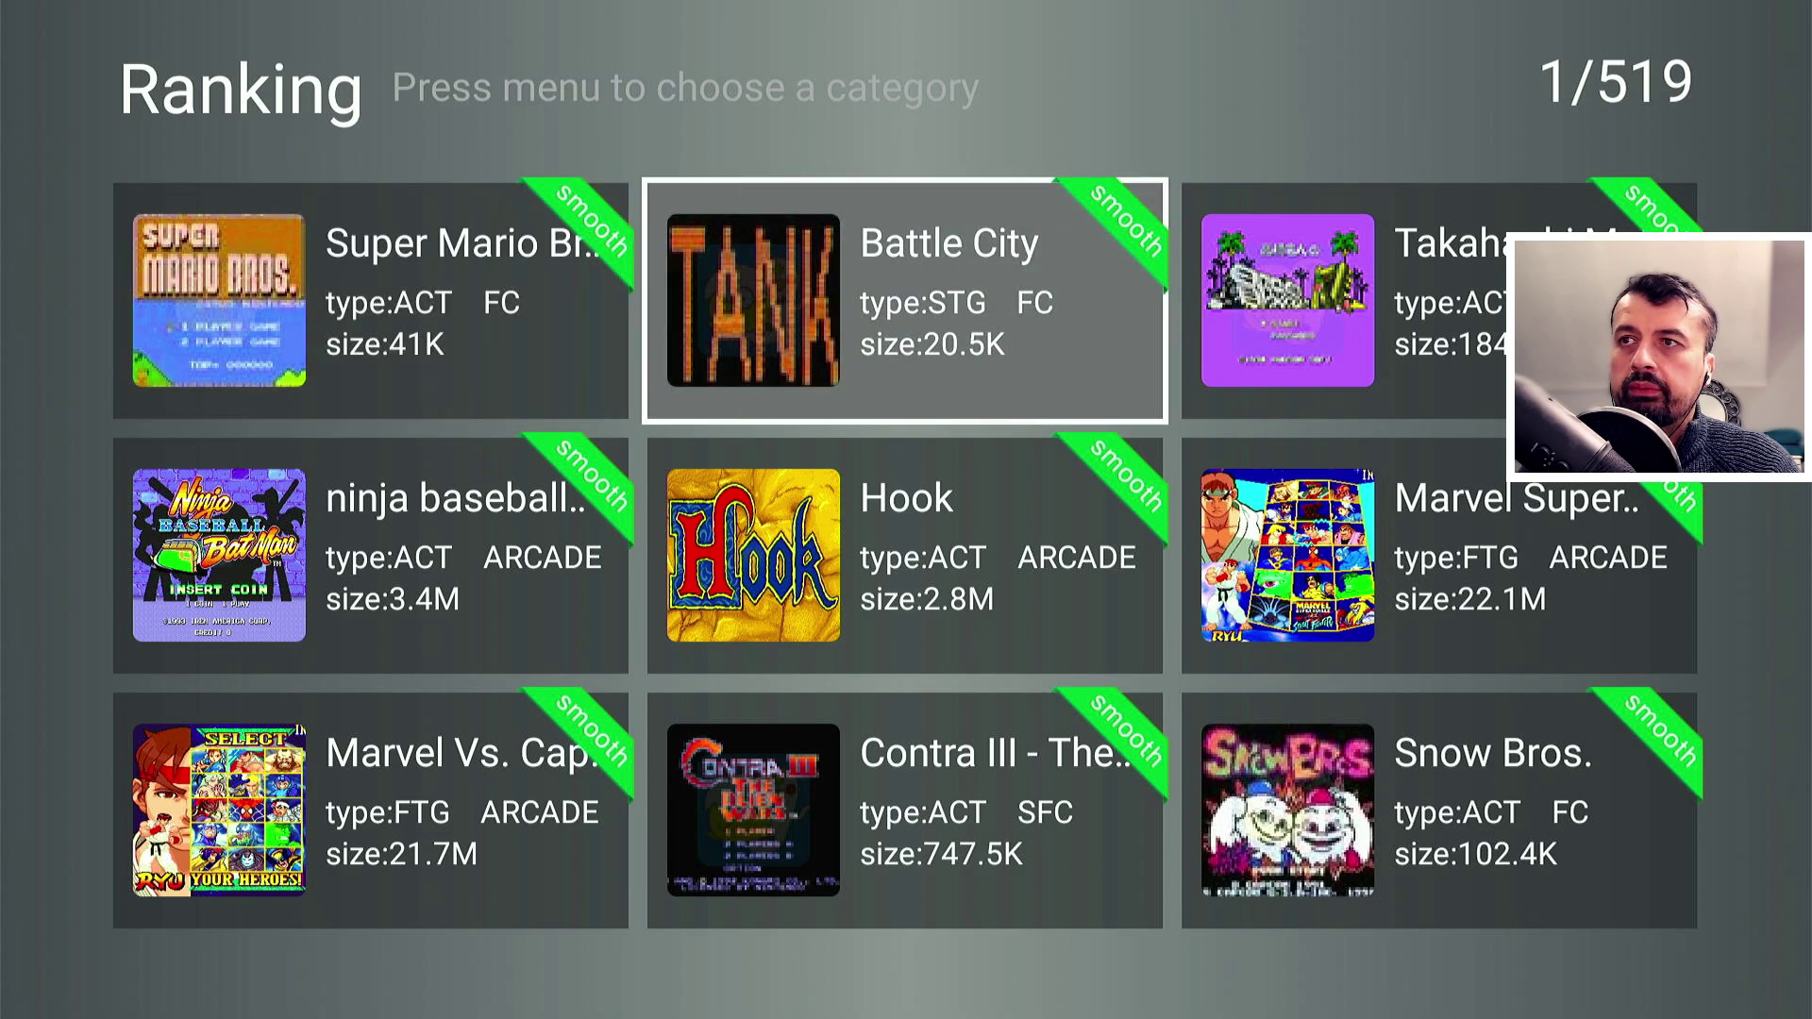
key("Left")
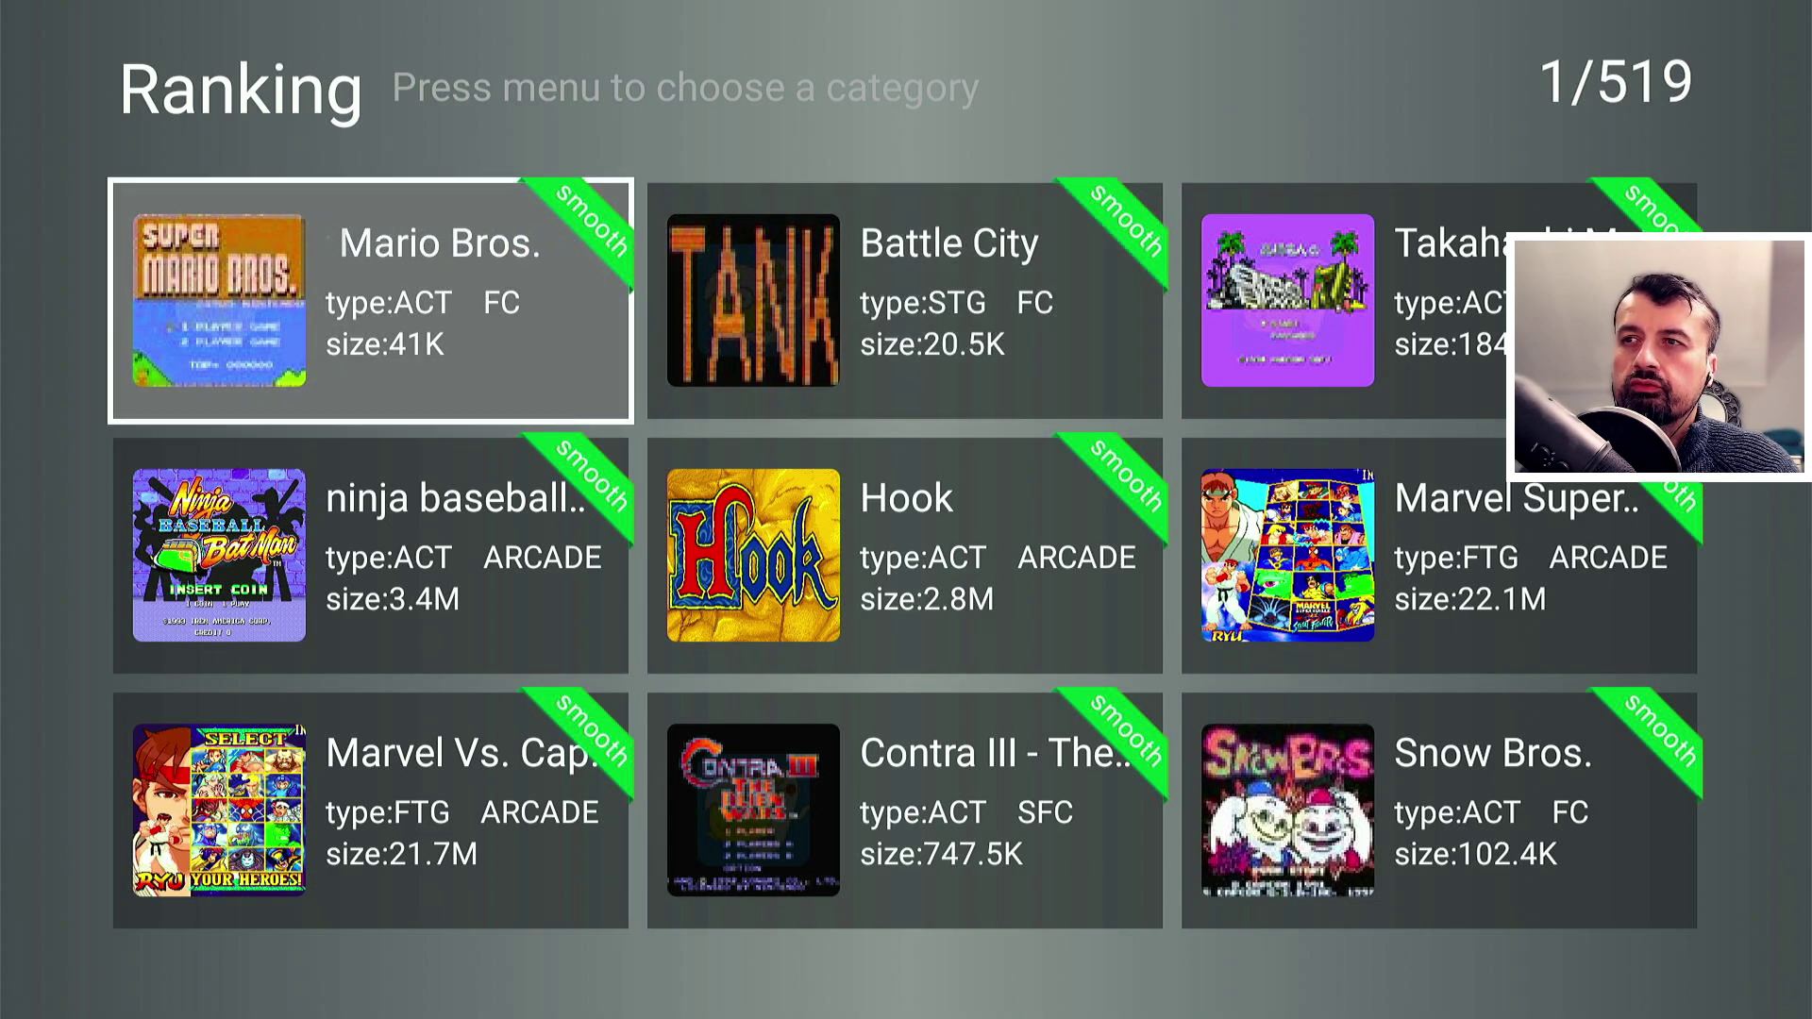
key("Right")
key("Left")
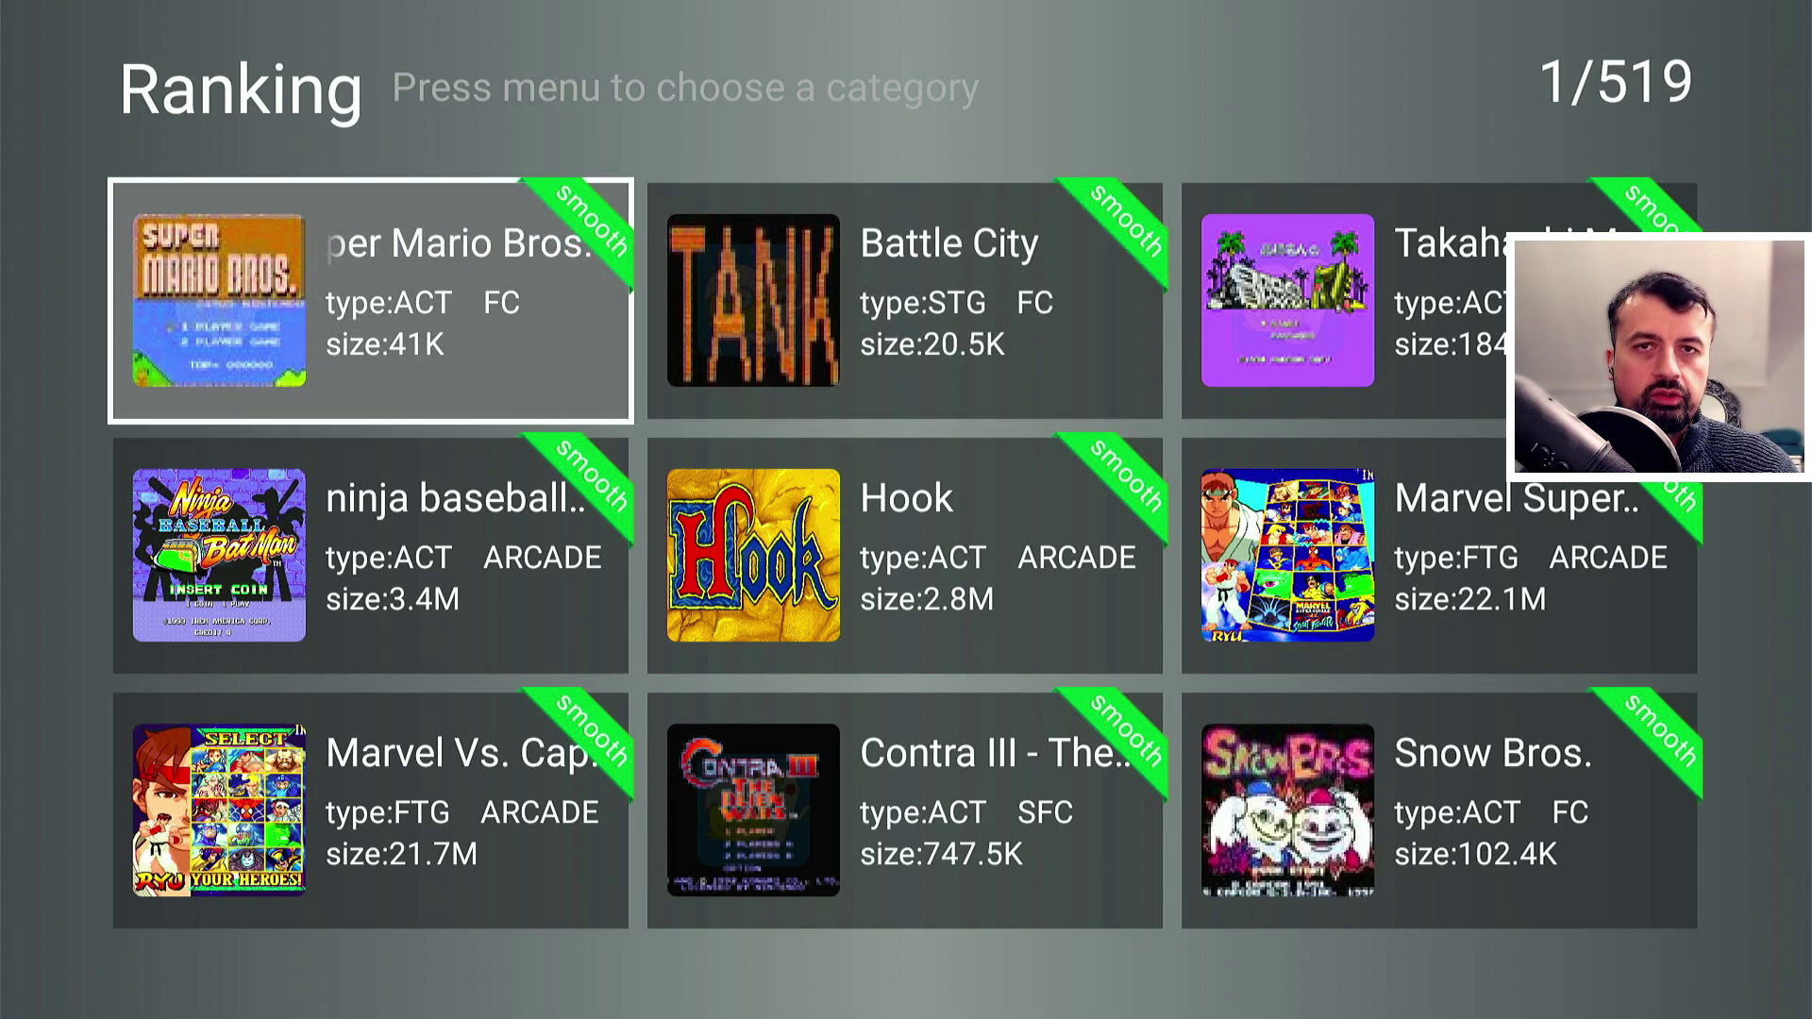
key("Down")
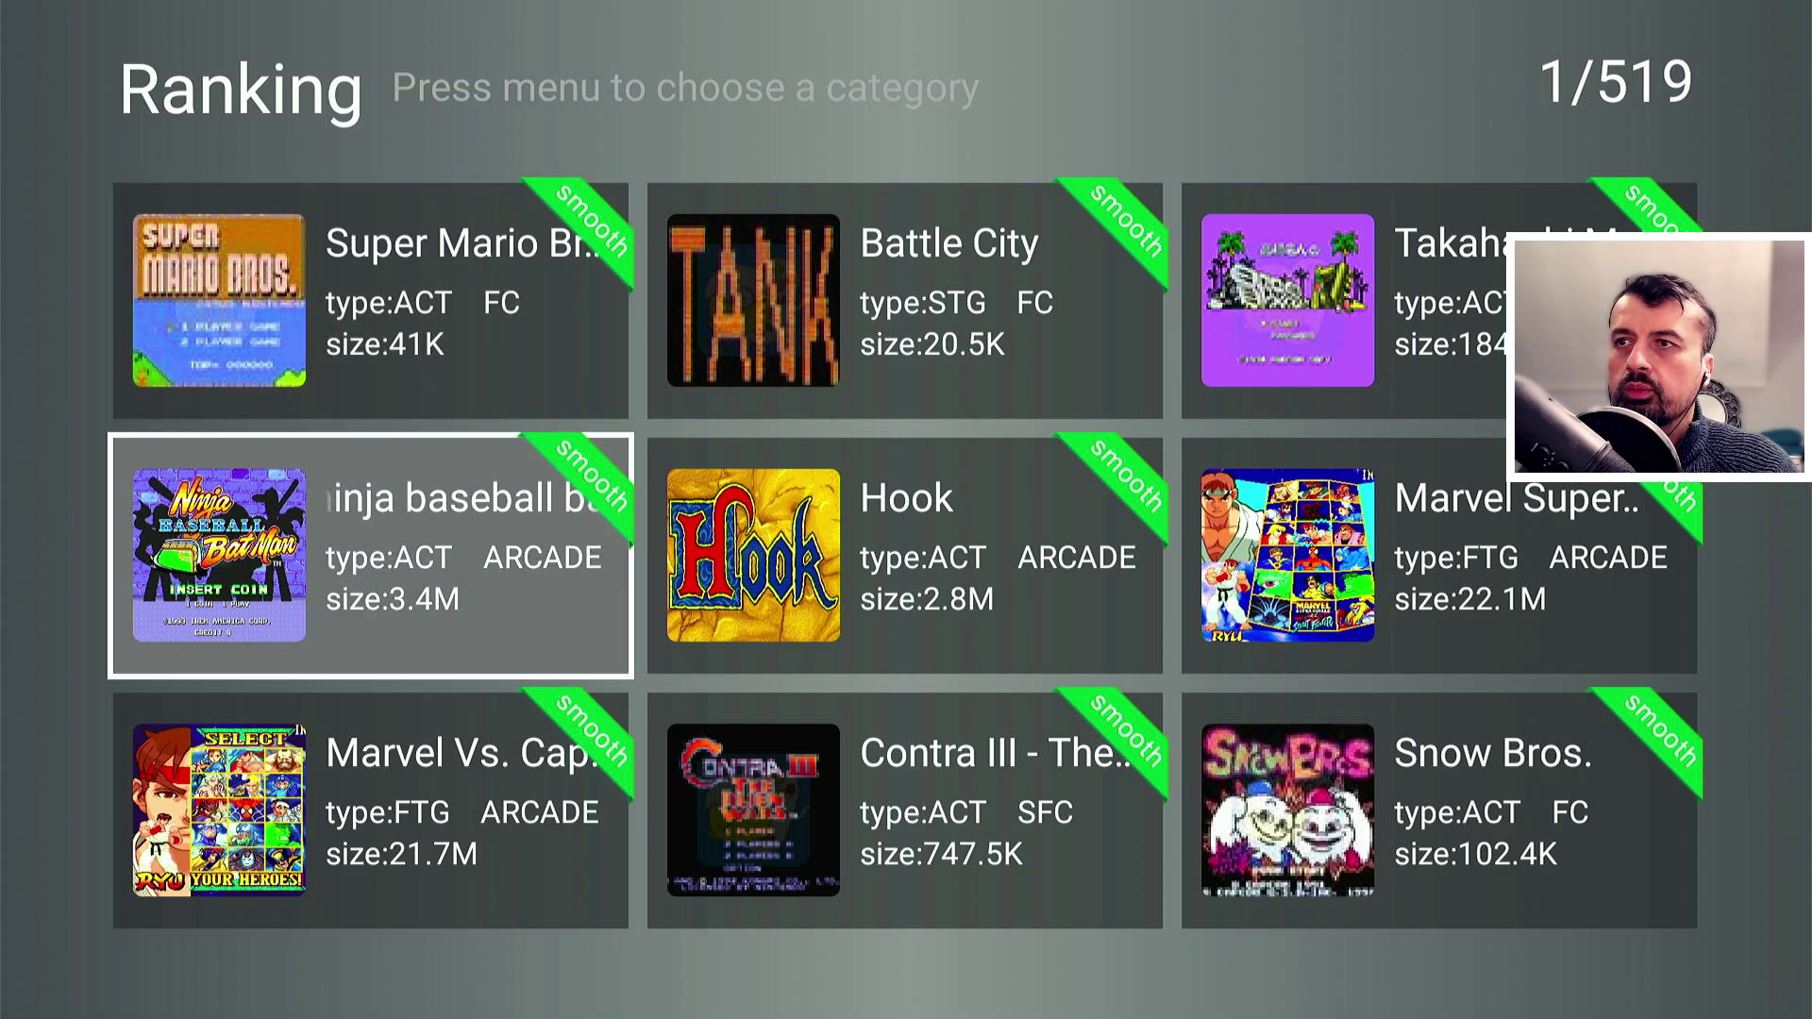
key("Down")
key("Right")
key("Right")
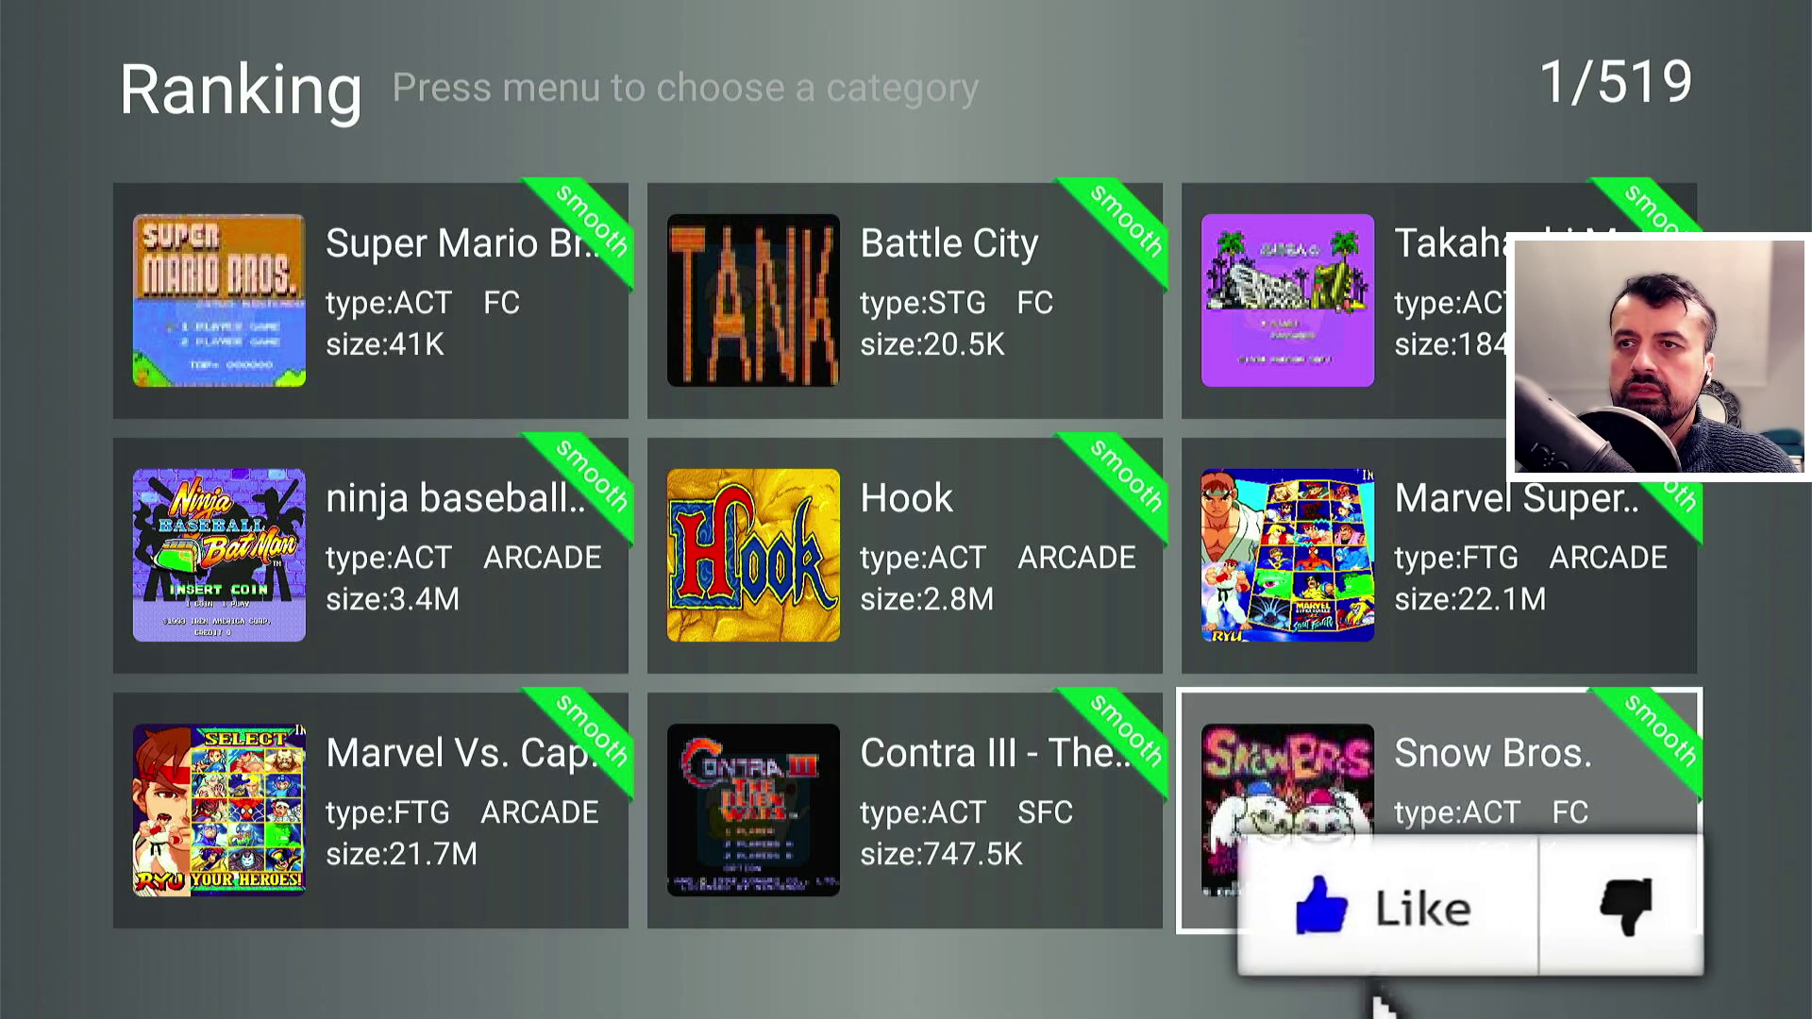
key("Left")
key("Up")
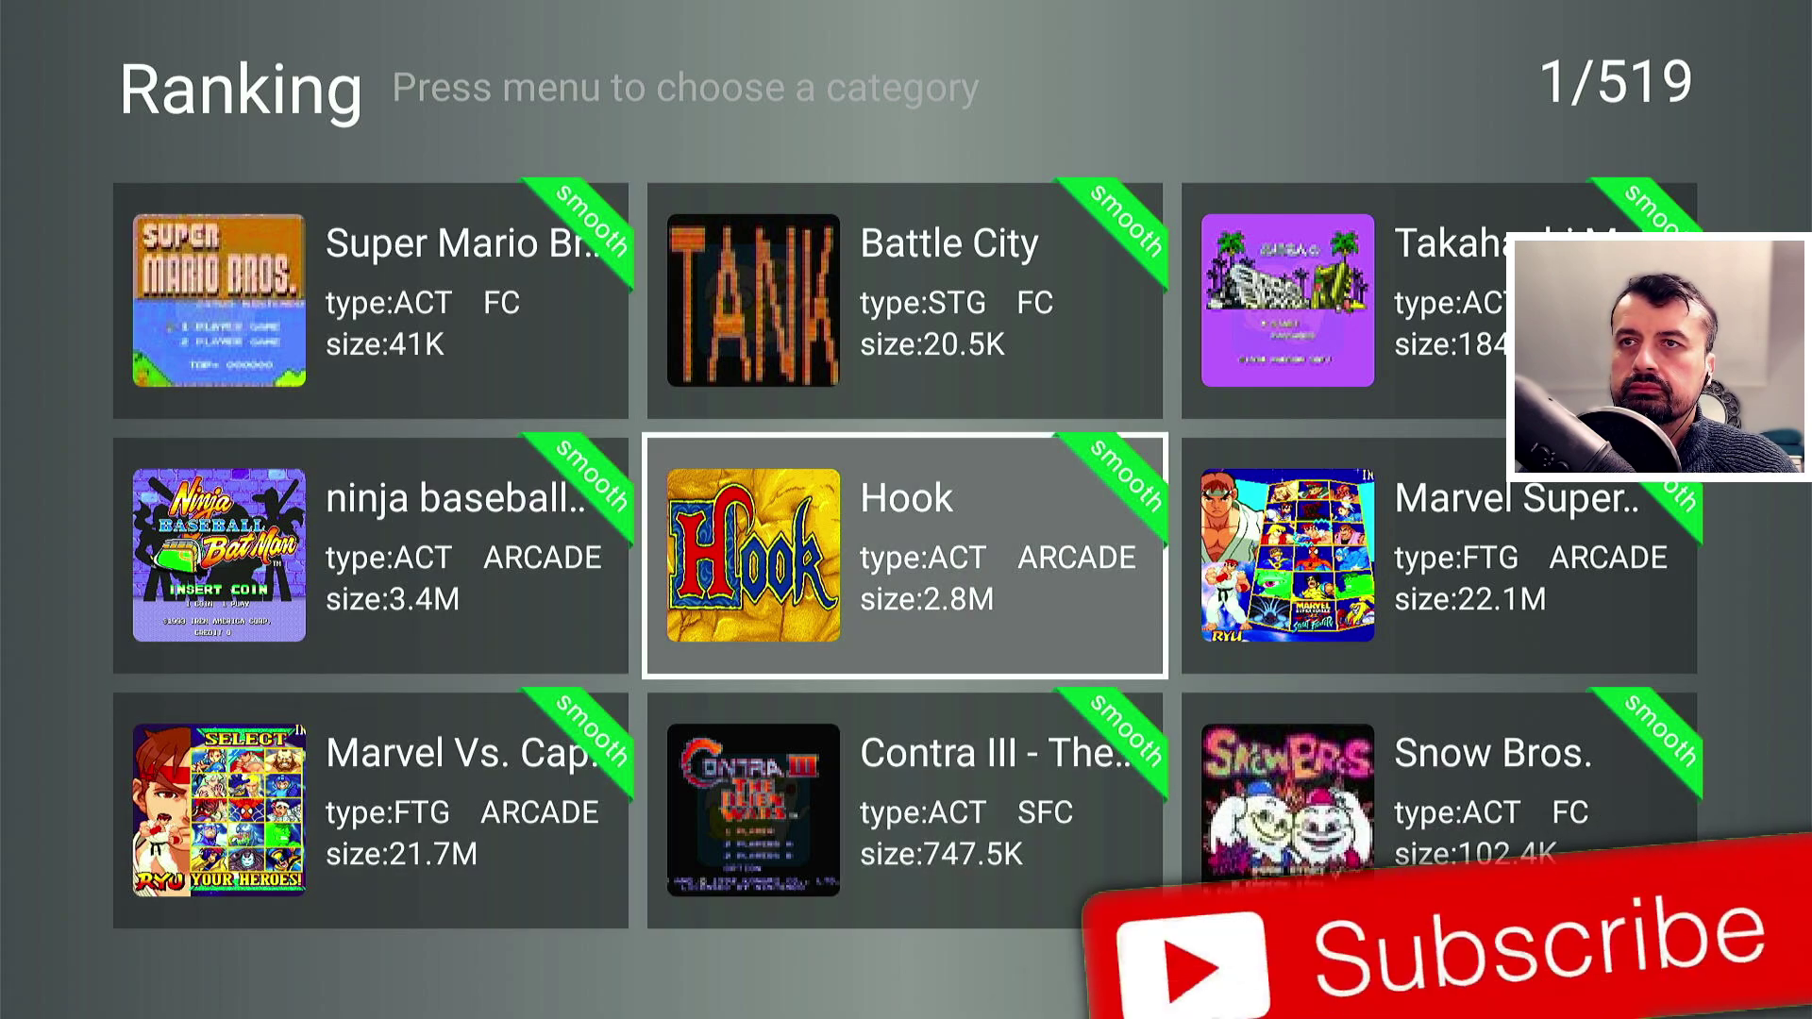
key("Right")
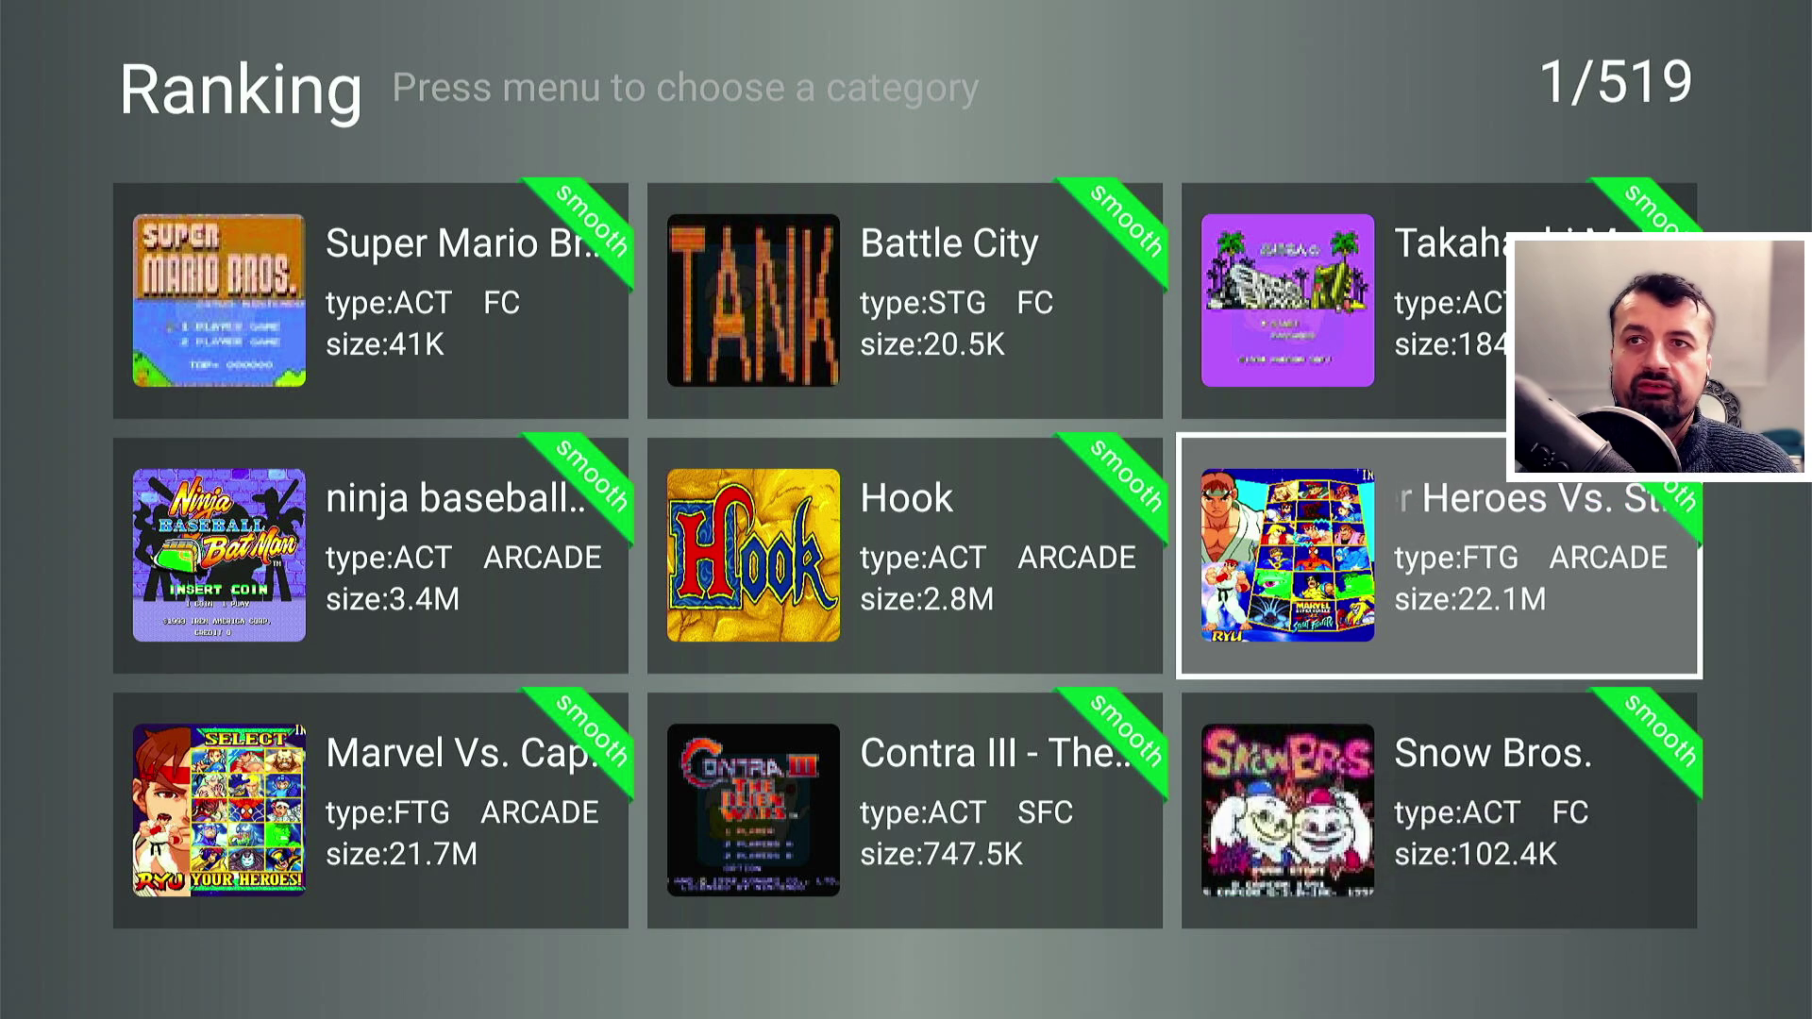
- Page the grid forward past Raiden Trad and Megaman X to the Street Fighter game
key("Right")
key("Right")
key("Right")
key("Right")
key("Right")
key("Right")
key("Right")
key("Right")
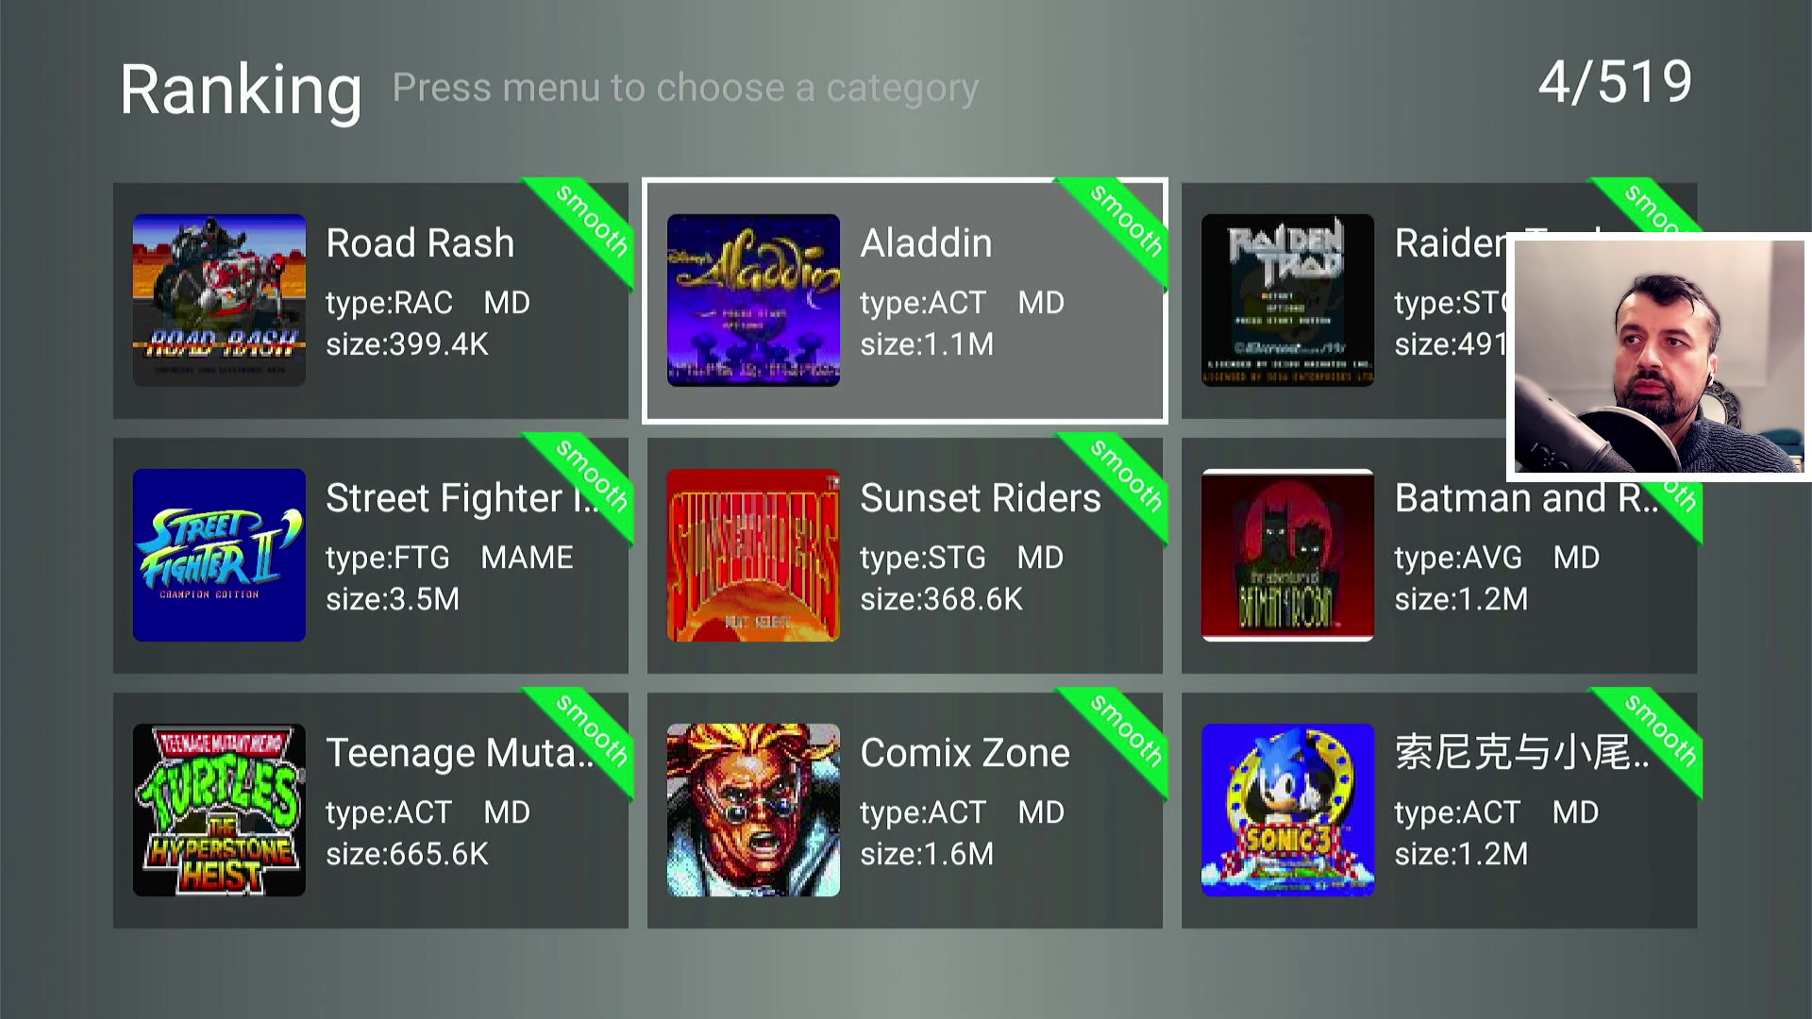
key("Right")
key("Right")
key("Right")
key("Left")
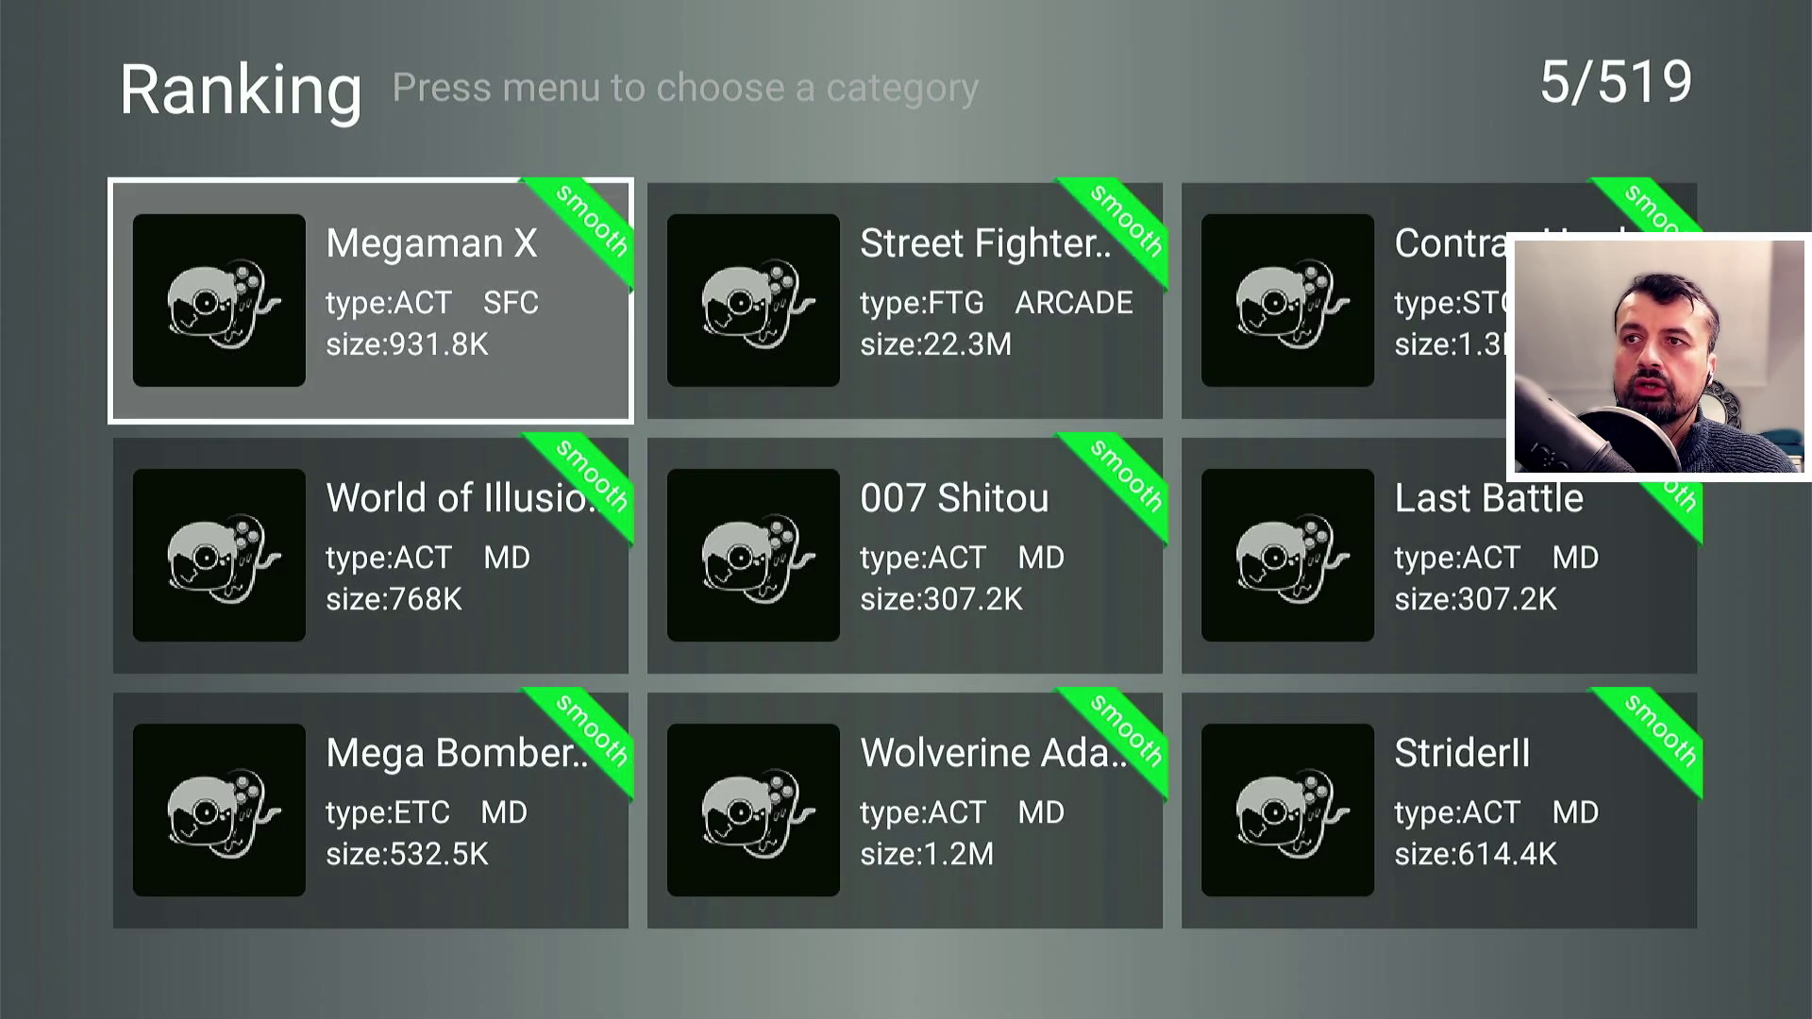
key("Right")
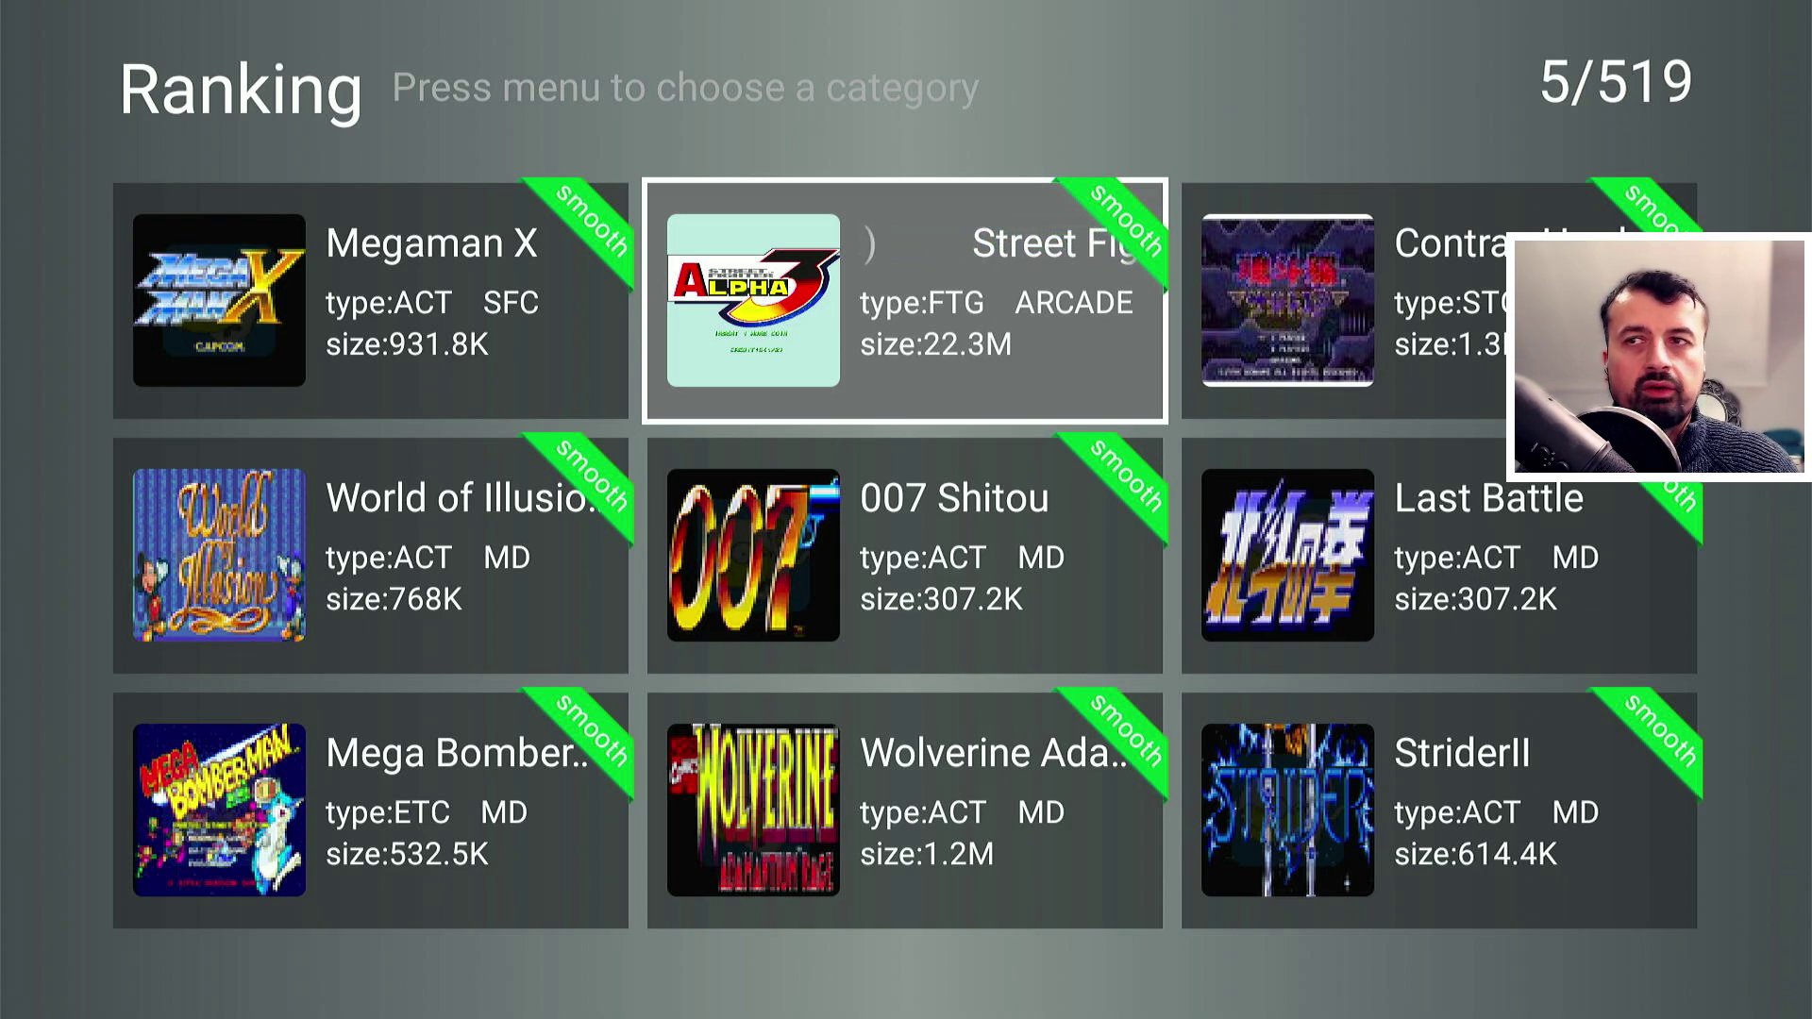
key("Left")
key("Left")
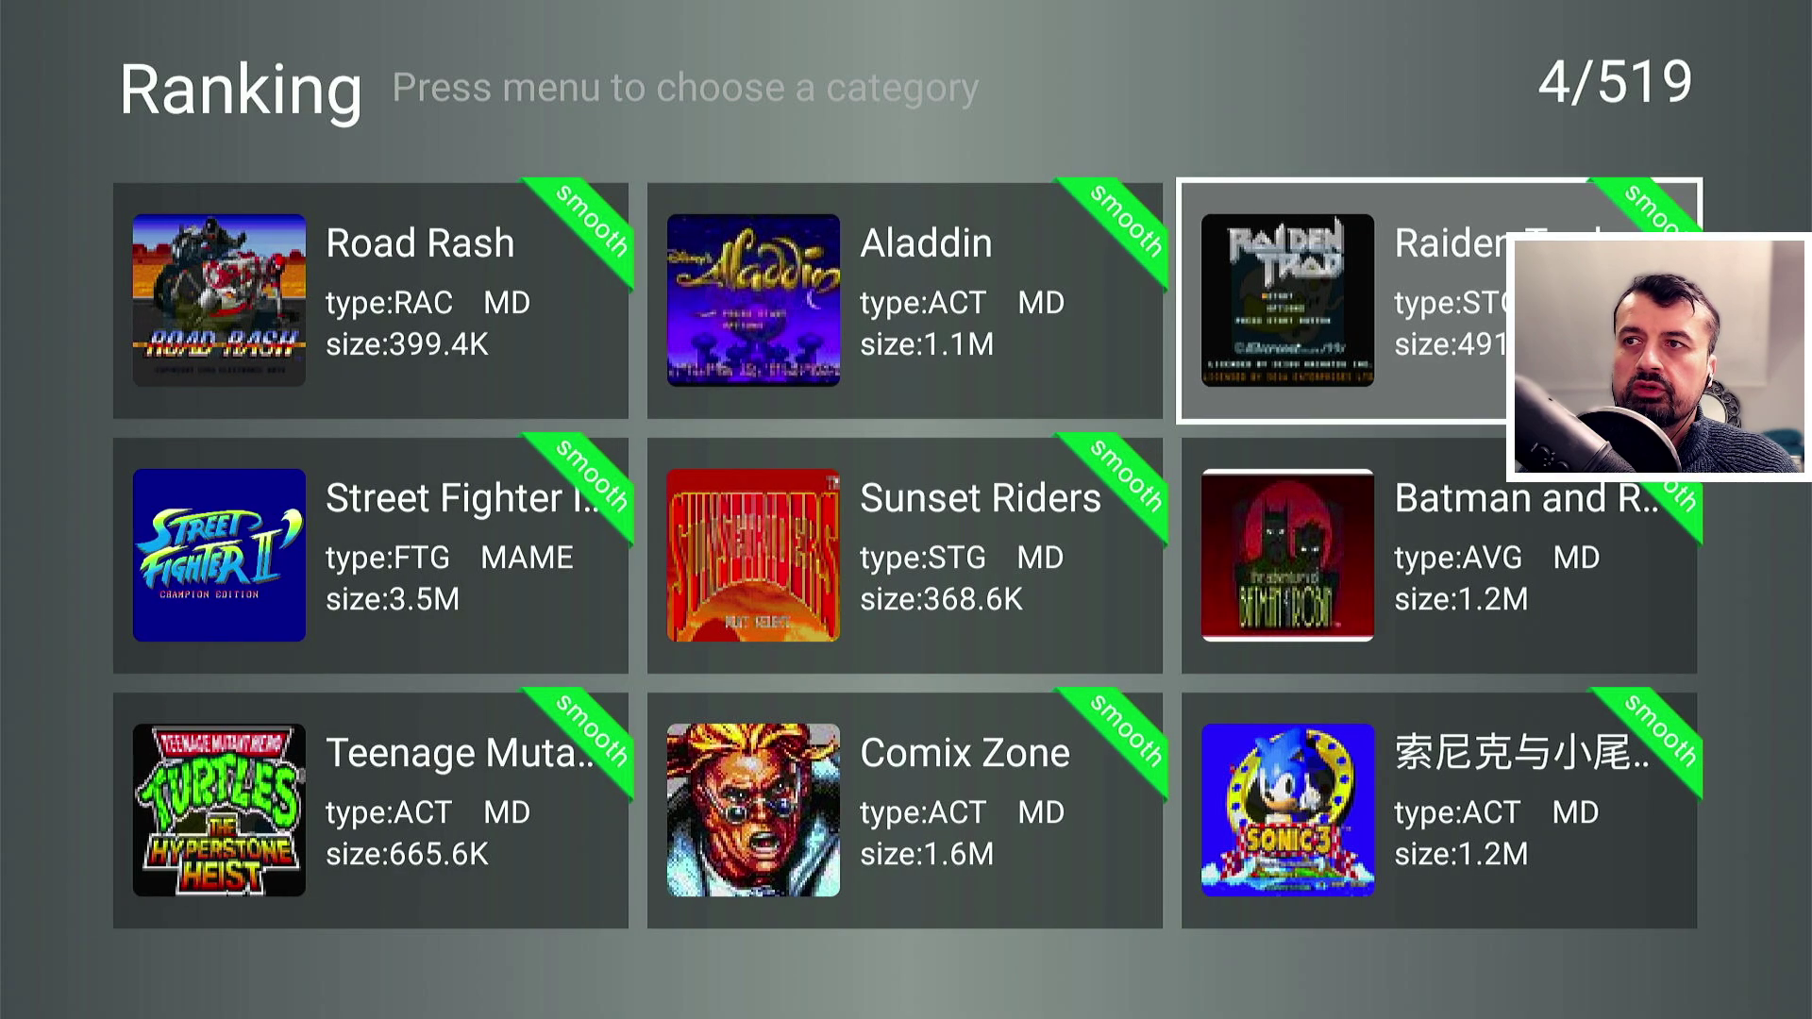
key("Right")
key("Right")
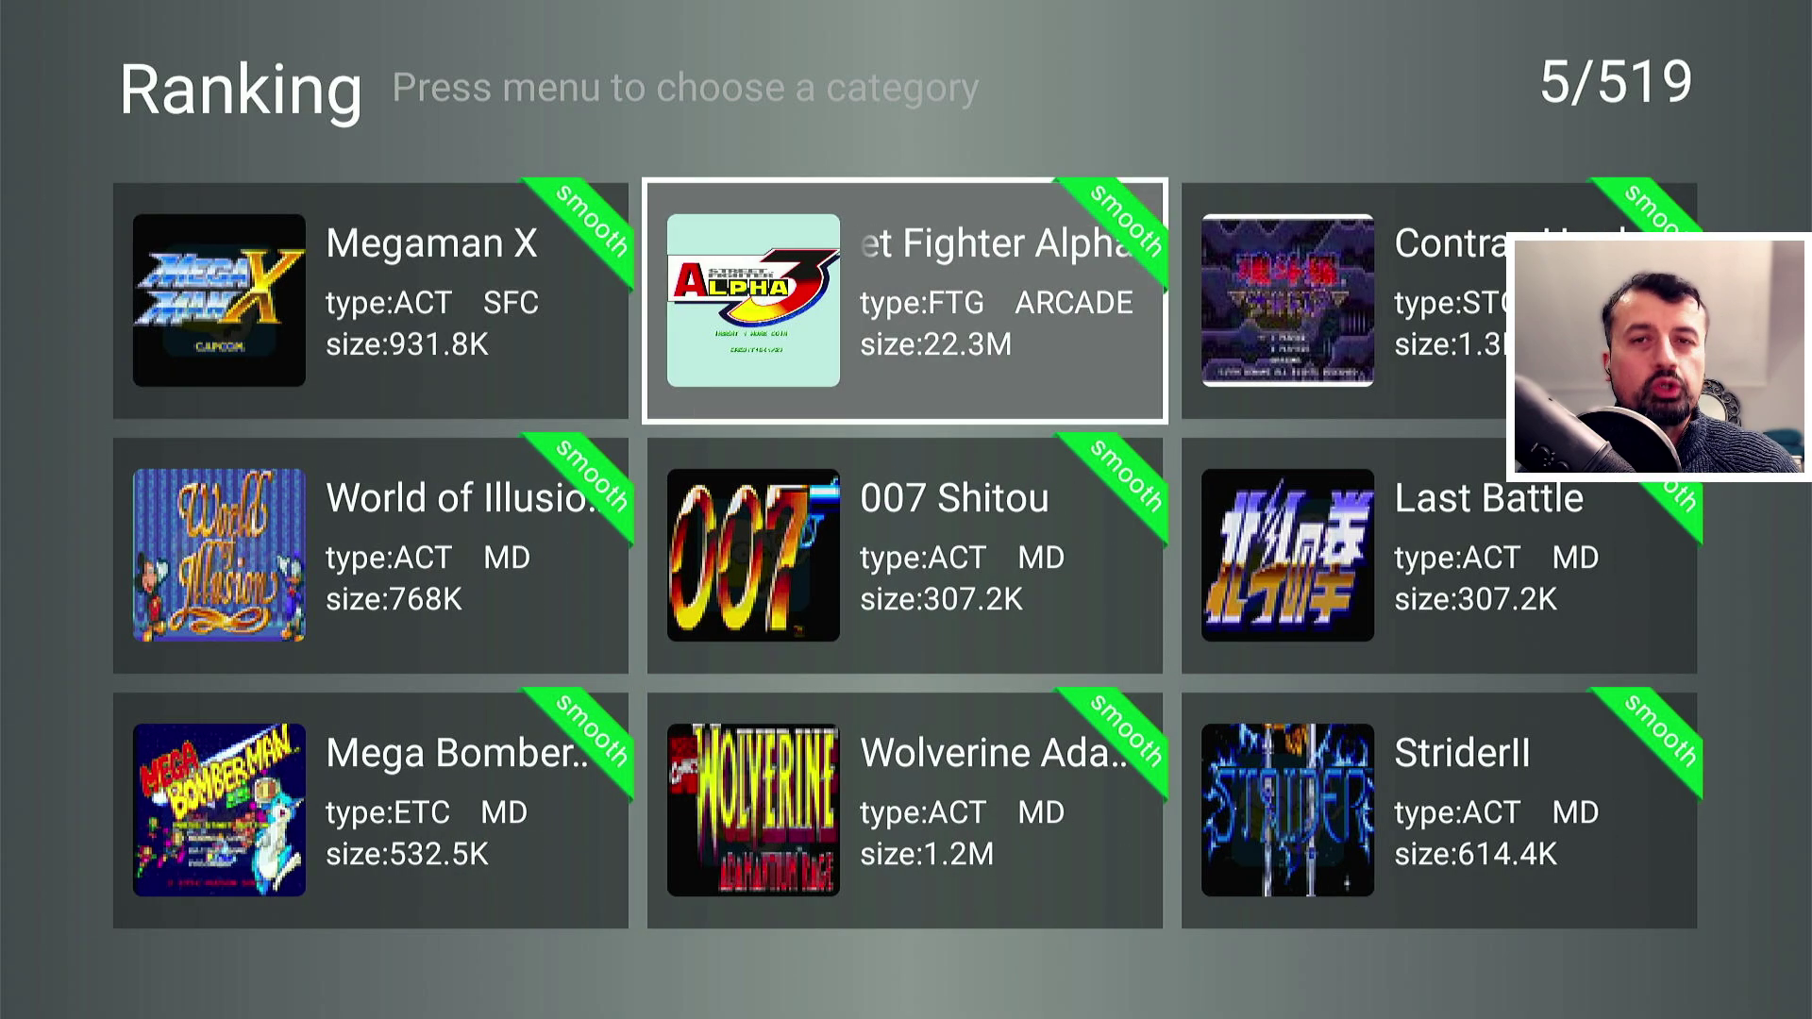
- Find Sunset Riders in the grid and open its Game Details page
key("Down")
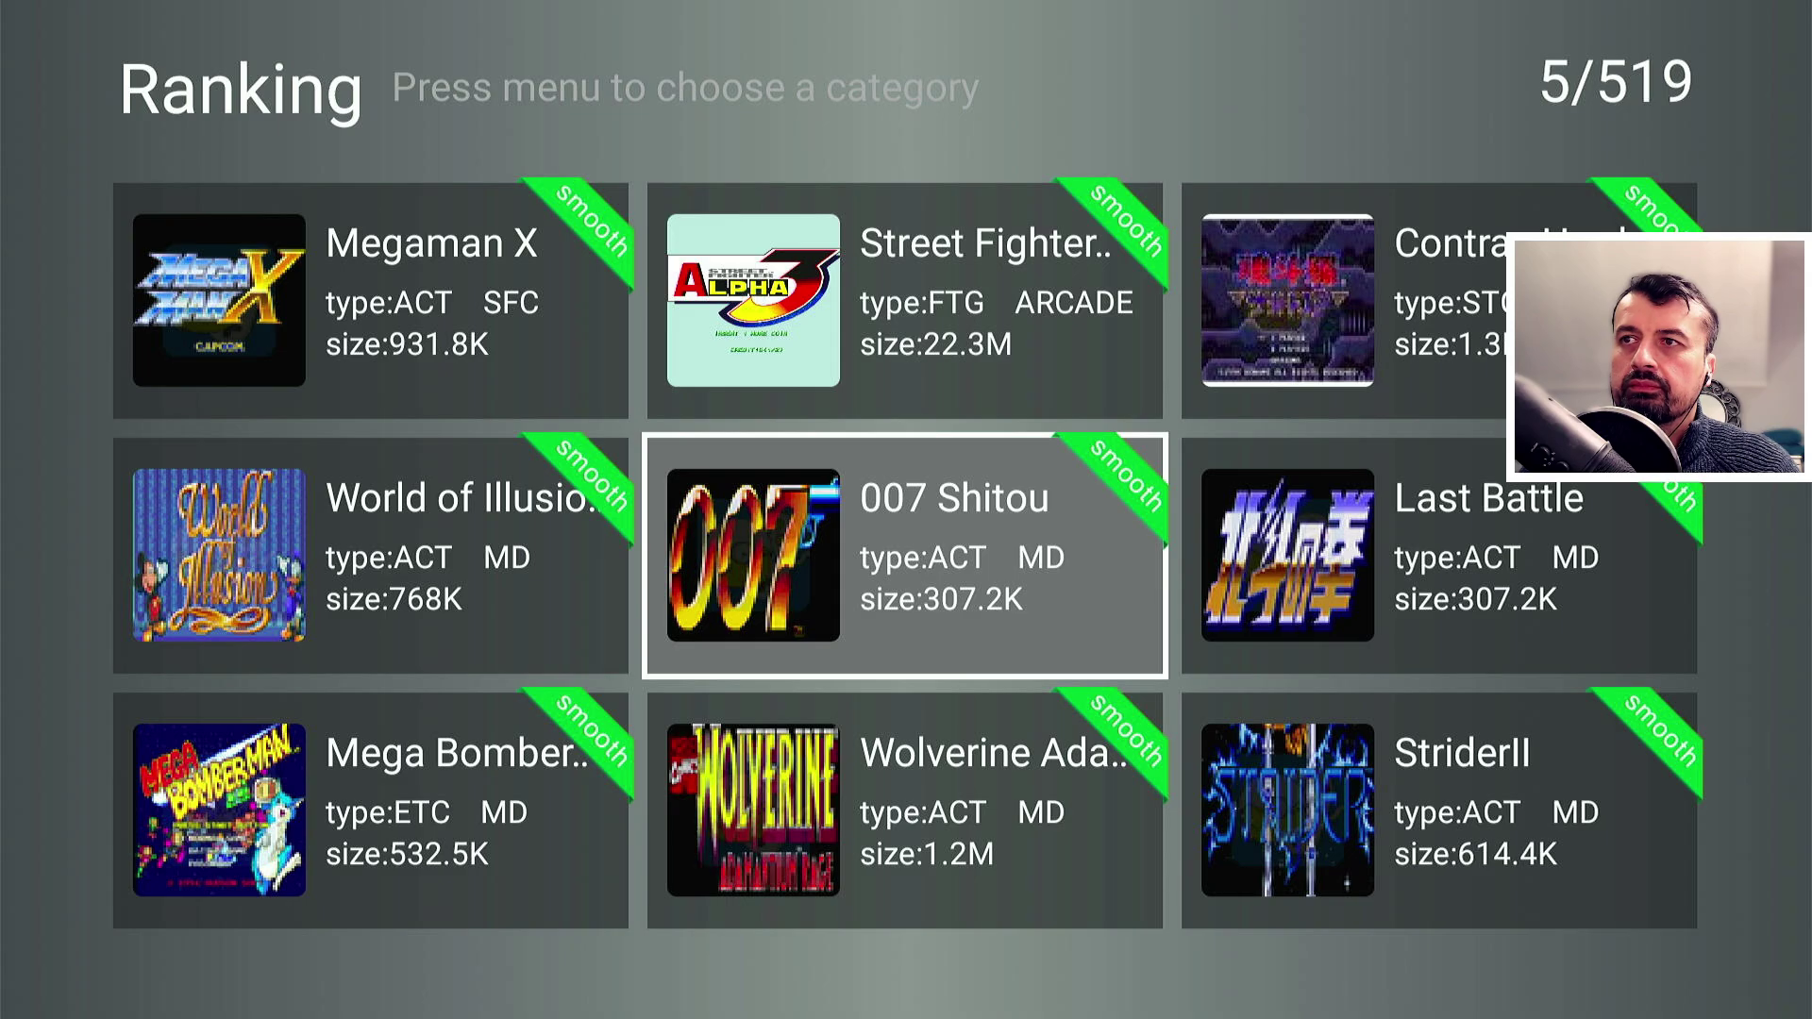
key("Left")
key("Right")
key("Right")
key("Right")
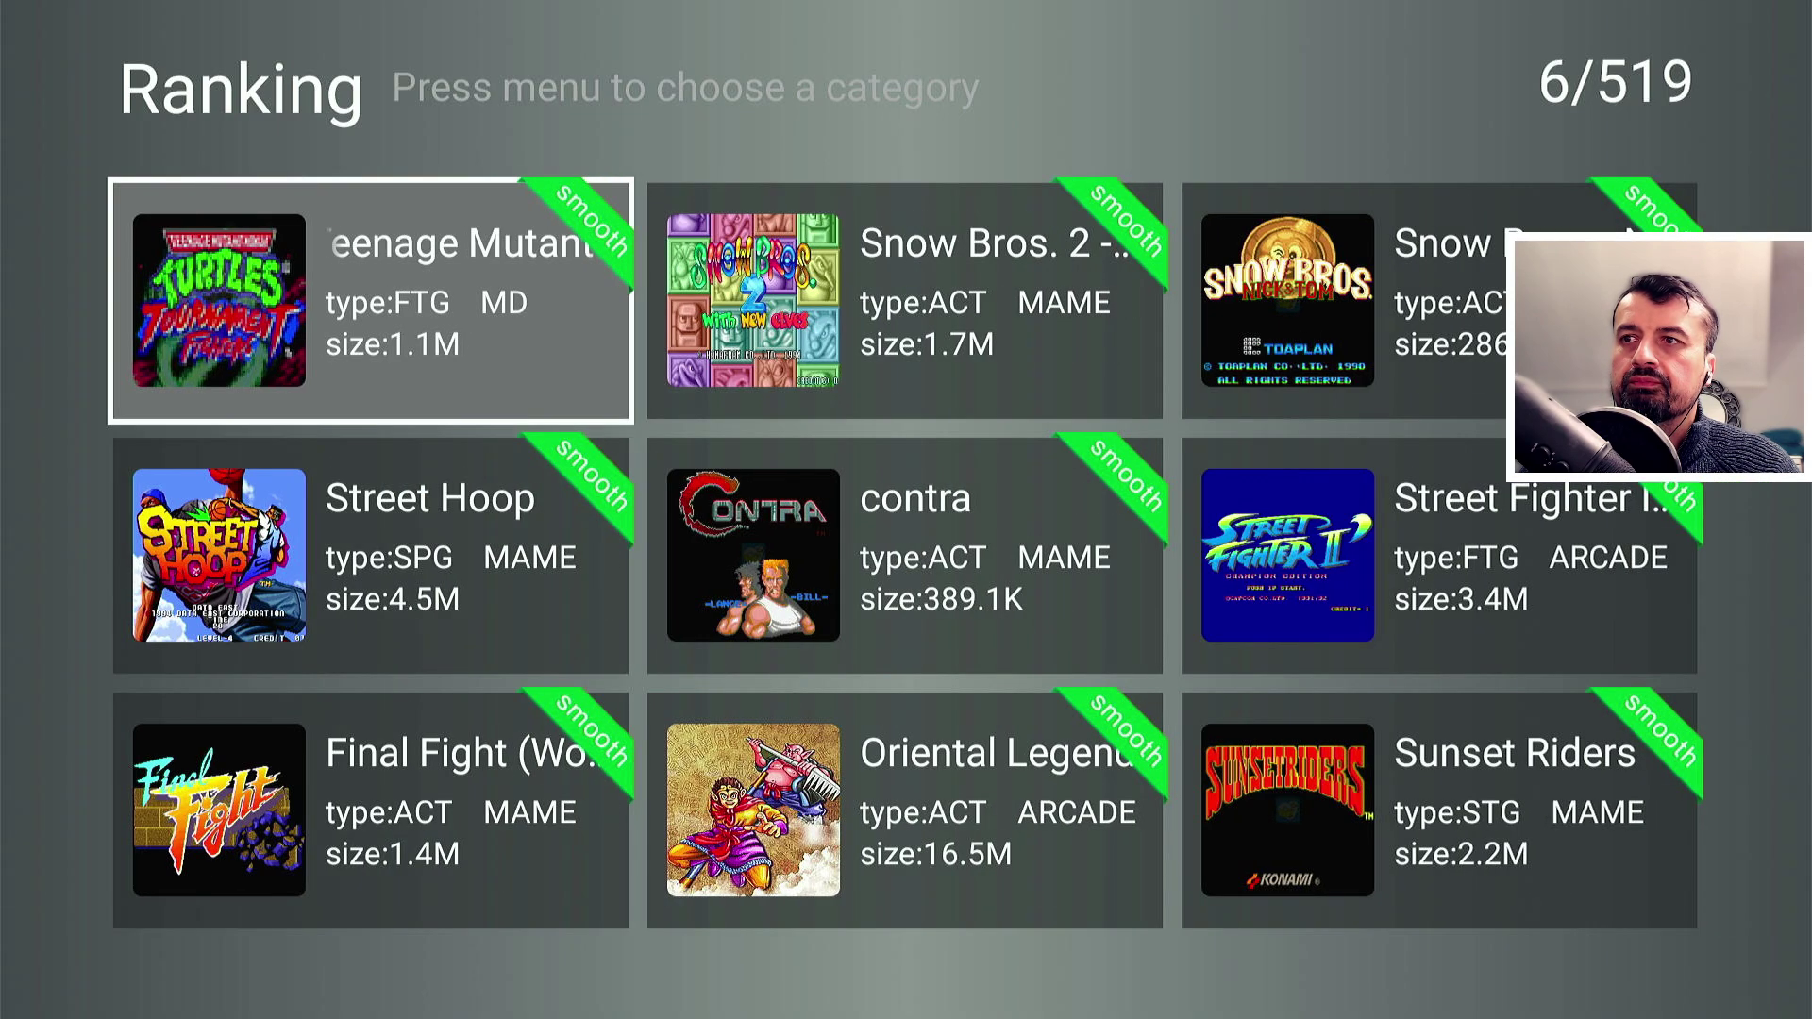
key("Left")
key("Left")
key("Left")
key("Left")
key("Right")
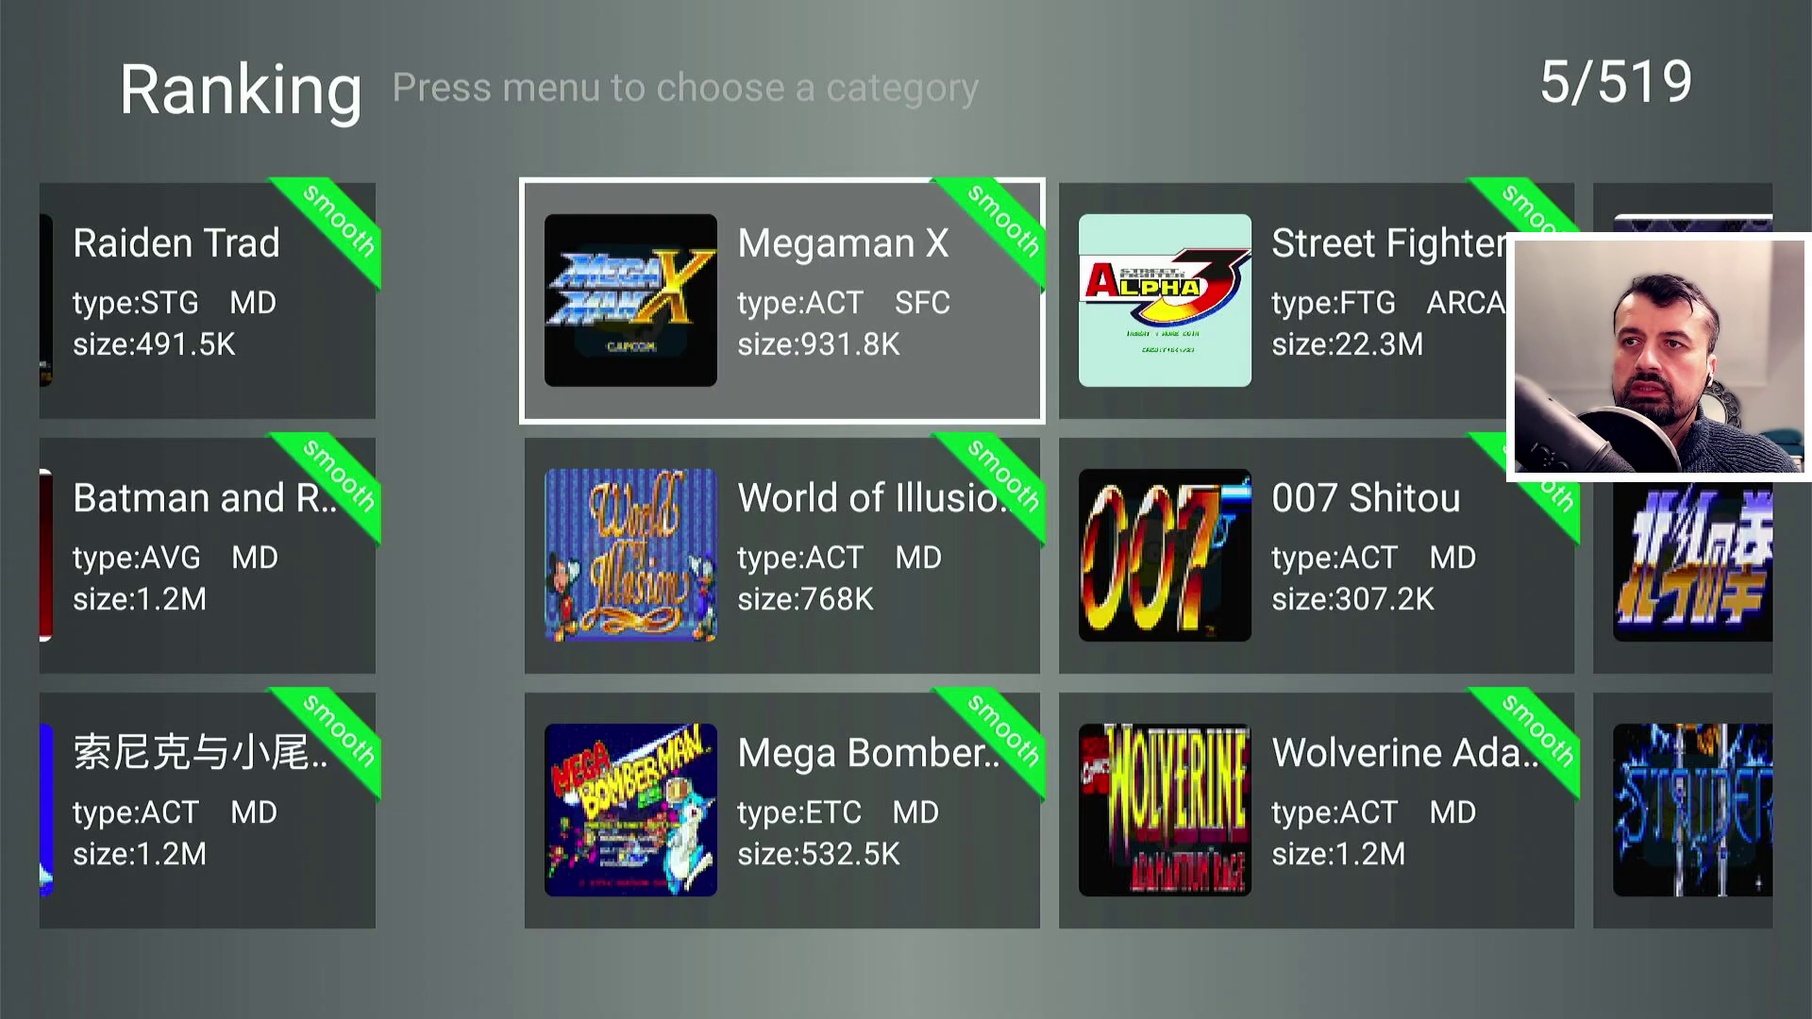
key("Left")
key("Left")
key("Down")
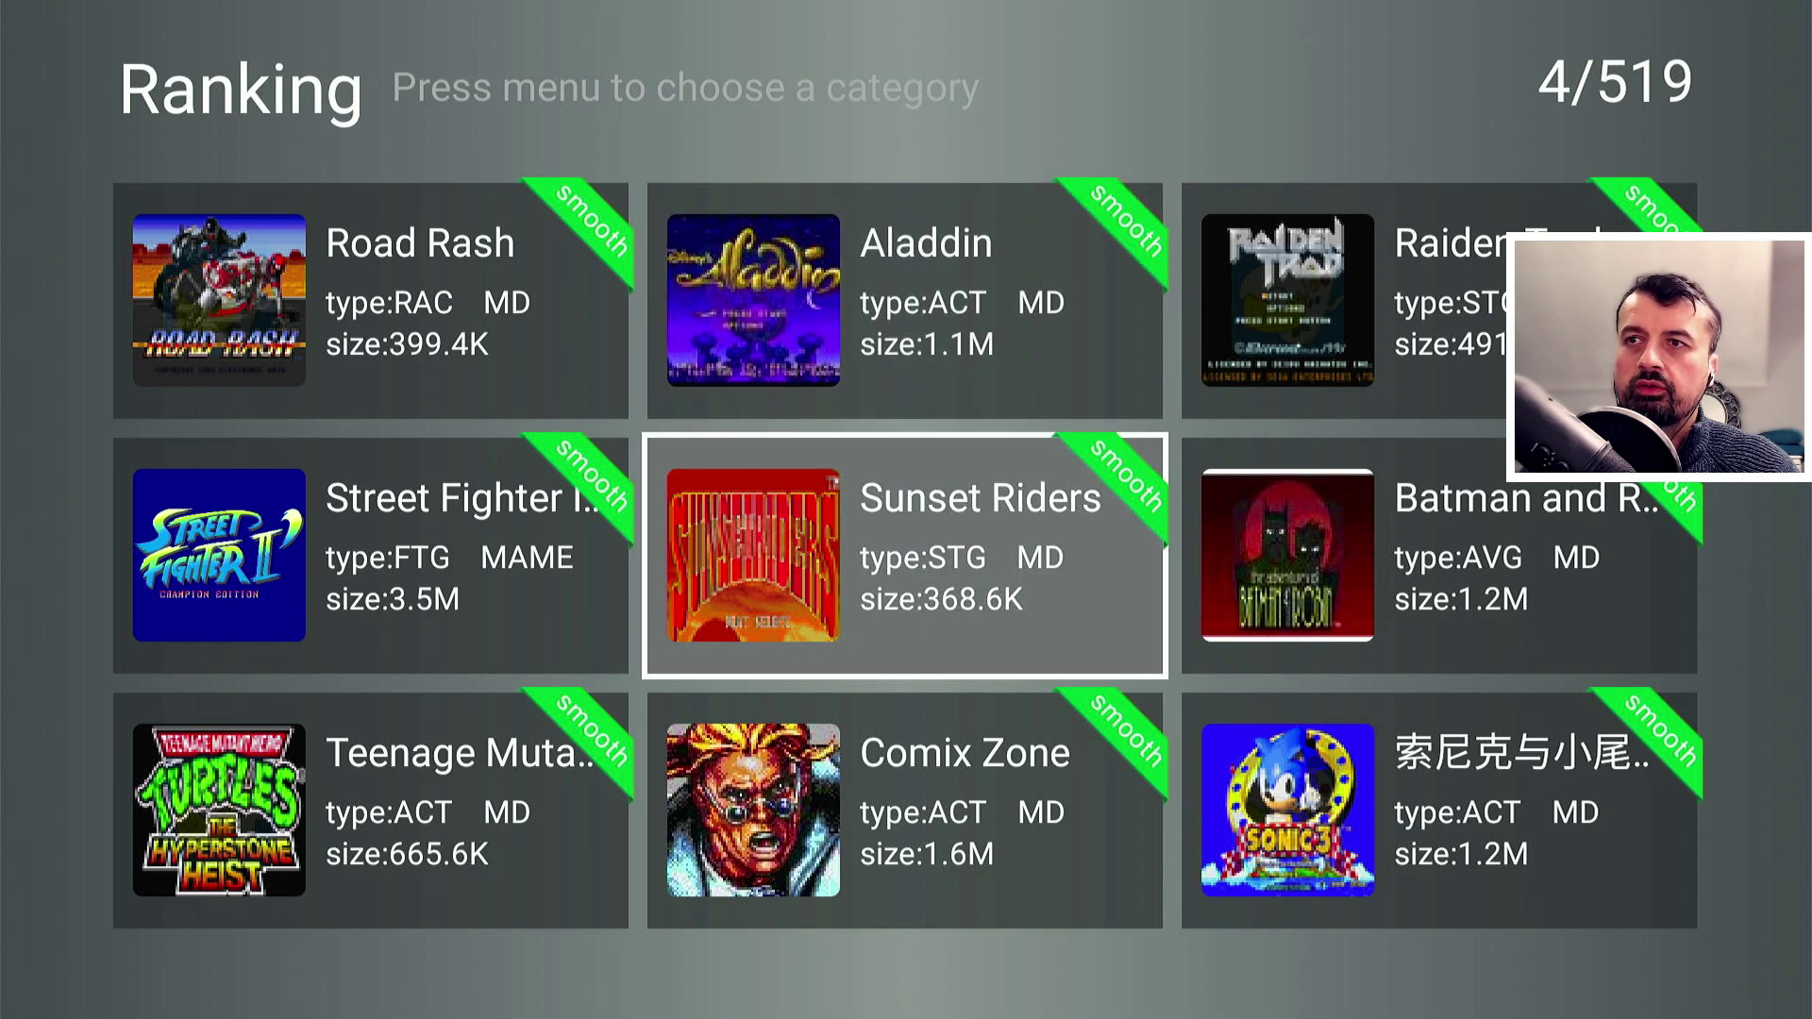
key("Return")
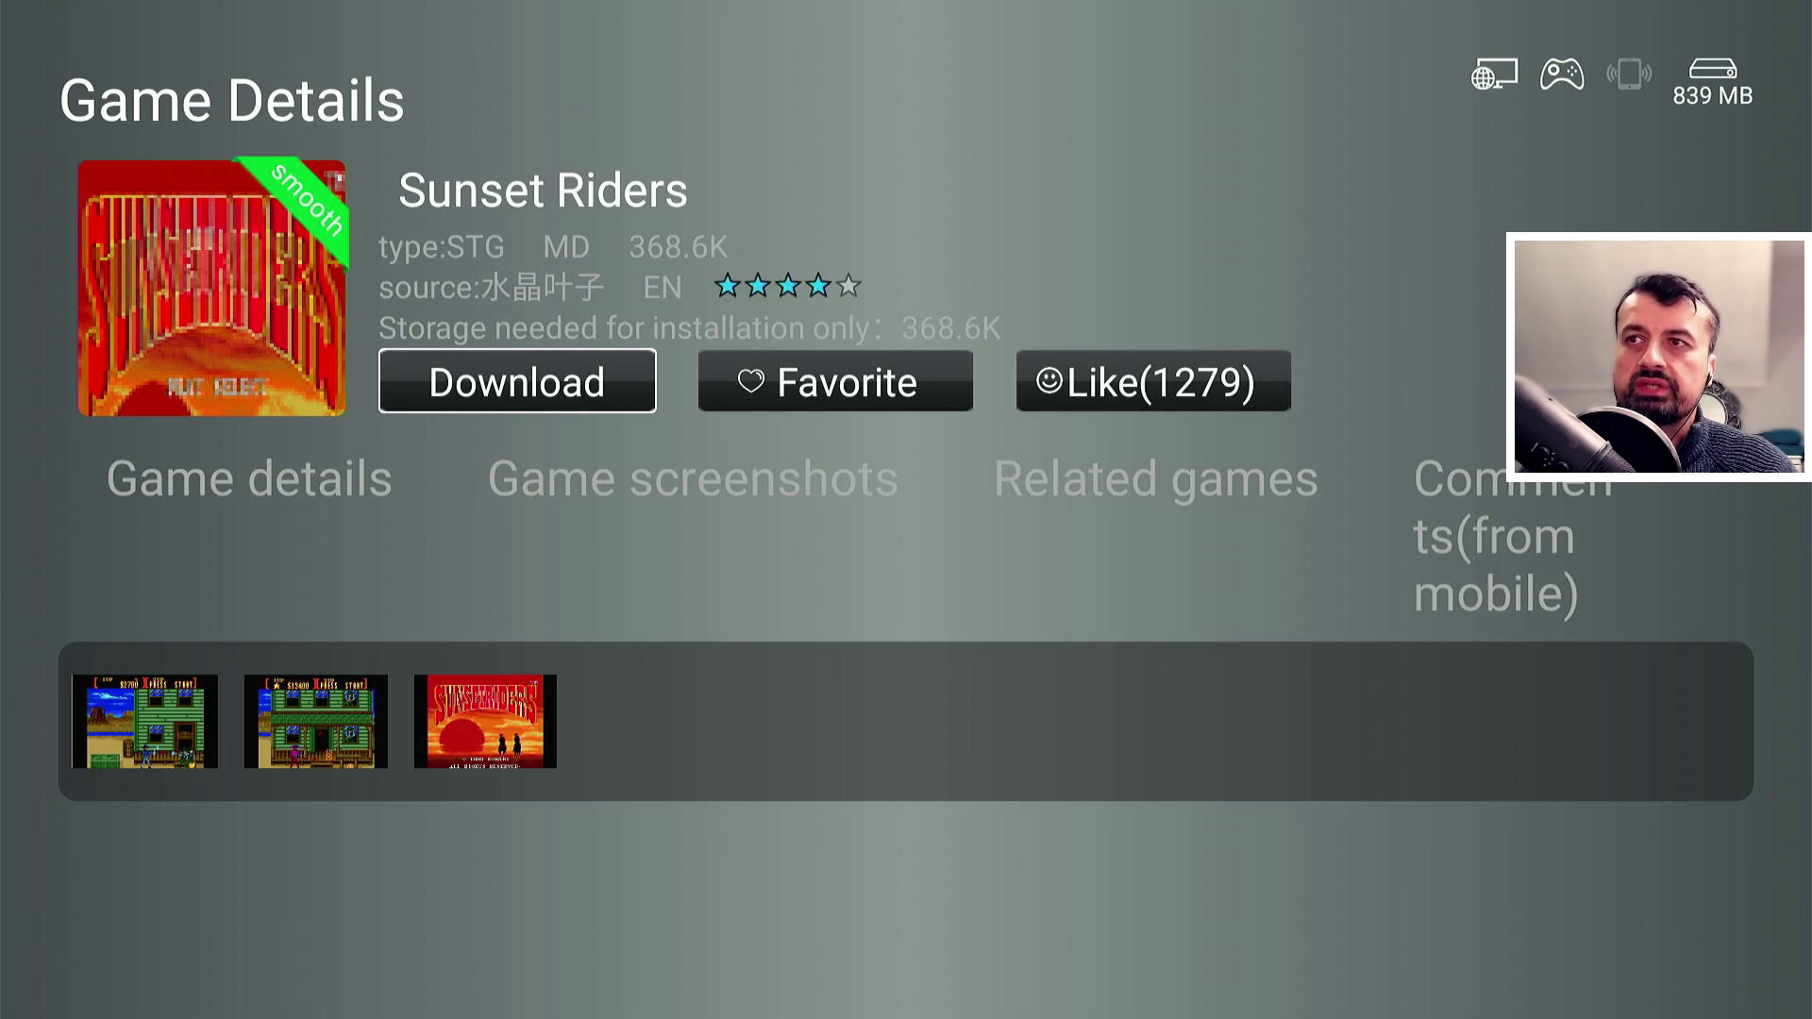
- Download Sunset Riders and move focus to Launch once the download finishes
key("Right")
key("Left")
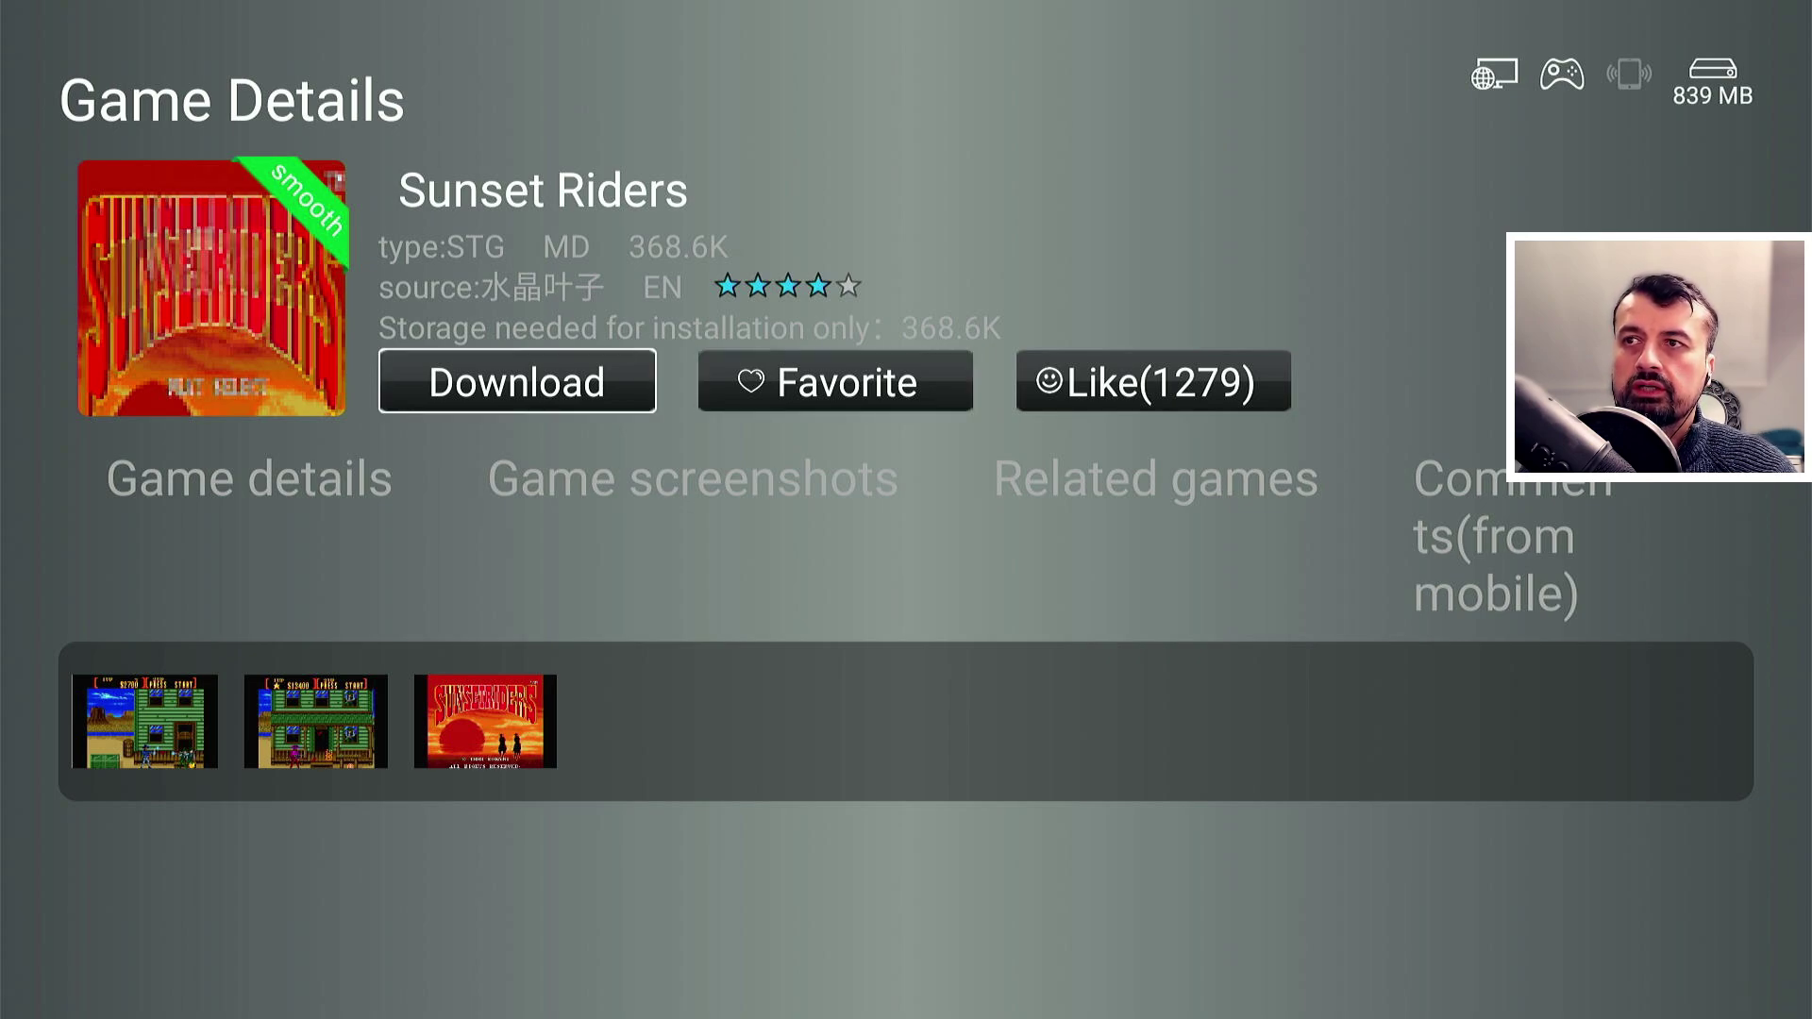
key("Right")
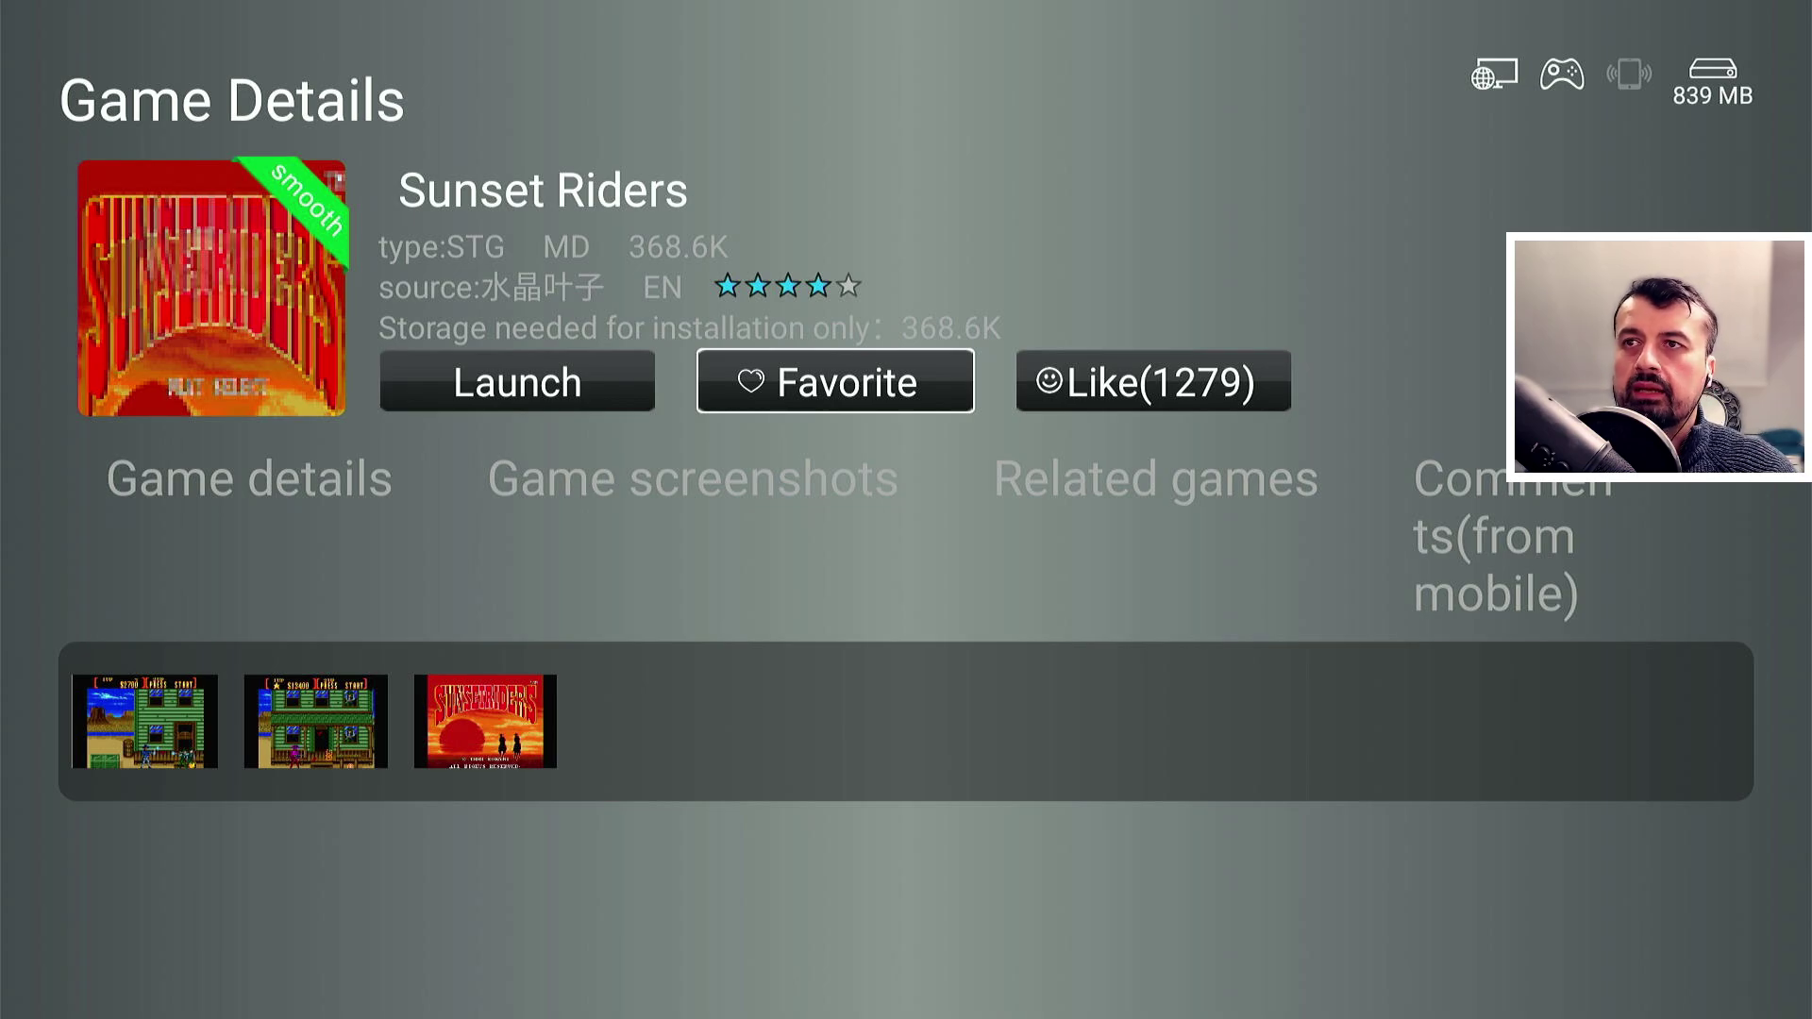
key("Left")
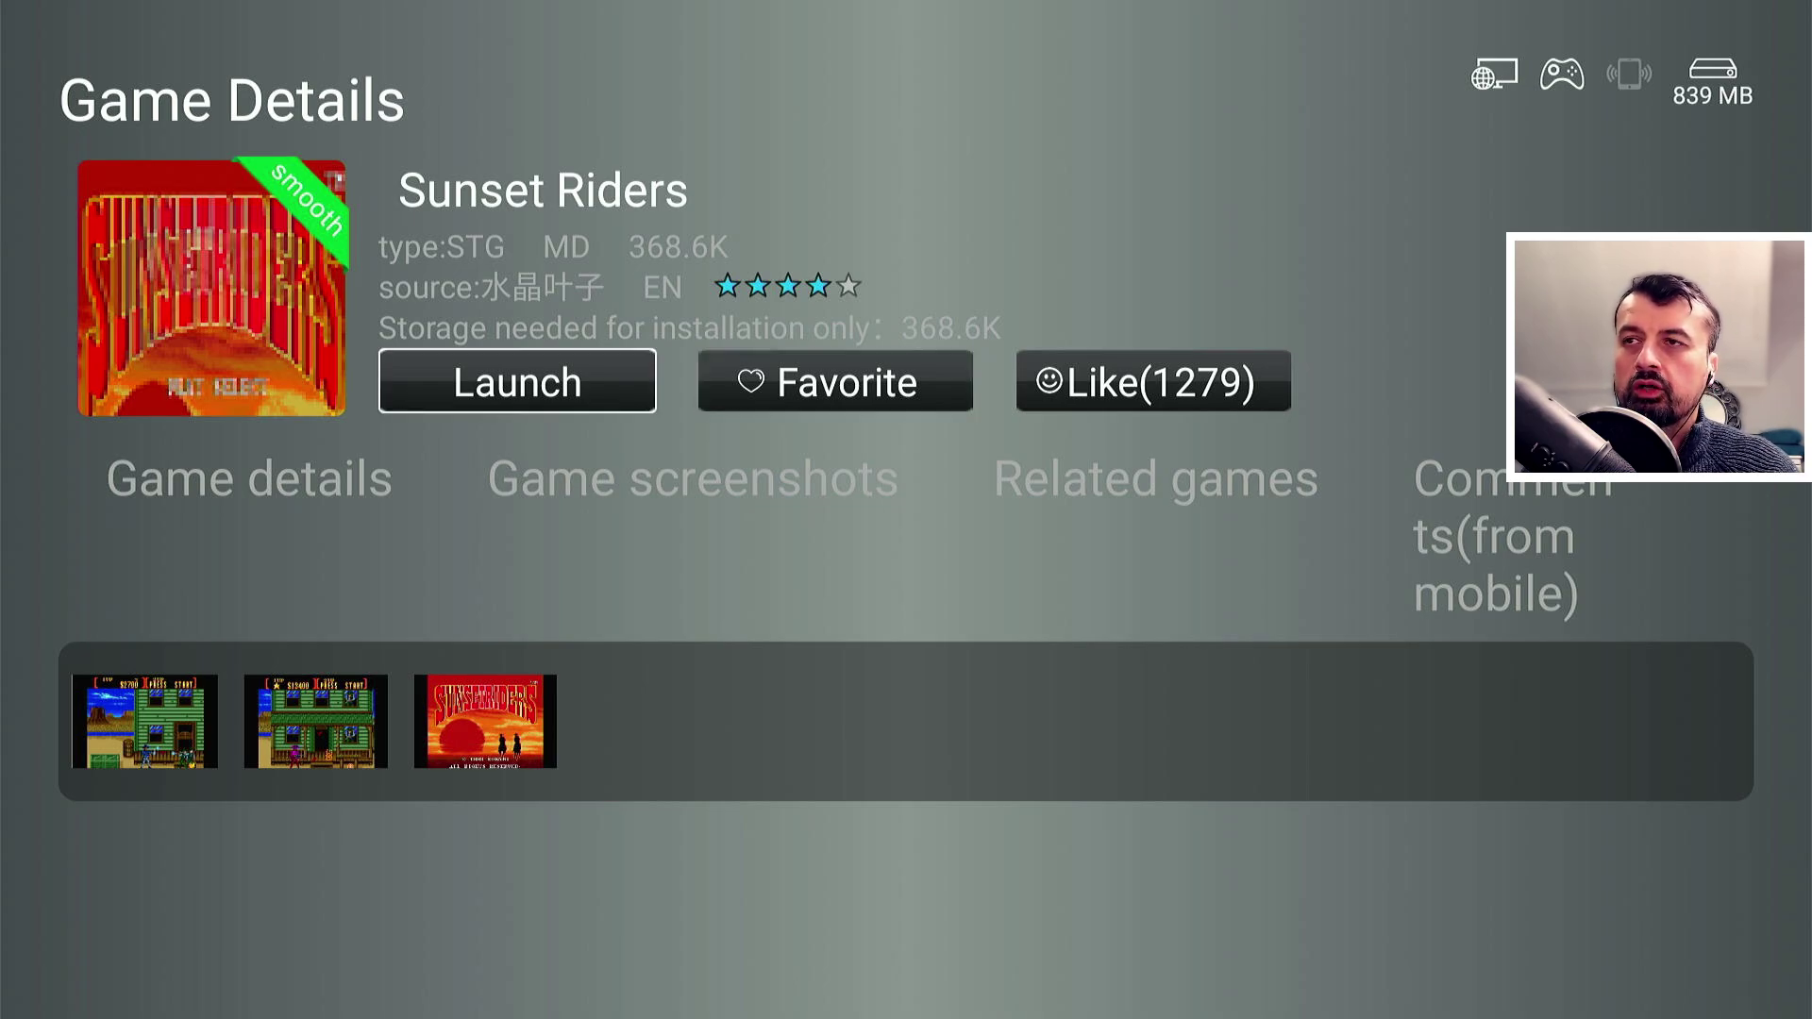
- Assign the Xbox Wireless Controller to Player01 and open its Customize keys setup
key("Return")
key("Down")
key("Down")
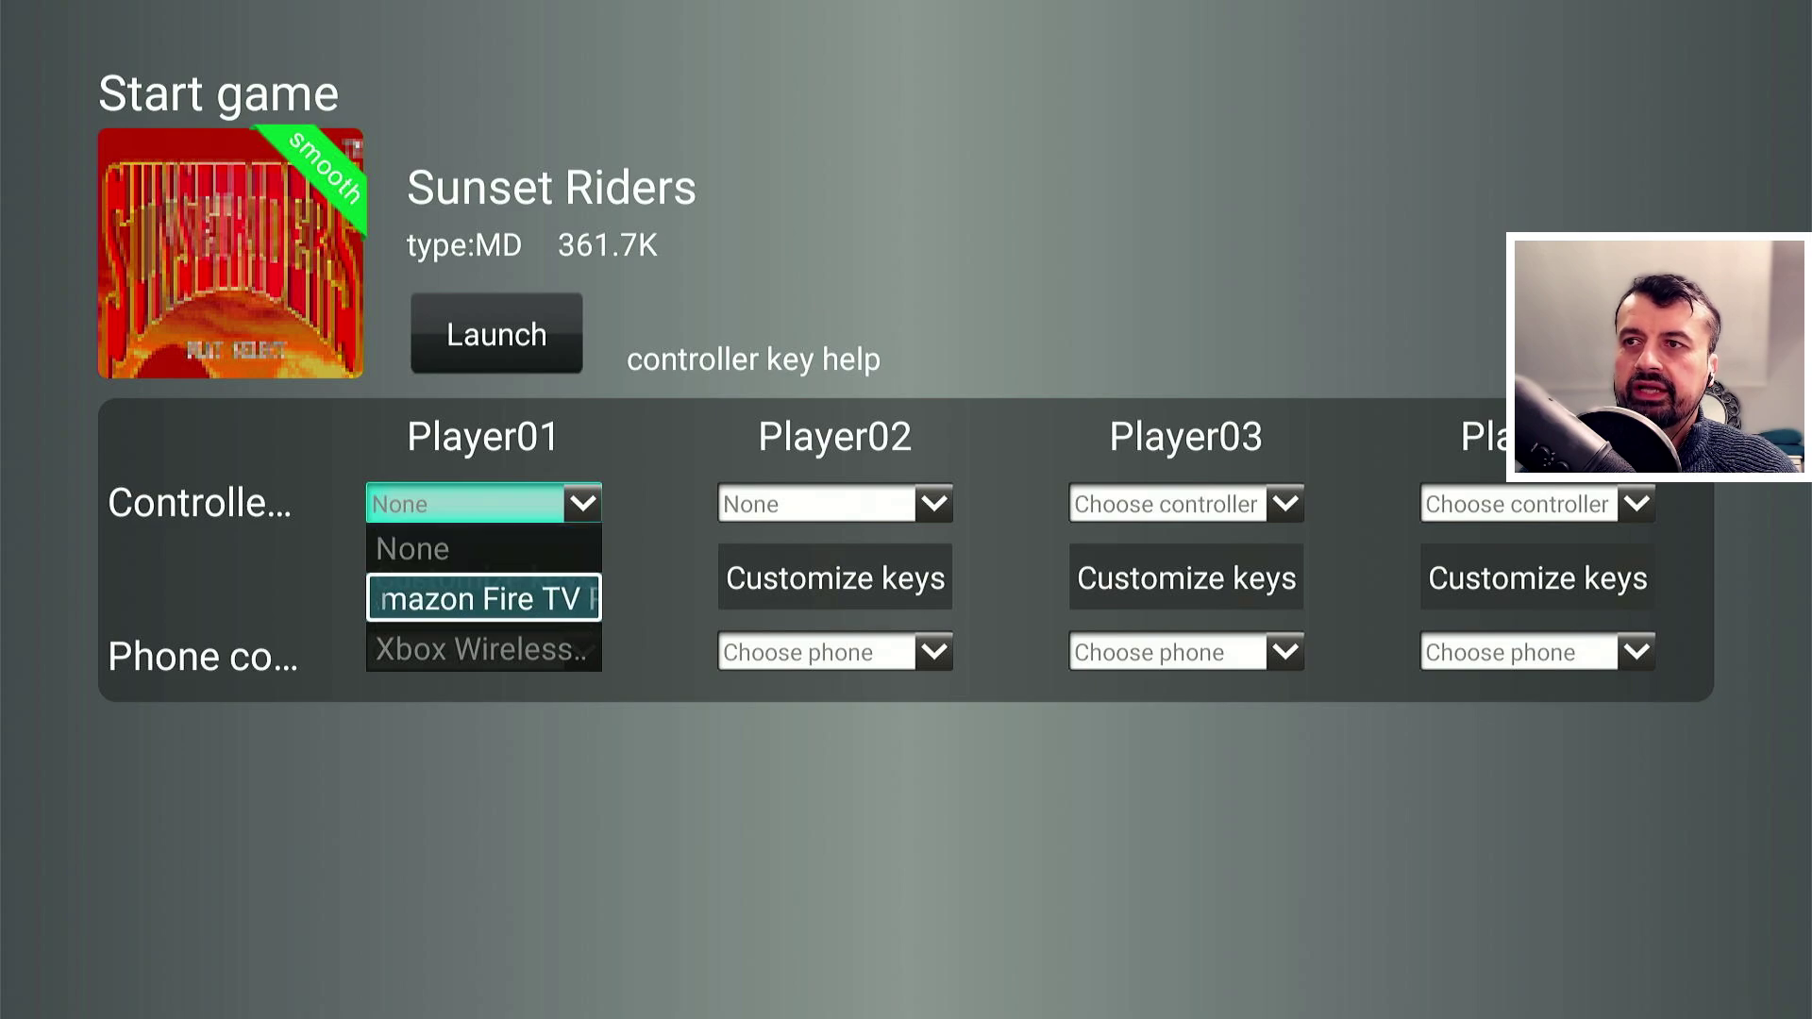
key("Return")
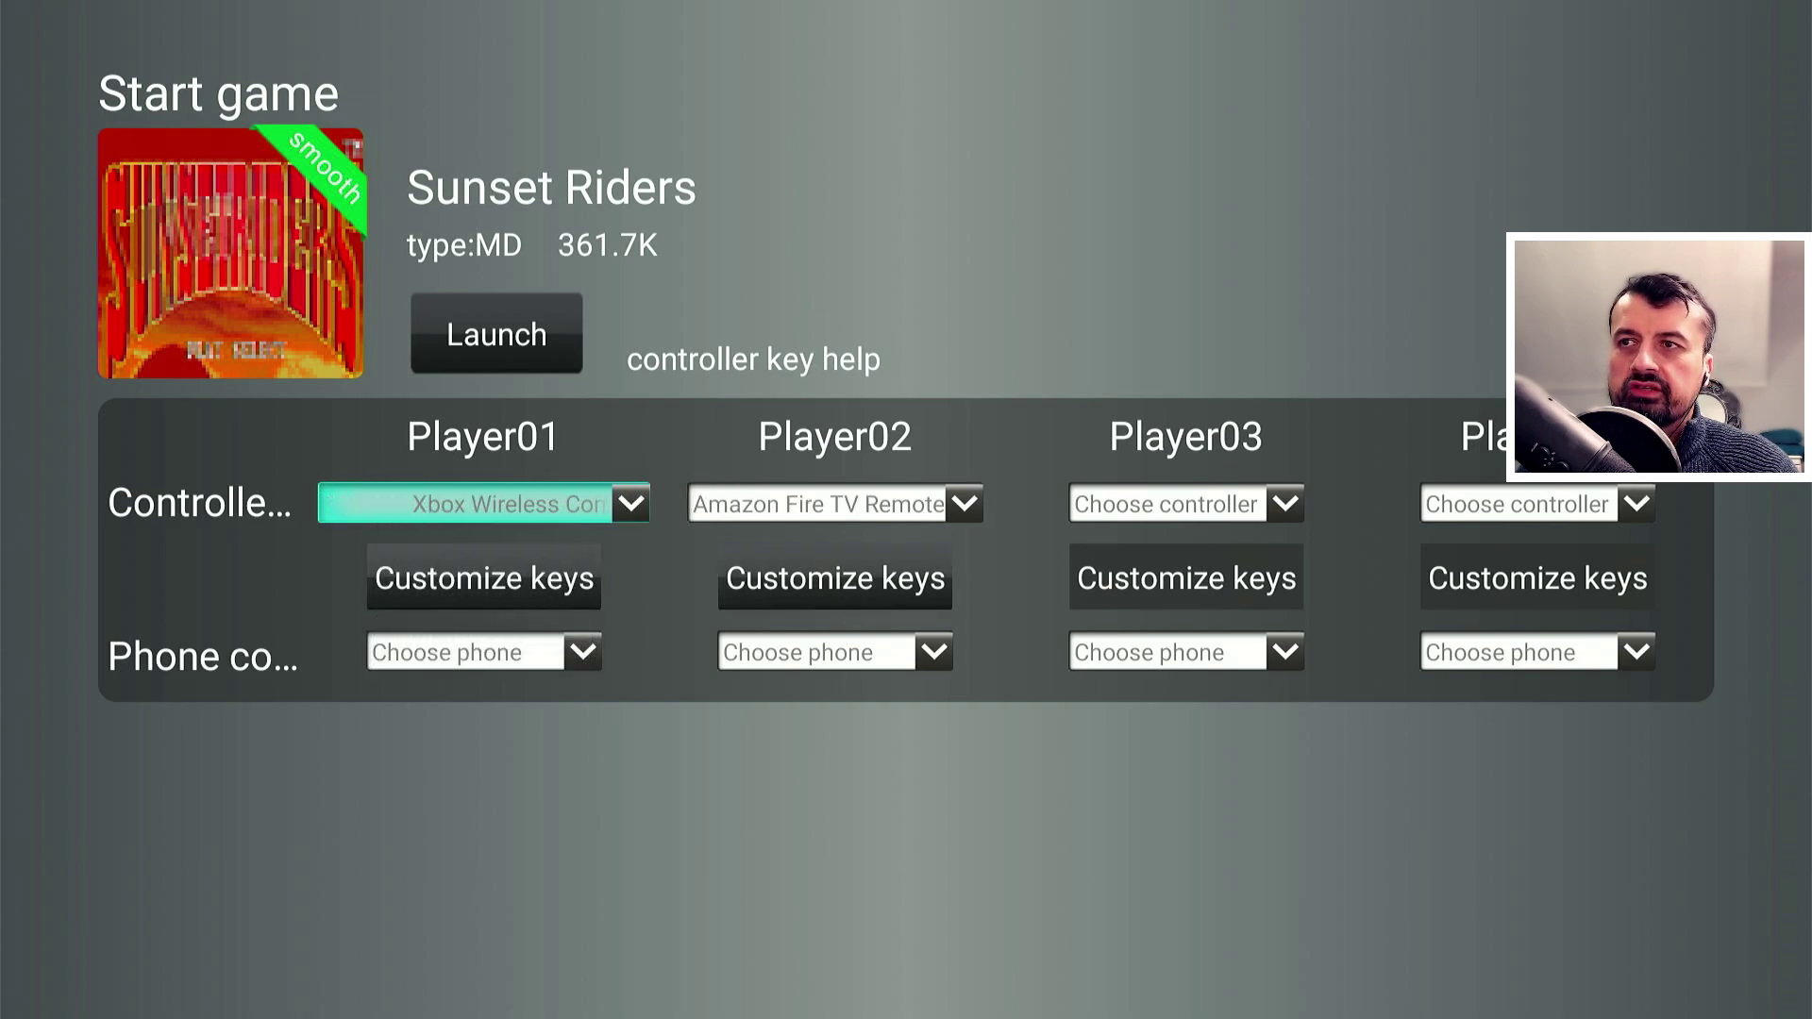
key("Down")
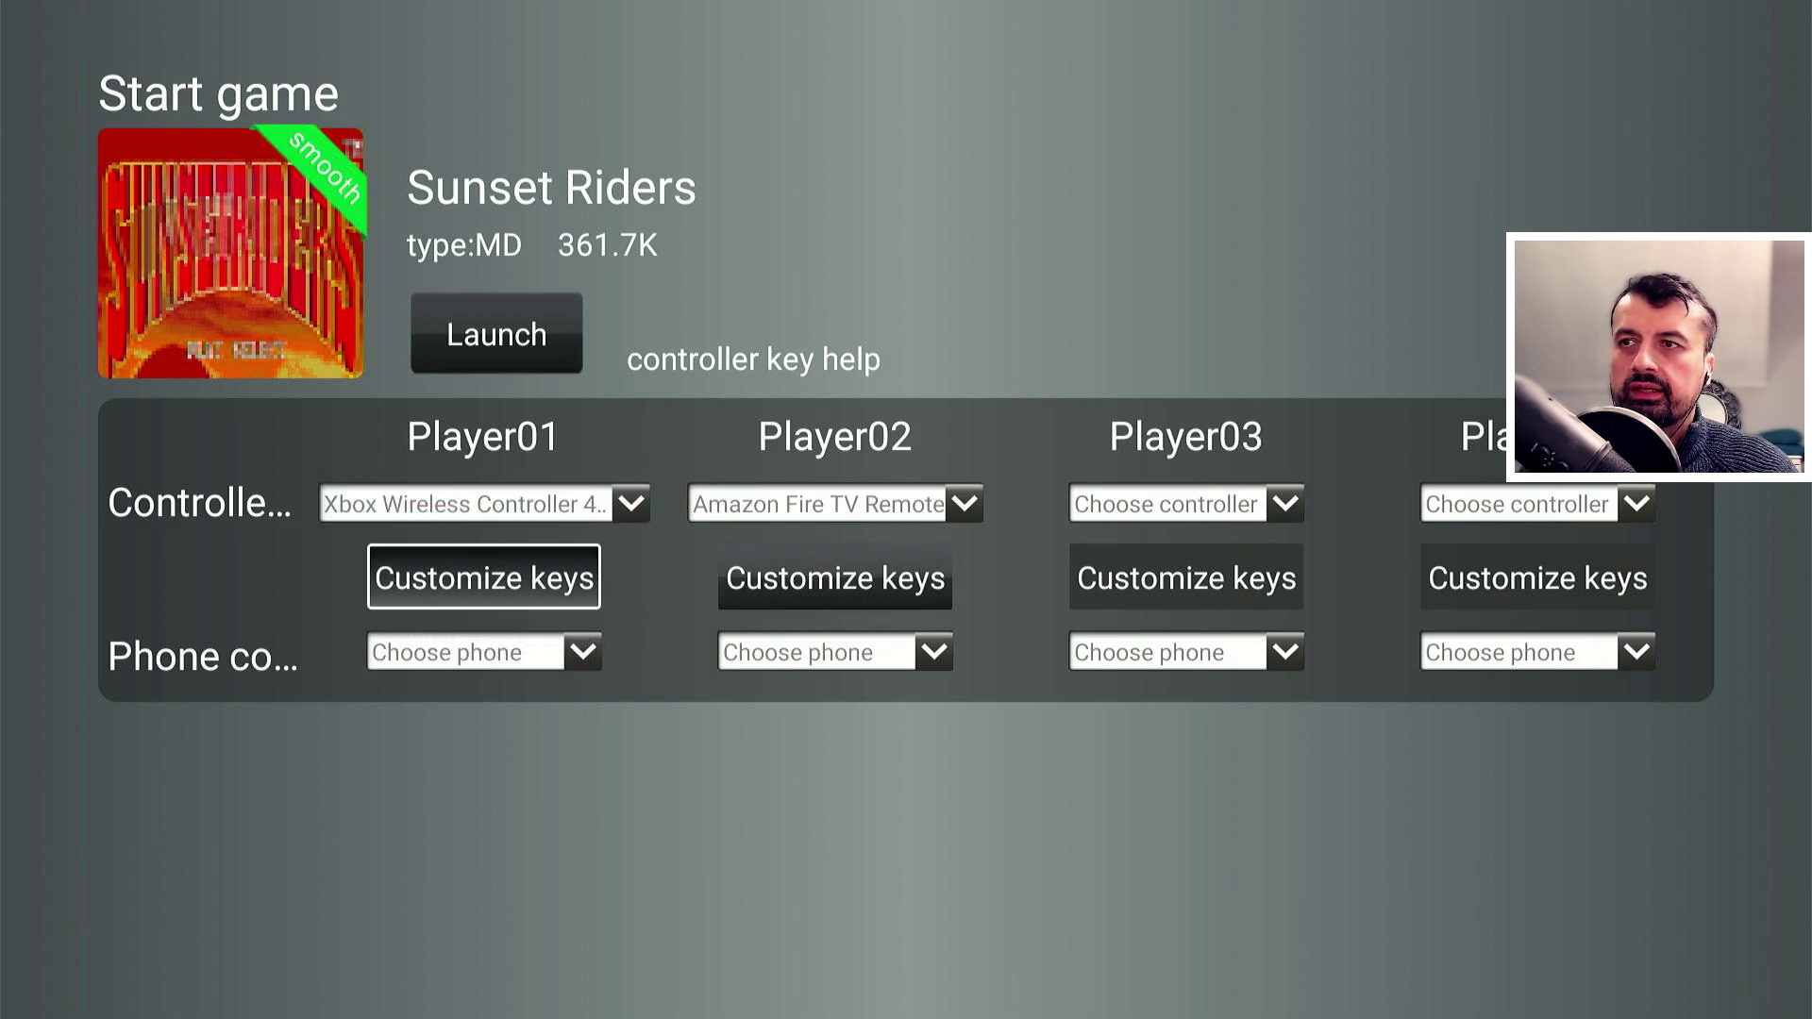
key("Return")
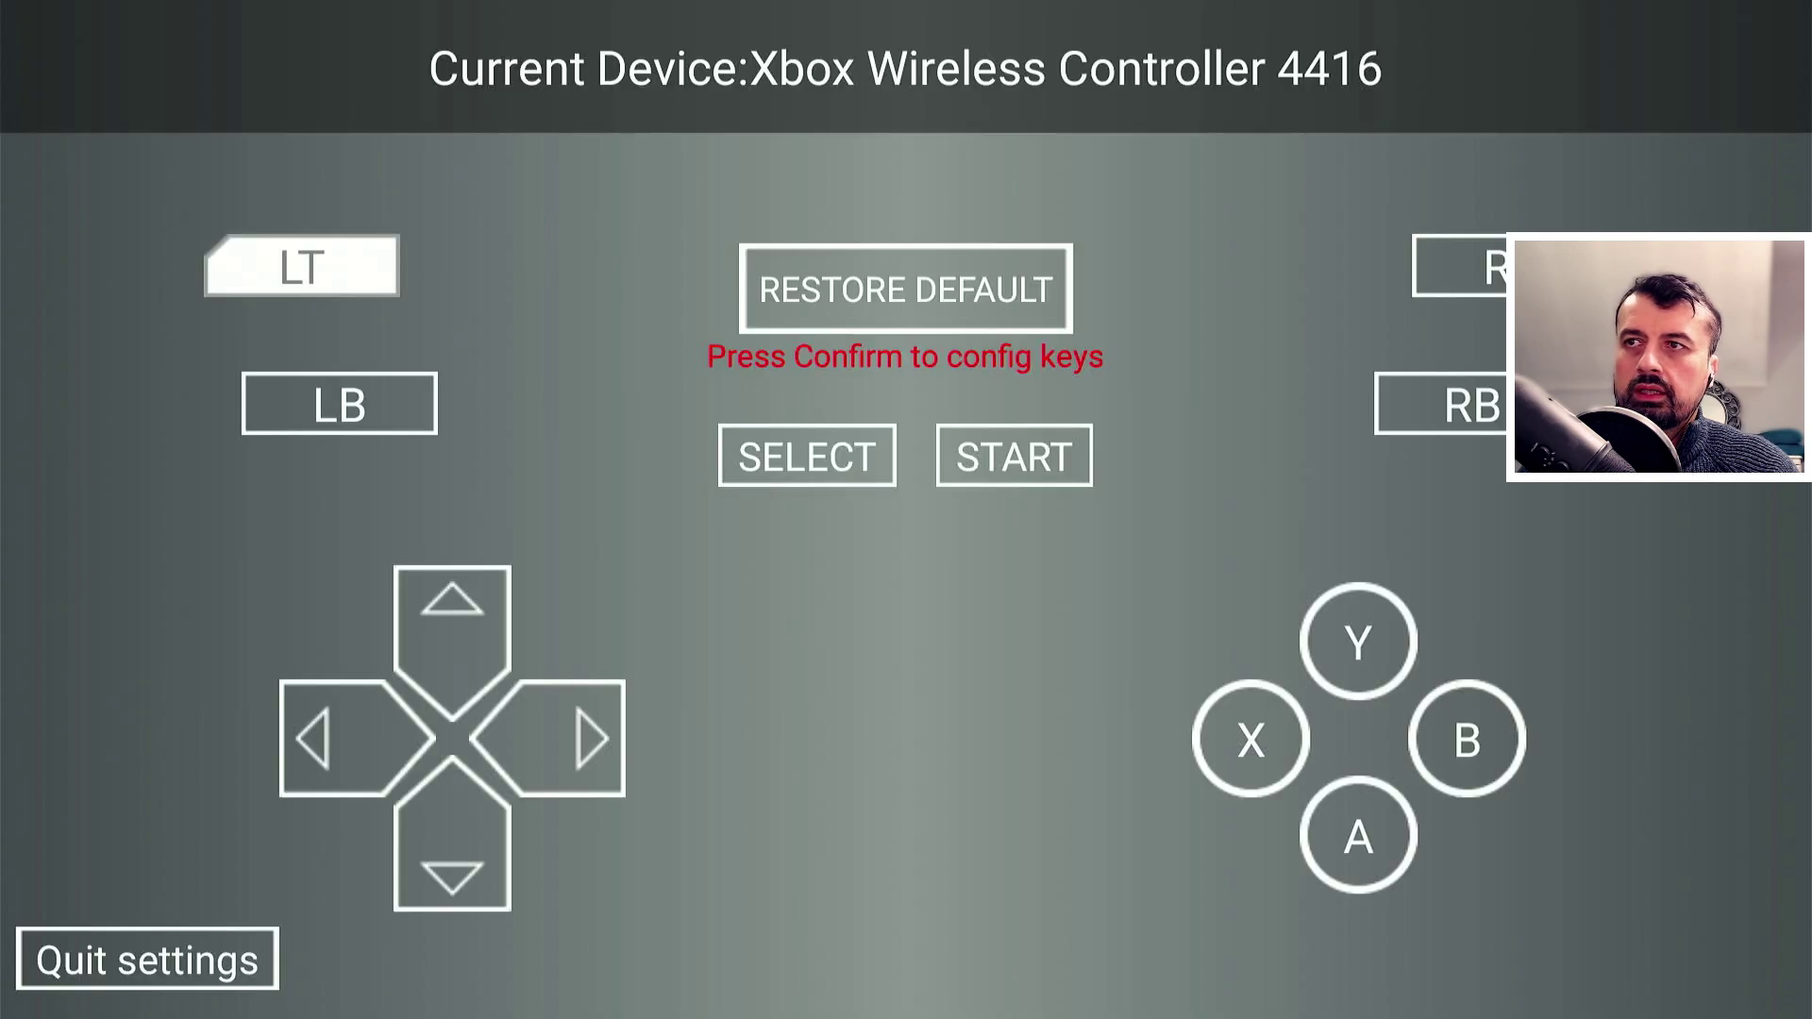
- Map the controller's SELECT and START keys
key("Down")
key("Right")
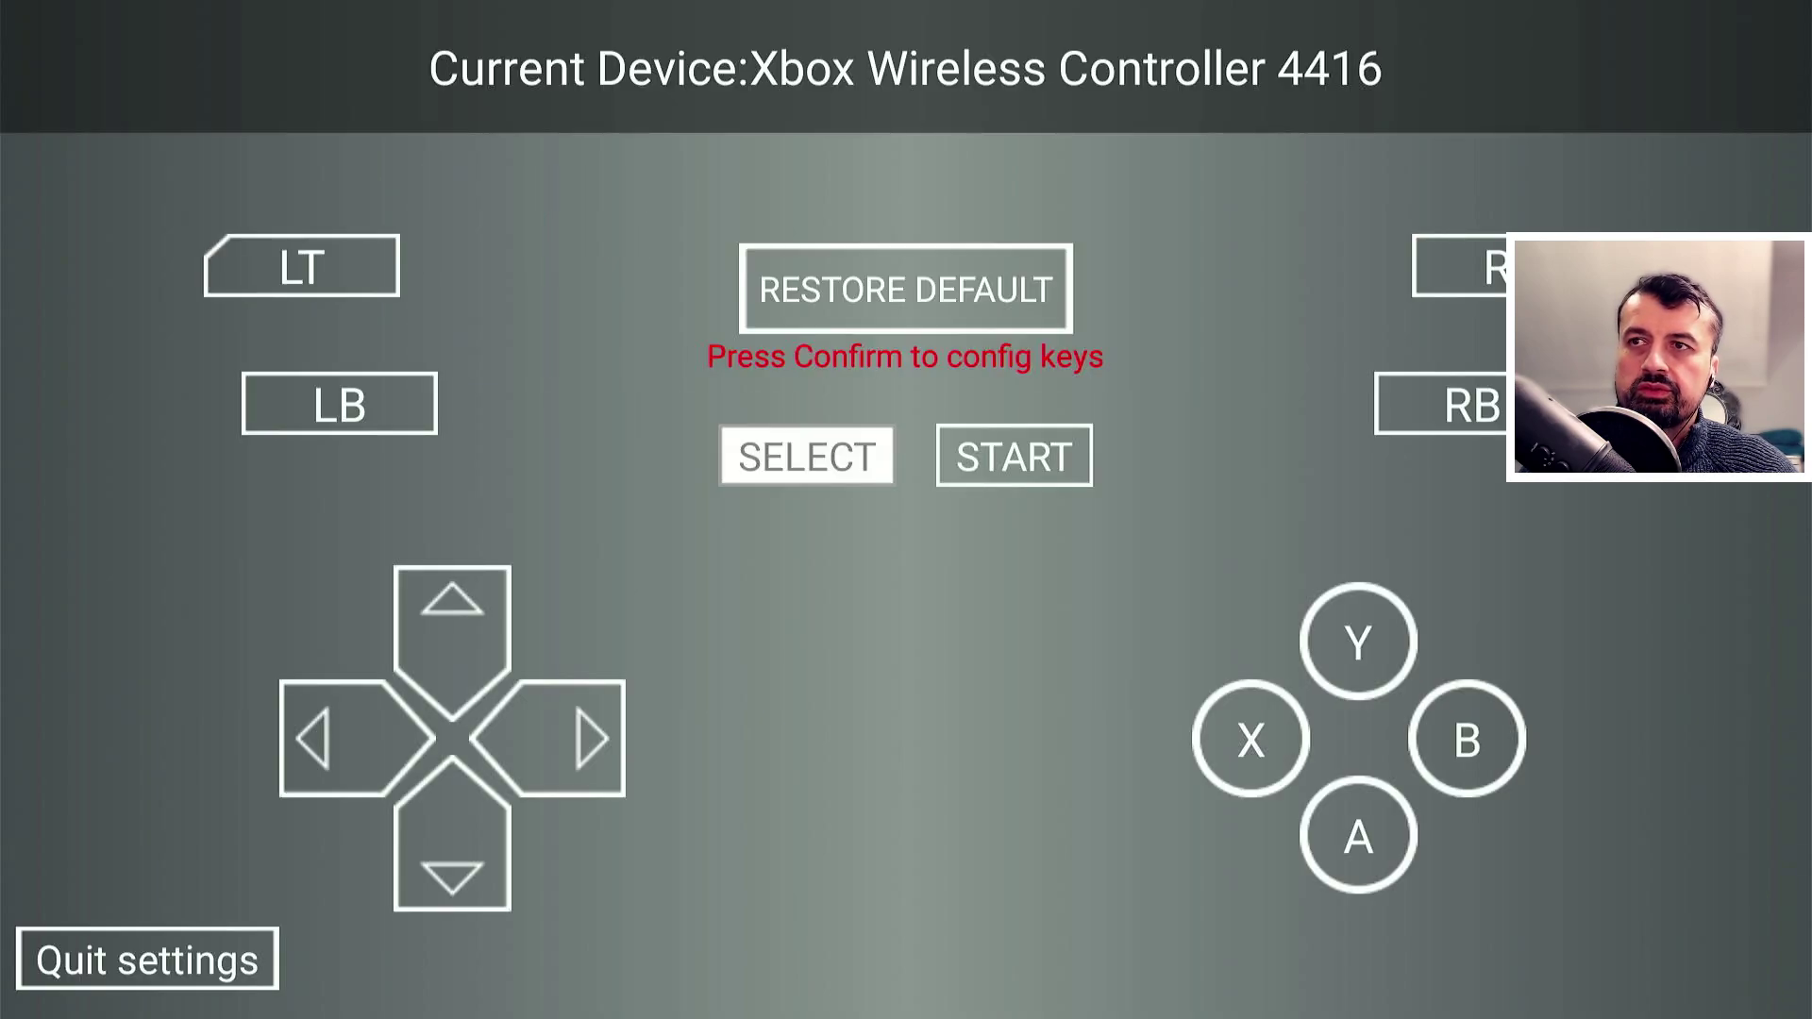
key("Return")
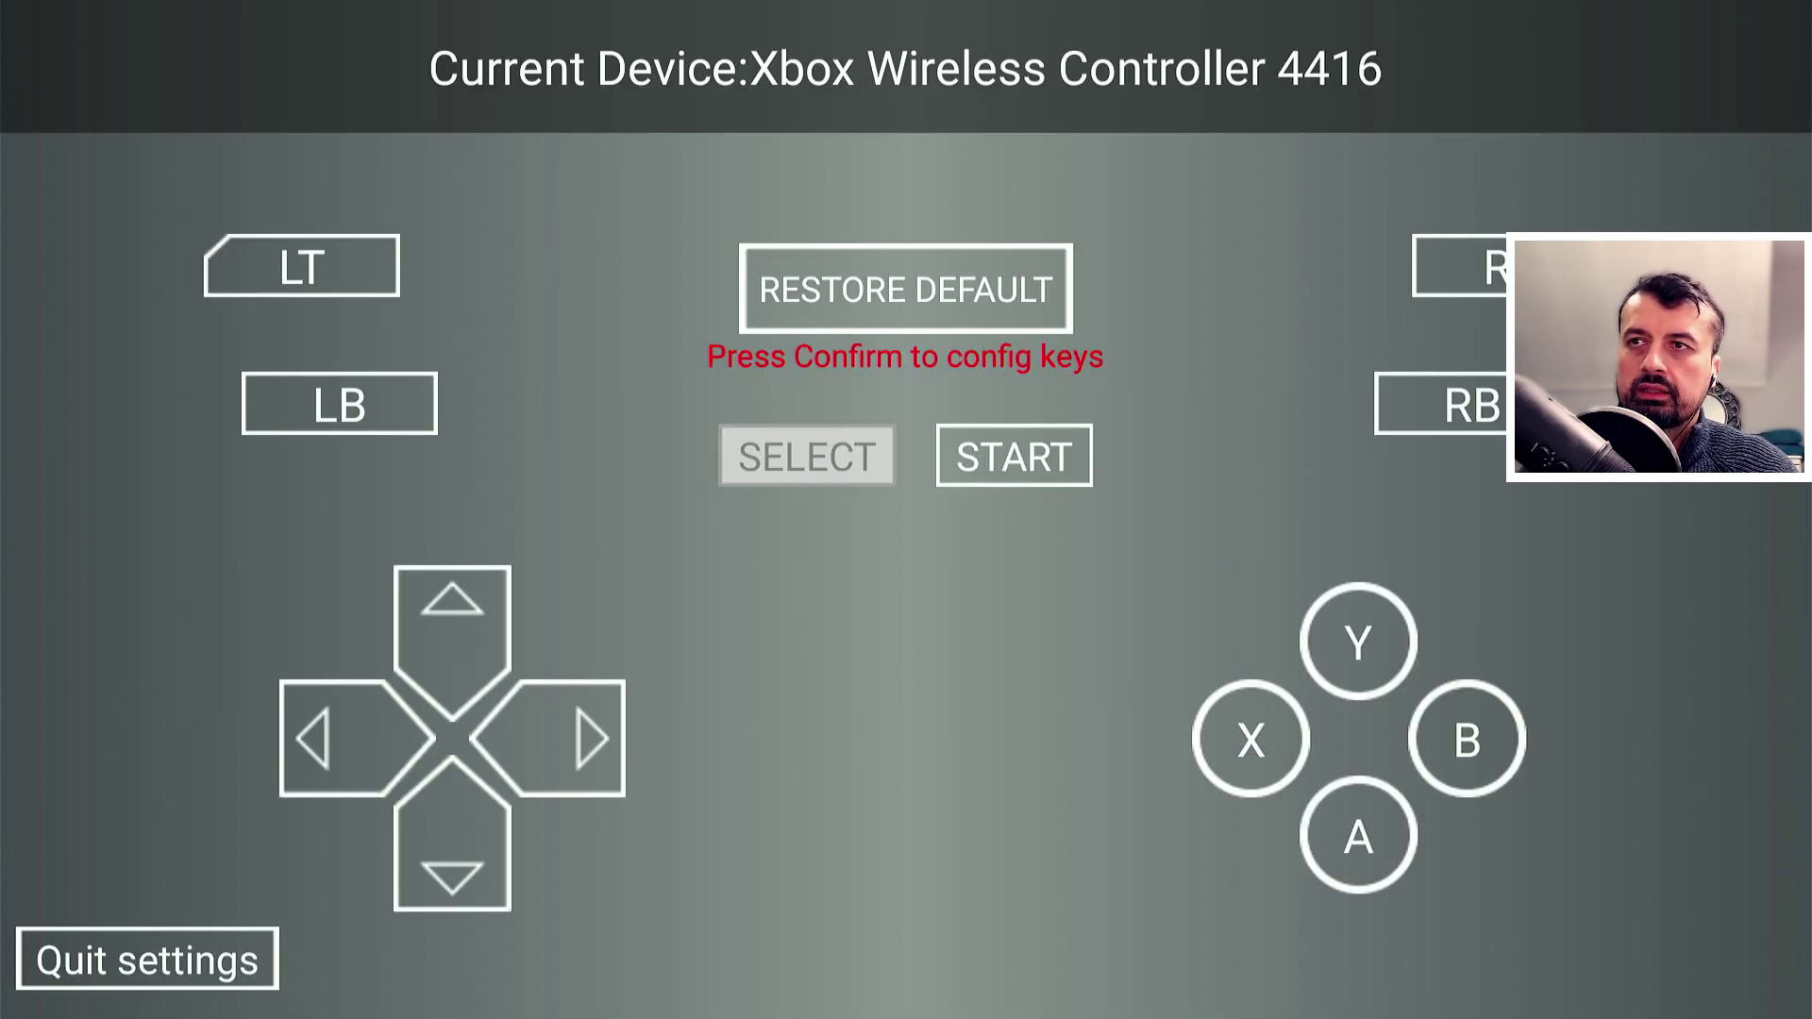
key("Escape")
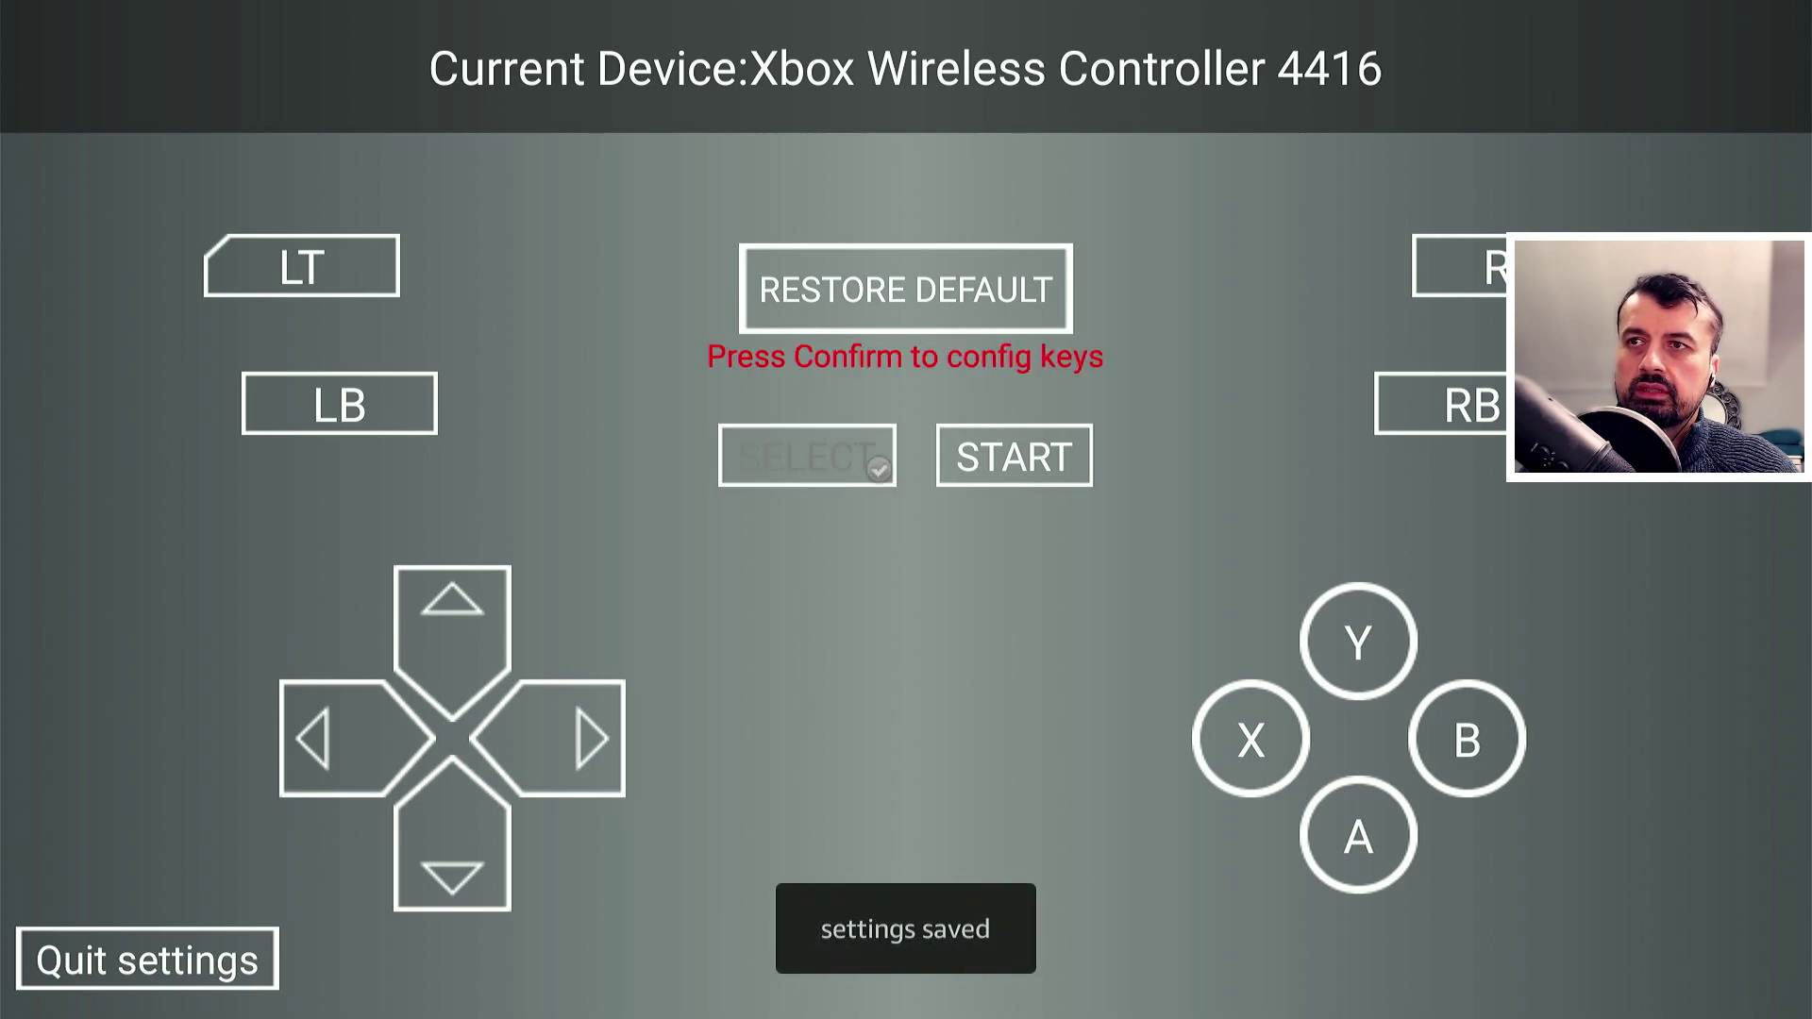
key("Right")
key("Return")
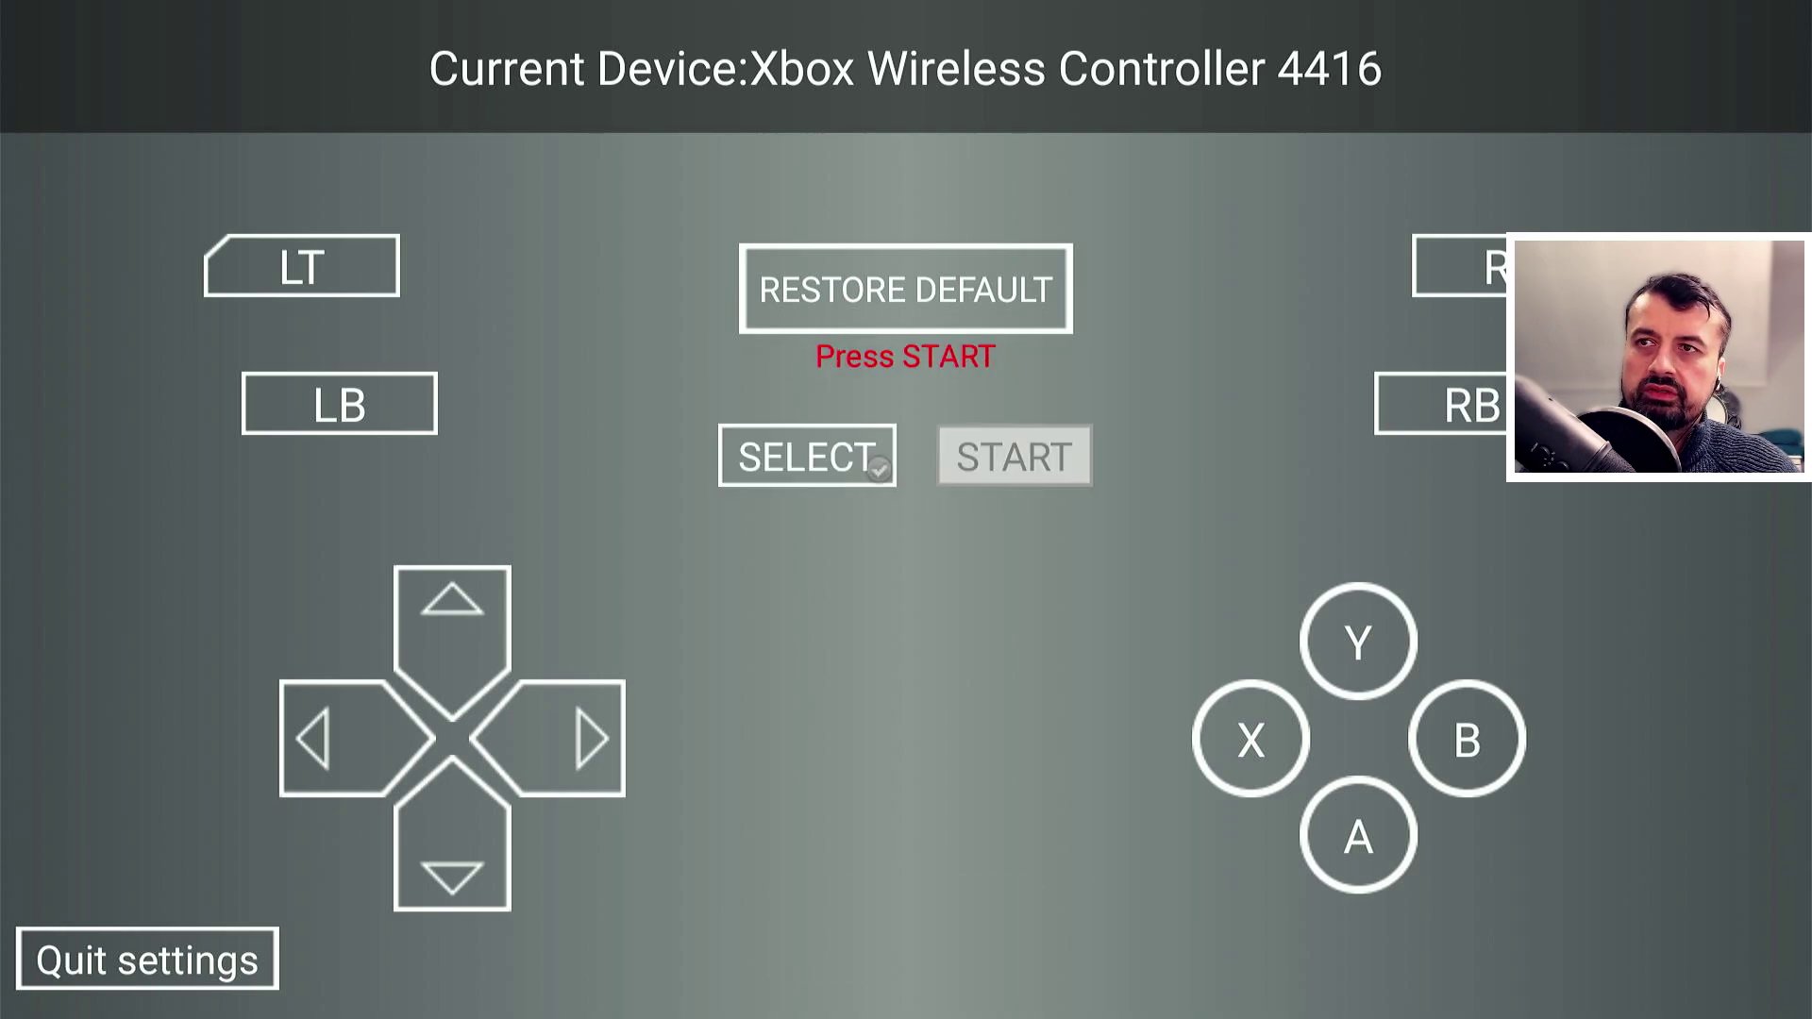
key("Escape")
- Map the A, B, X and Y face buttons
key("Down")
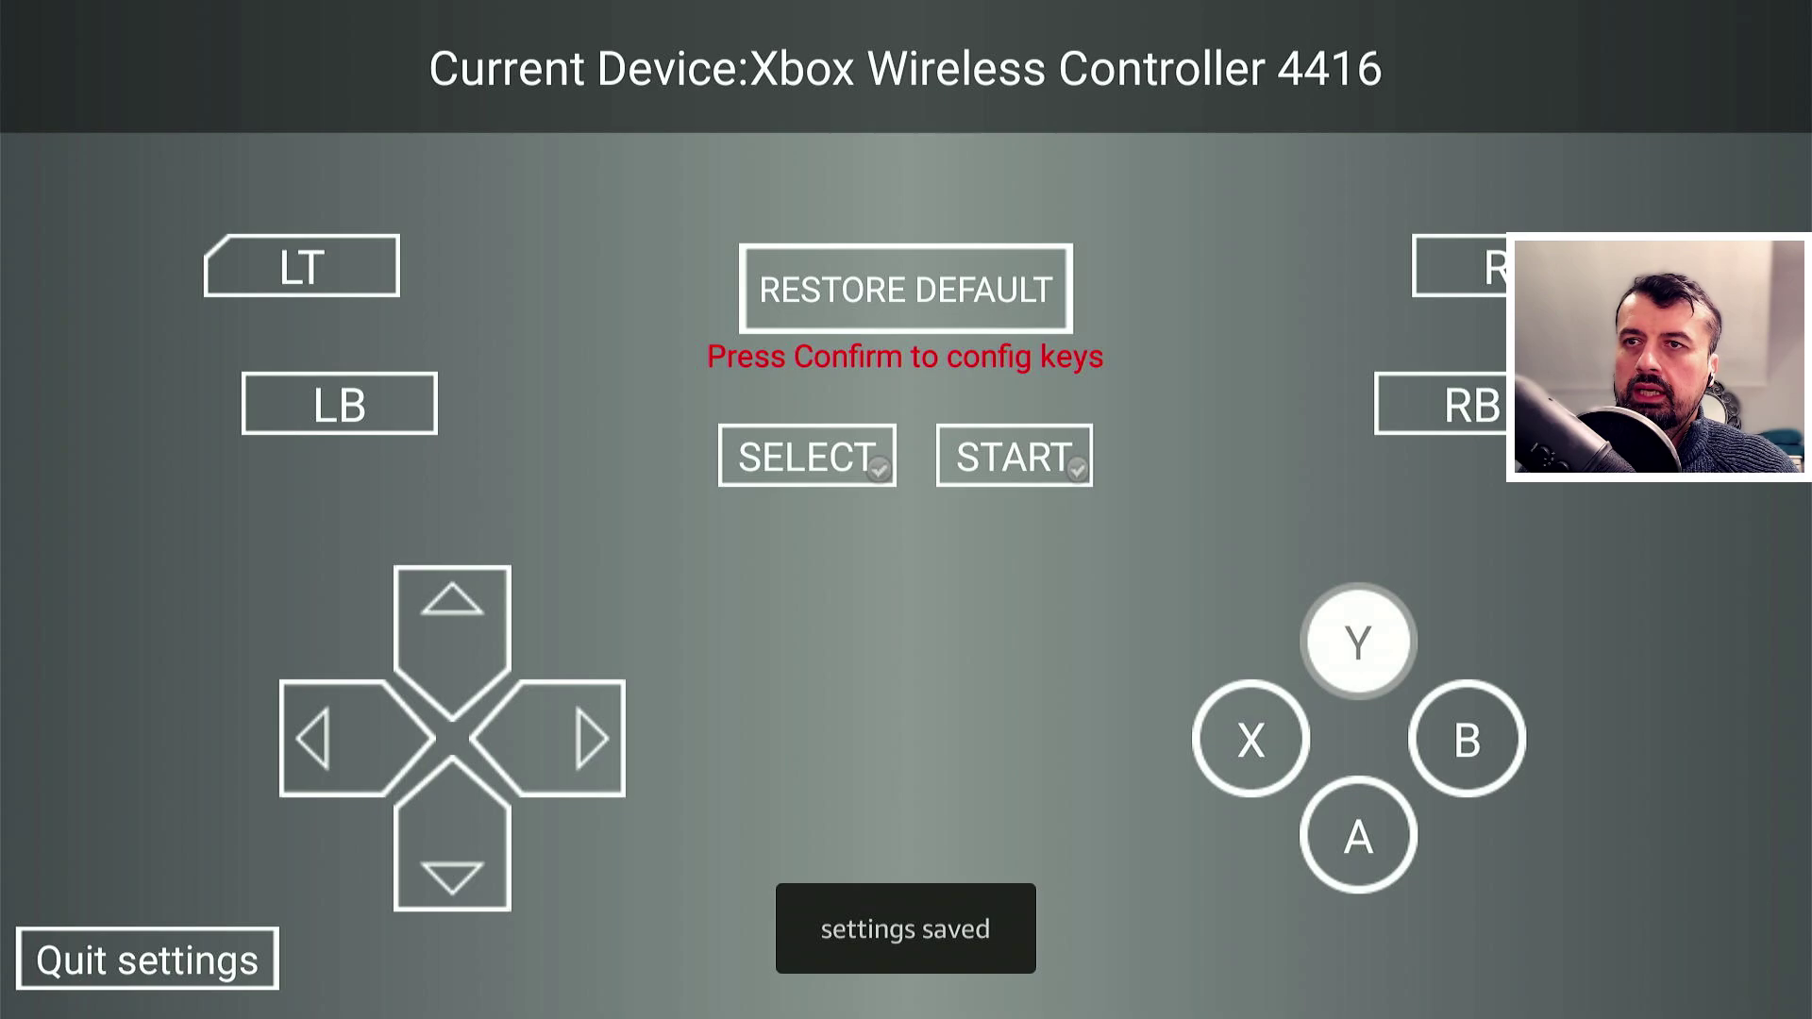
key("Left")
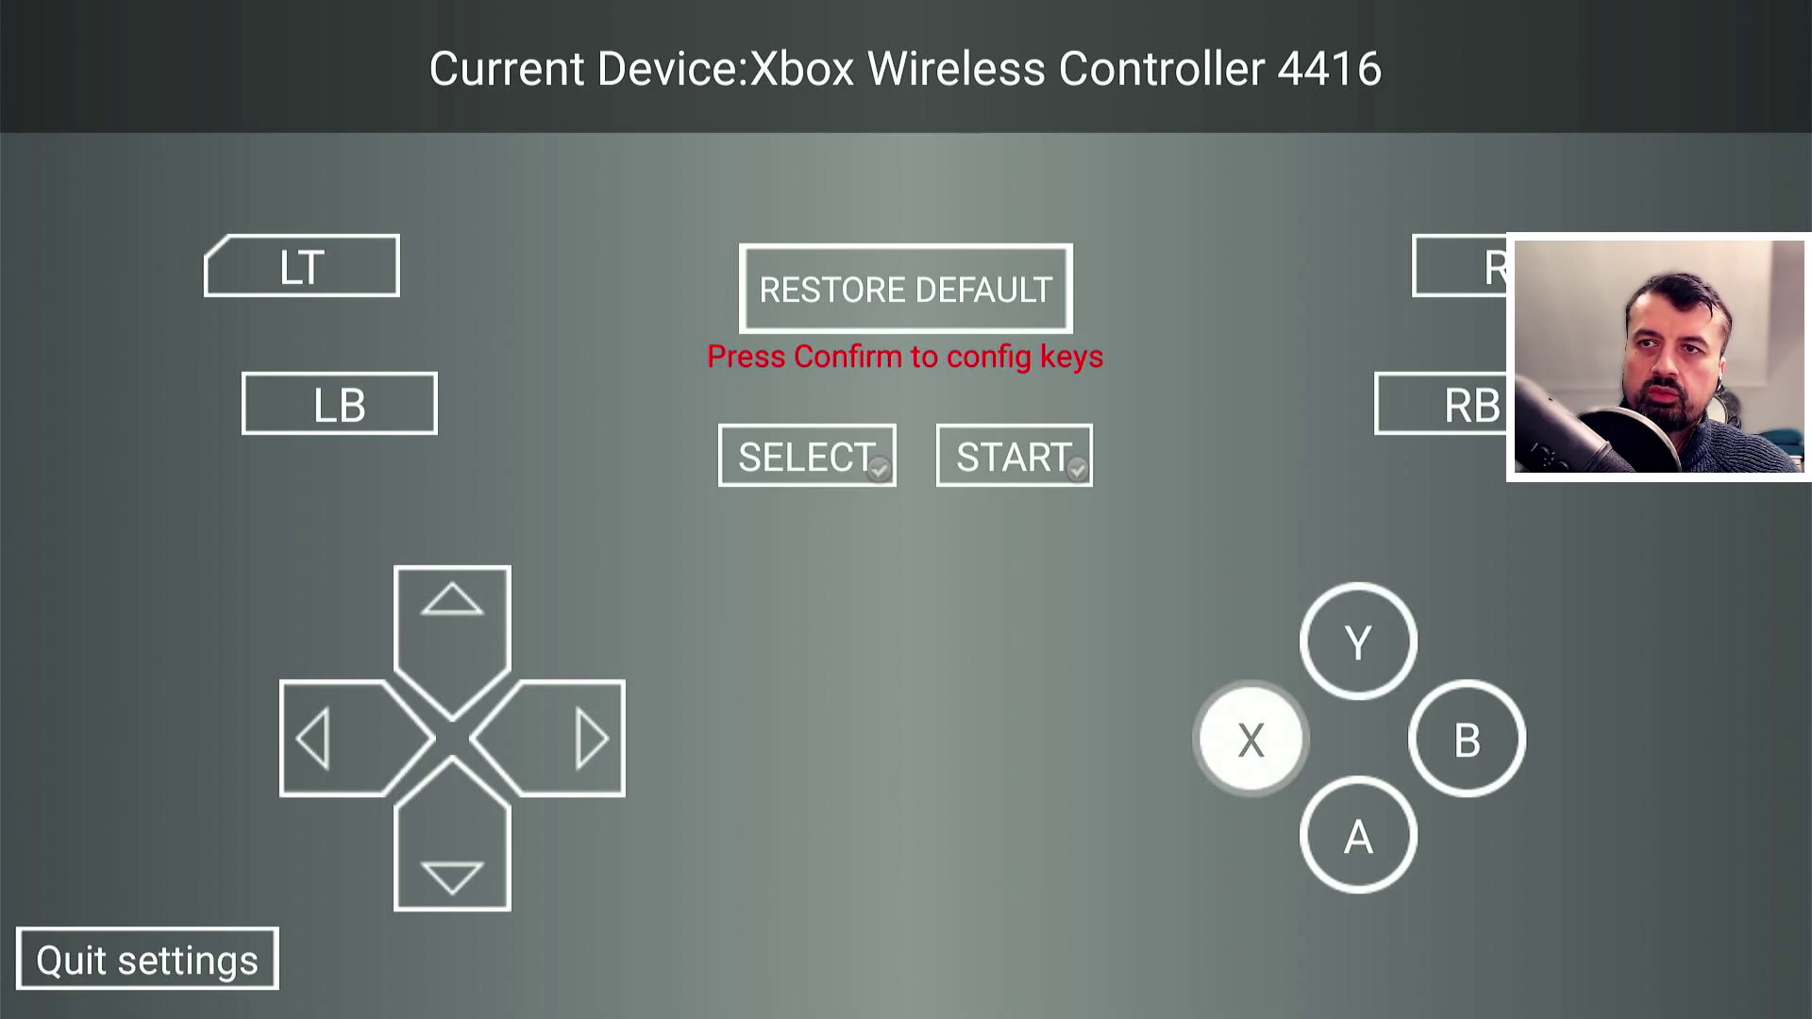
key("Down")
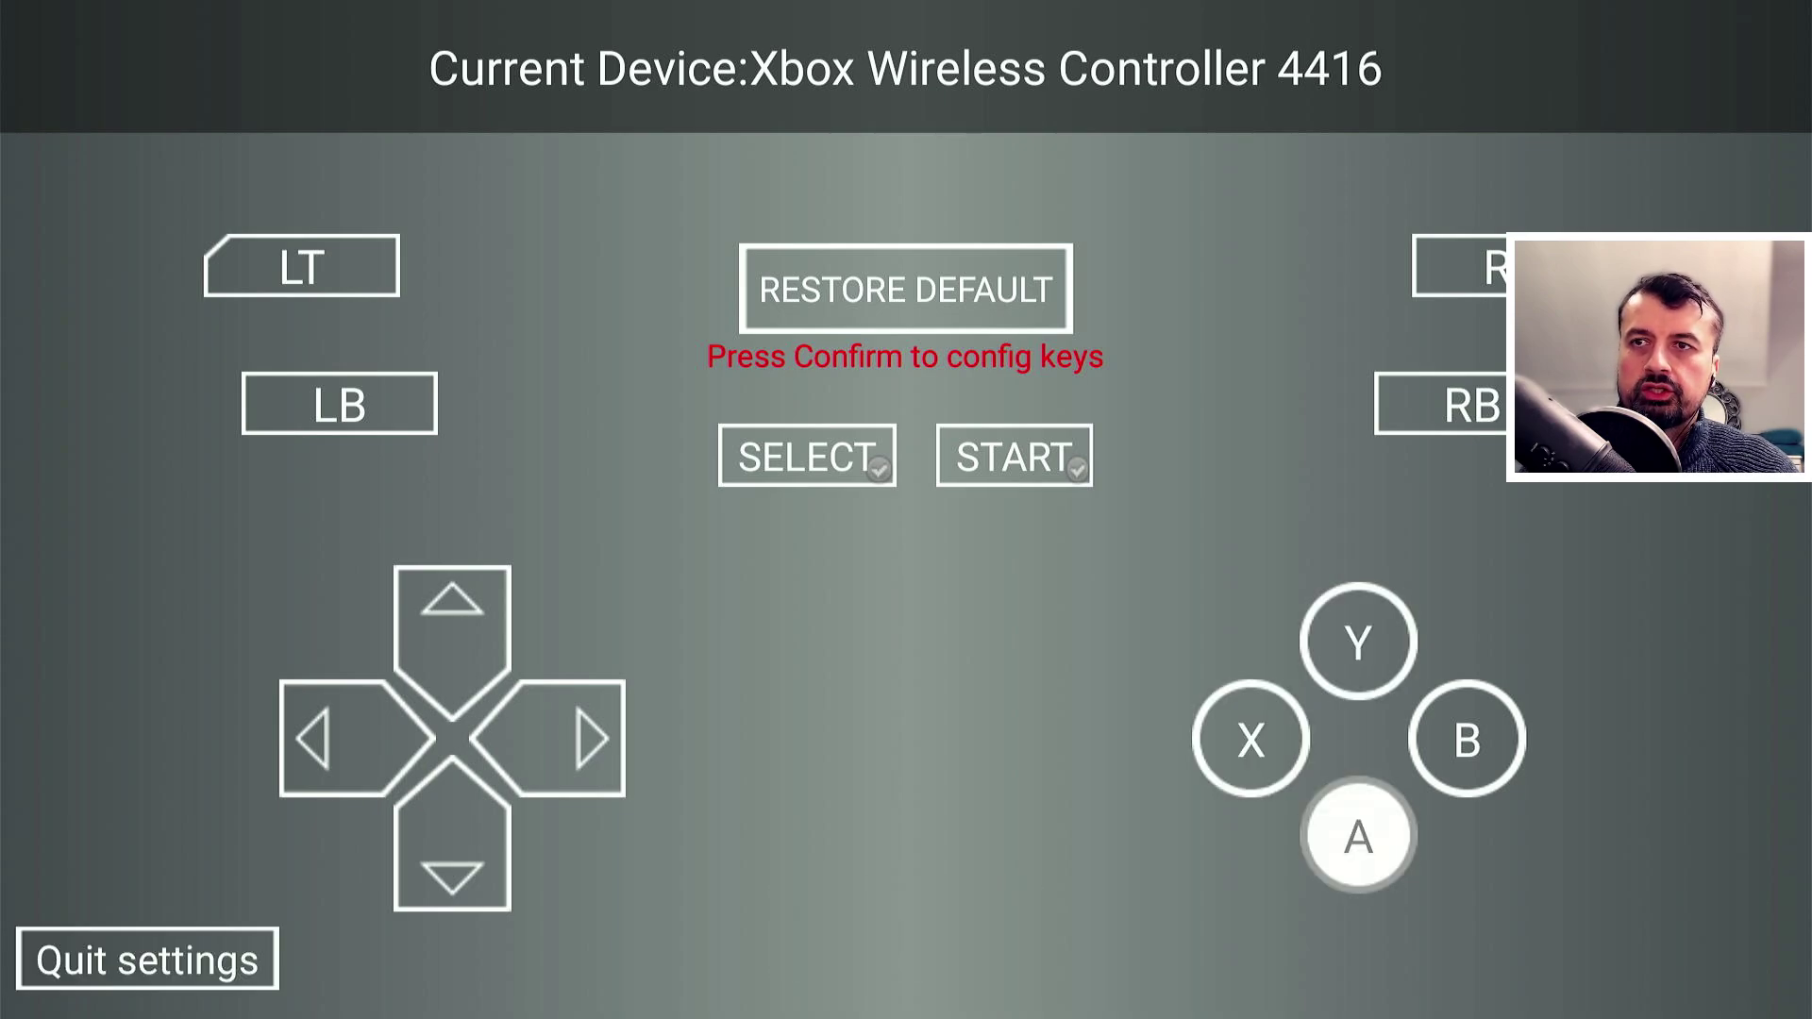
key("Return")
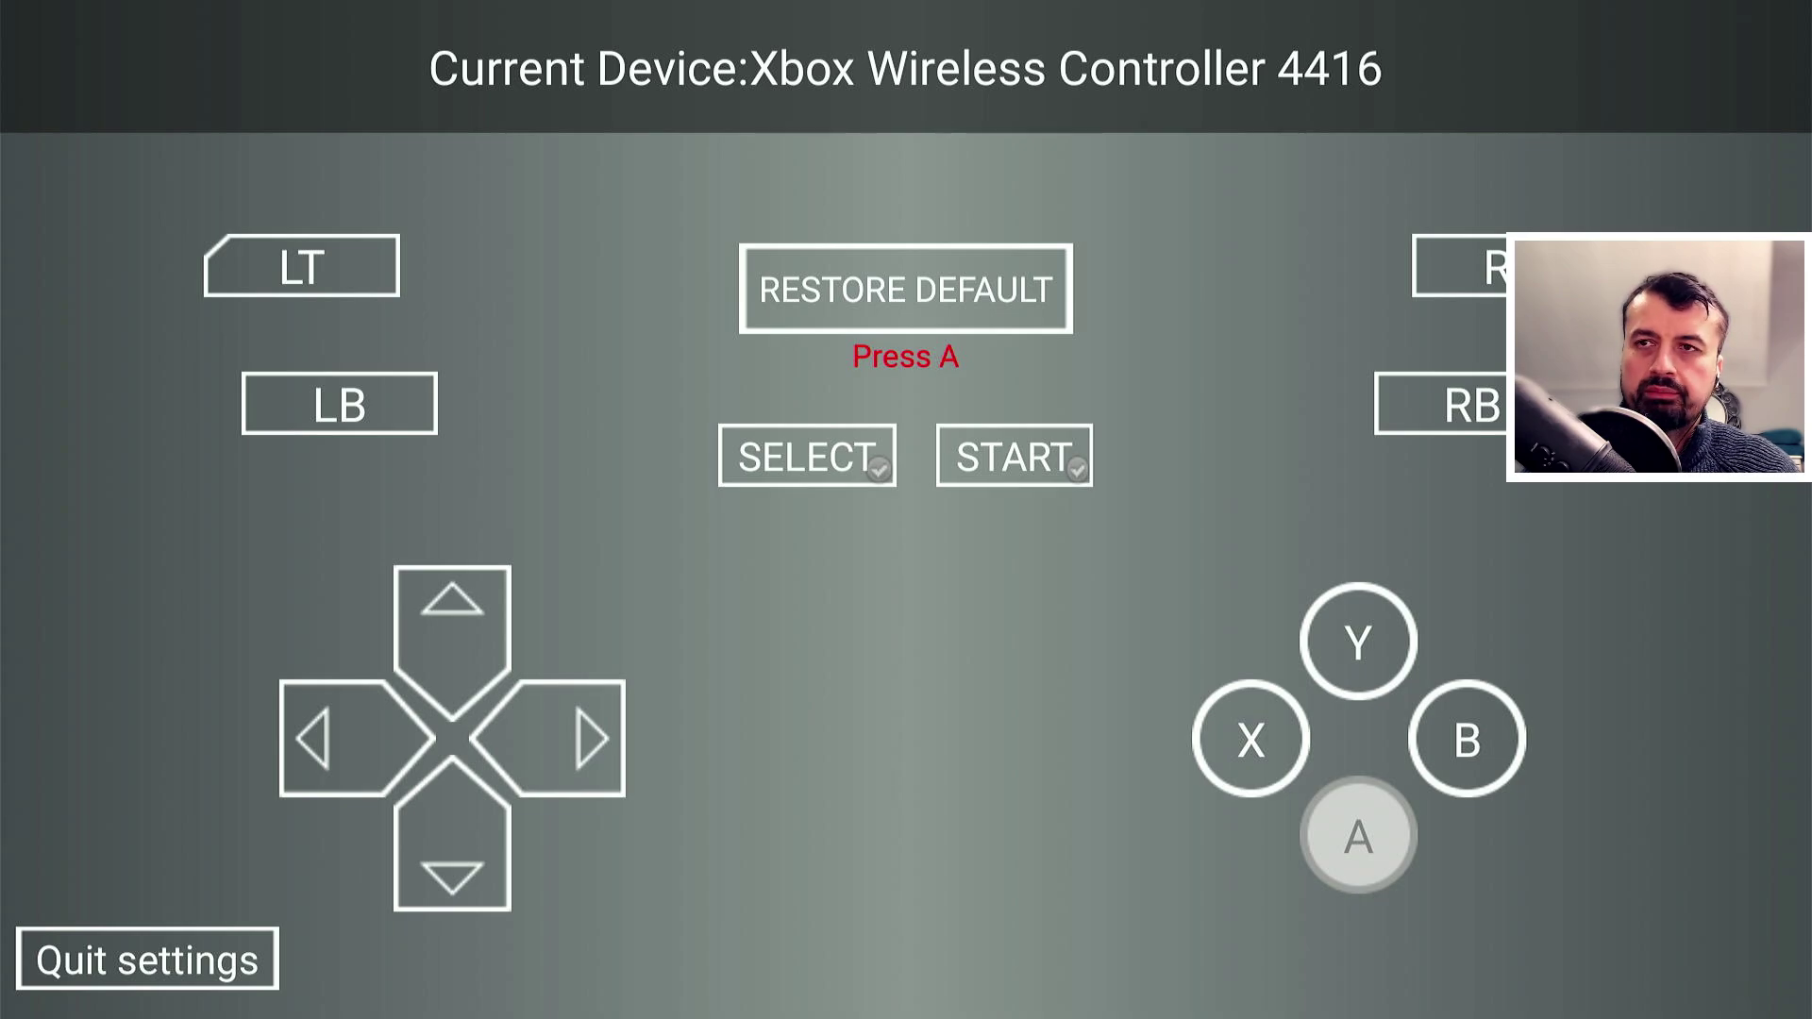
key("a")
key("Left")
key("Down")
key("Right")
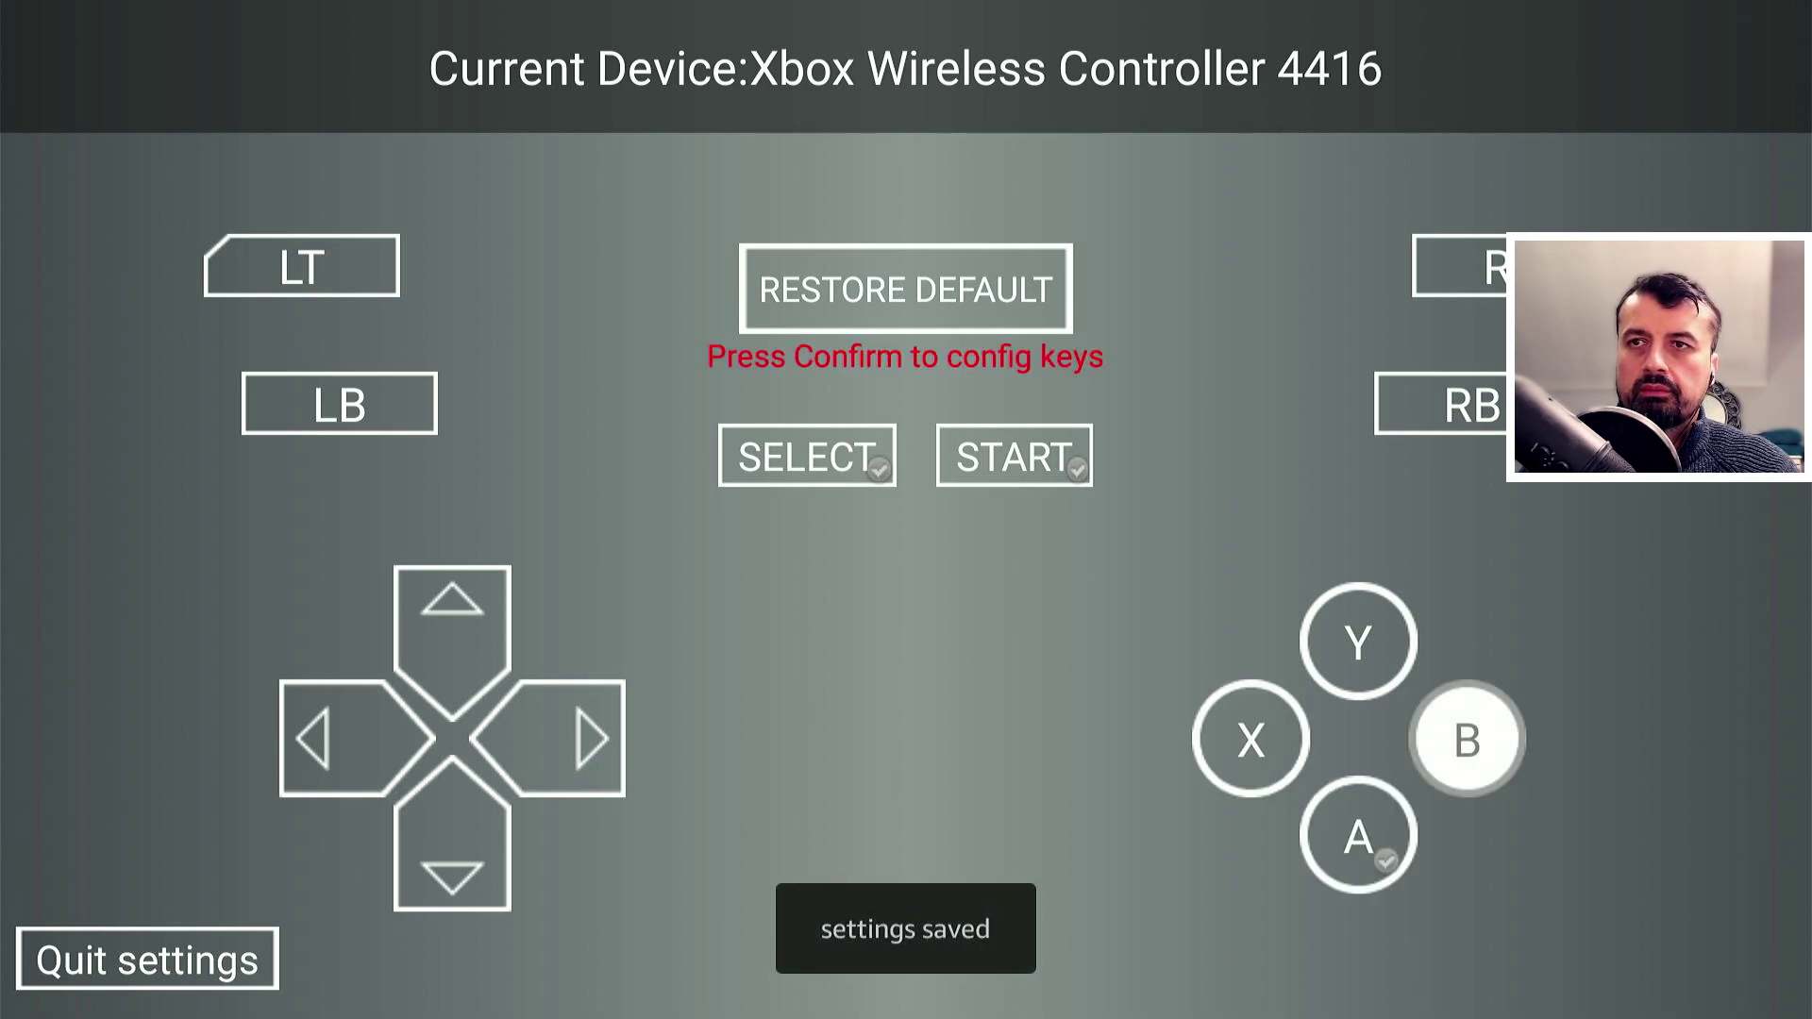
key("Return")
key("b")
- Map the D-pad directions, starting with Up and Right
key("Left")
key("Up")
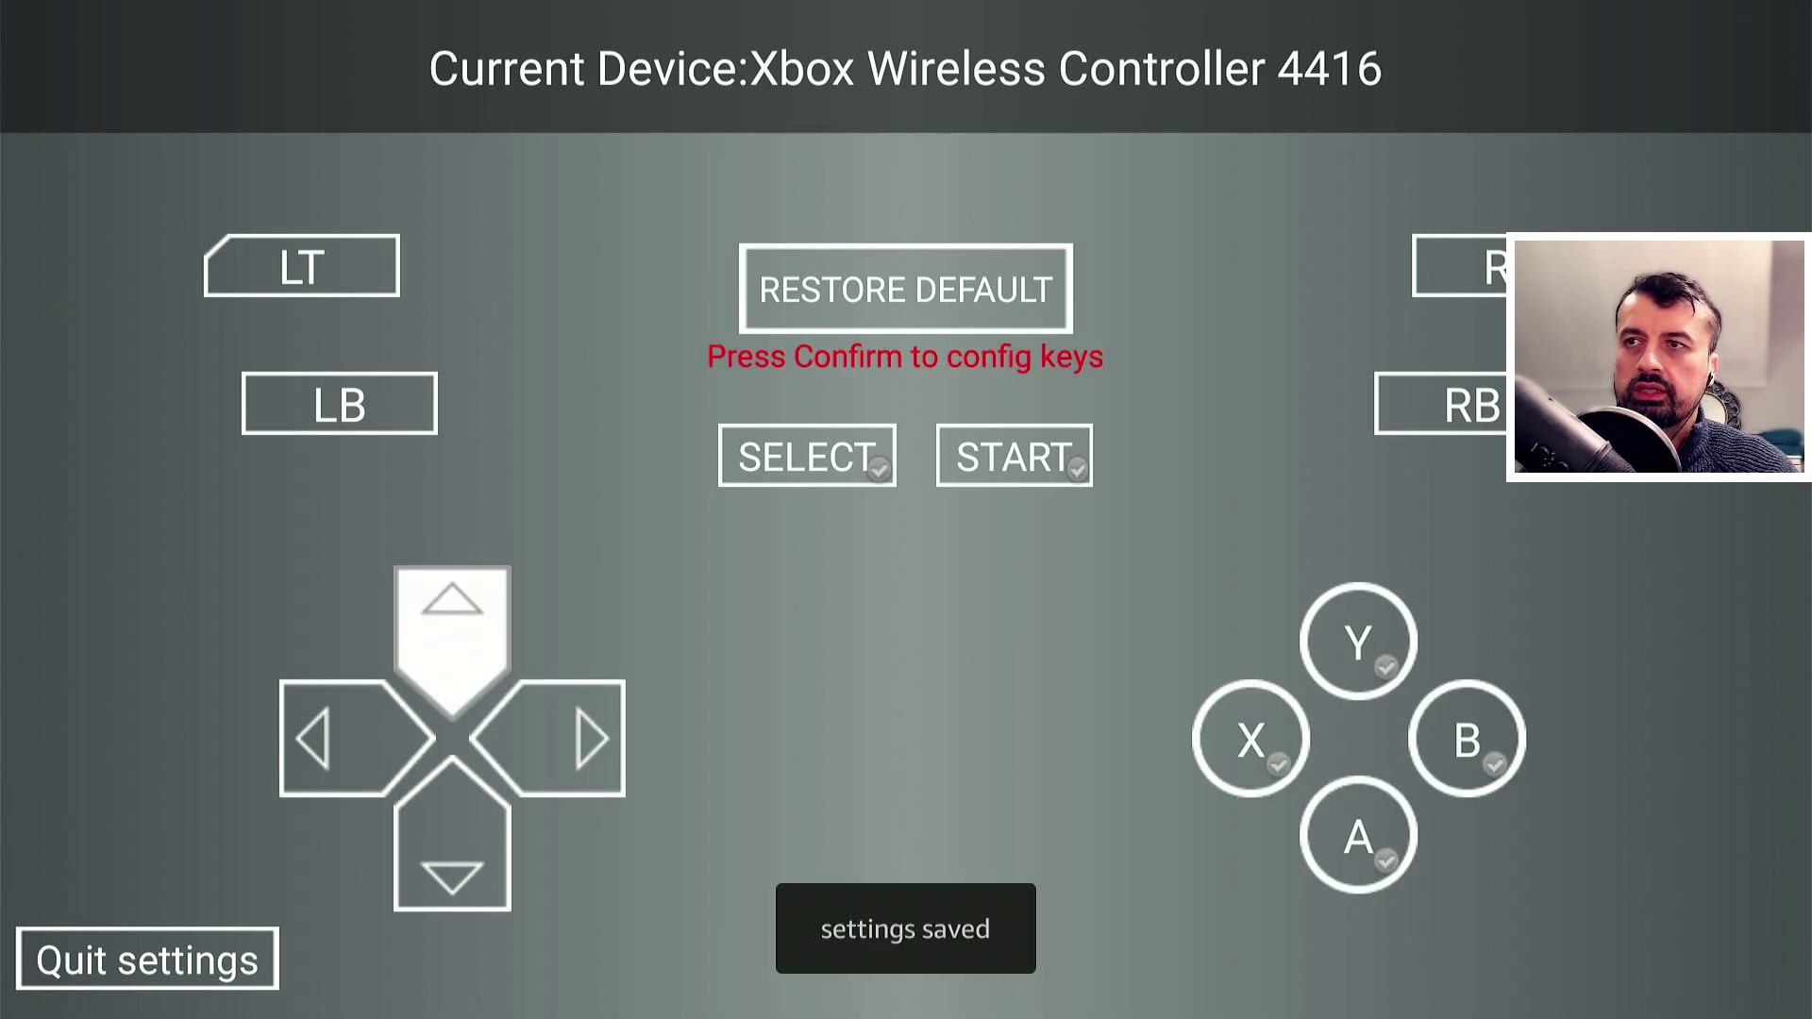
key("Return")
key("Up")
key("Right")
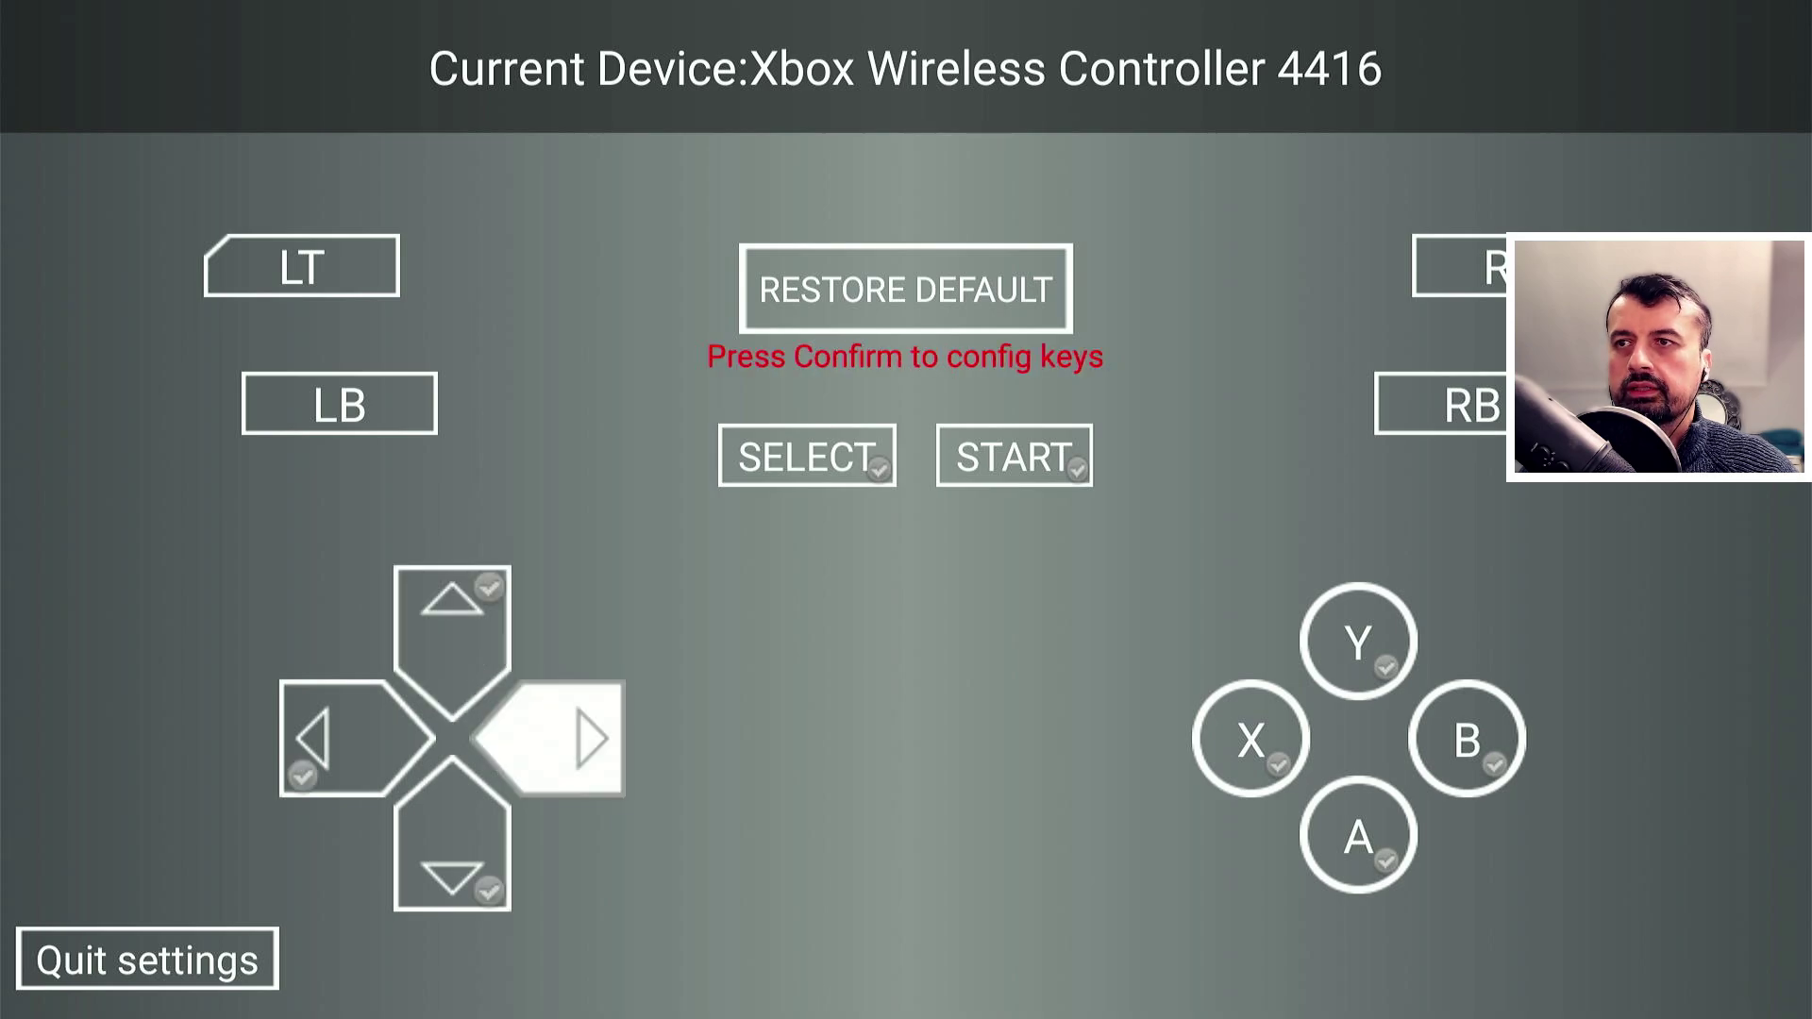
key("Return")
key("Right")
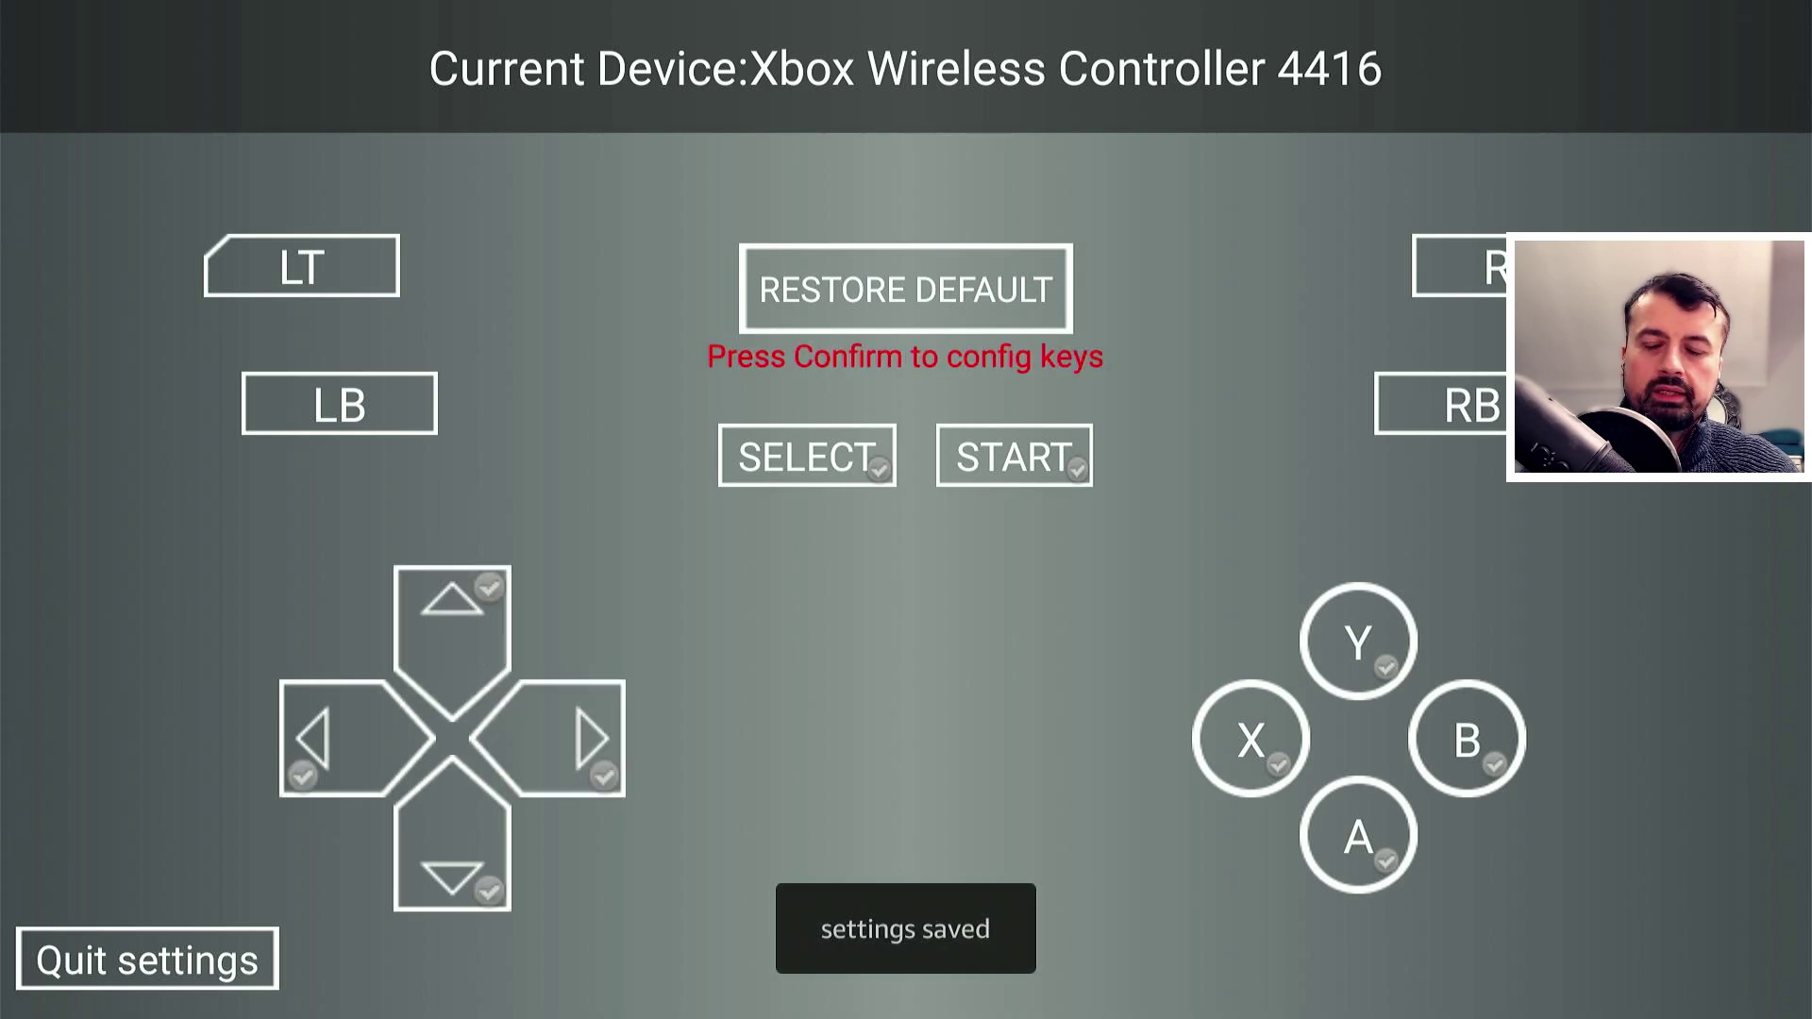
- Leave key setup and launch Sunset Riders to play with the Xbox controller
key("Escape")
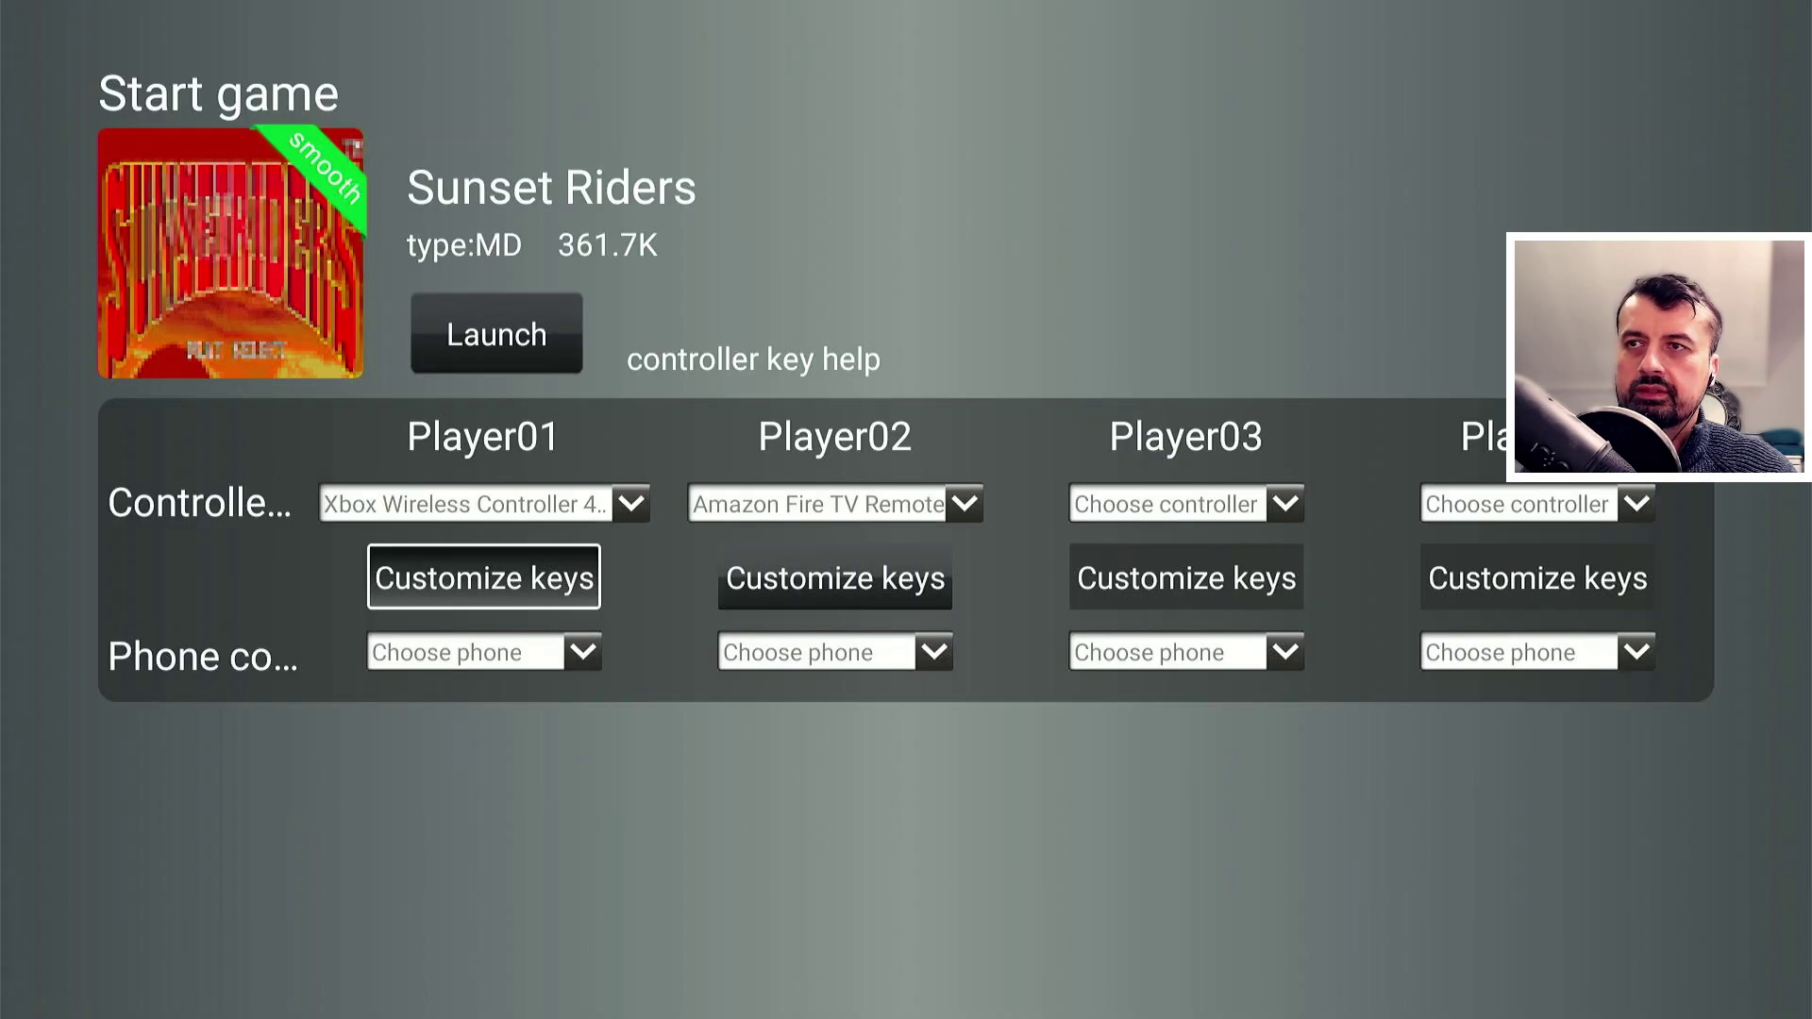
key("Up")
key("Up")
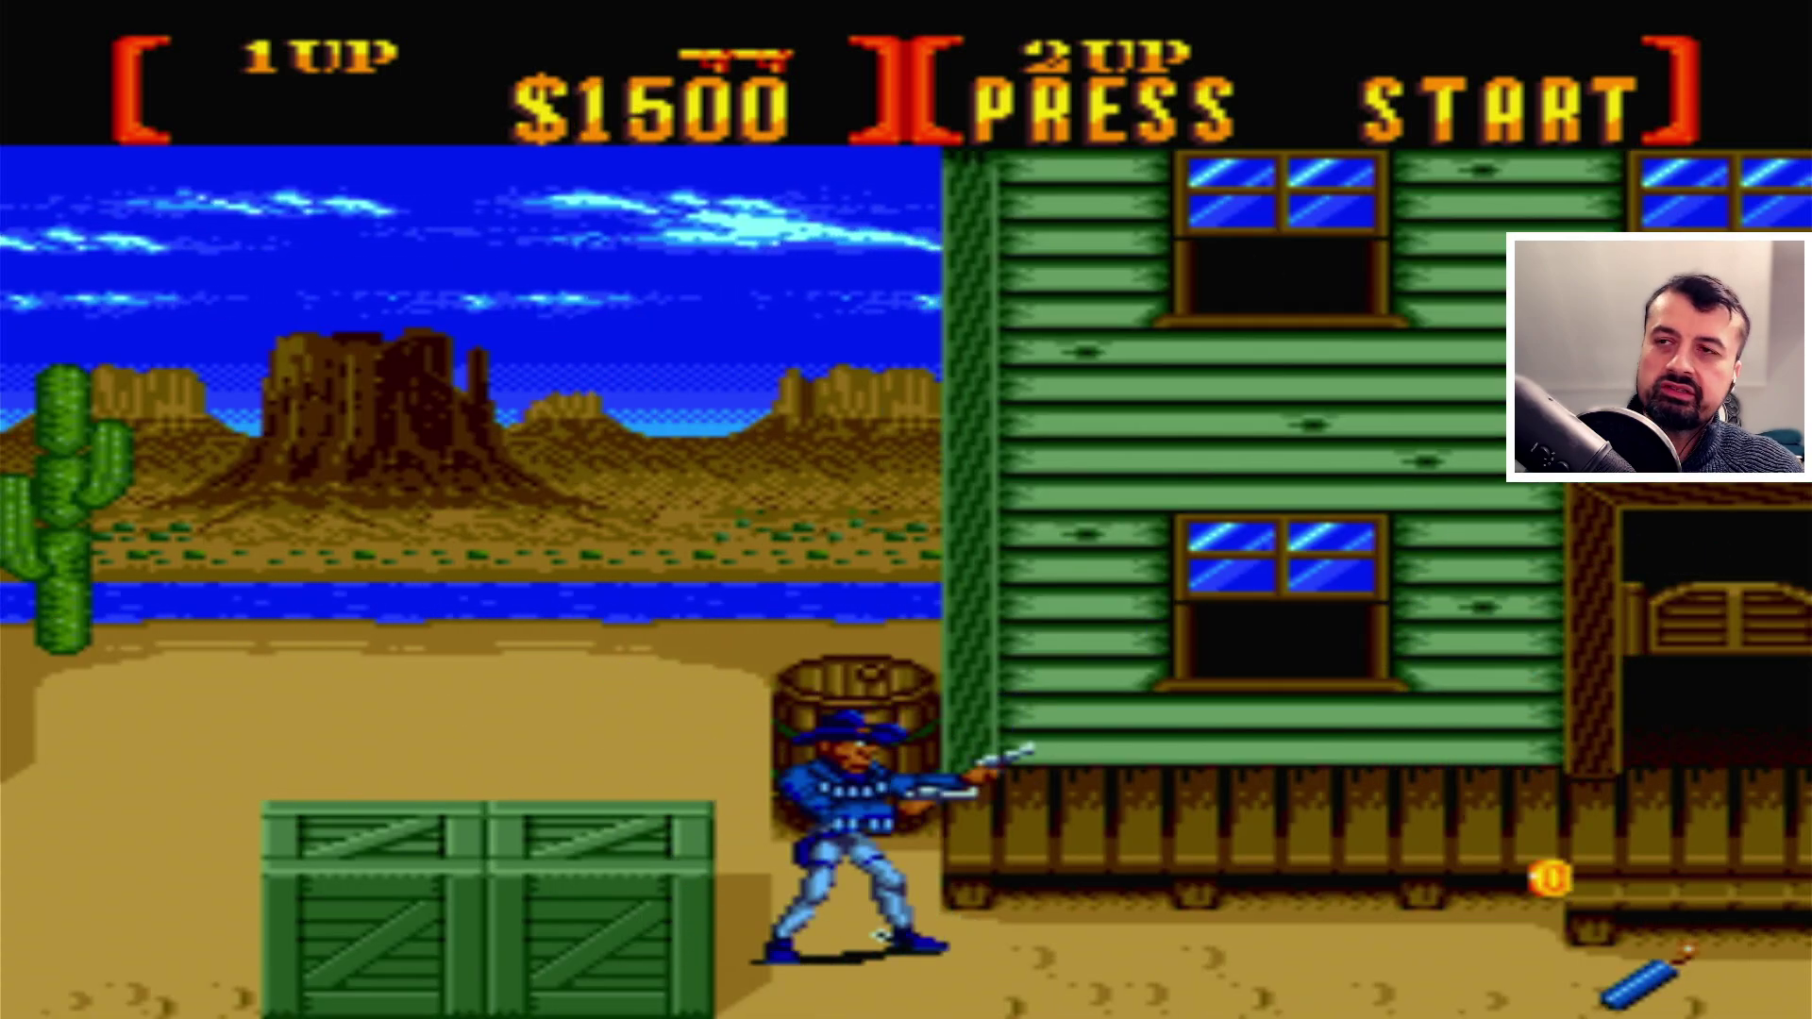
- Open the in-game menu and browse ReStart, Save State and Load State toward Exit
key("Escape")
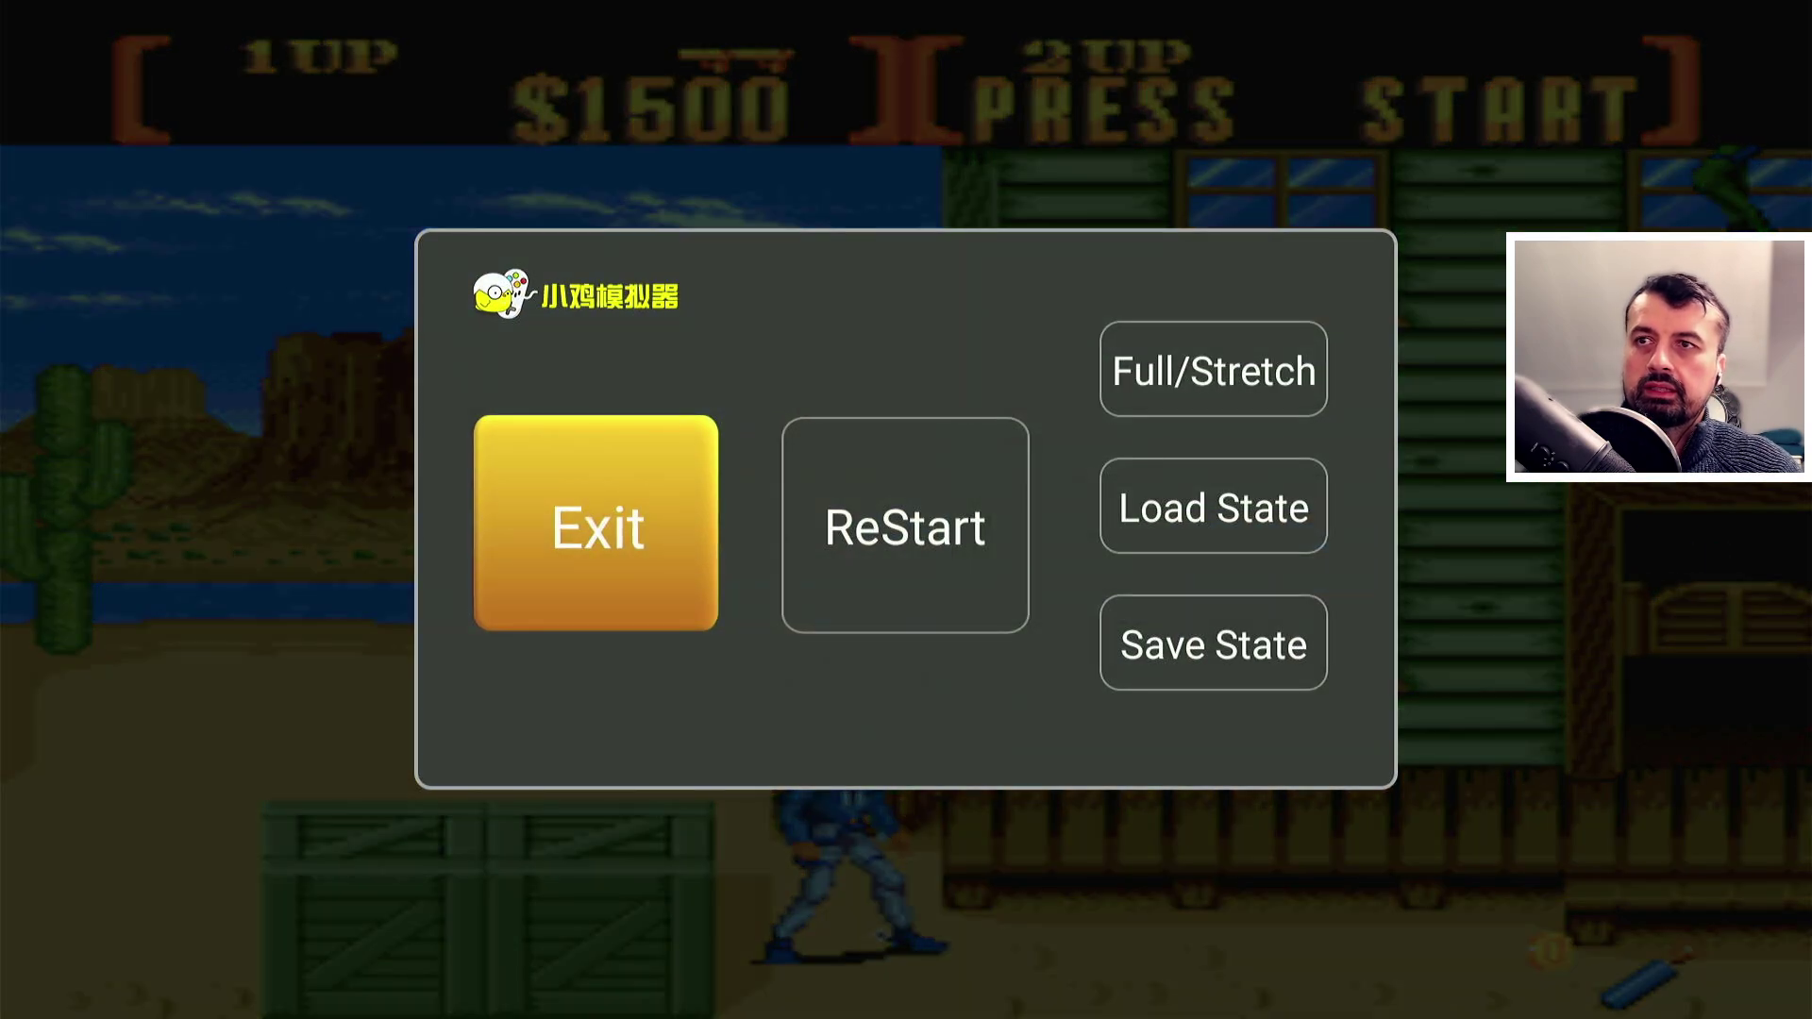
key("Right")
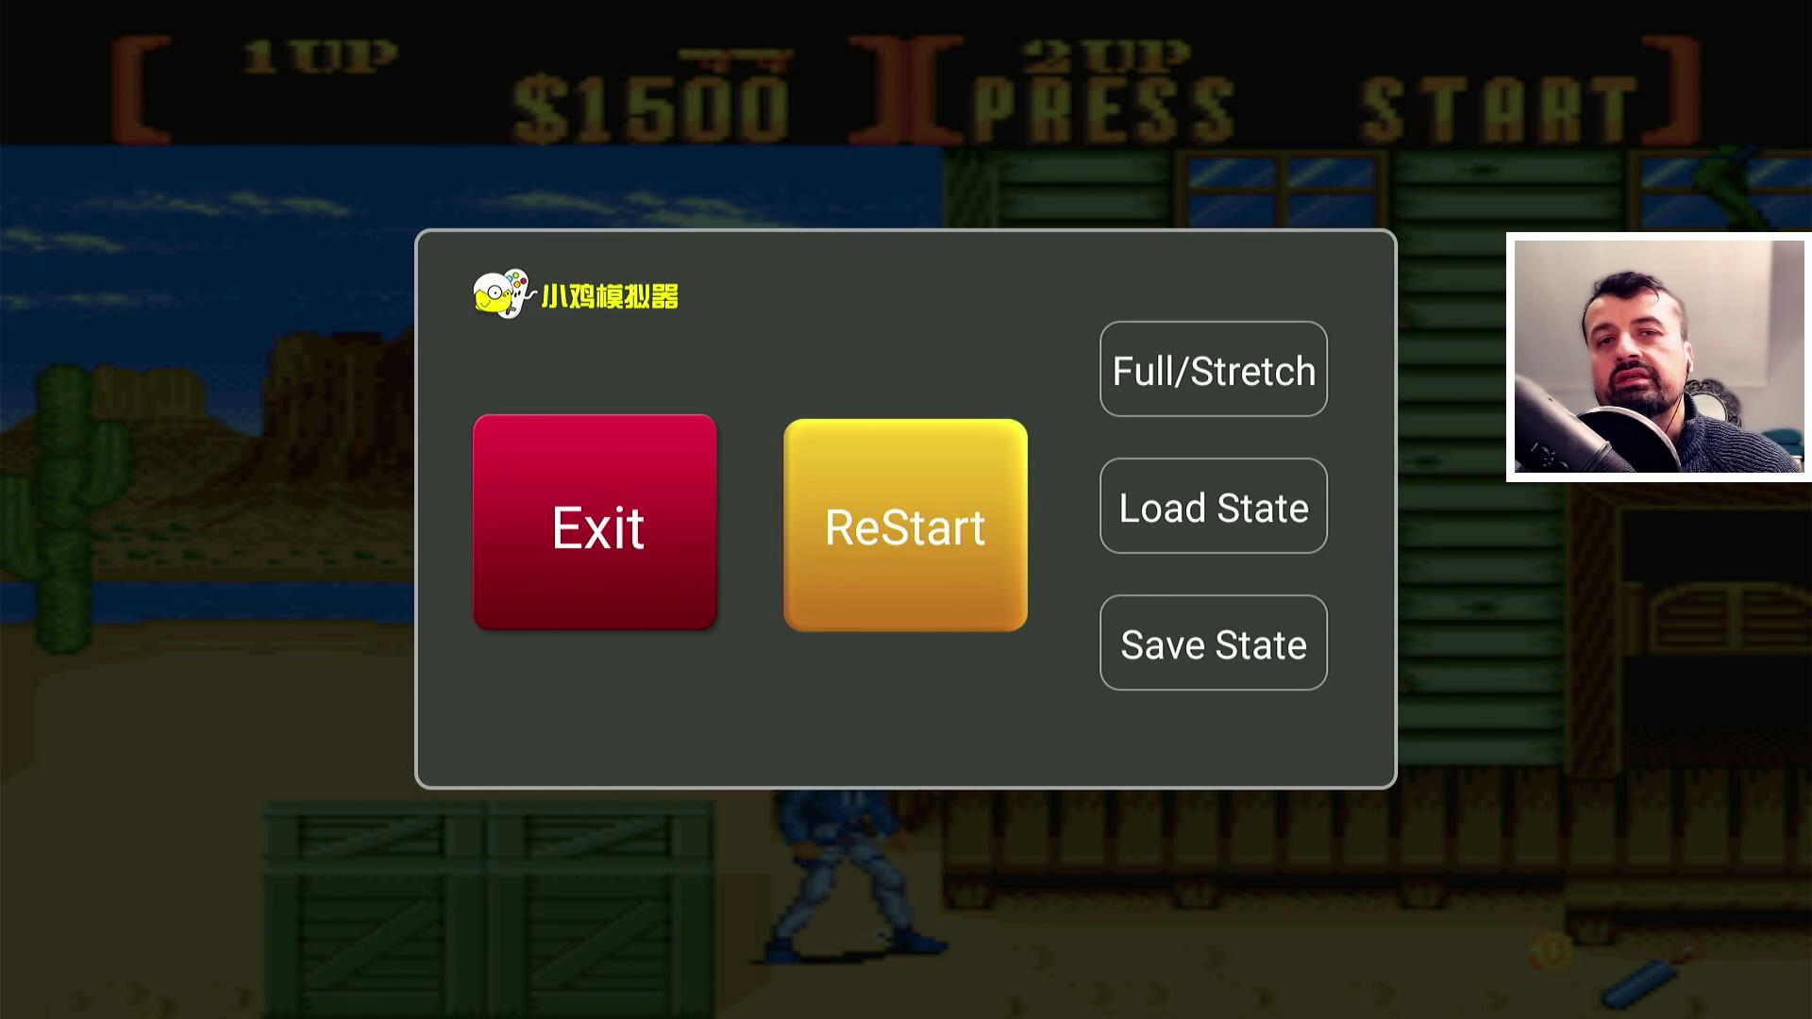
key("Right")
key("Down")
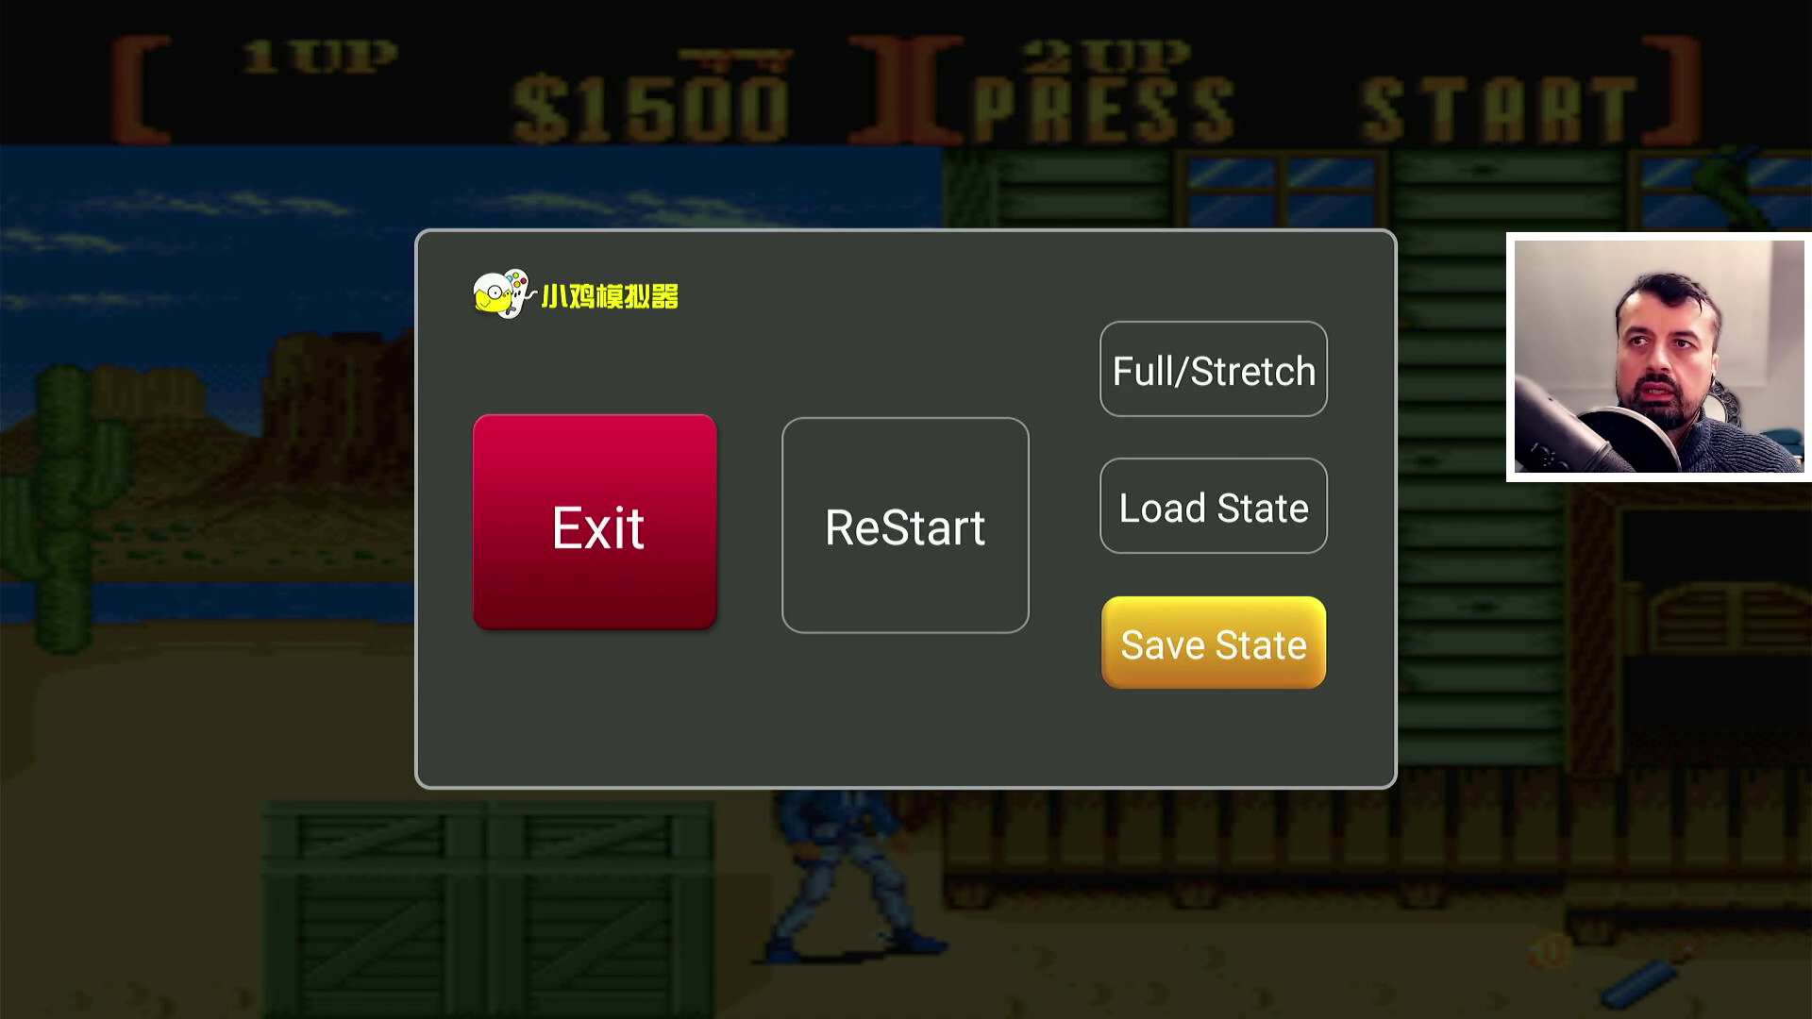
key("Up")
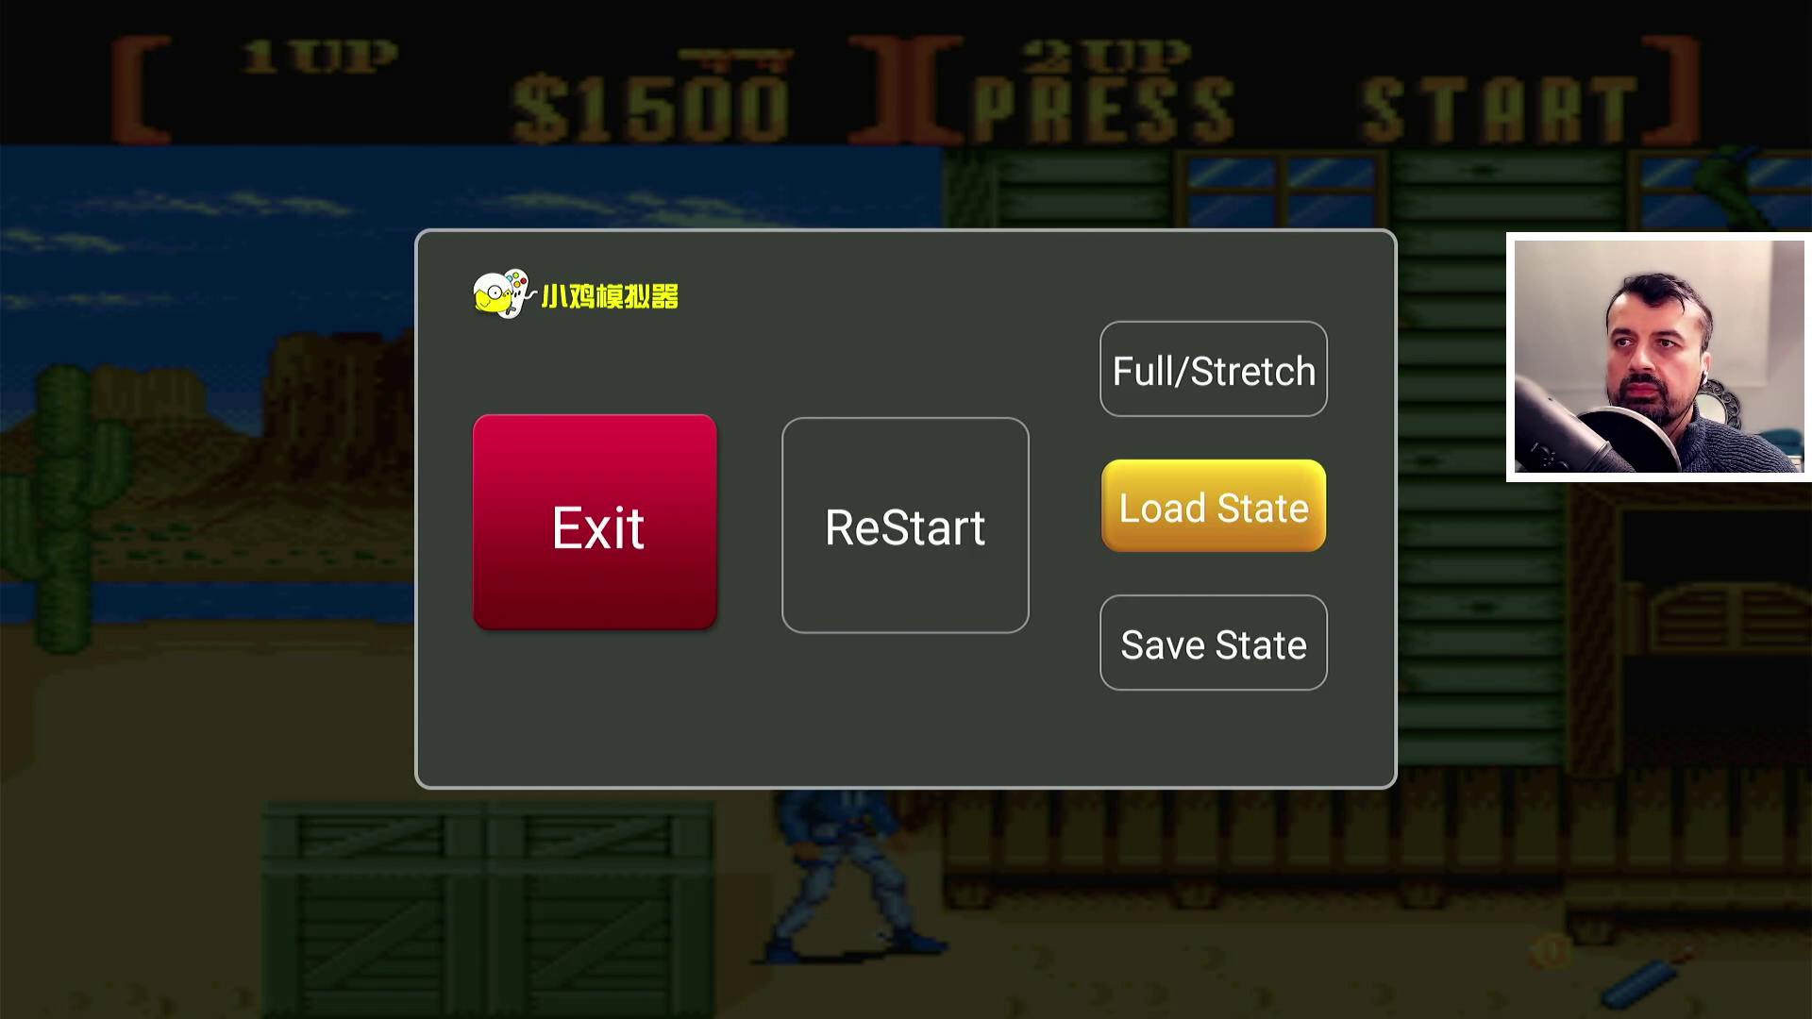
key("Left")
key("Left")
- Exit Sunset Riders and back out through Ranking to the Happy Chick home screen
key("Return")
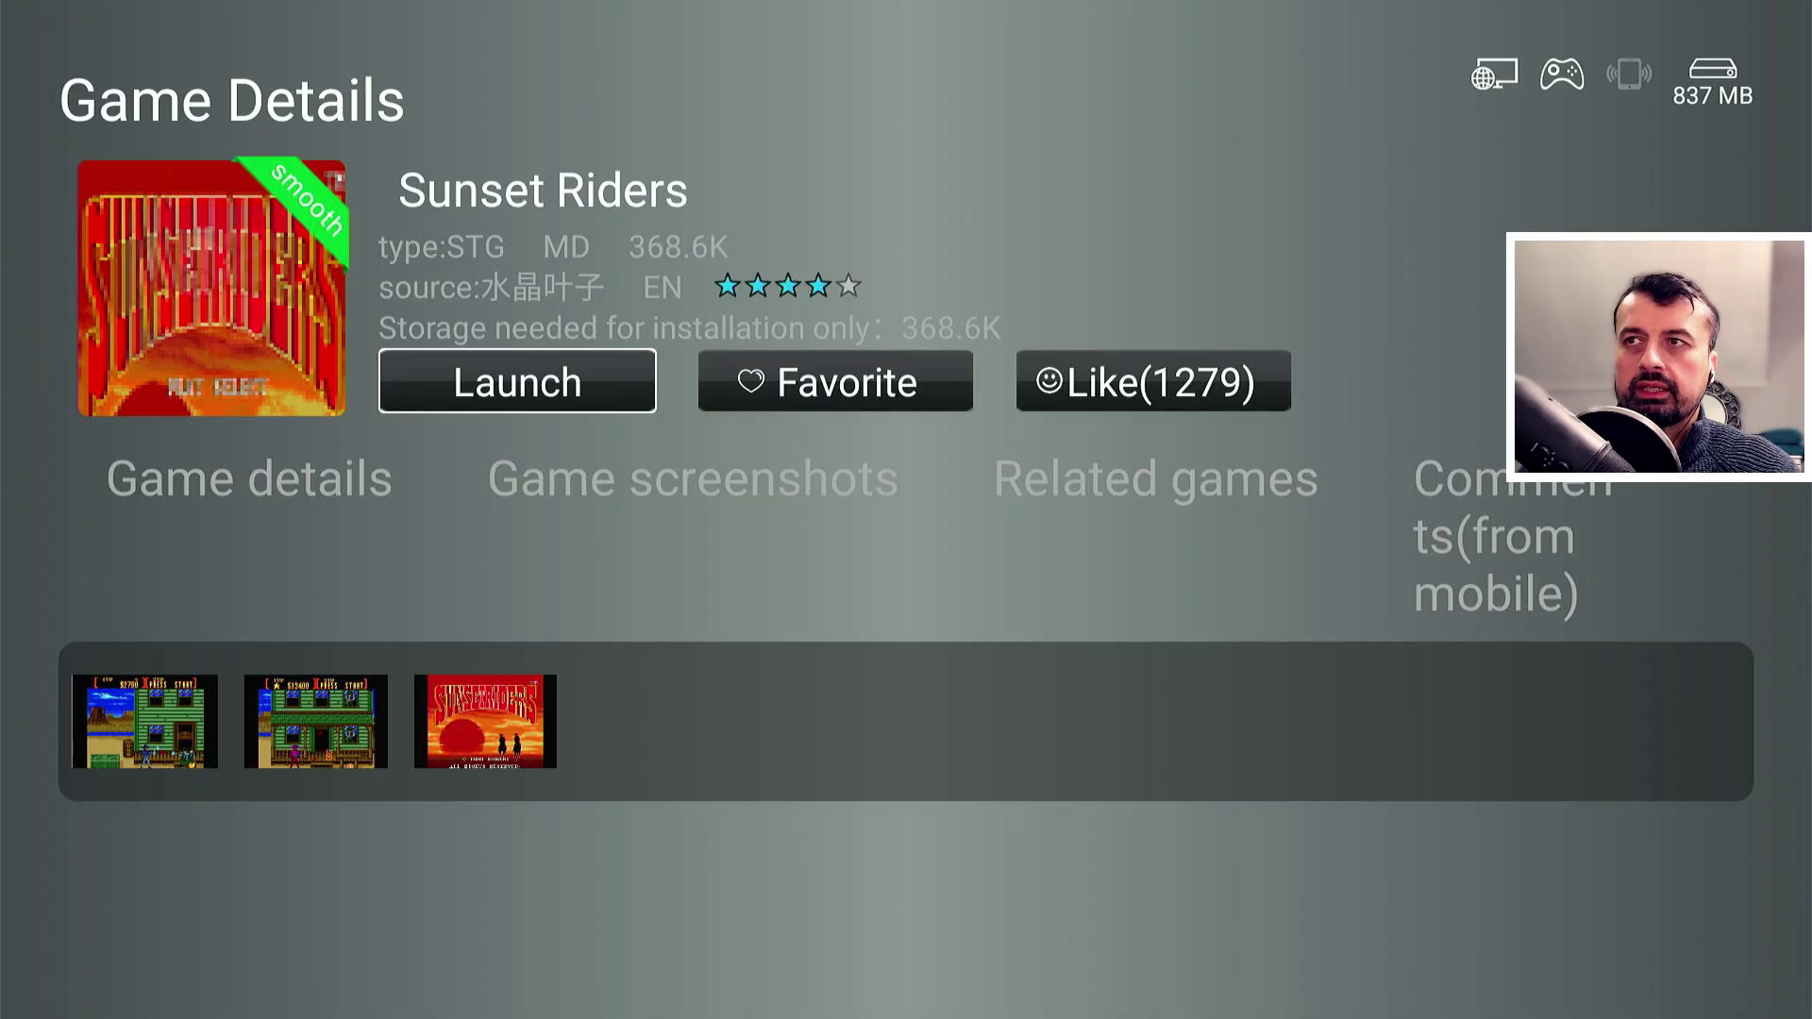
key("Escape")
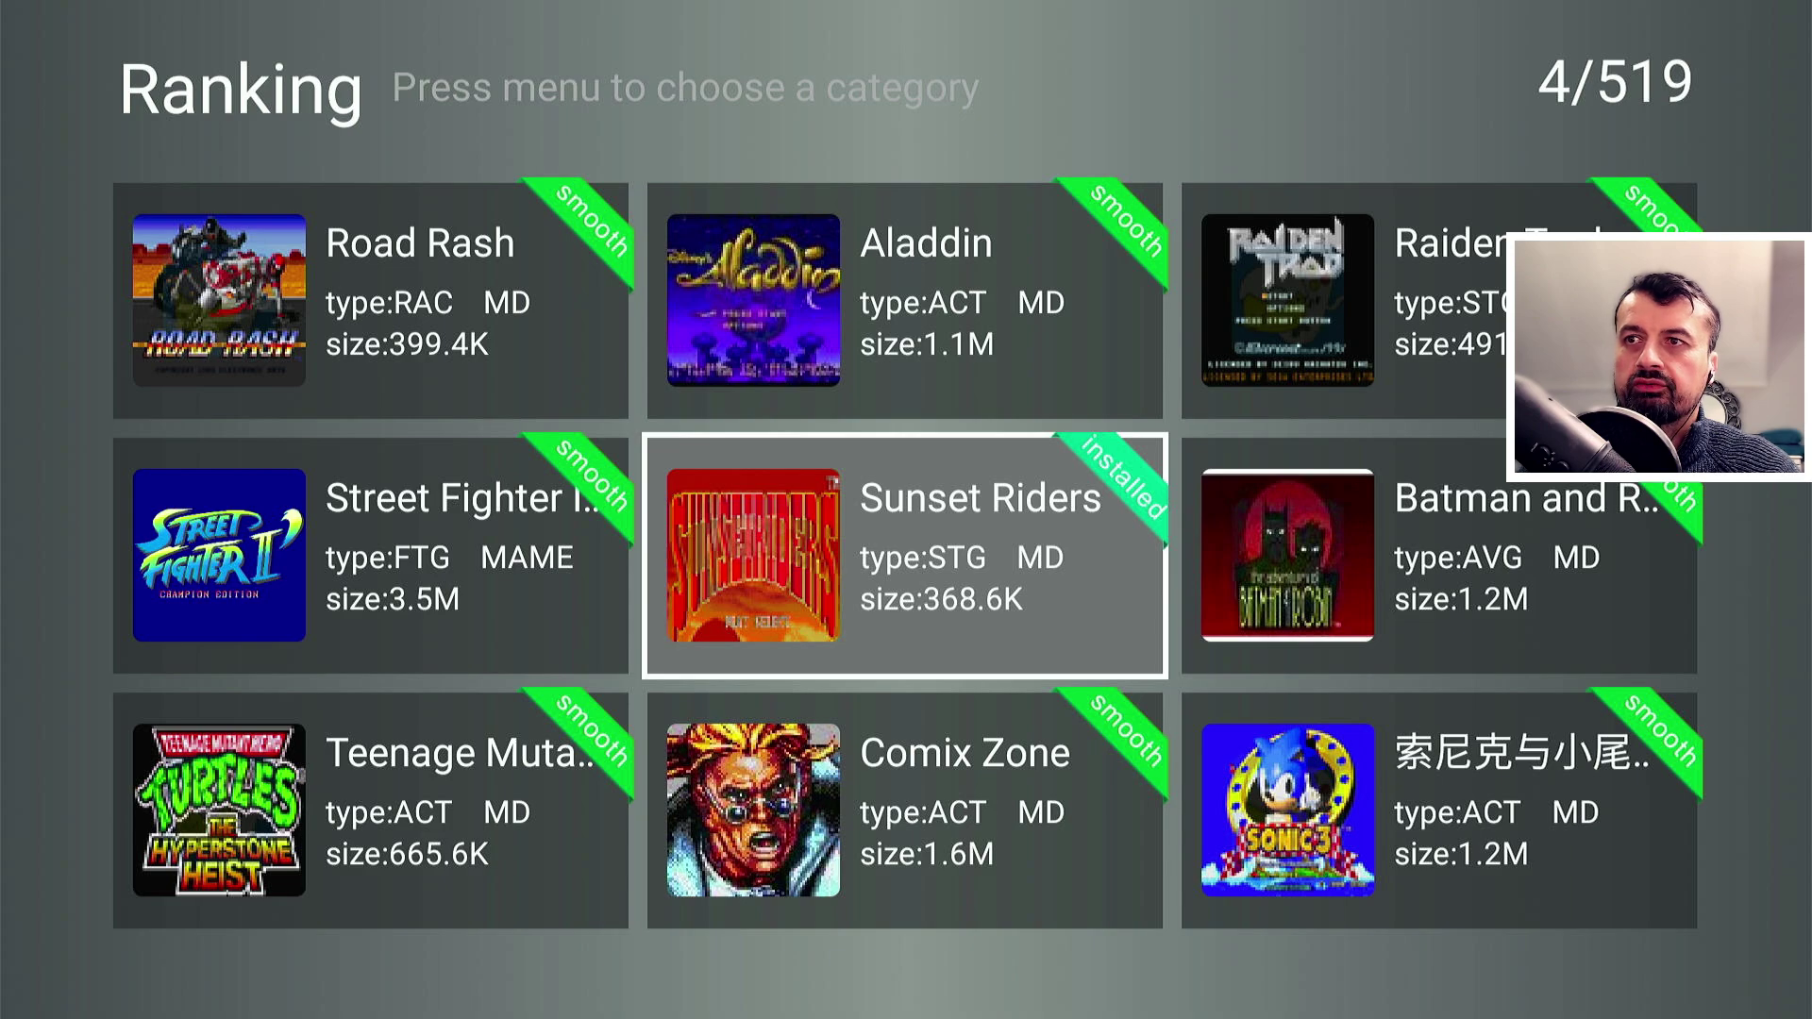
key("Escape")
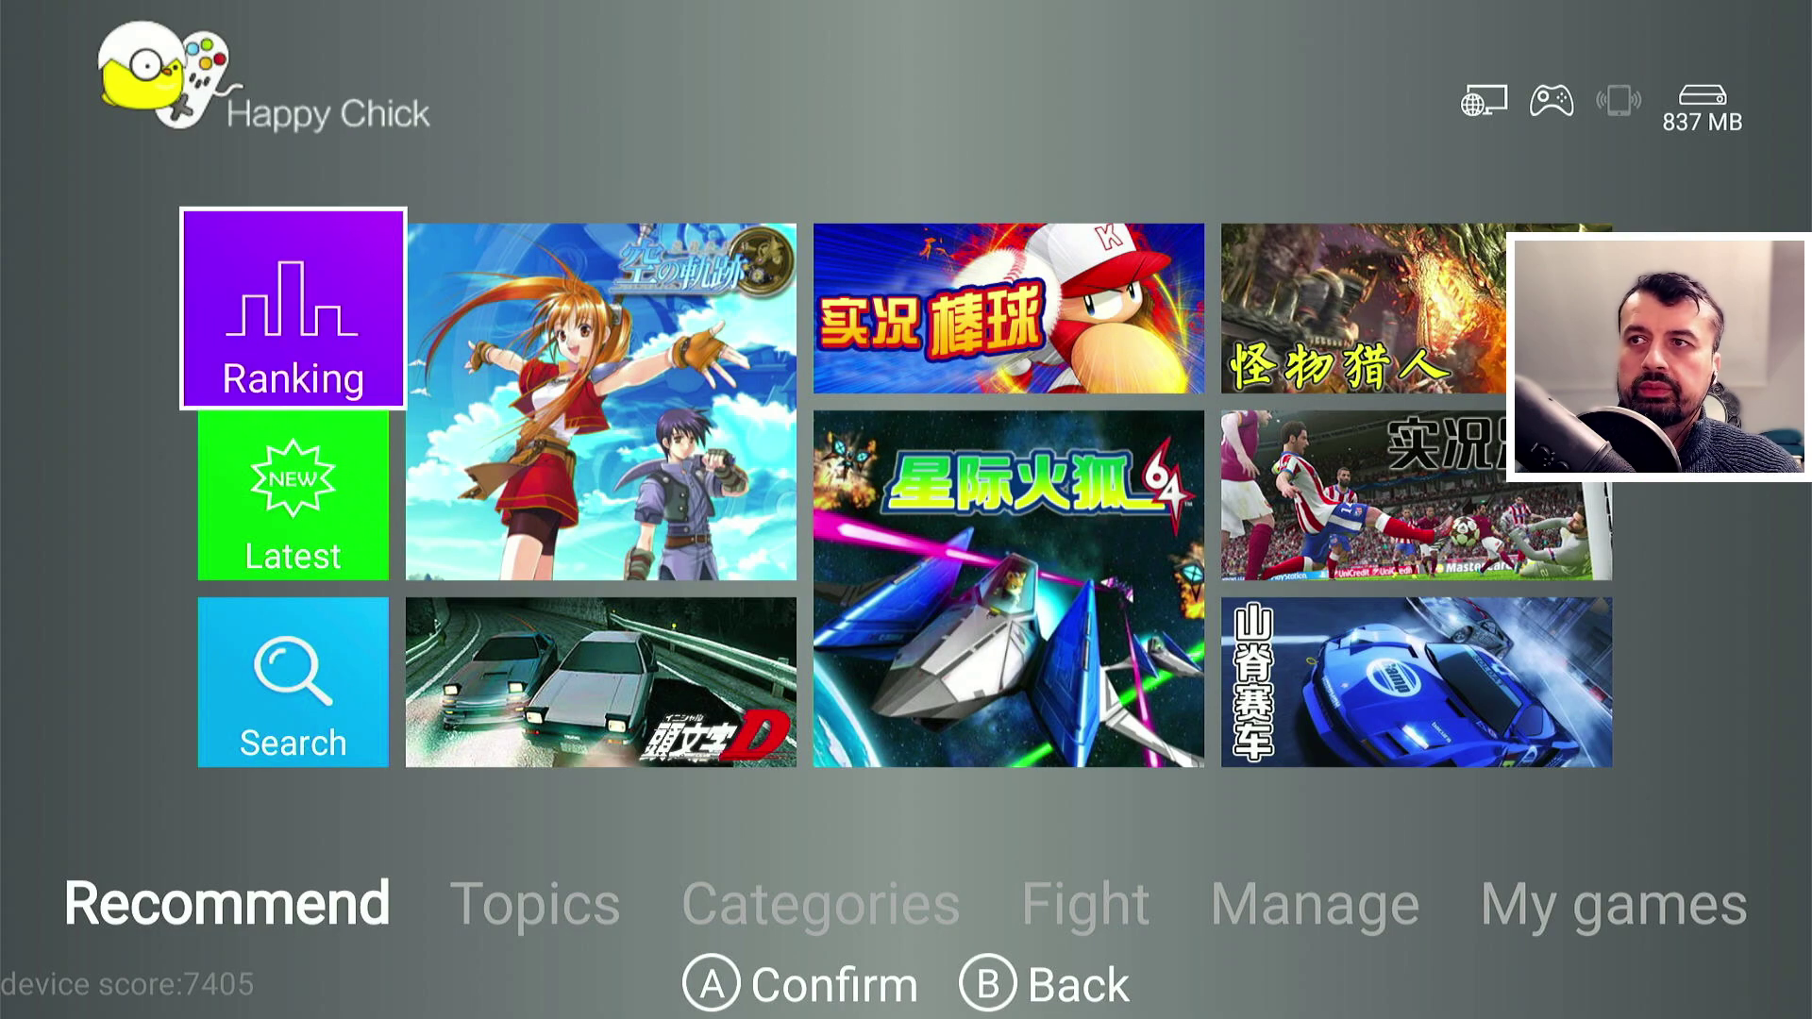
- Browse the Latest list of 519 games, then return to the Recommend home screen
key("Down")
key("Return")
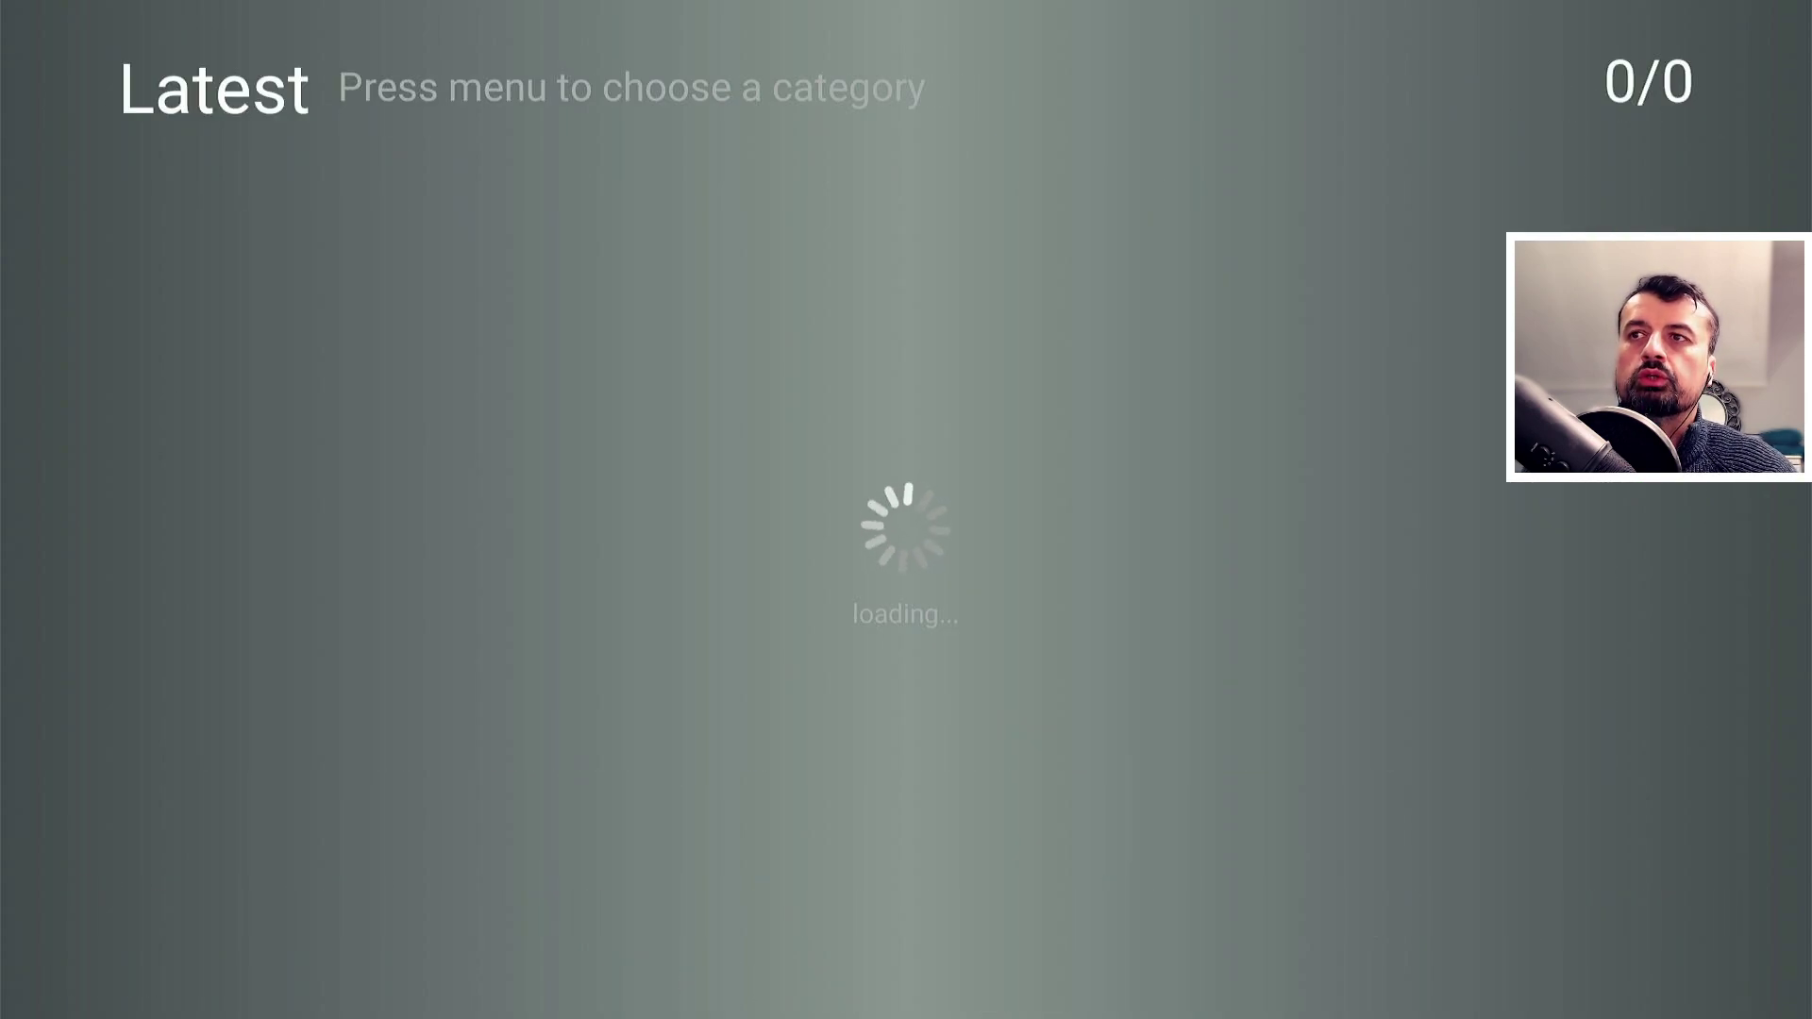
key("Down")
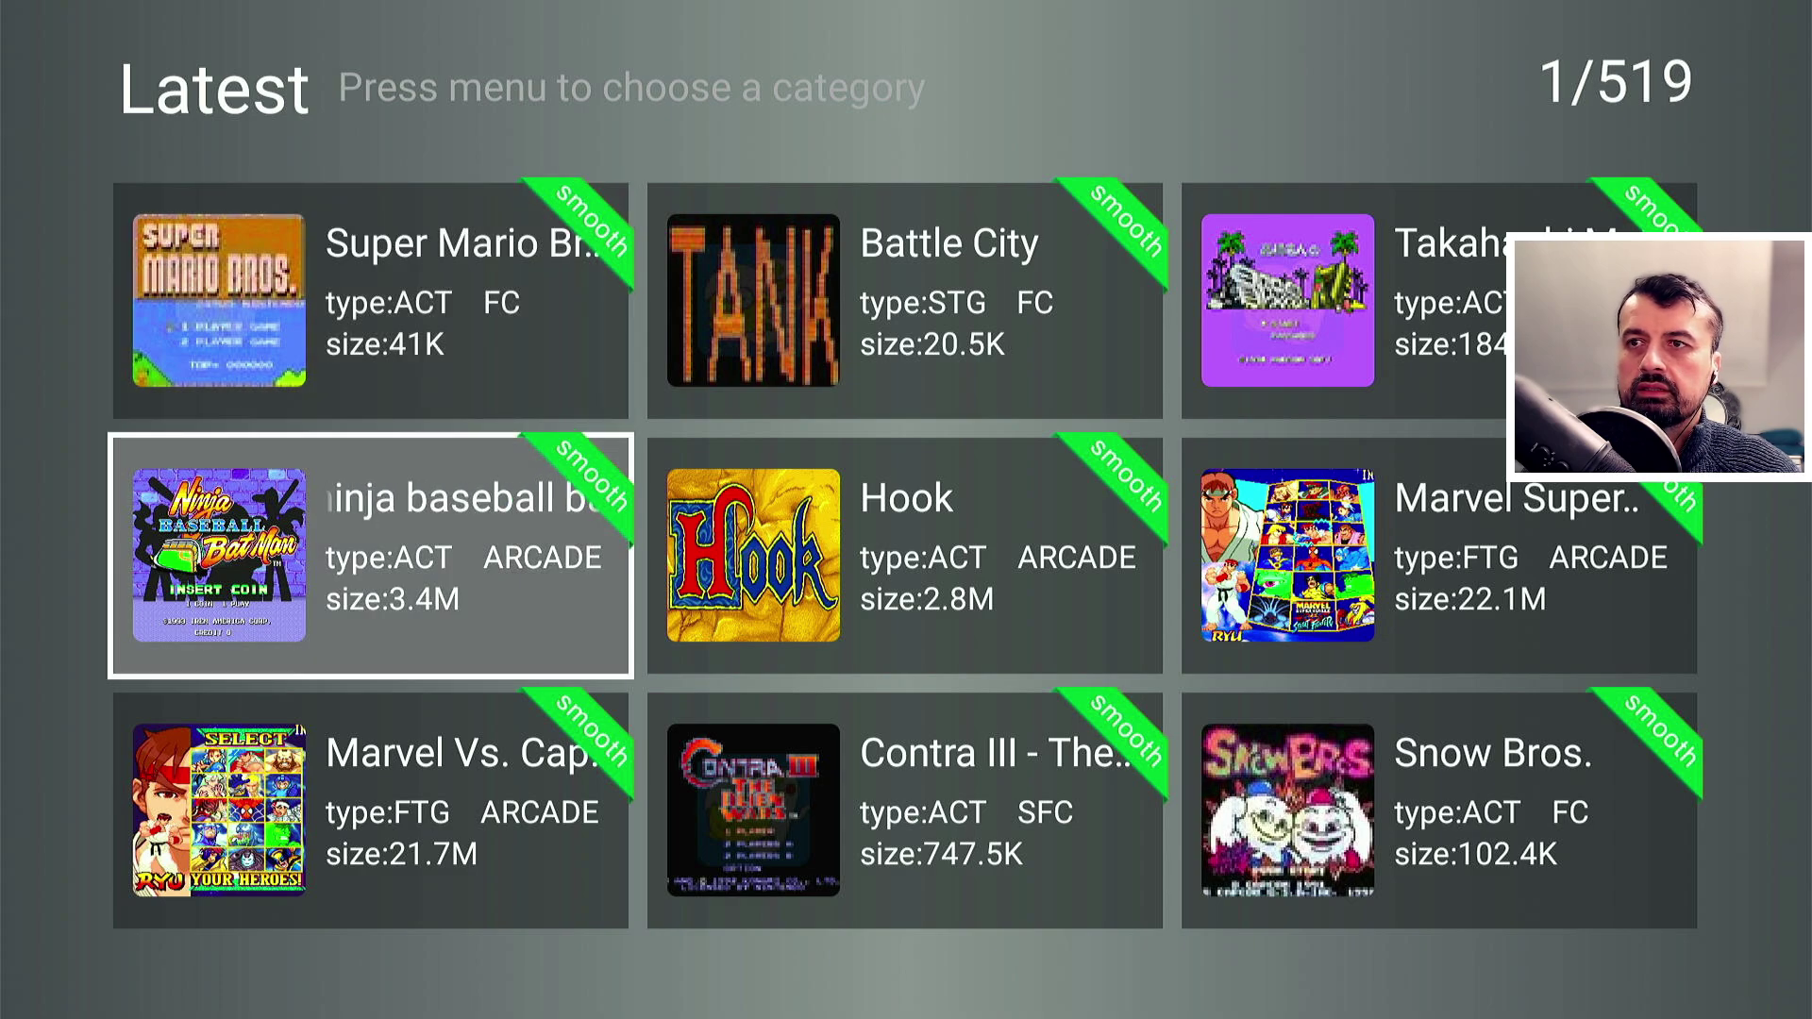
key("Down")
key("Right")
key("Right")
key("Right")
key("Right")
key("Right")
key("Right")
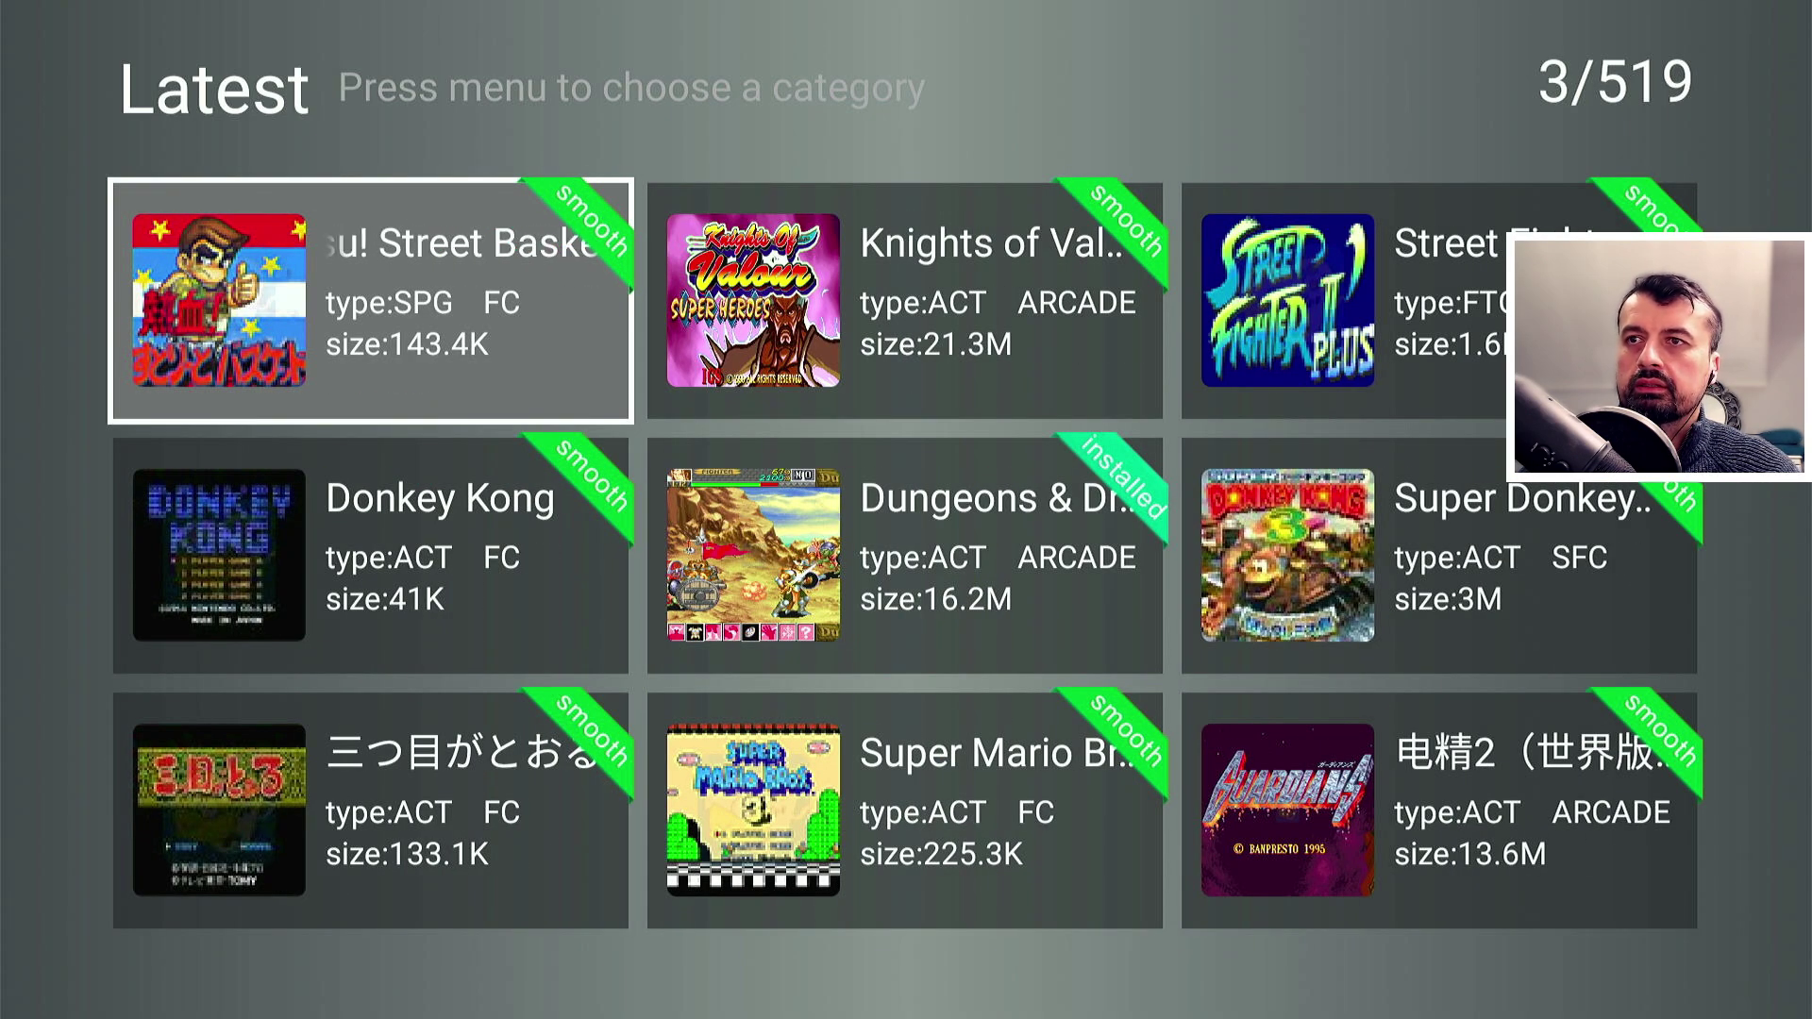
key("Escape")
key("Down")
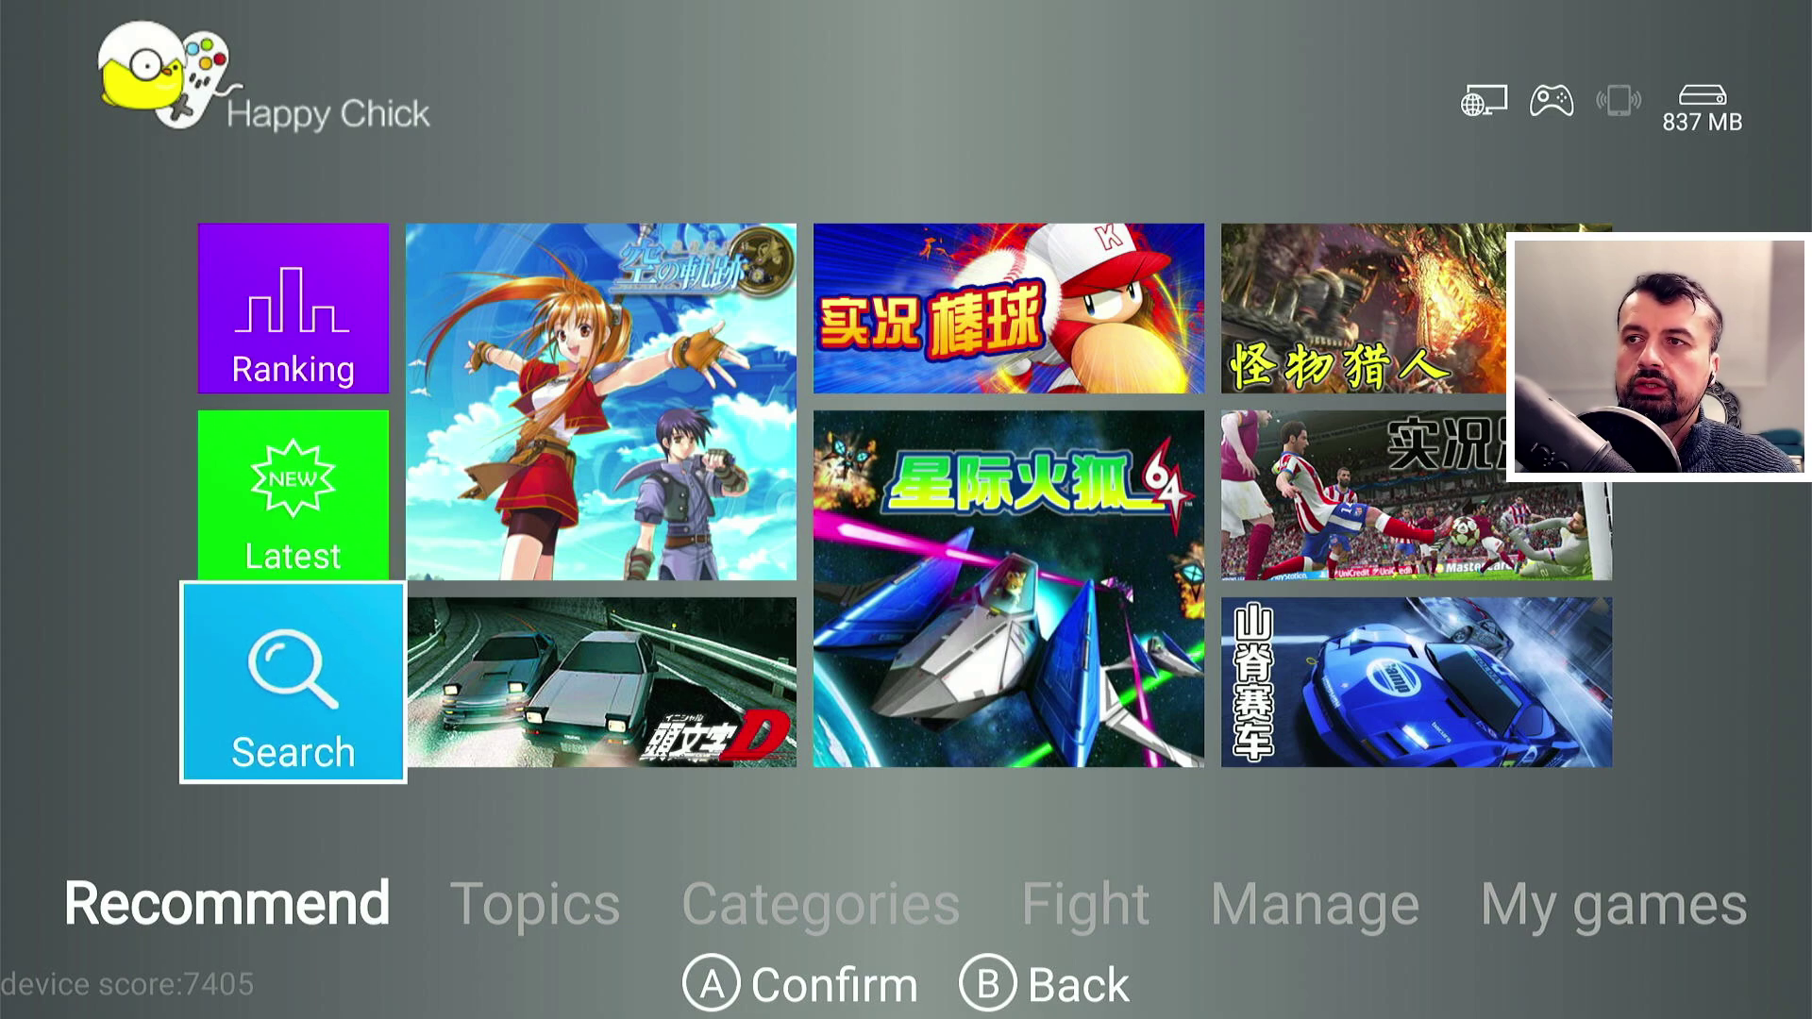
- Search by letters ST and select Marvel Super Heroes Vs. Street Fighter (Euro) among 45 results
key("Return")
key("Up")
key("Up")
key("Up")
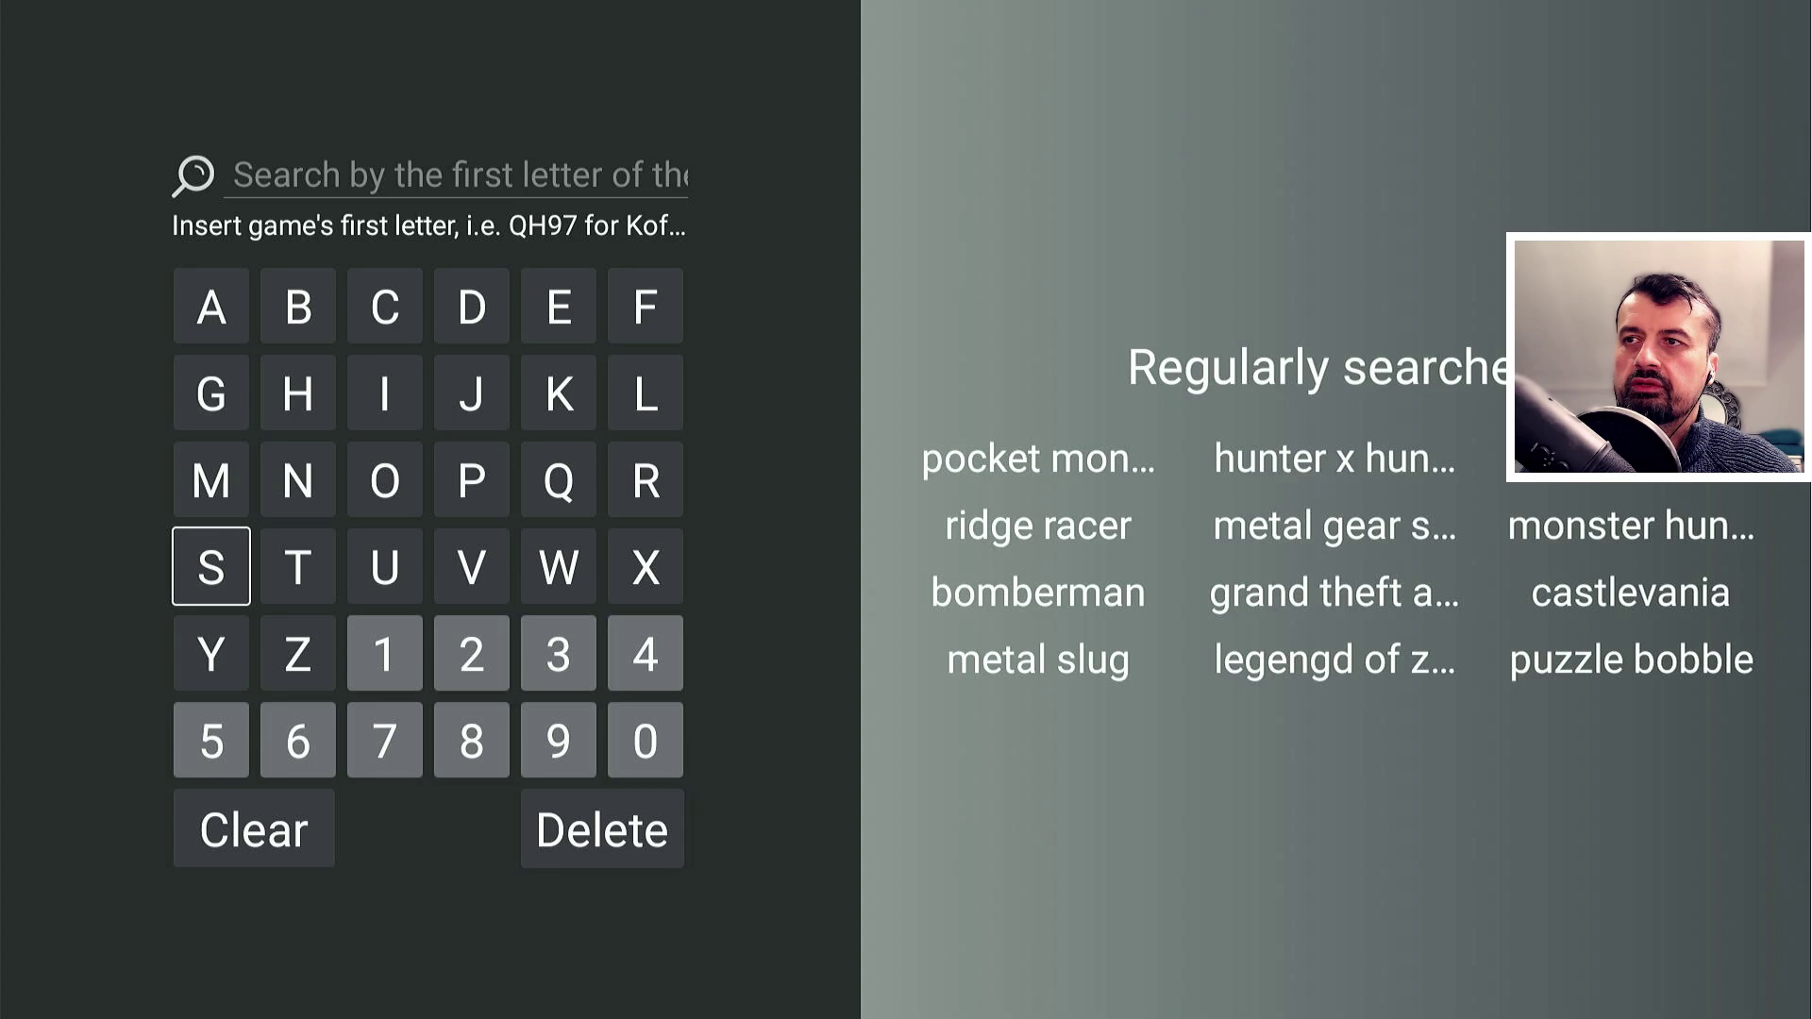
key("Return")
key("Right")
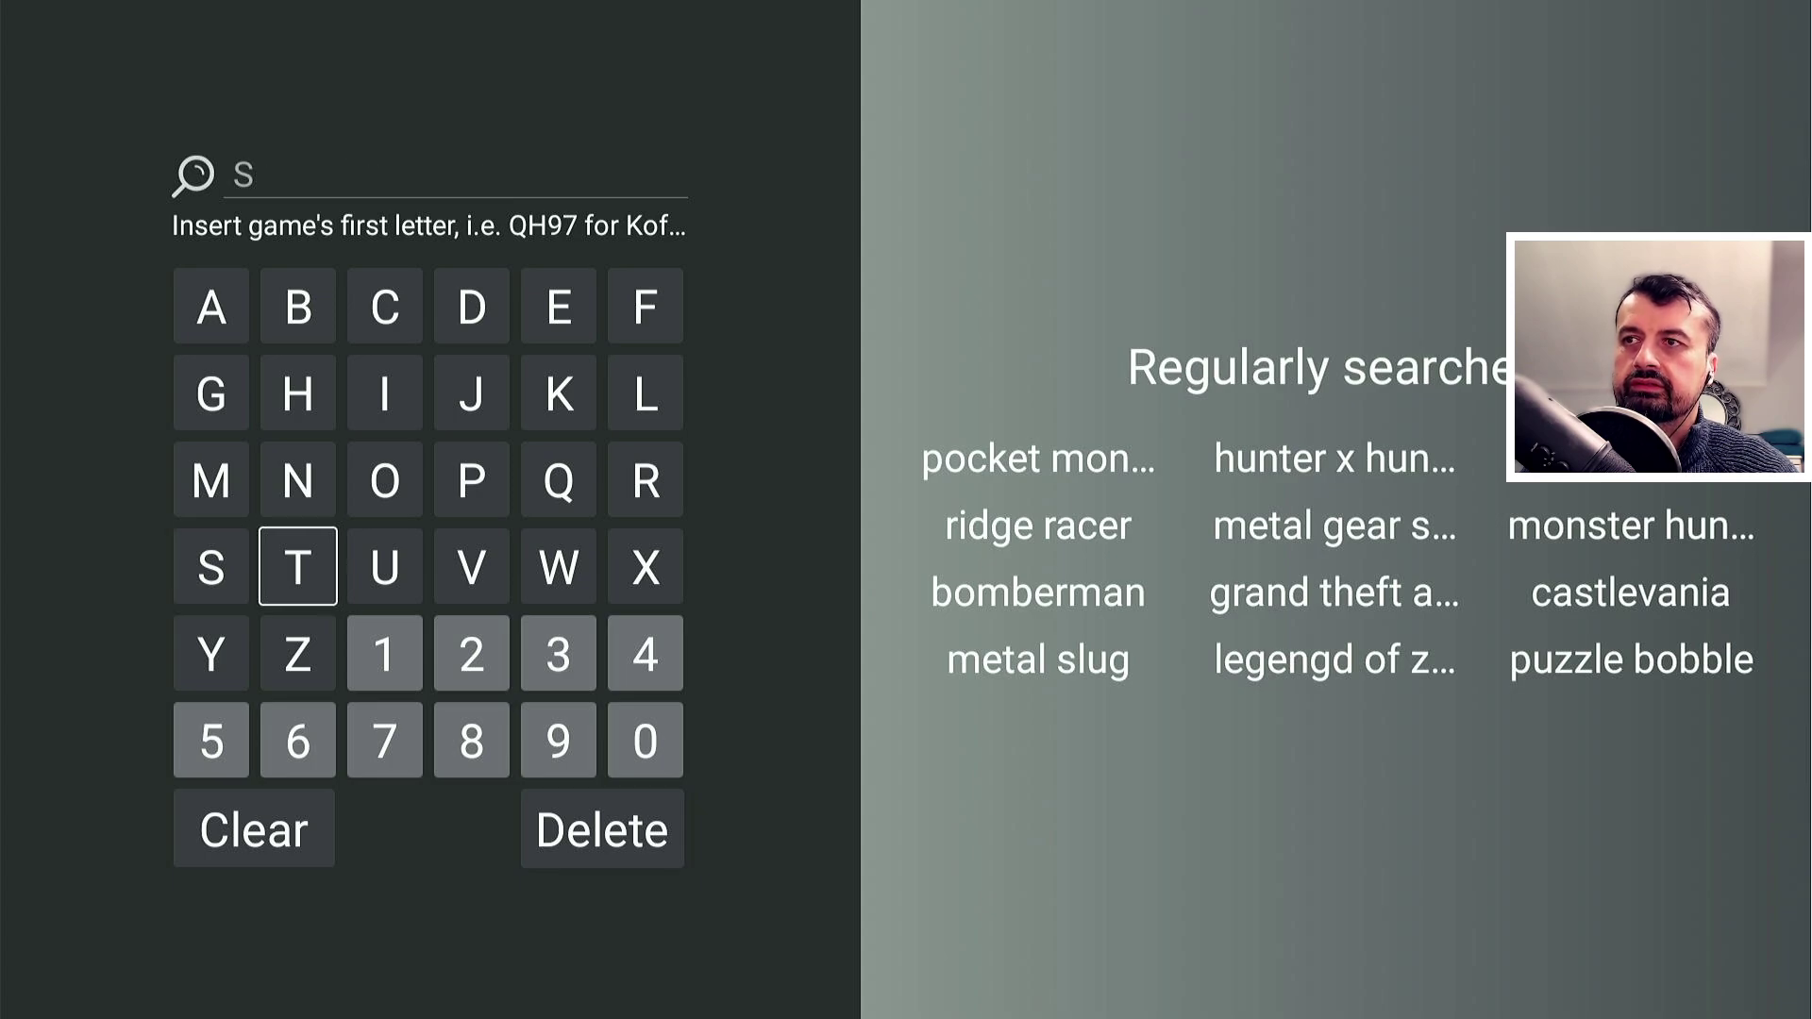
key("Return")
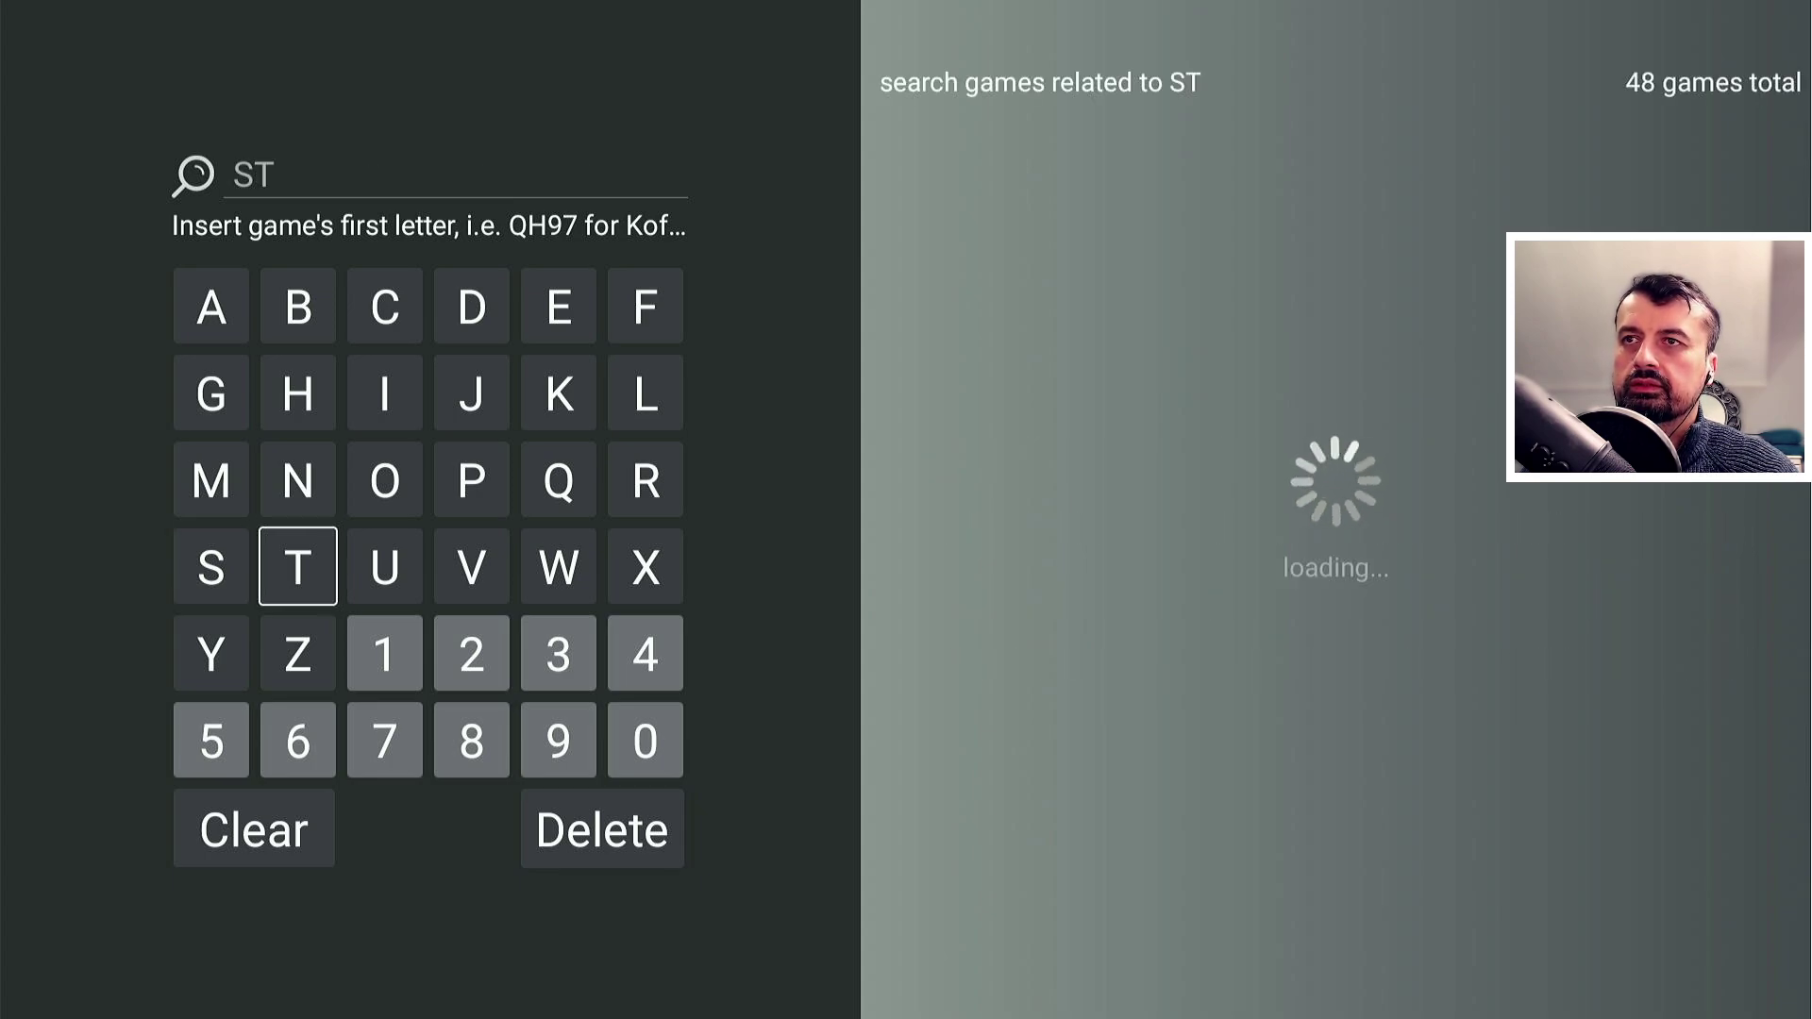
key("Right")
key("Right")
key("Right")
key("Right")
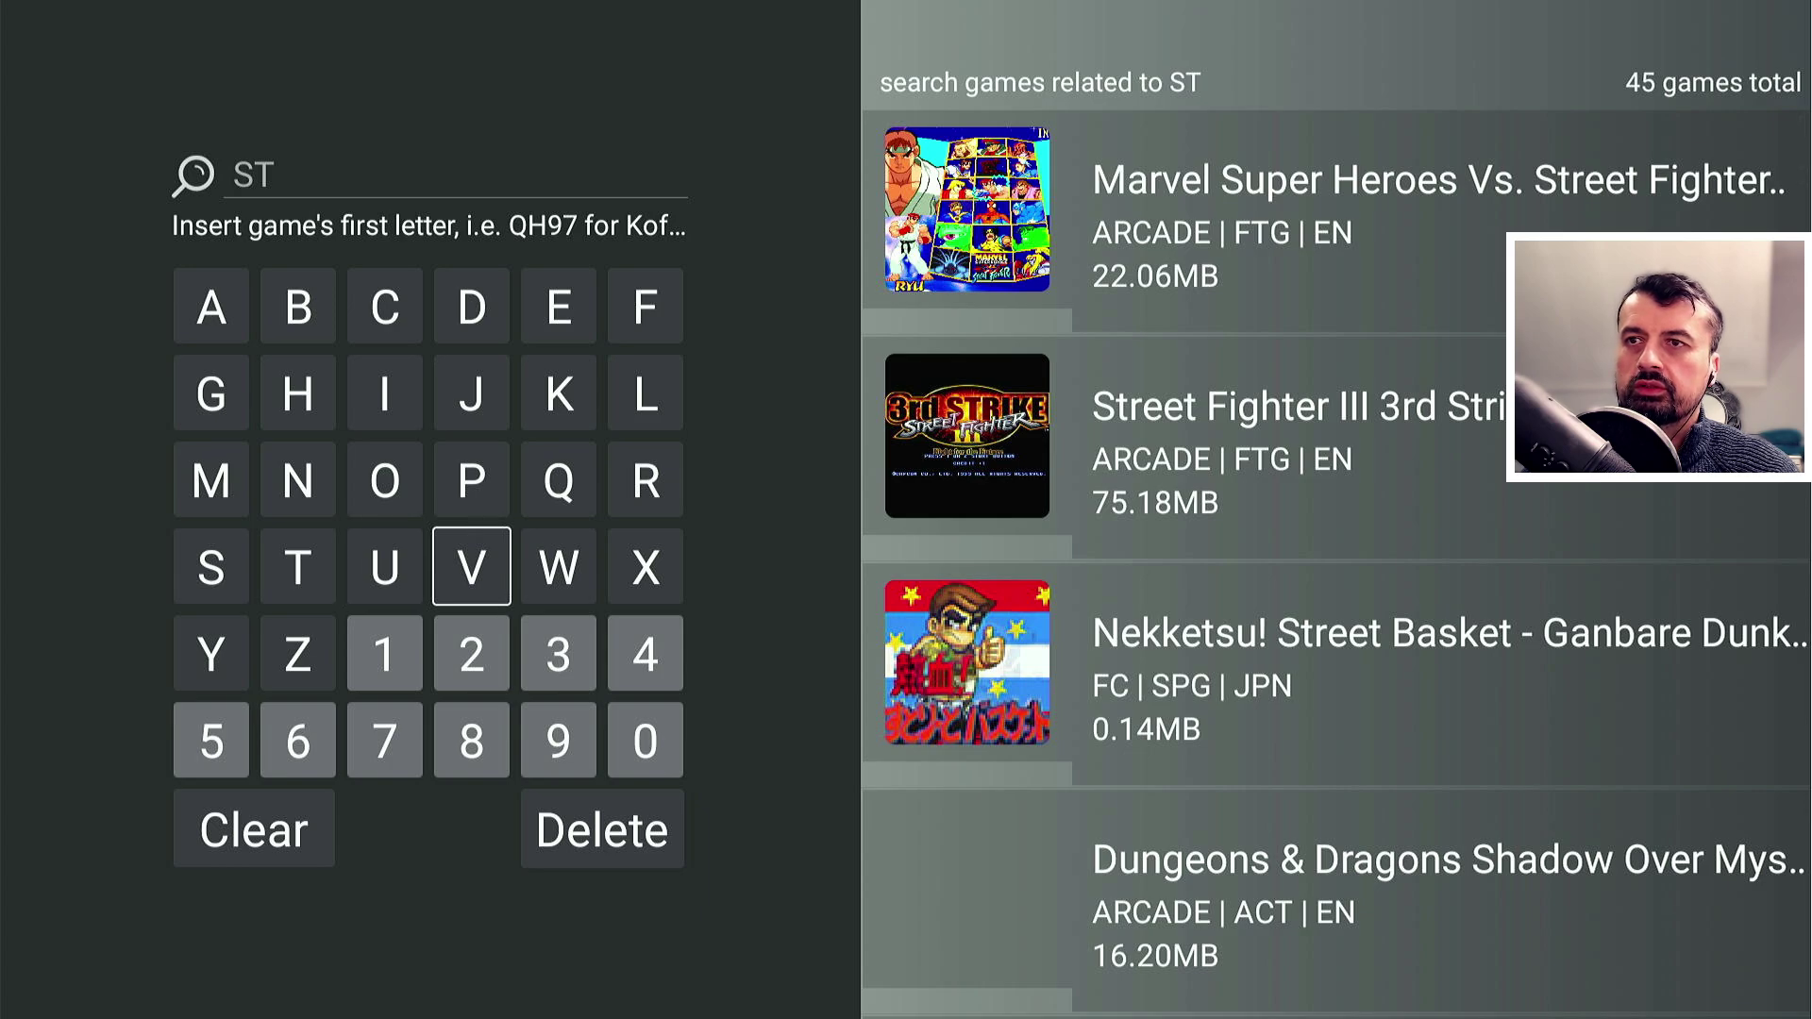
key("Right")
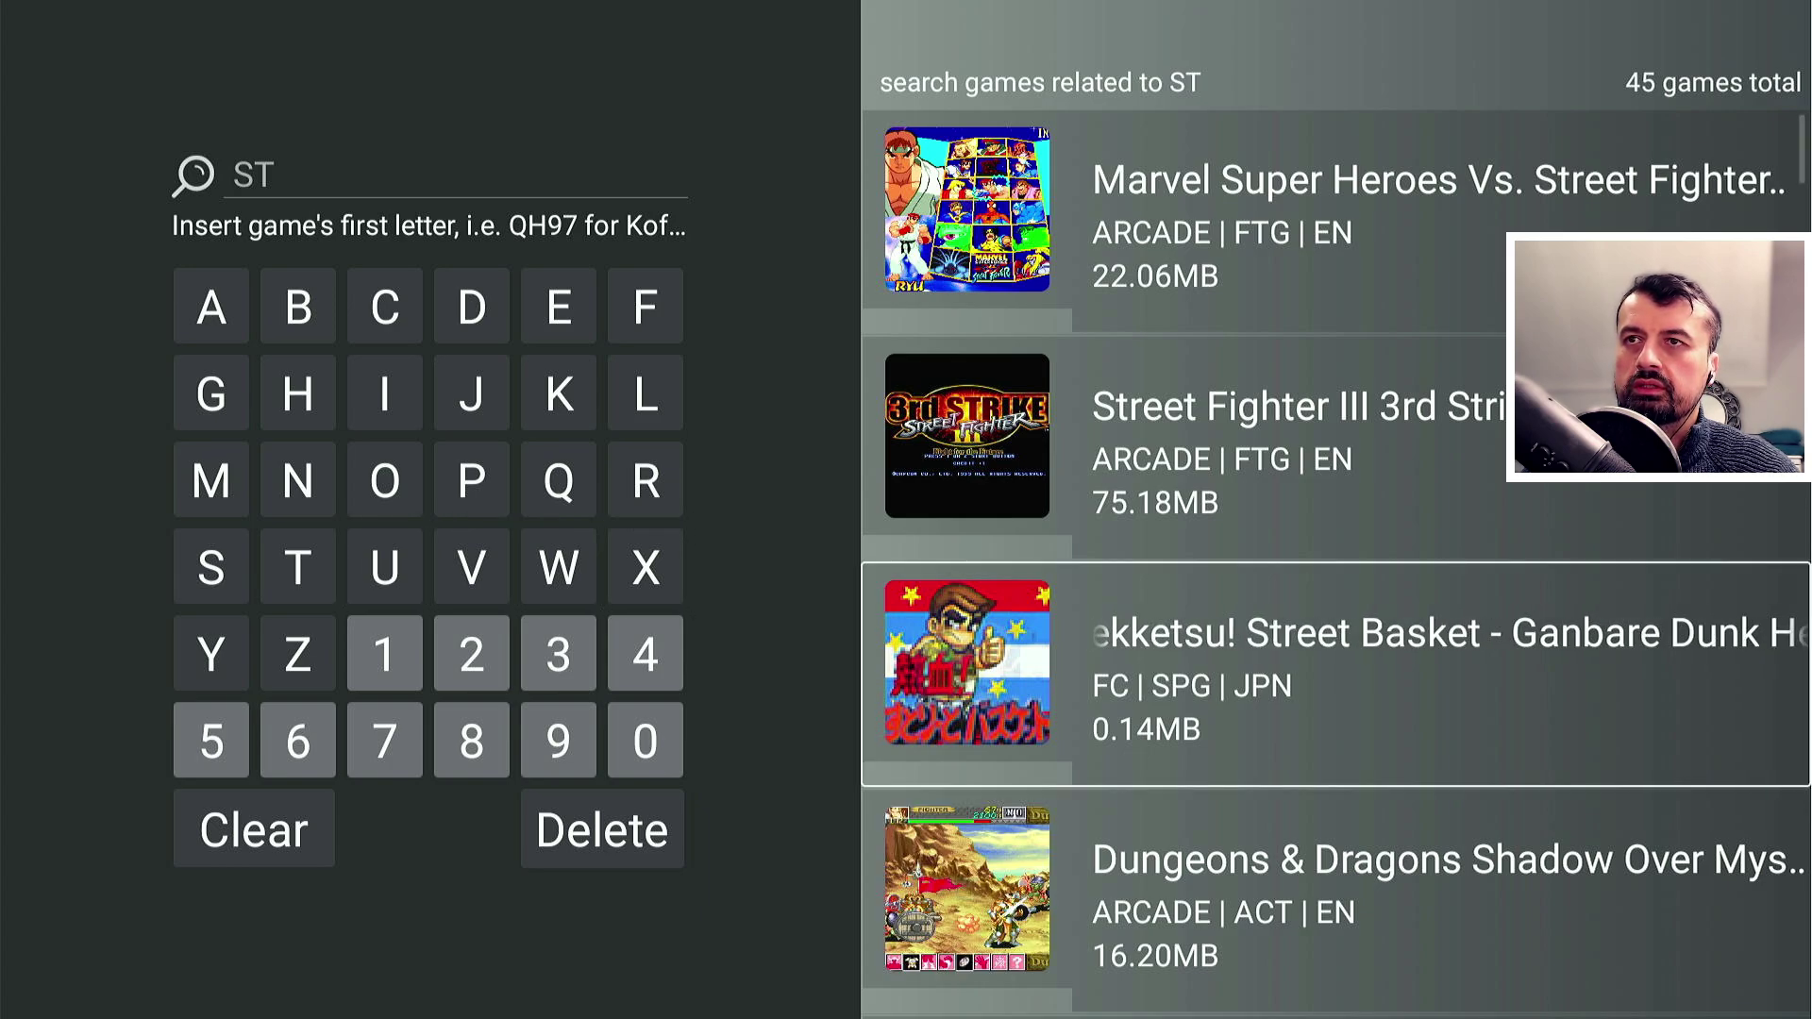
key("Down")
key("Up")
key("Up")
key("Up")
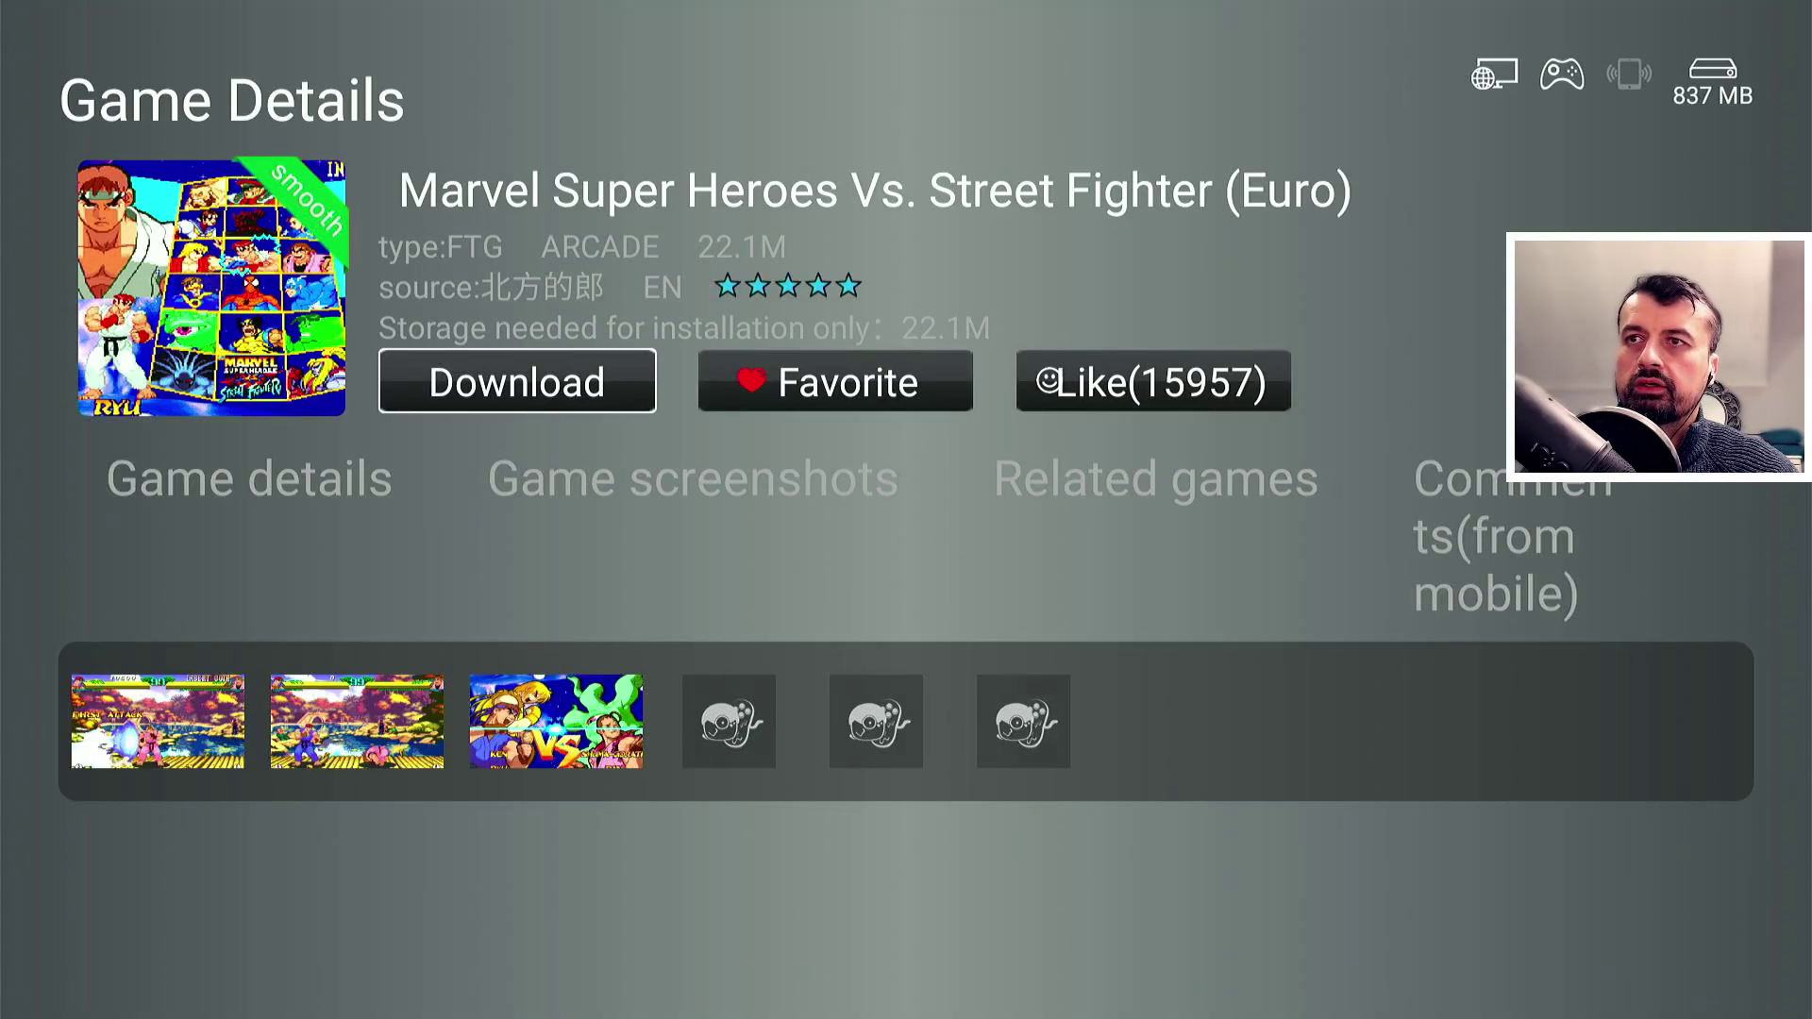
- Leave the Marvel Super Heroes Vs. Street Fighter details for the Manage page
key("Right")
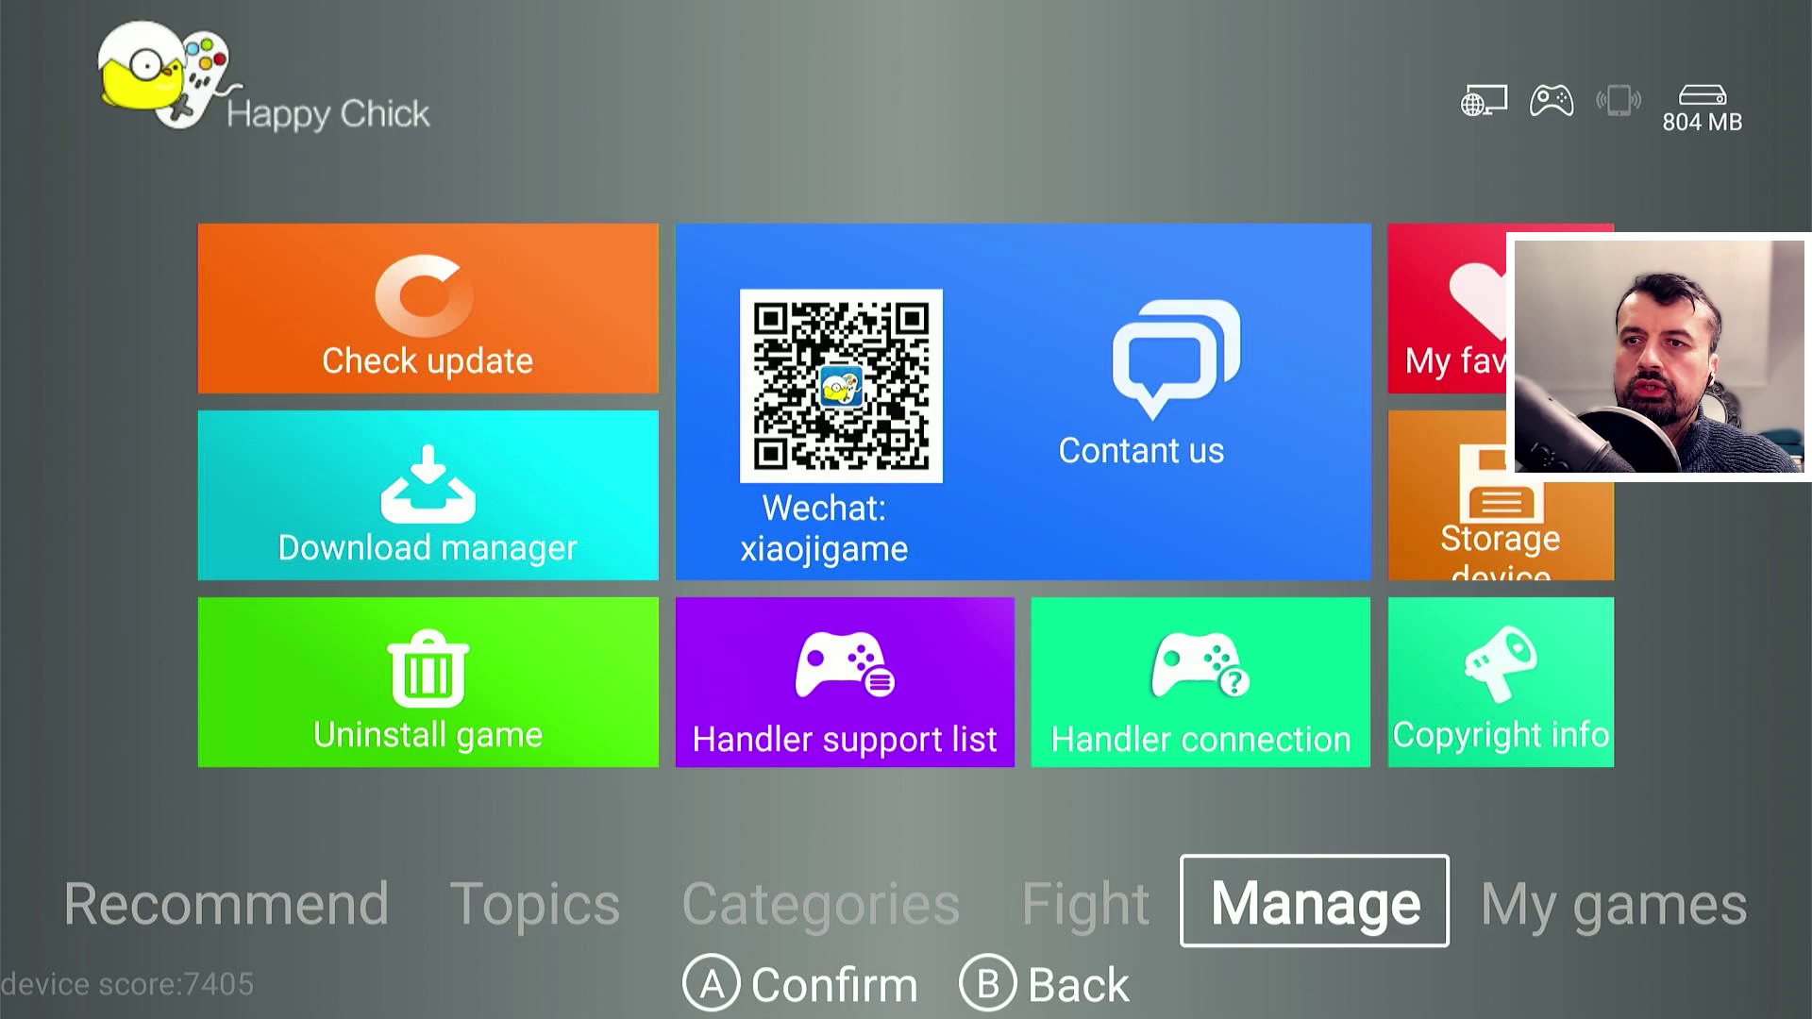
- Go to Categories and open the SFC/FC game list
key("Left")
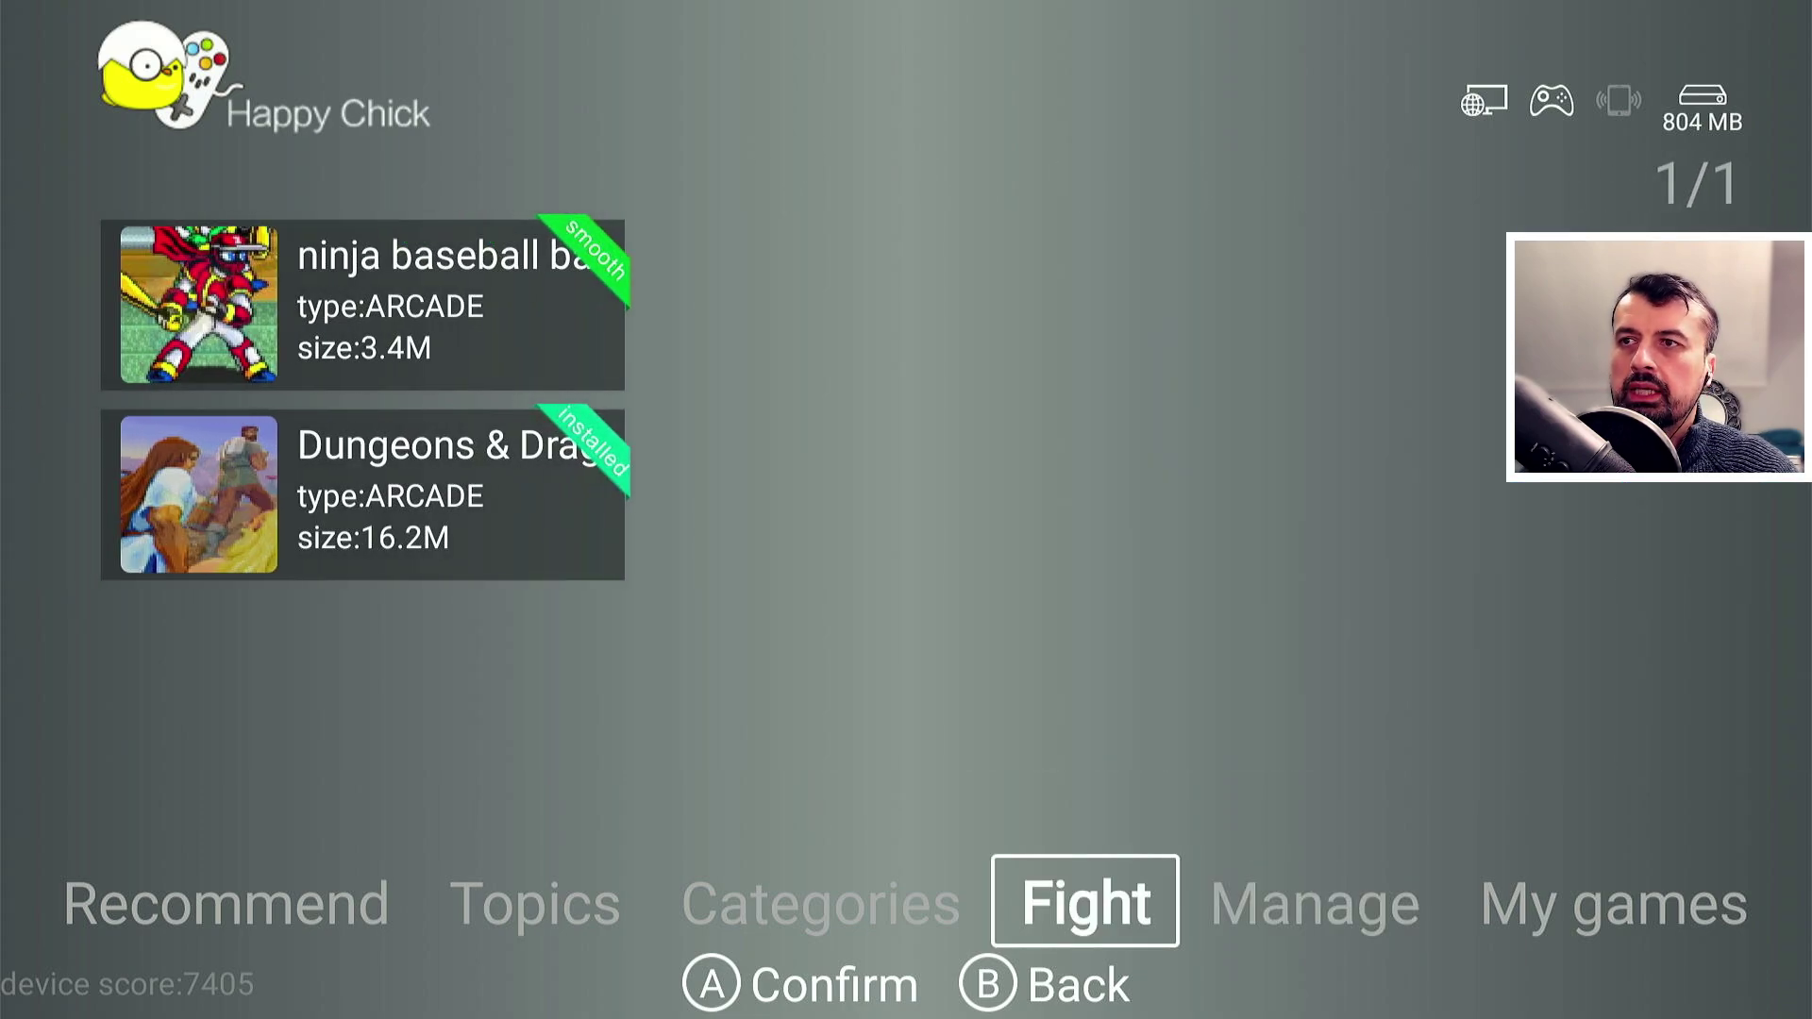
key("Left")
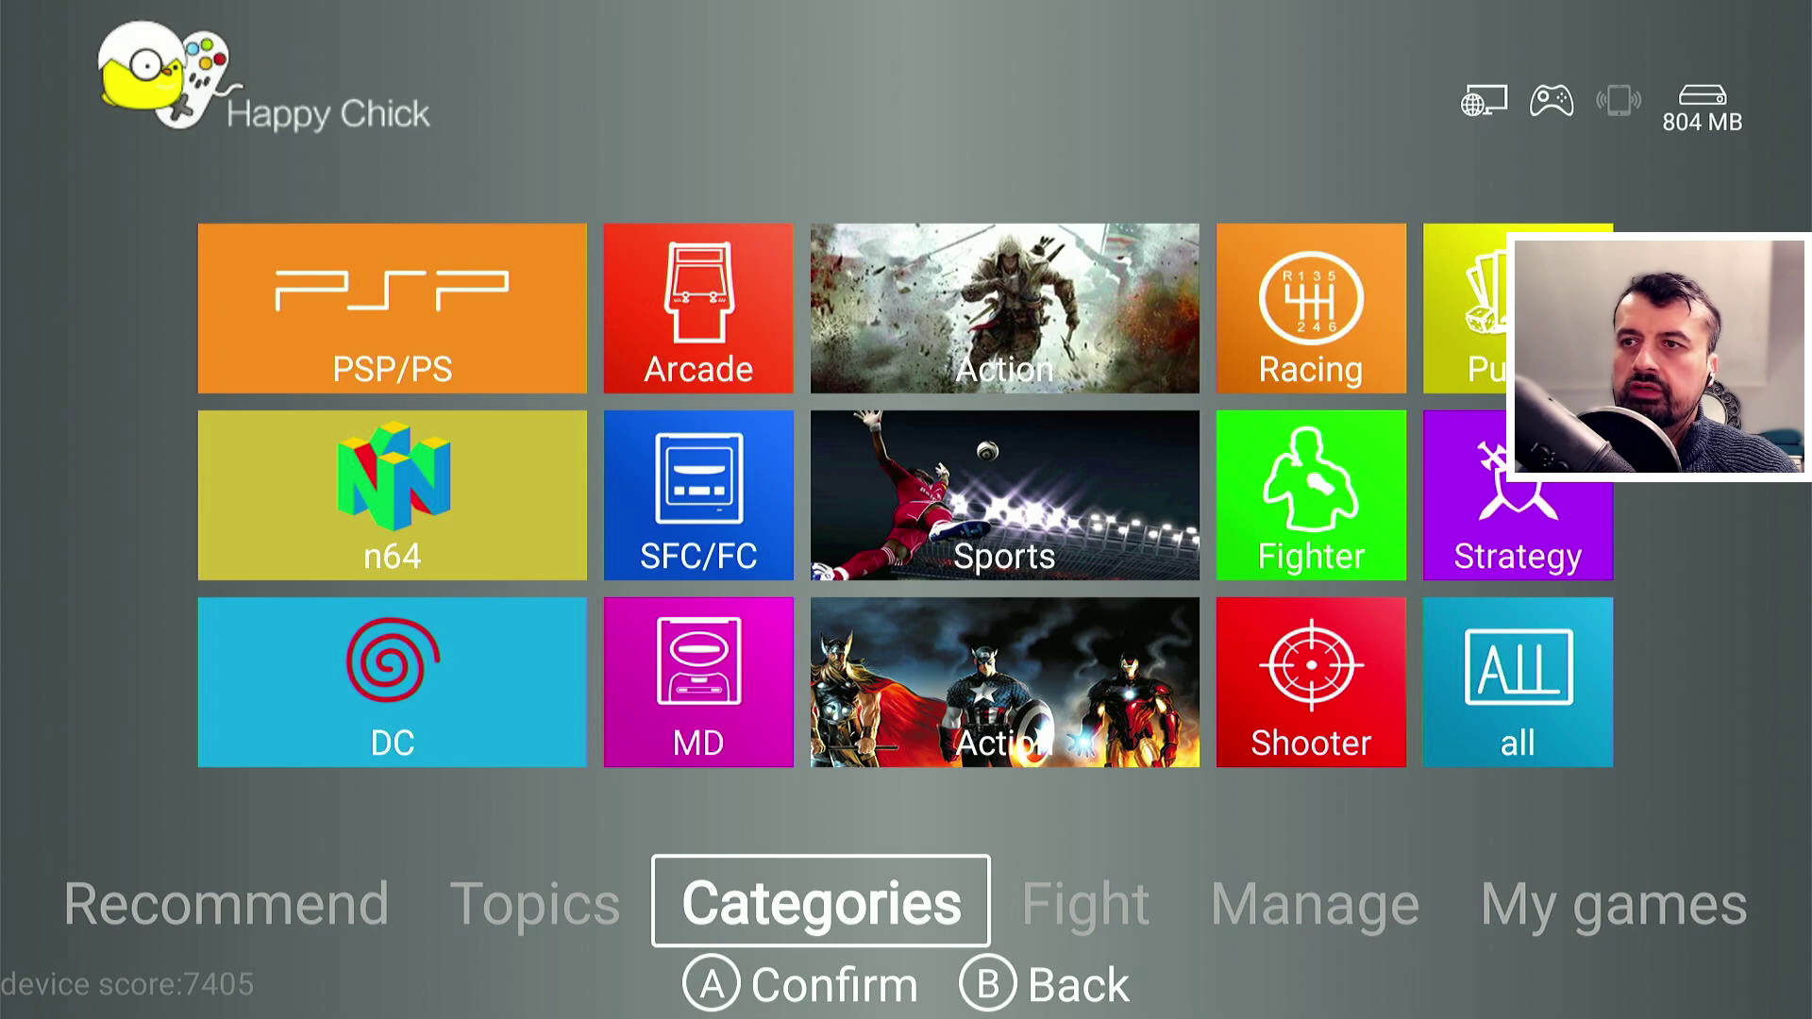
key("Up")
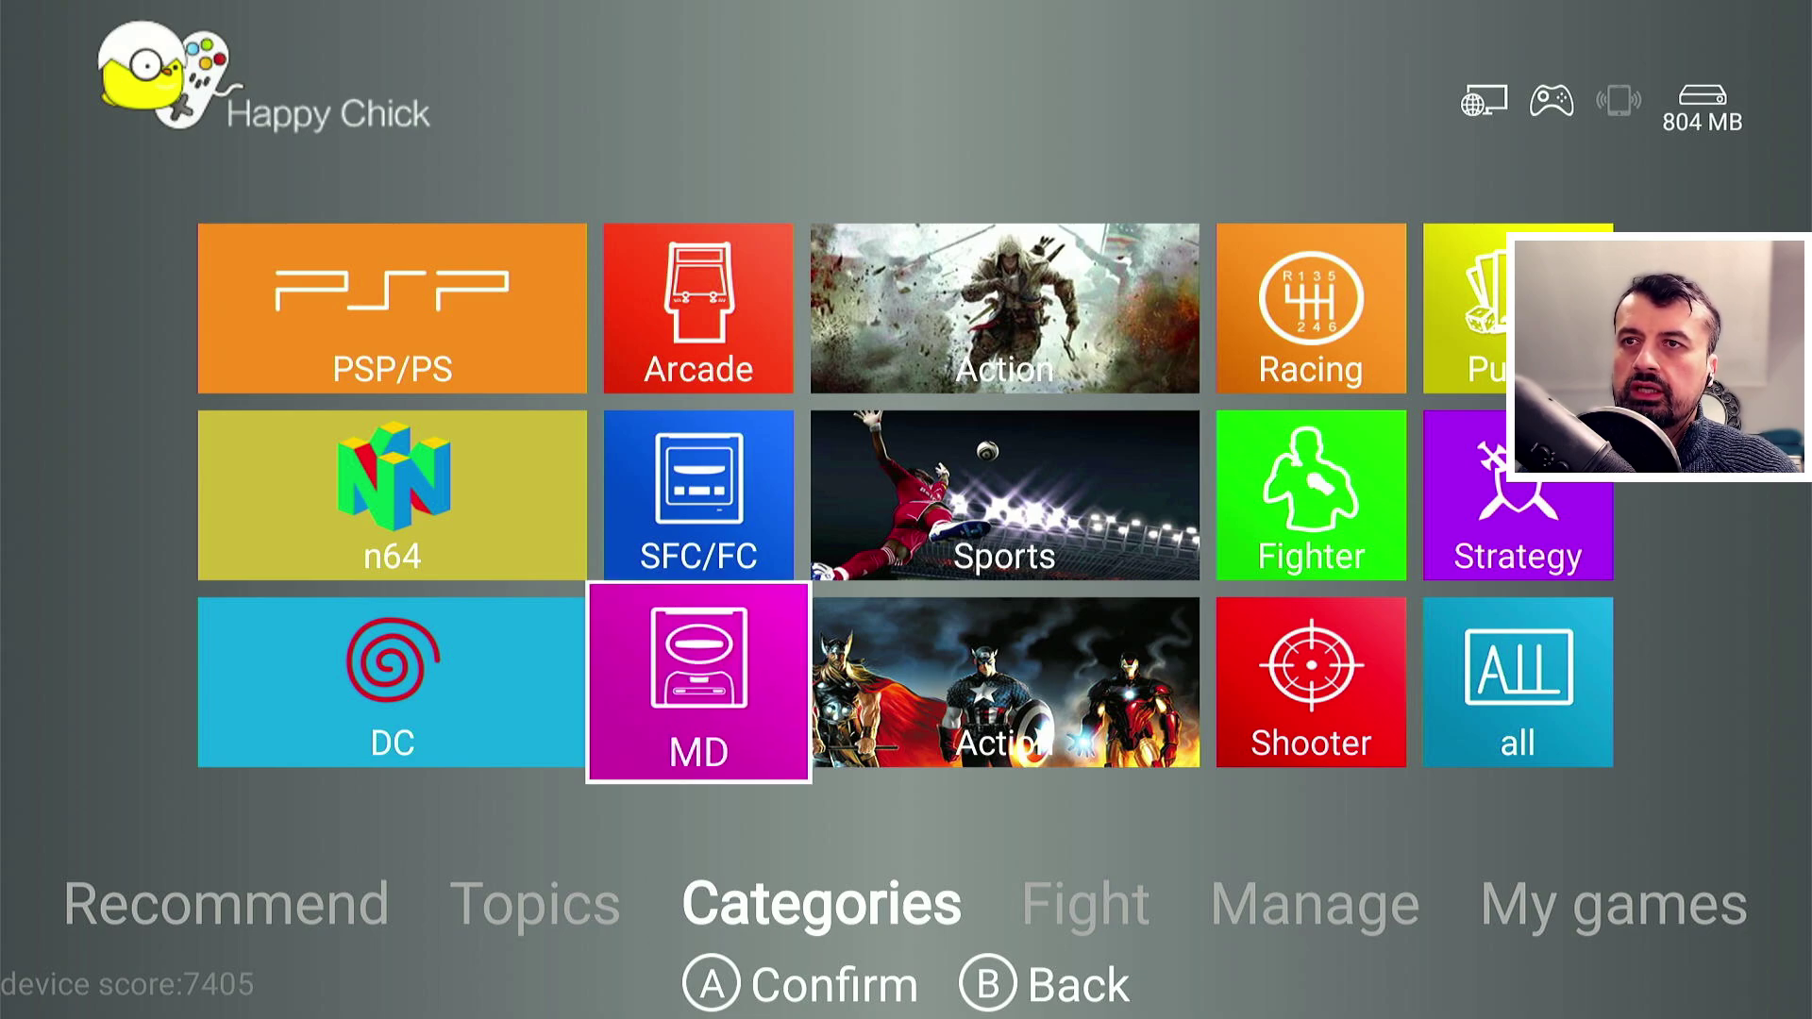
key("Up")
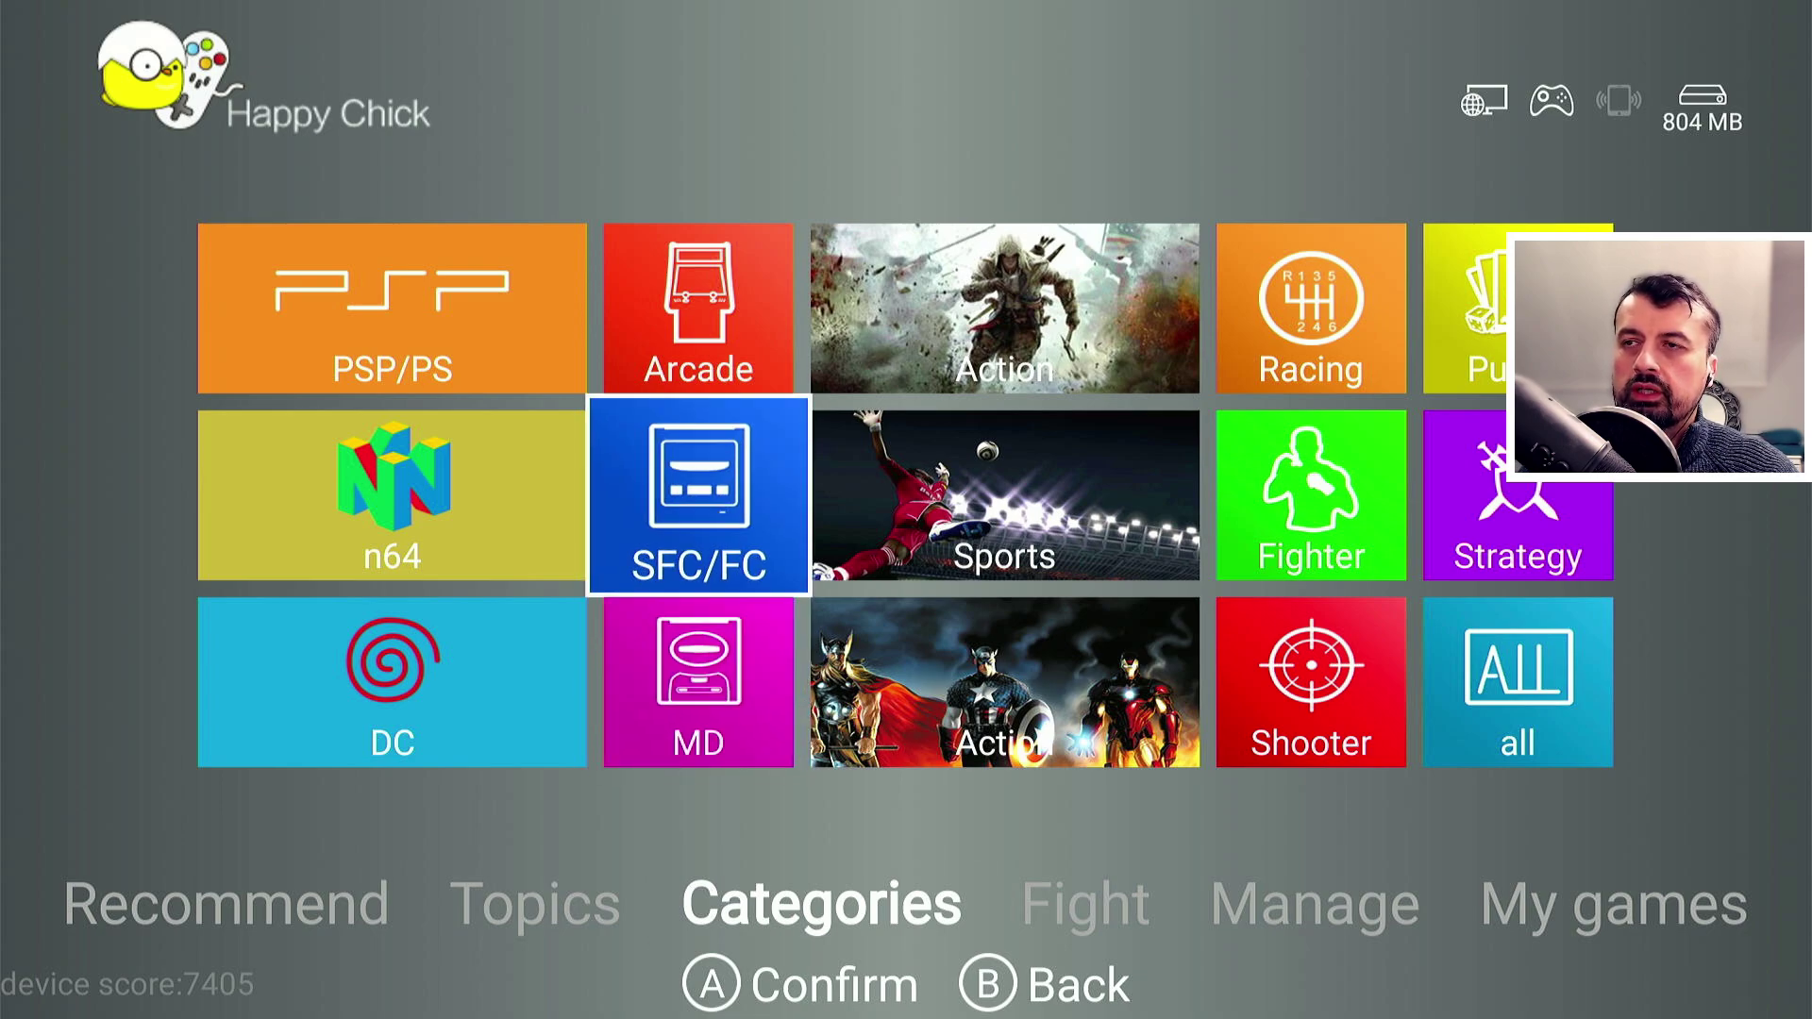
key("Return")
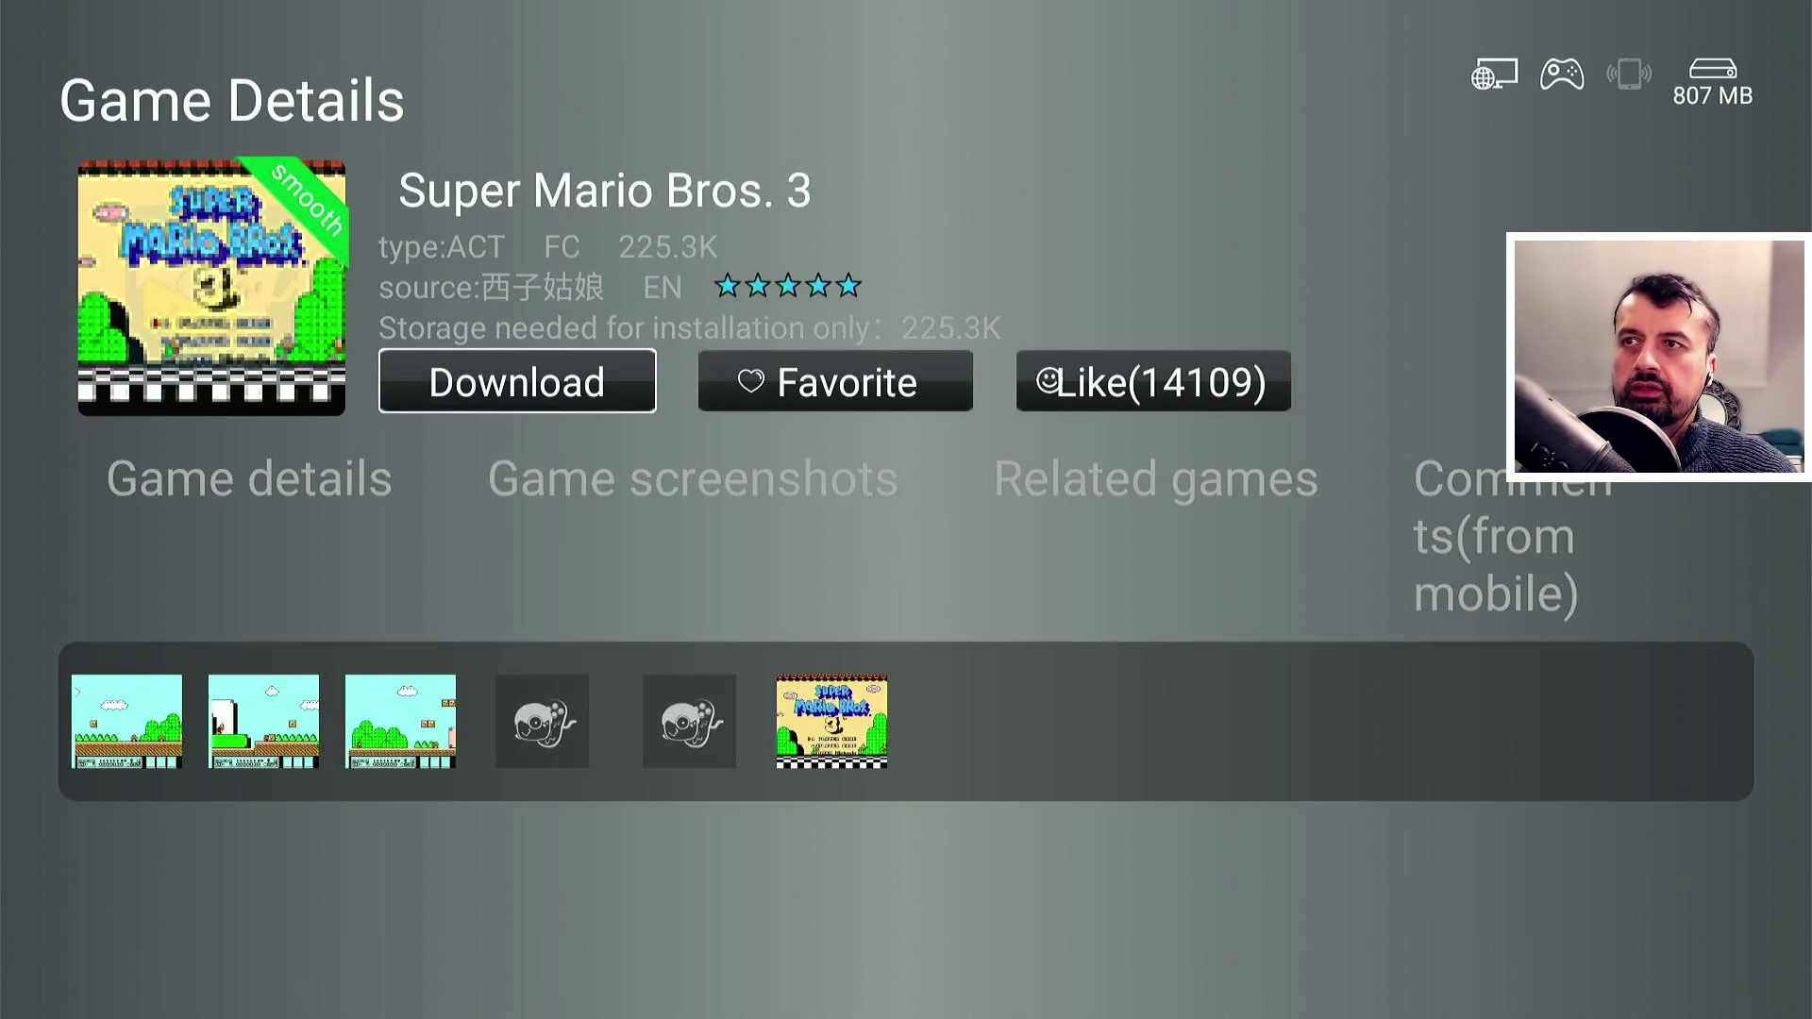
- Download Super Mario Bros. 3 (FC, 225.3K) and launch it
key("Right")
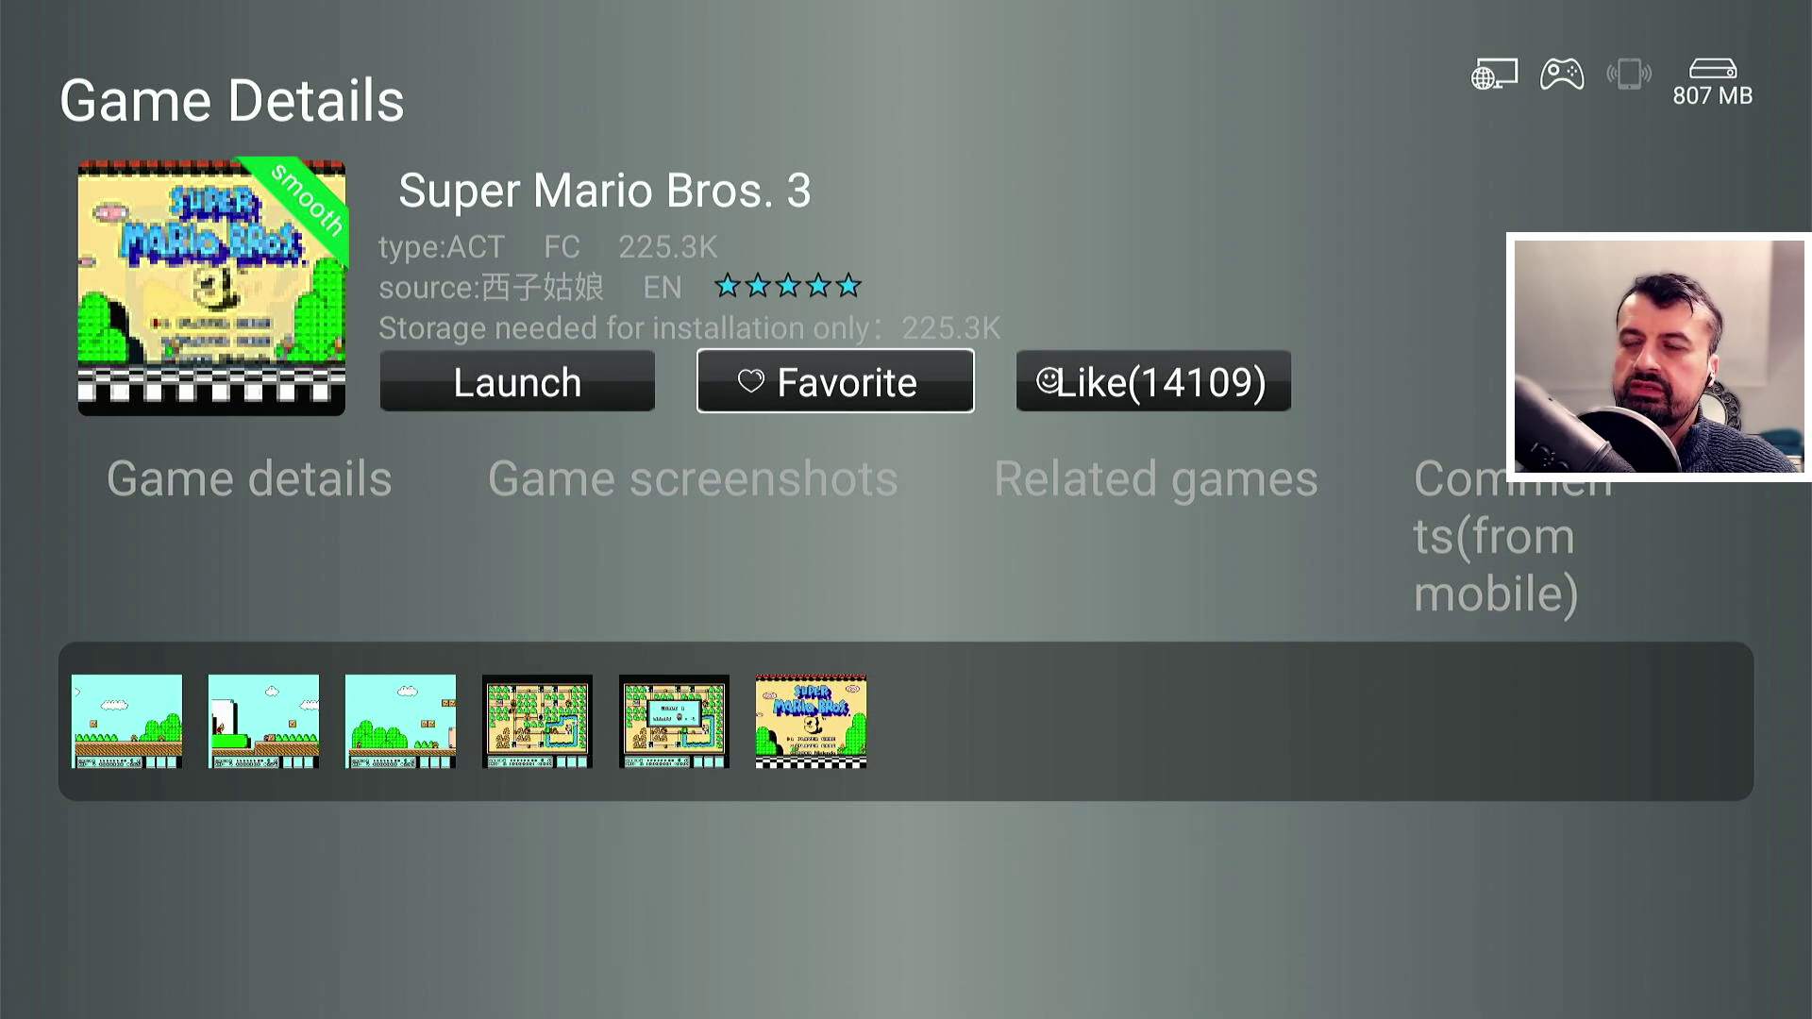
key("Left")
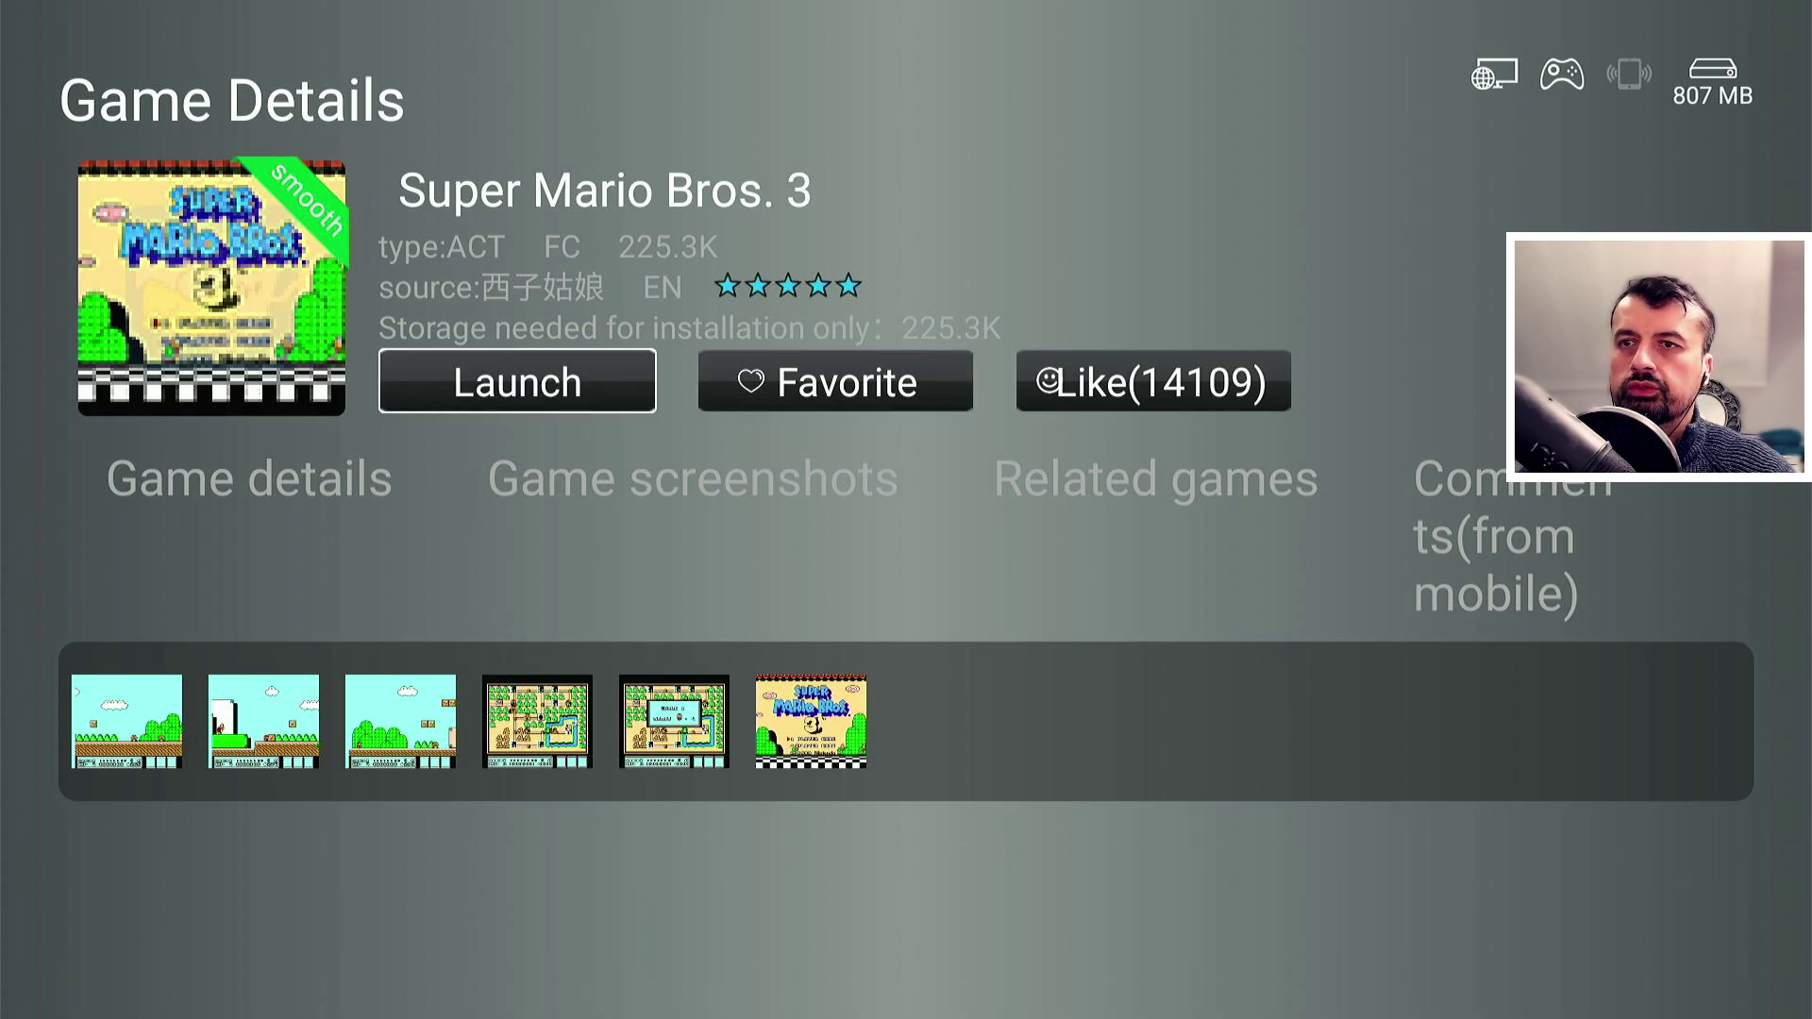
key("Return")
key("Return")
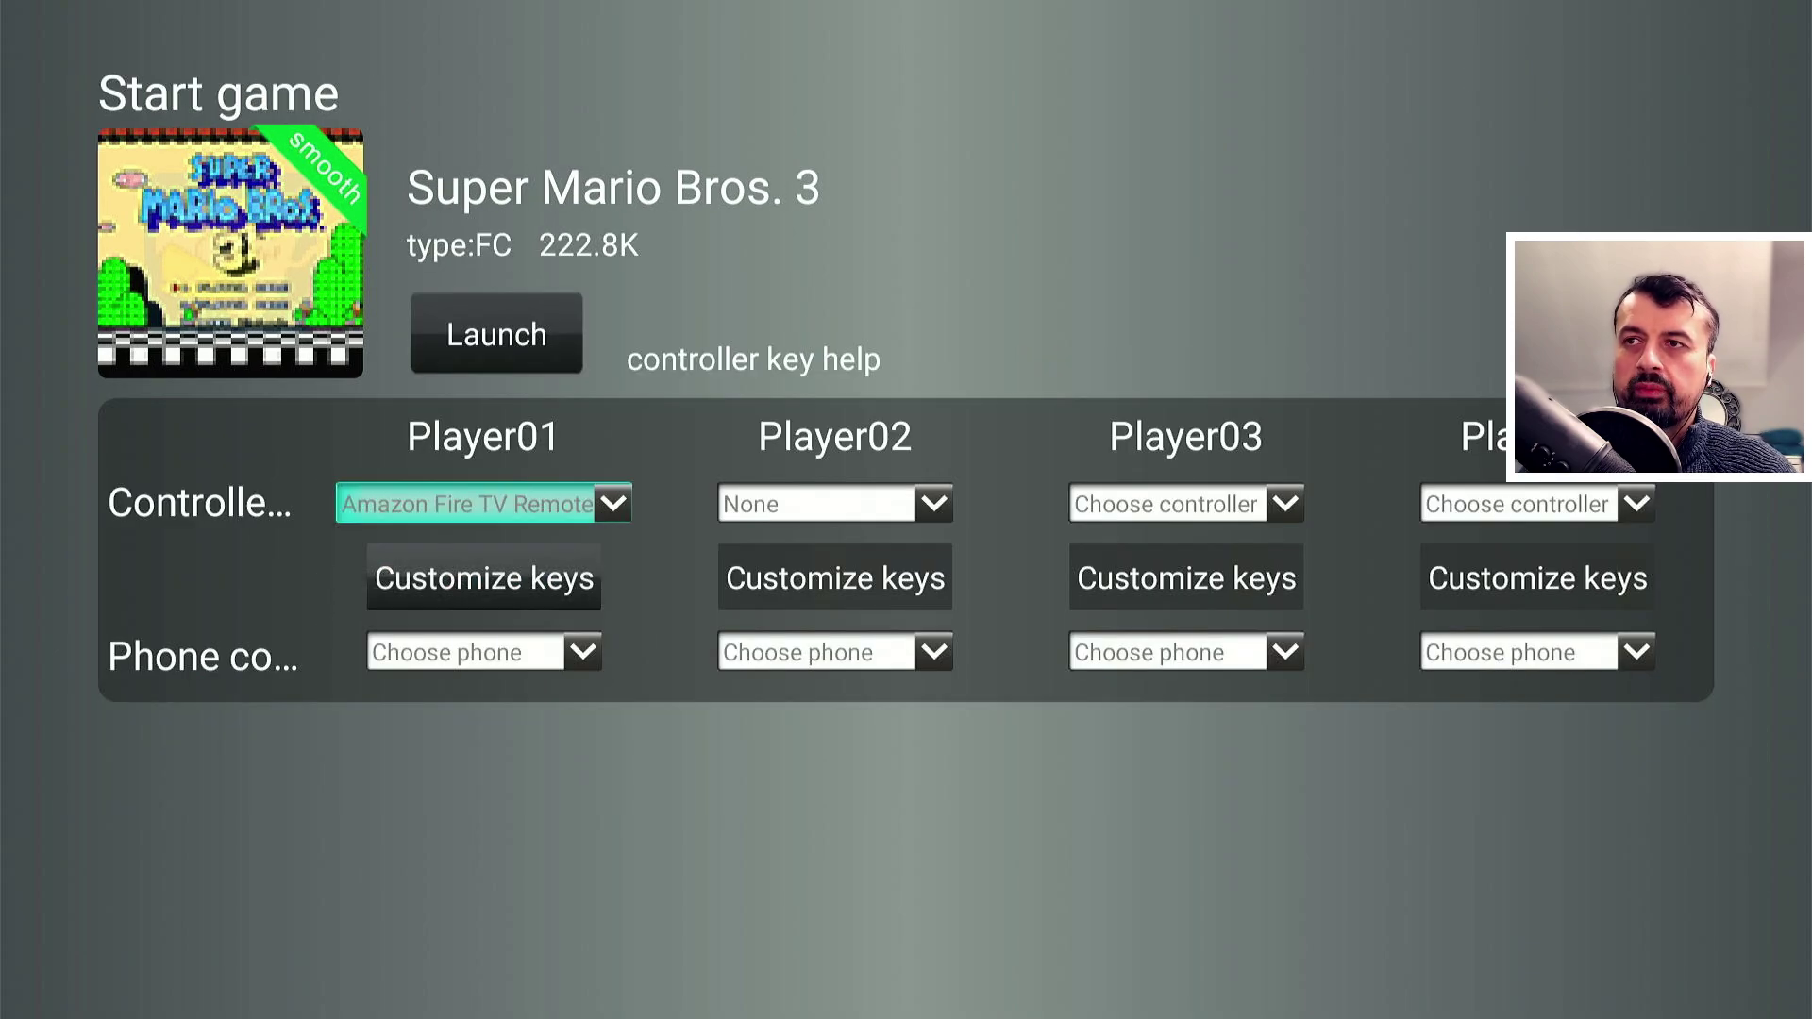
- Open key setup for the Amazon Fire TV Remote and map the Up and Right directions
key("Down")
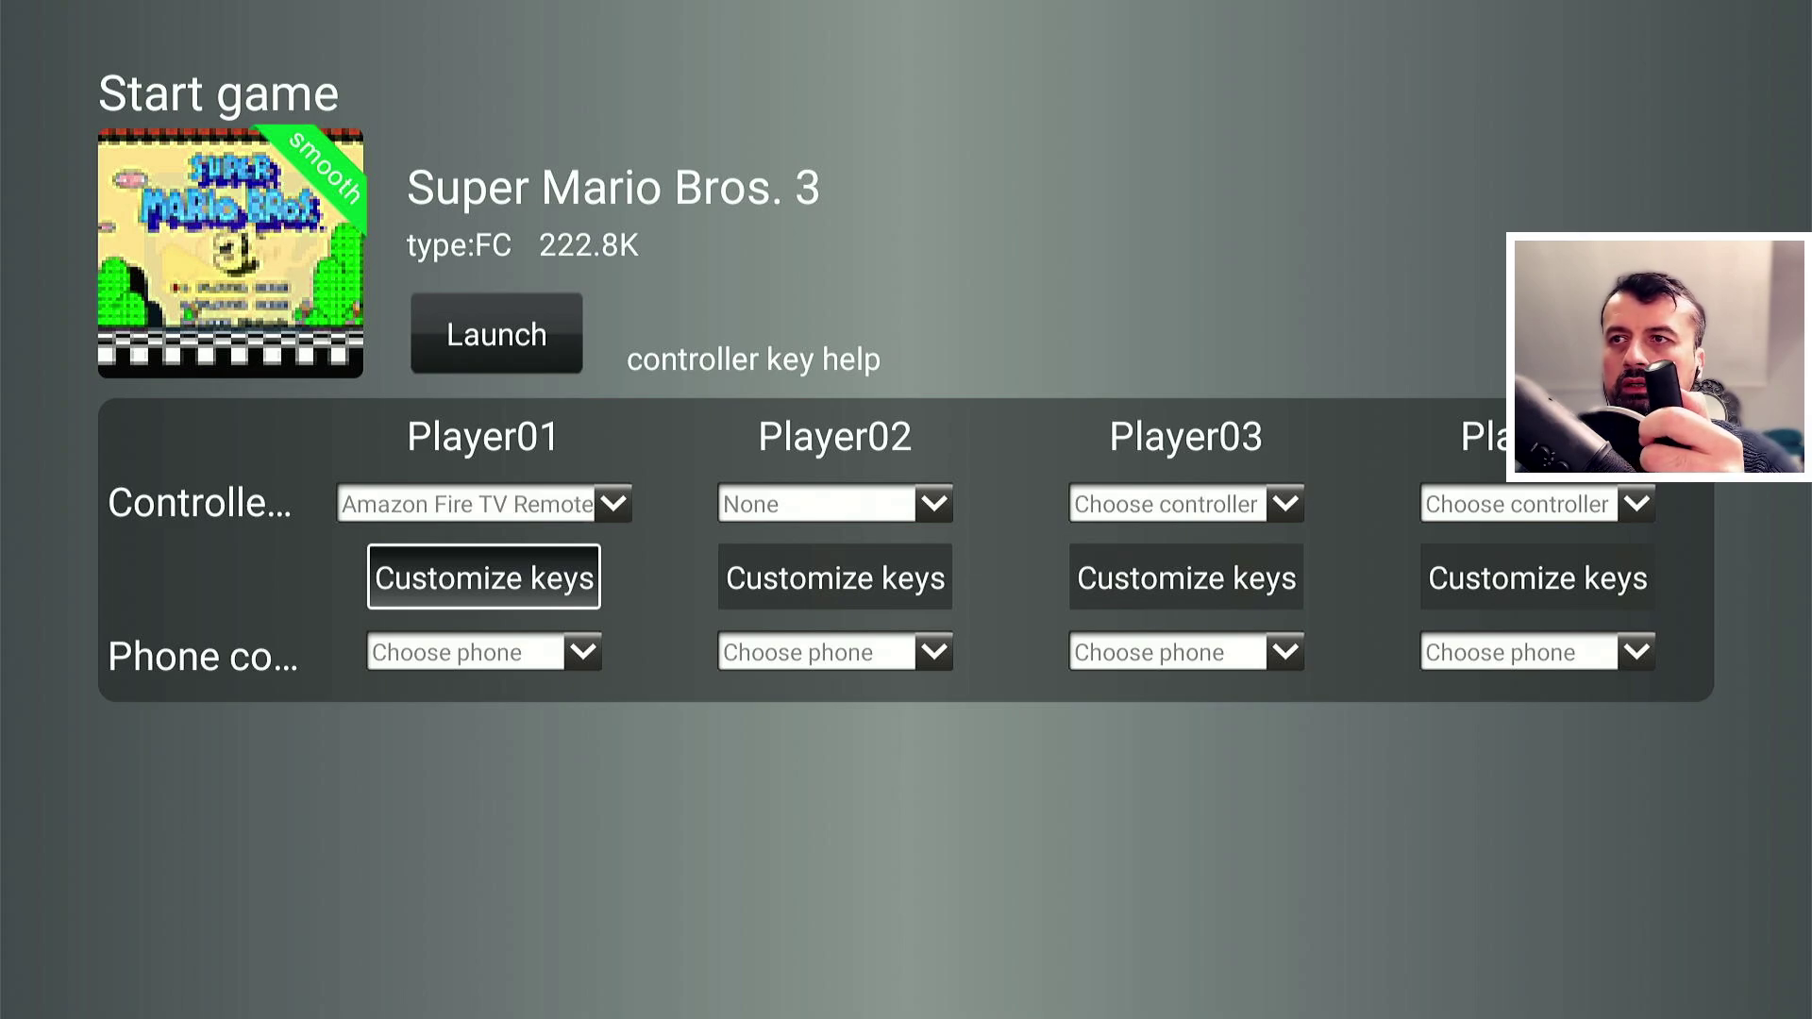
key("Return")
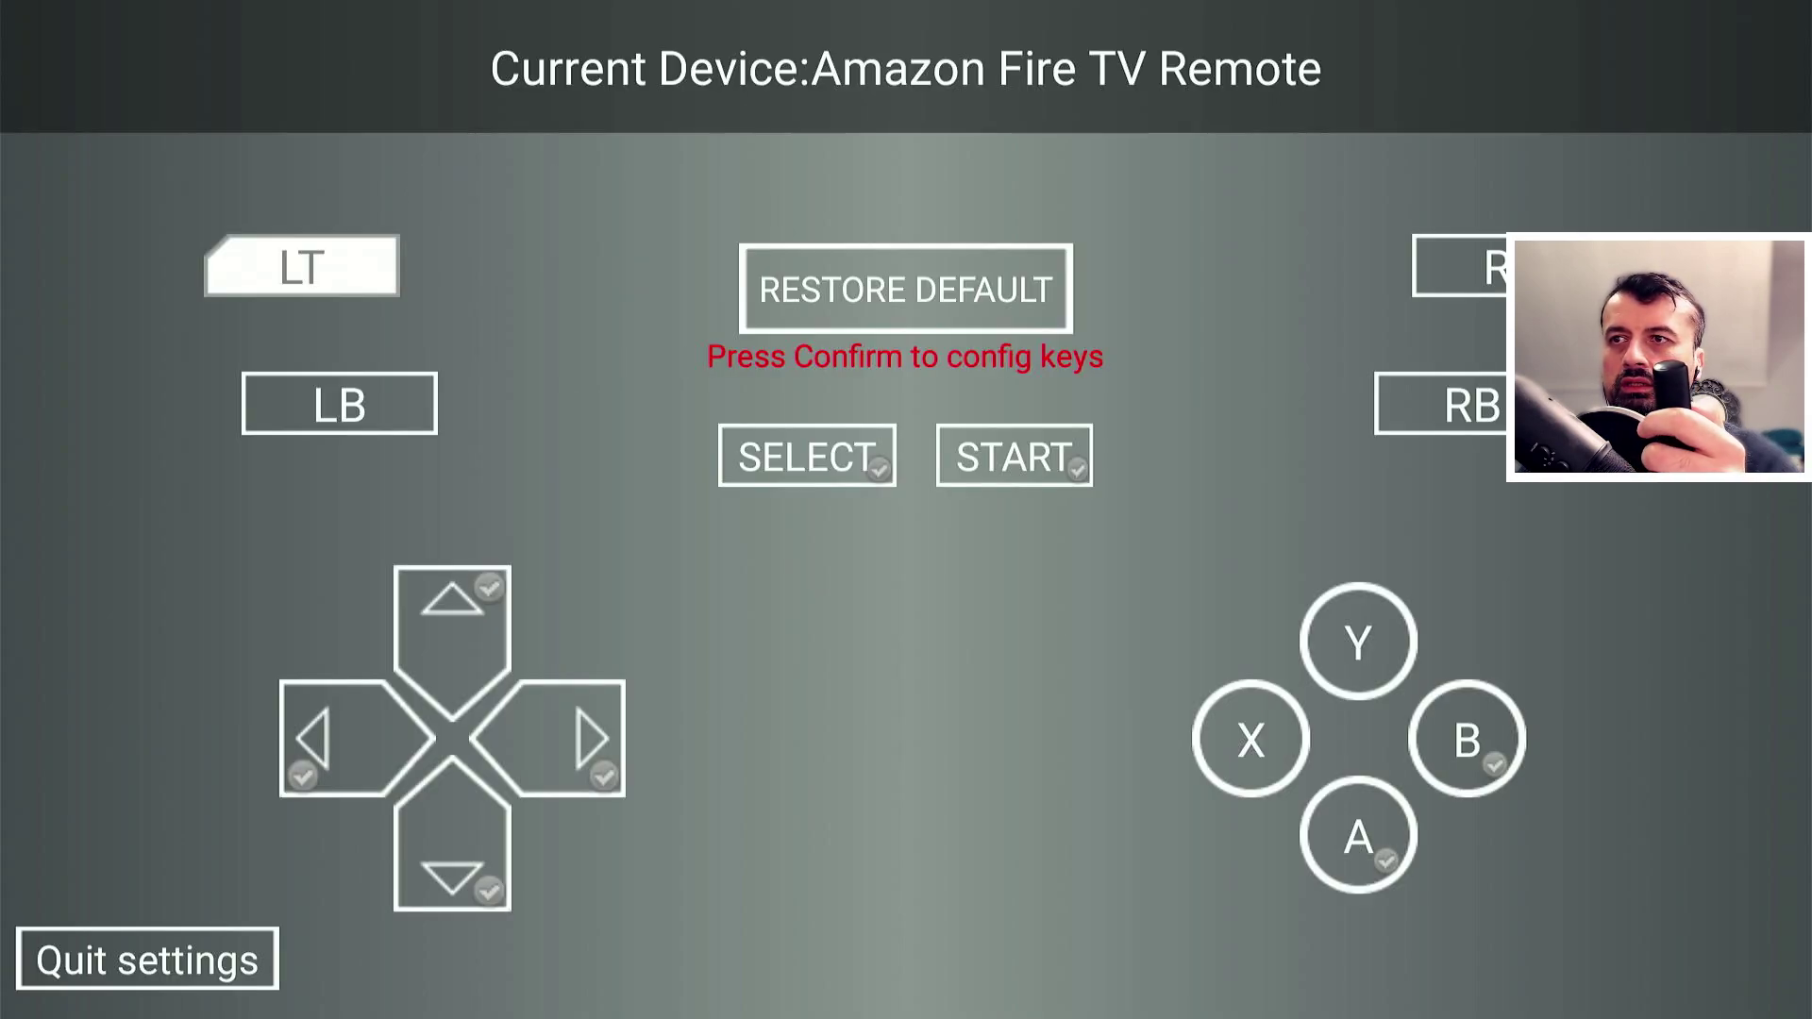
key("Down")
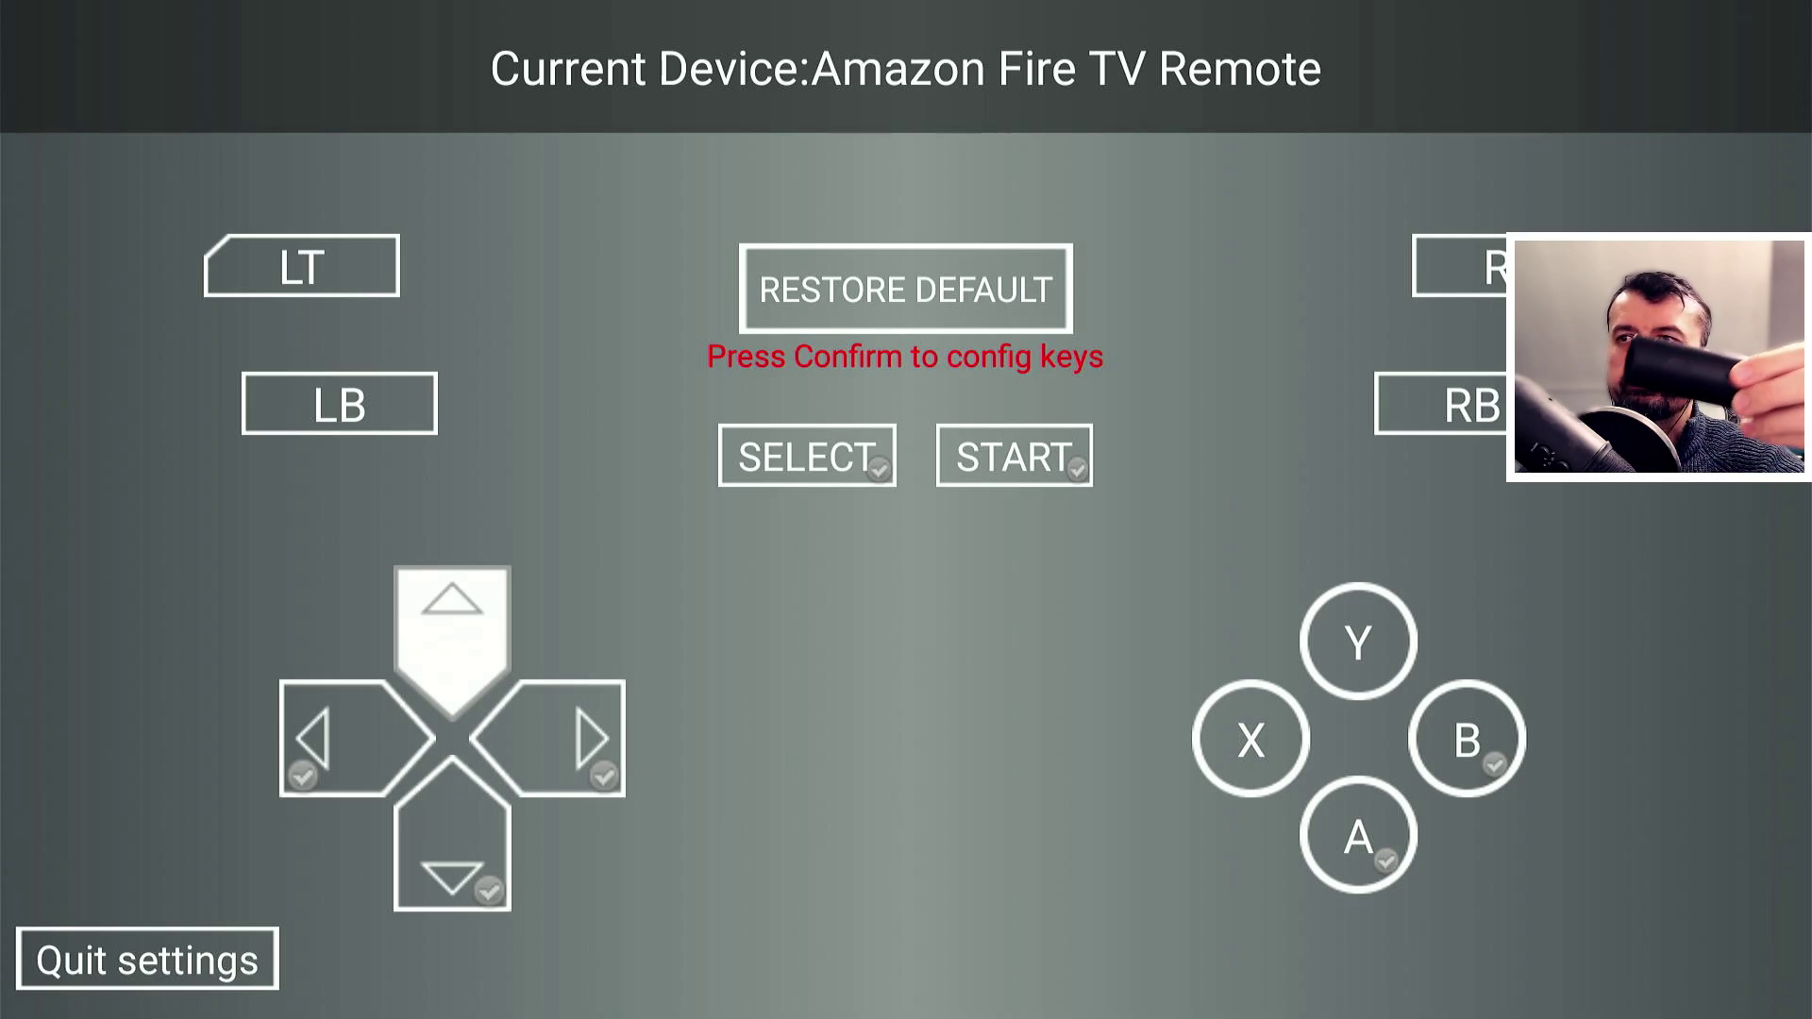
key("Return")
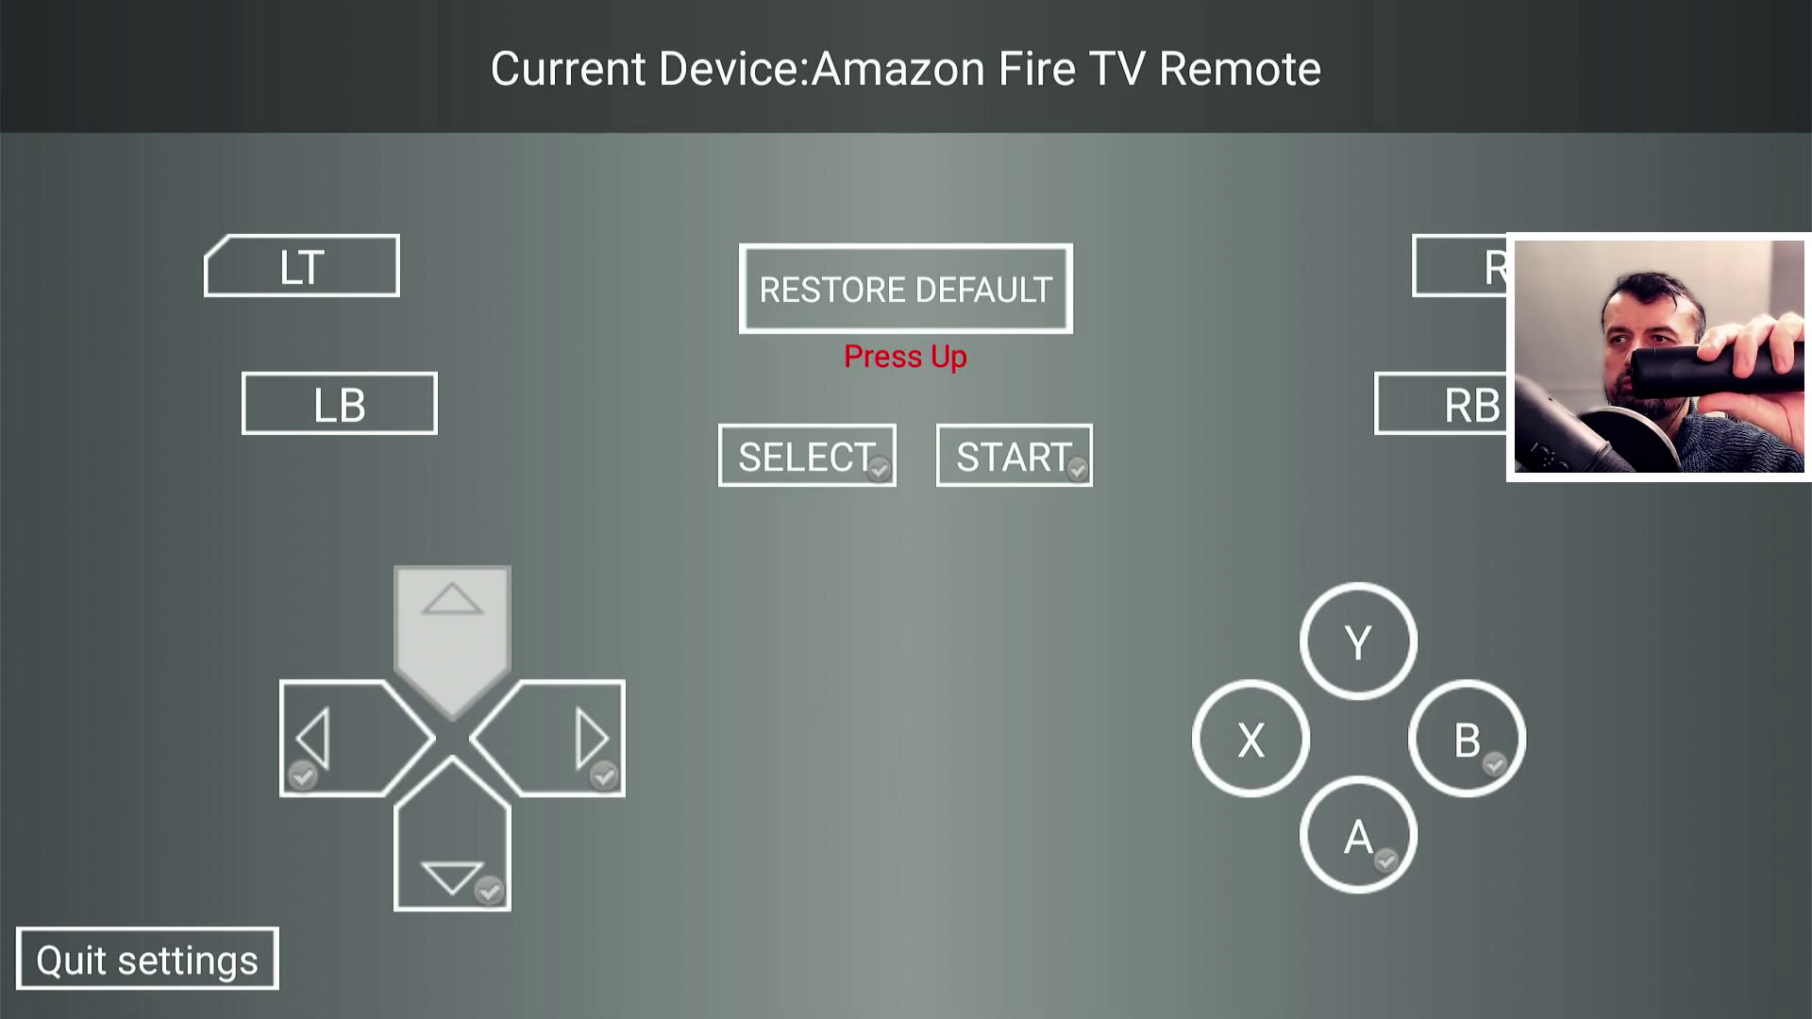
key("Up")
key("Left")
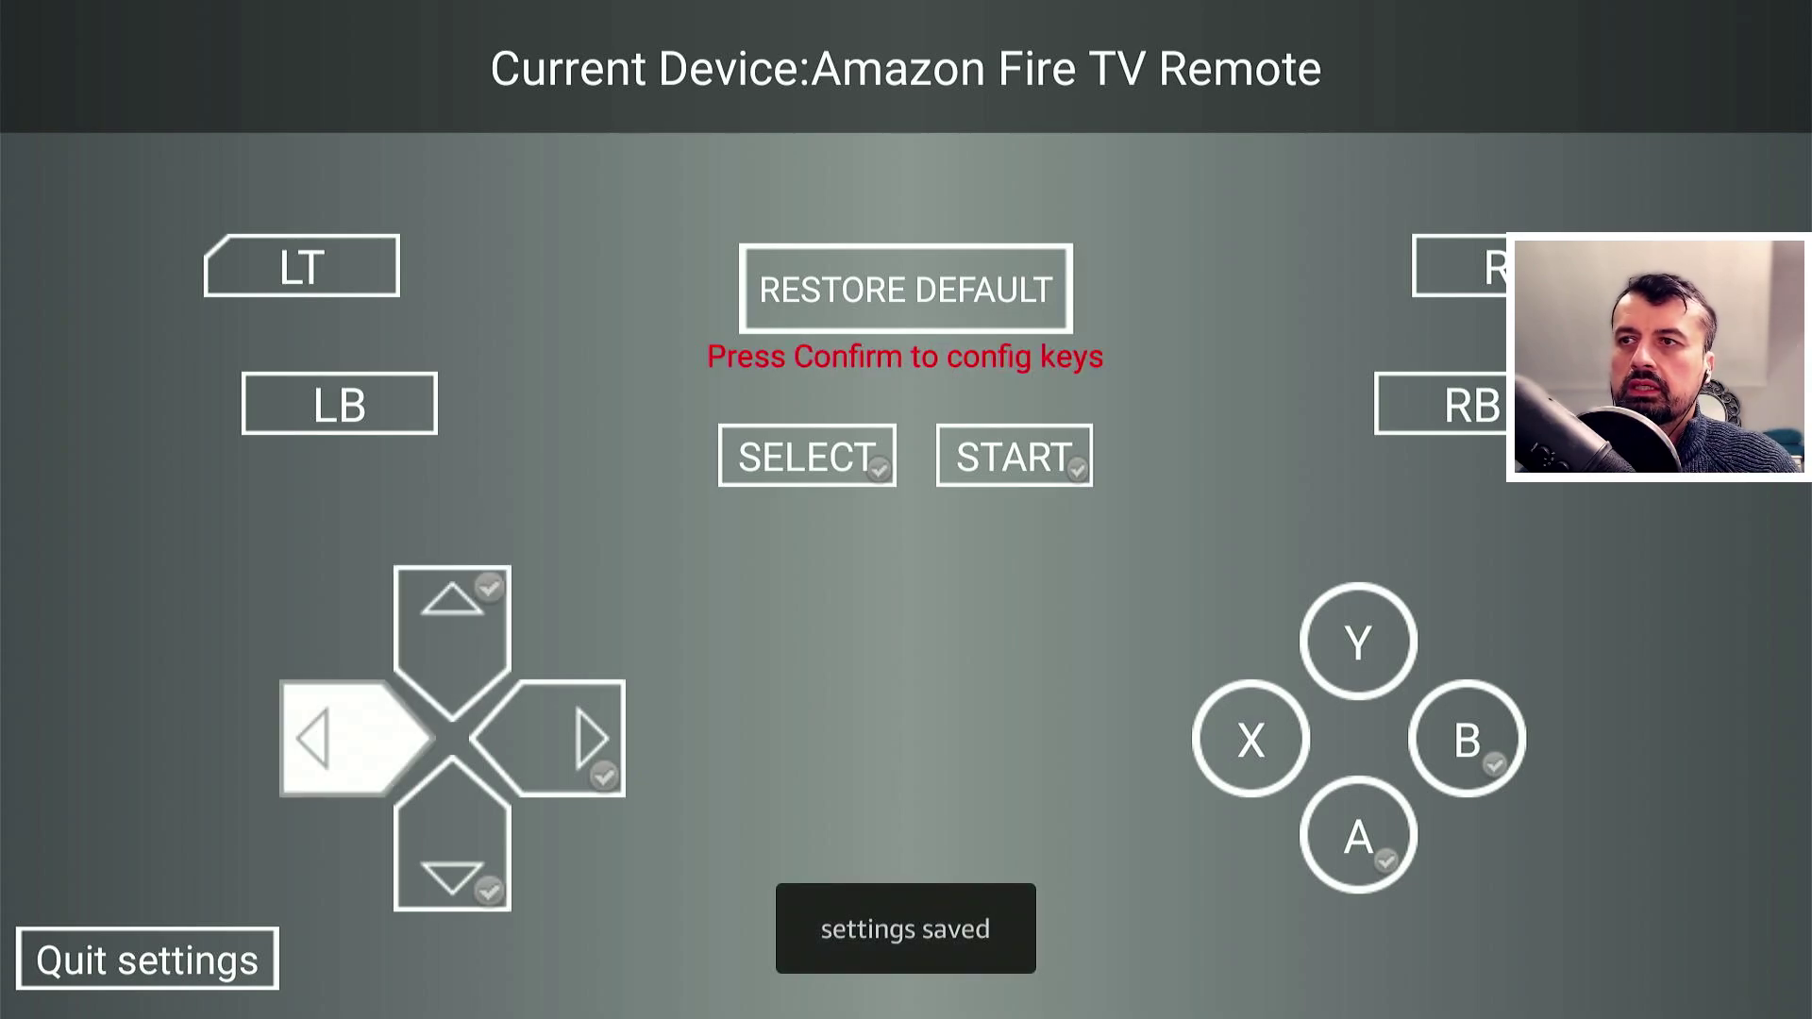
key("Up")
key("Right")
key("Return")
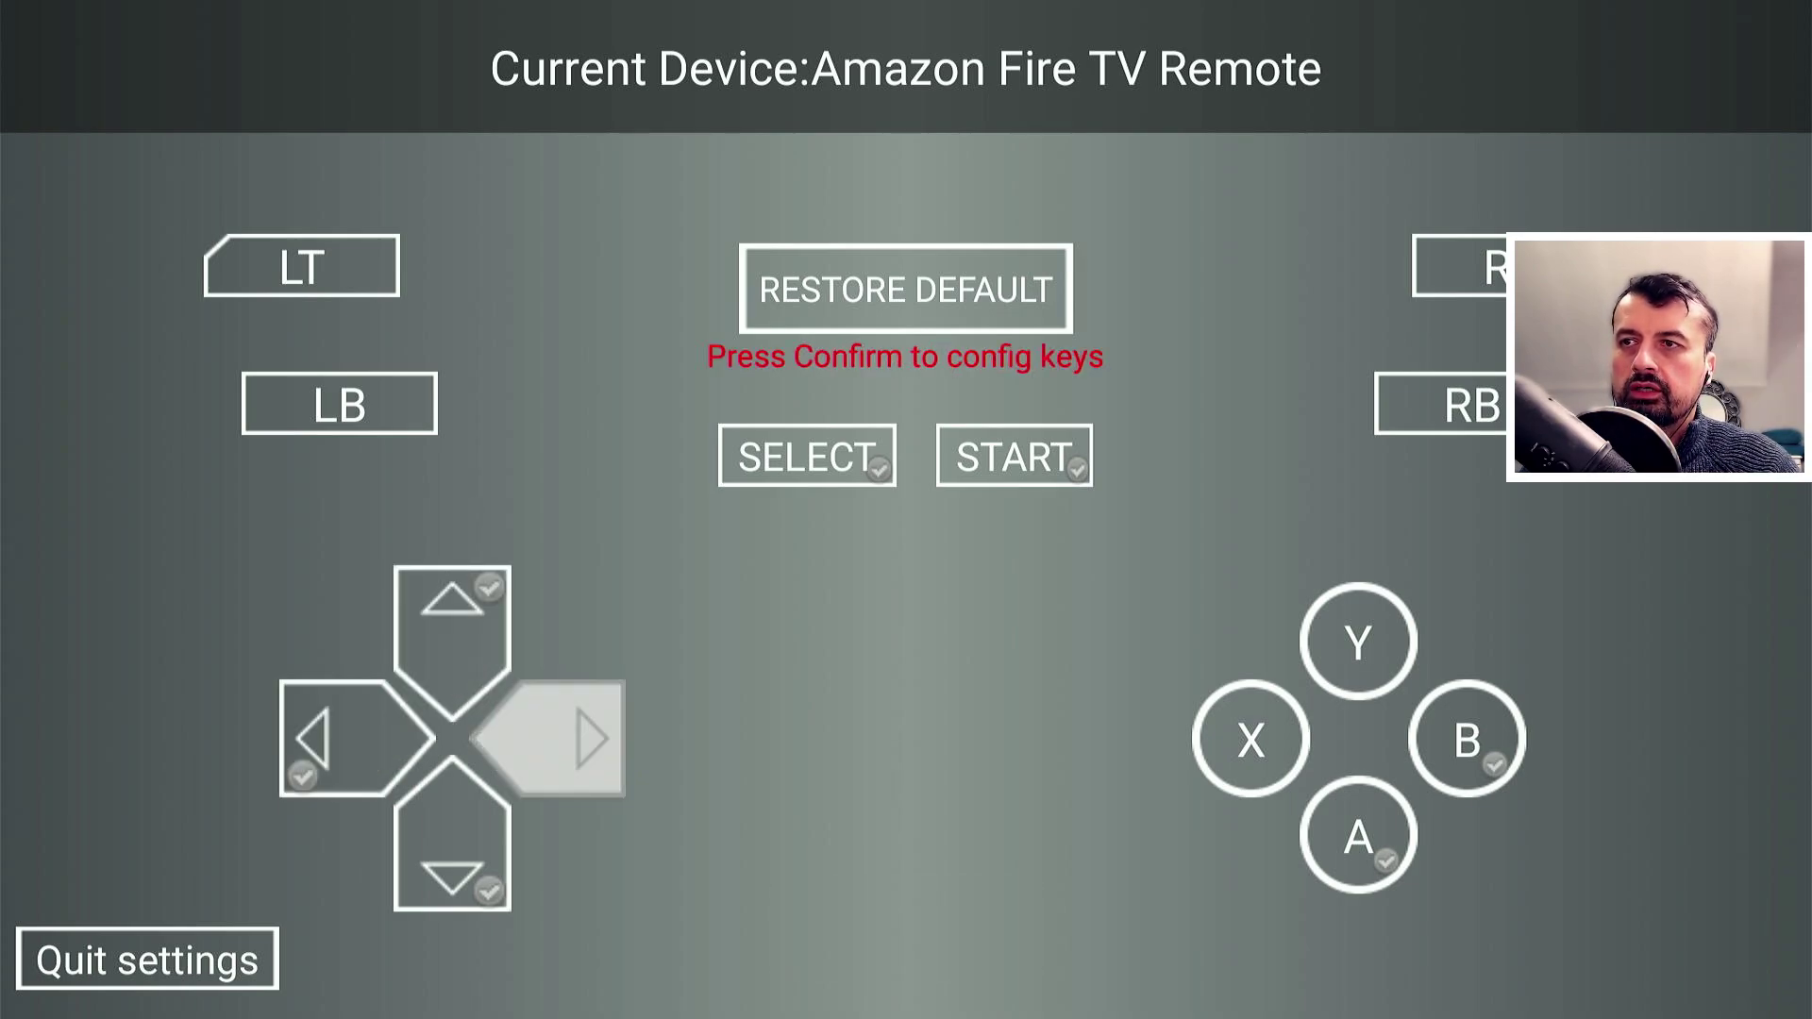
key("Right")
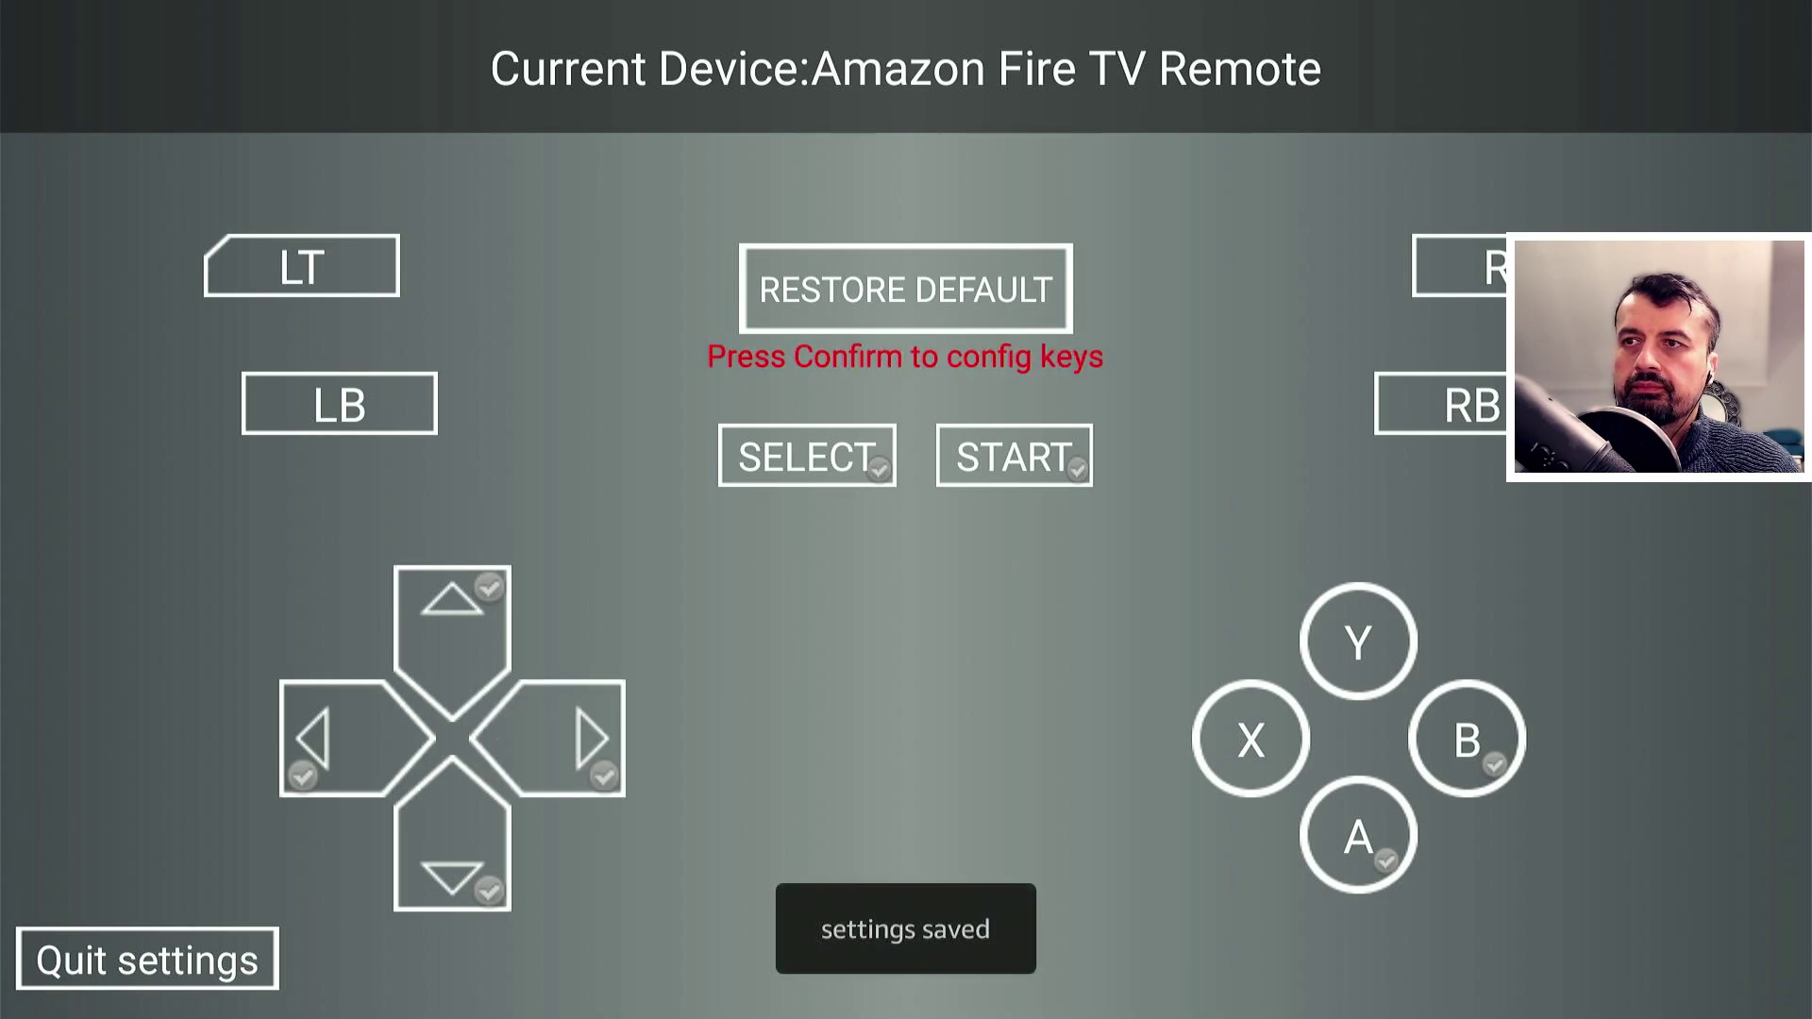
- Map the Down and Left directions to the matching remote keys
key("Down")
key("Return")
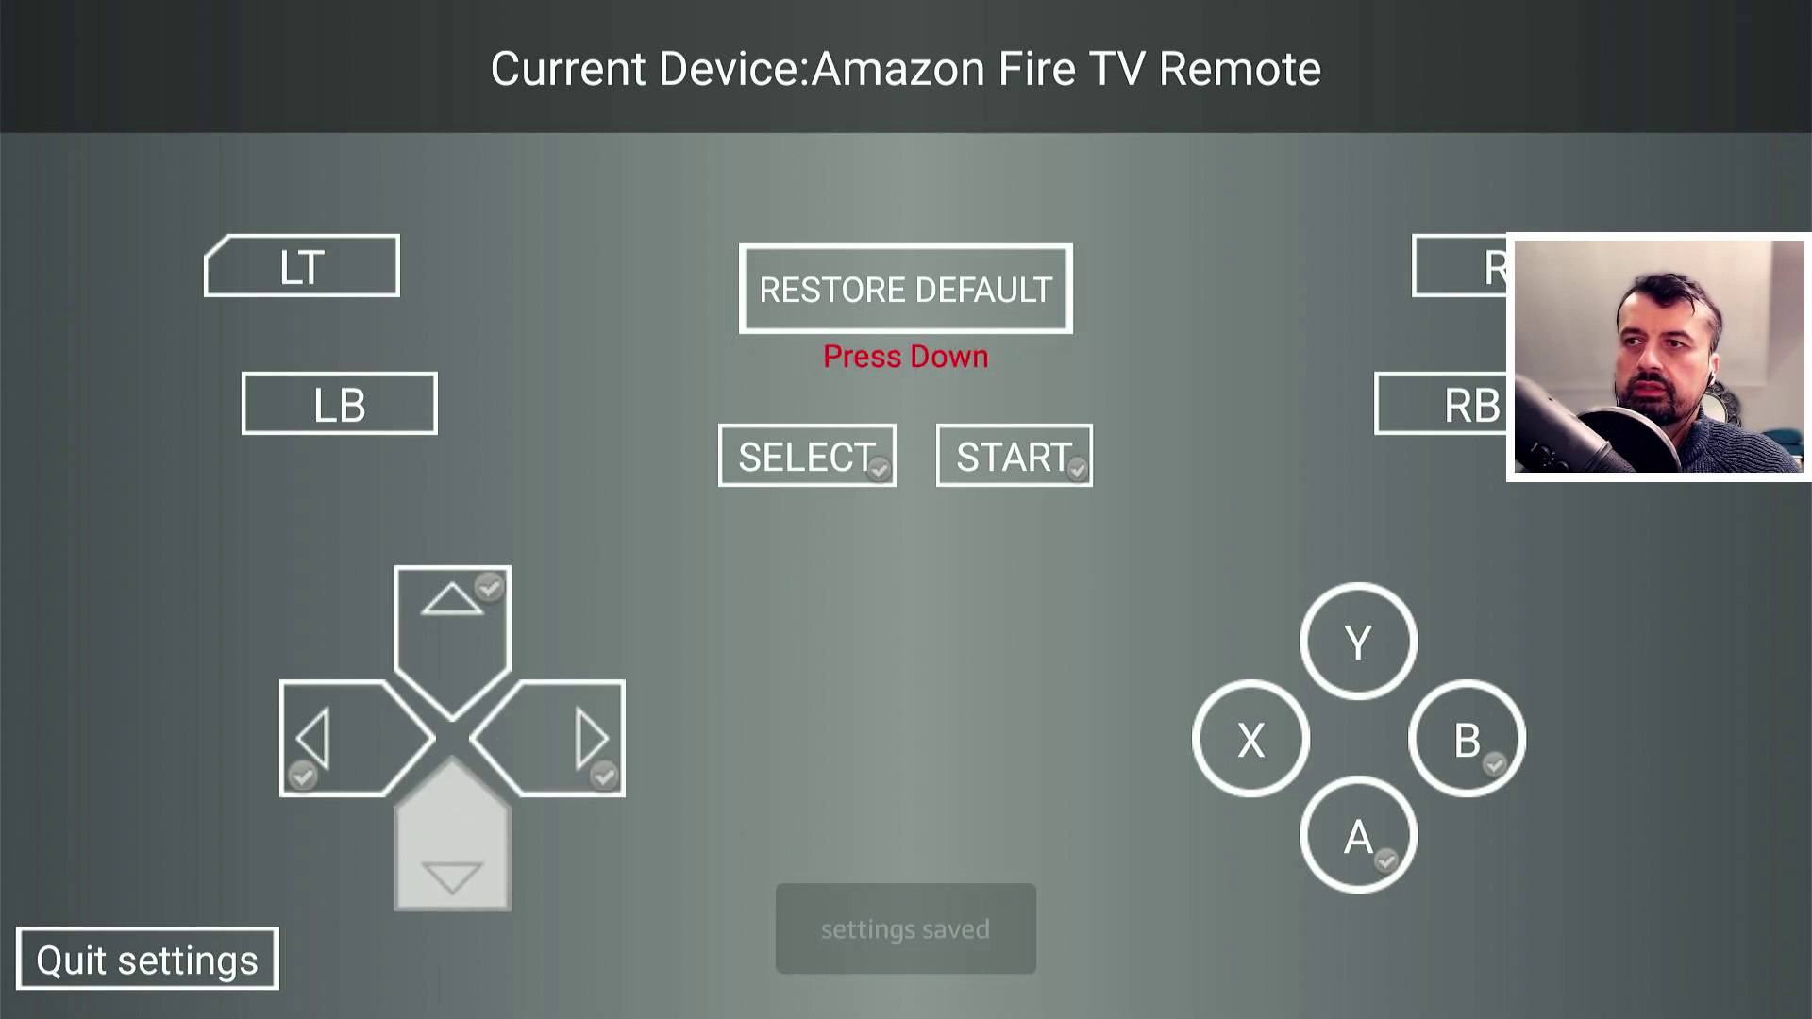
key("Down")
key("Right")
key("Up")
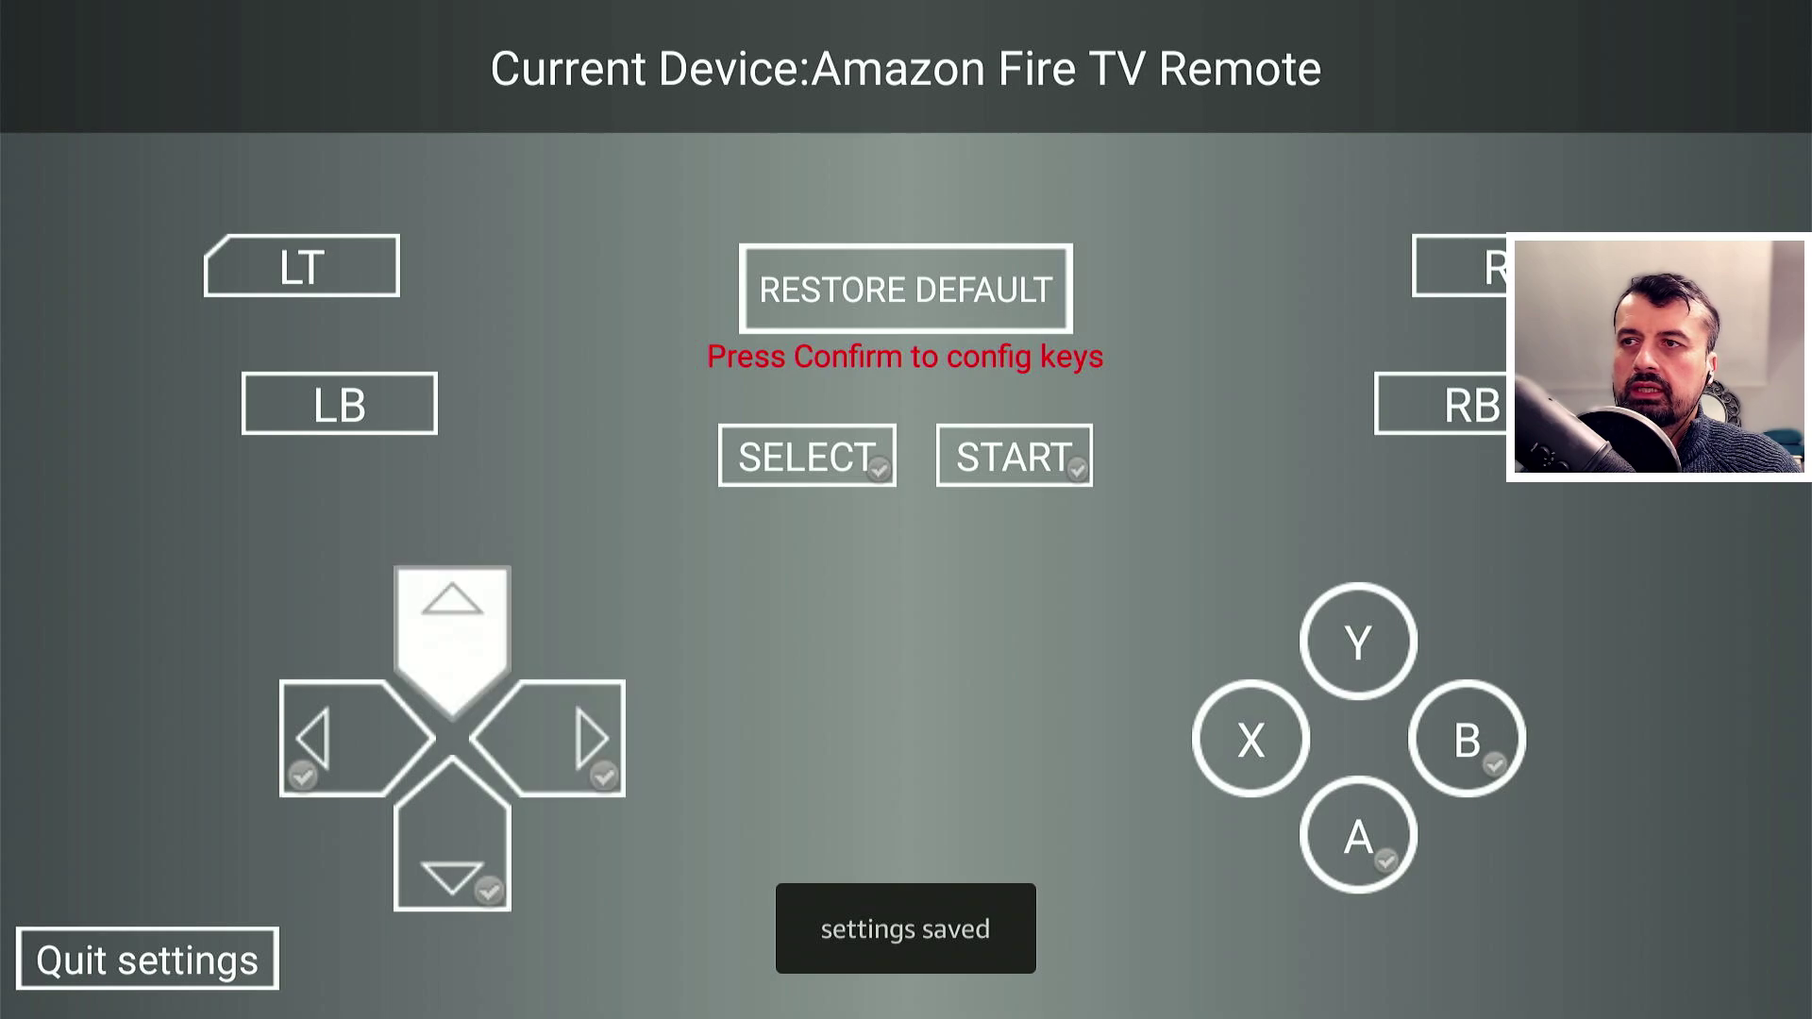
key("Left")
key("Return")
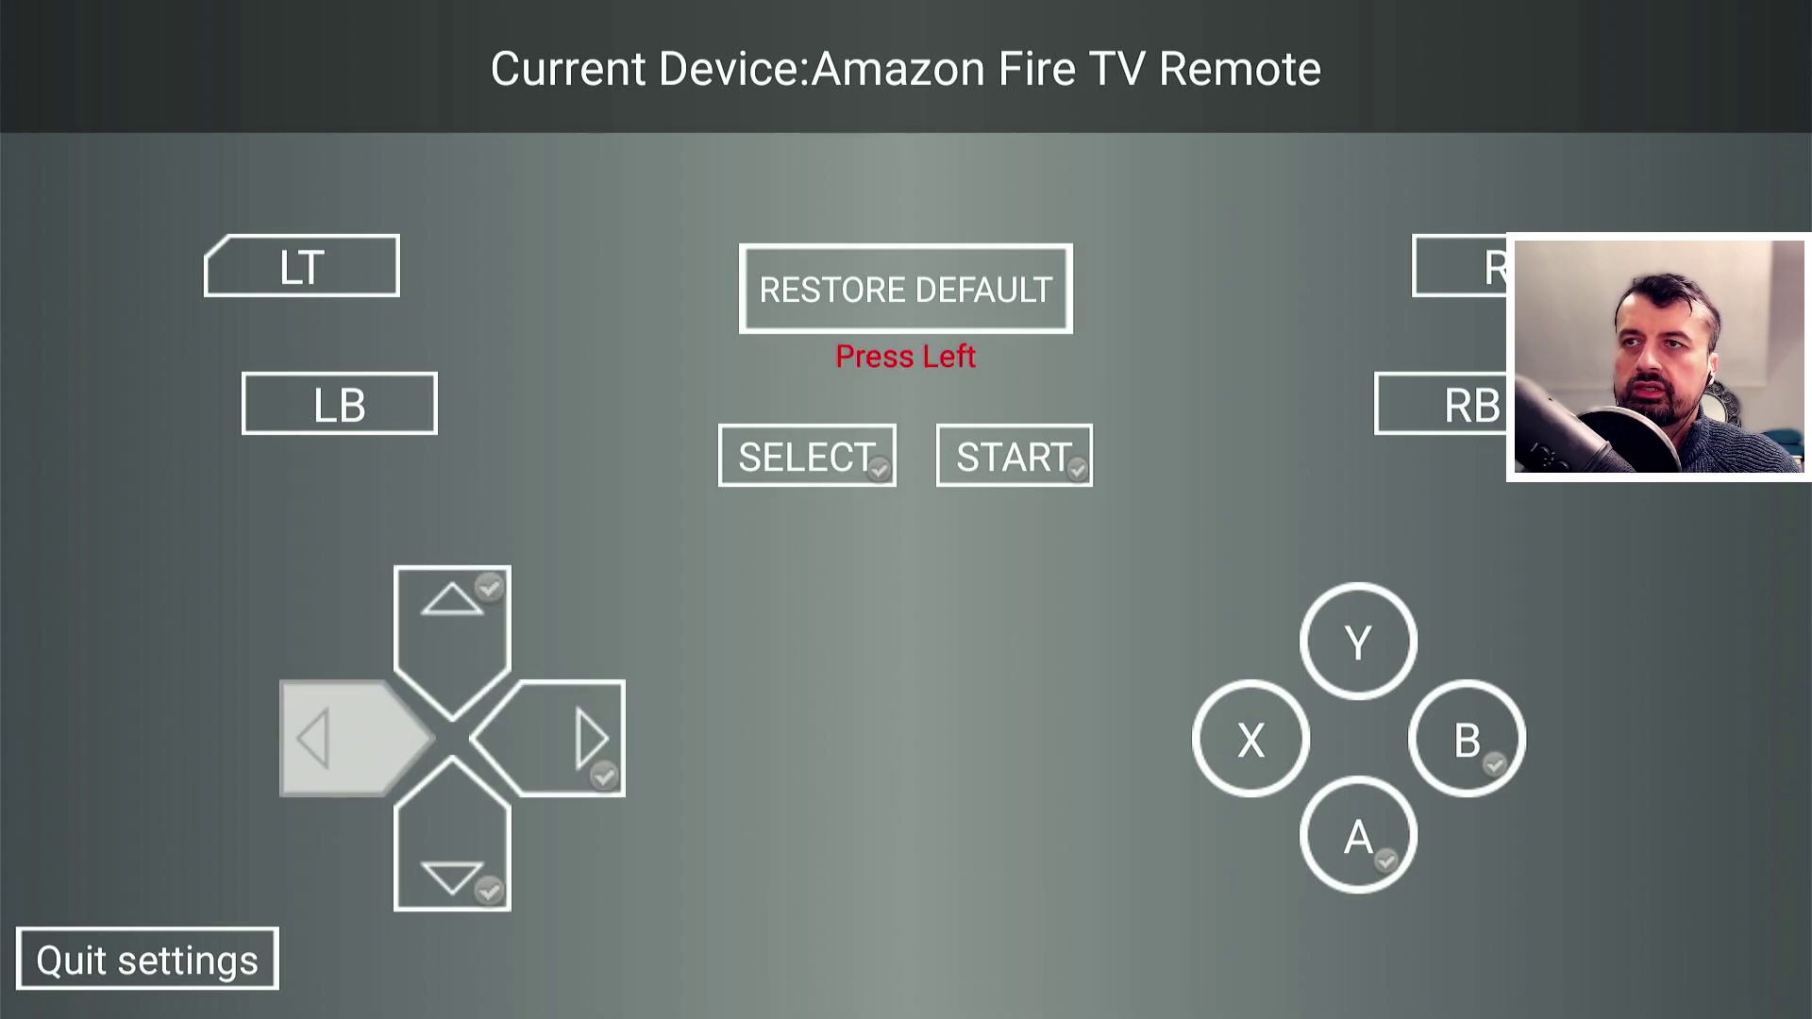
key("Left")
key("Up")
key("Up")
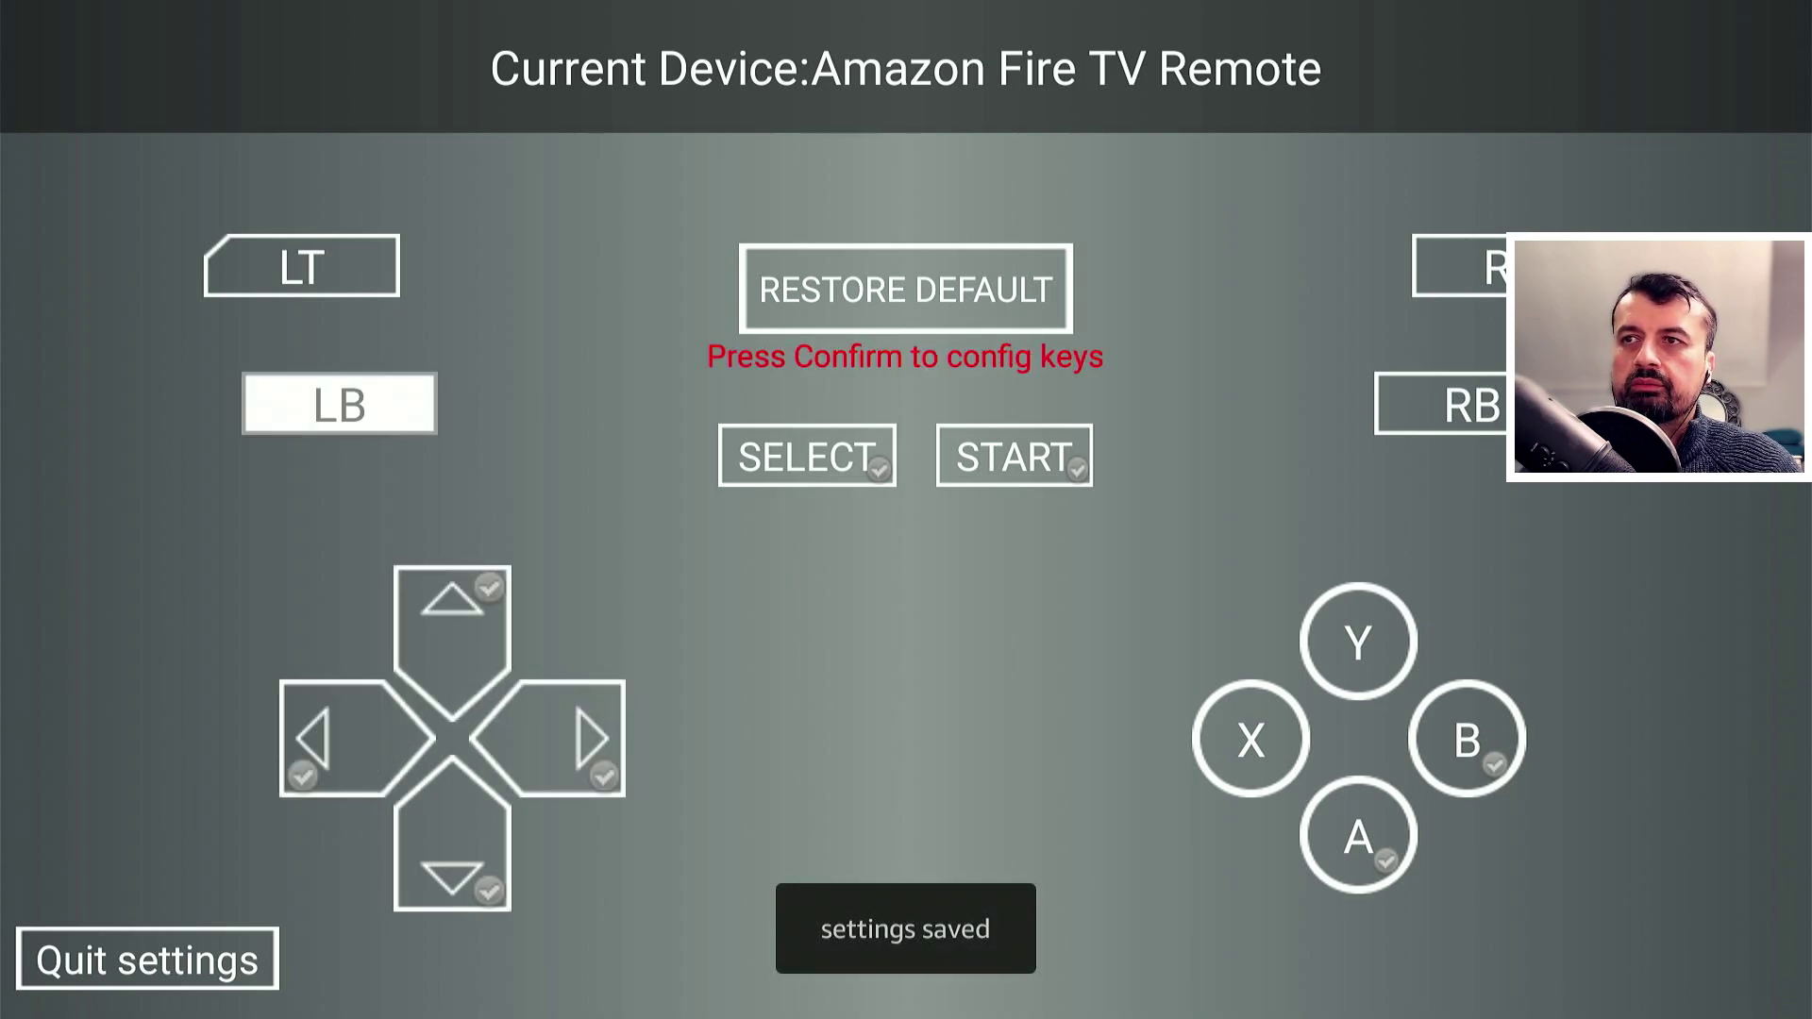
key("Right")
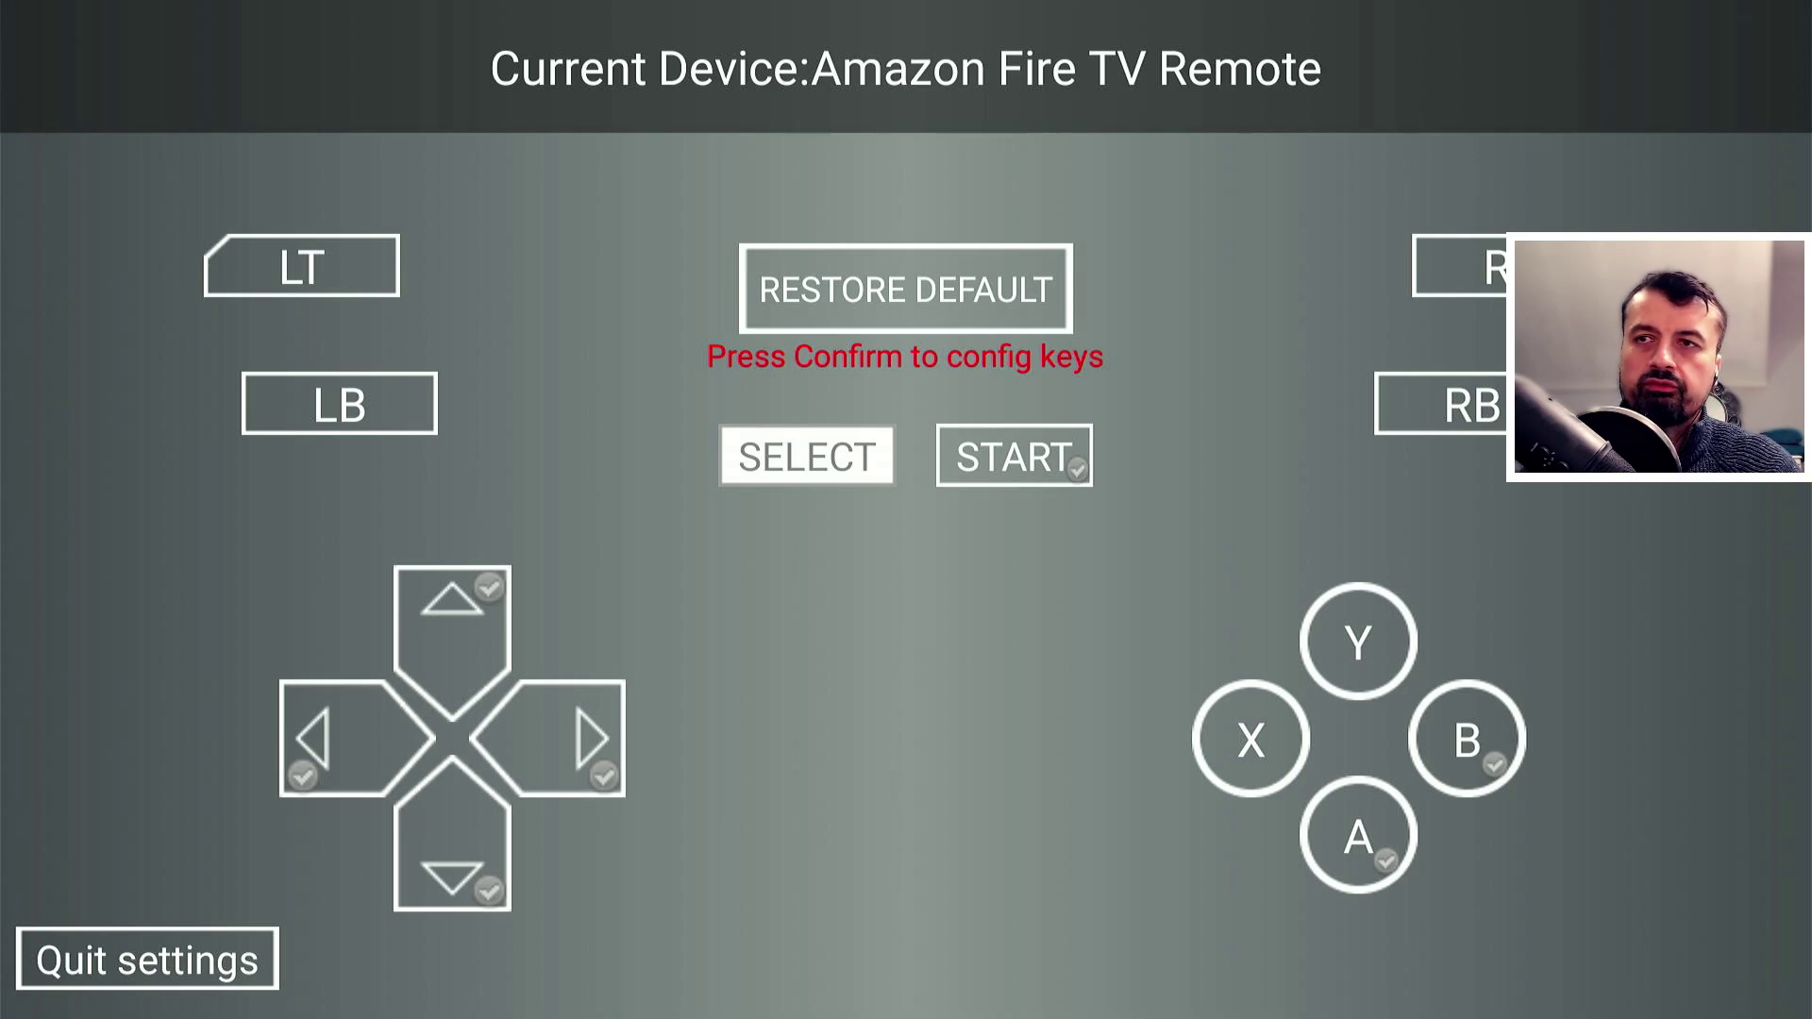
- Map SELECT to the remote's Menu key and START to Play/Pause
key("Right")
key("Left")
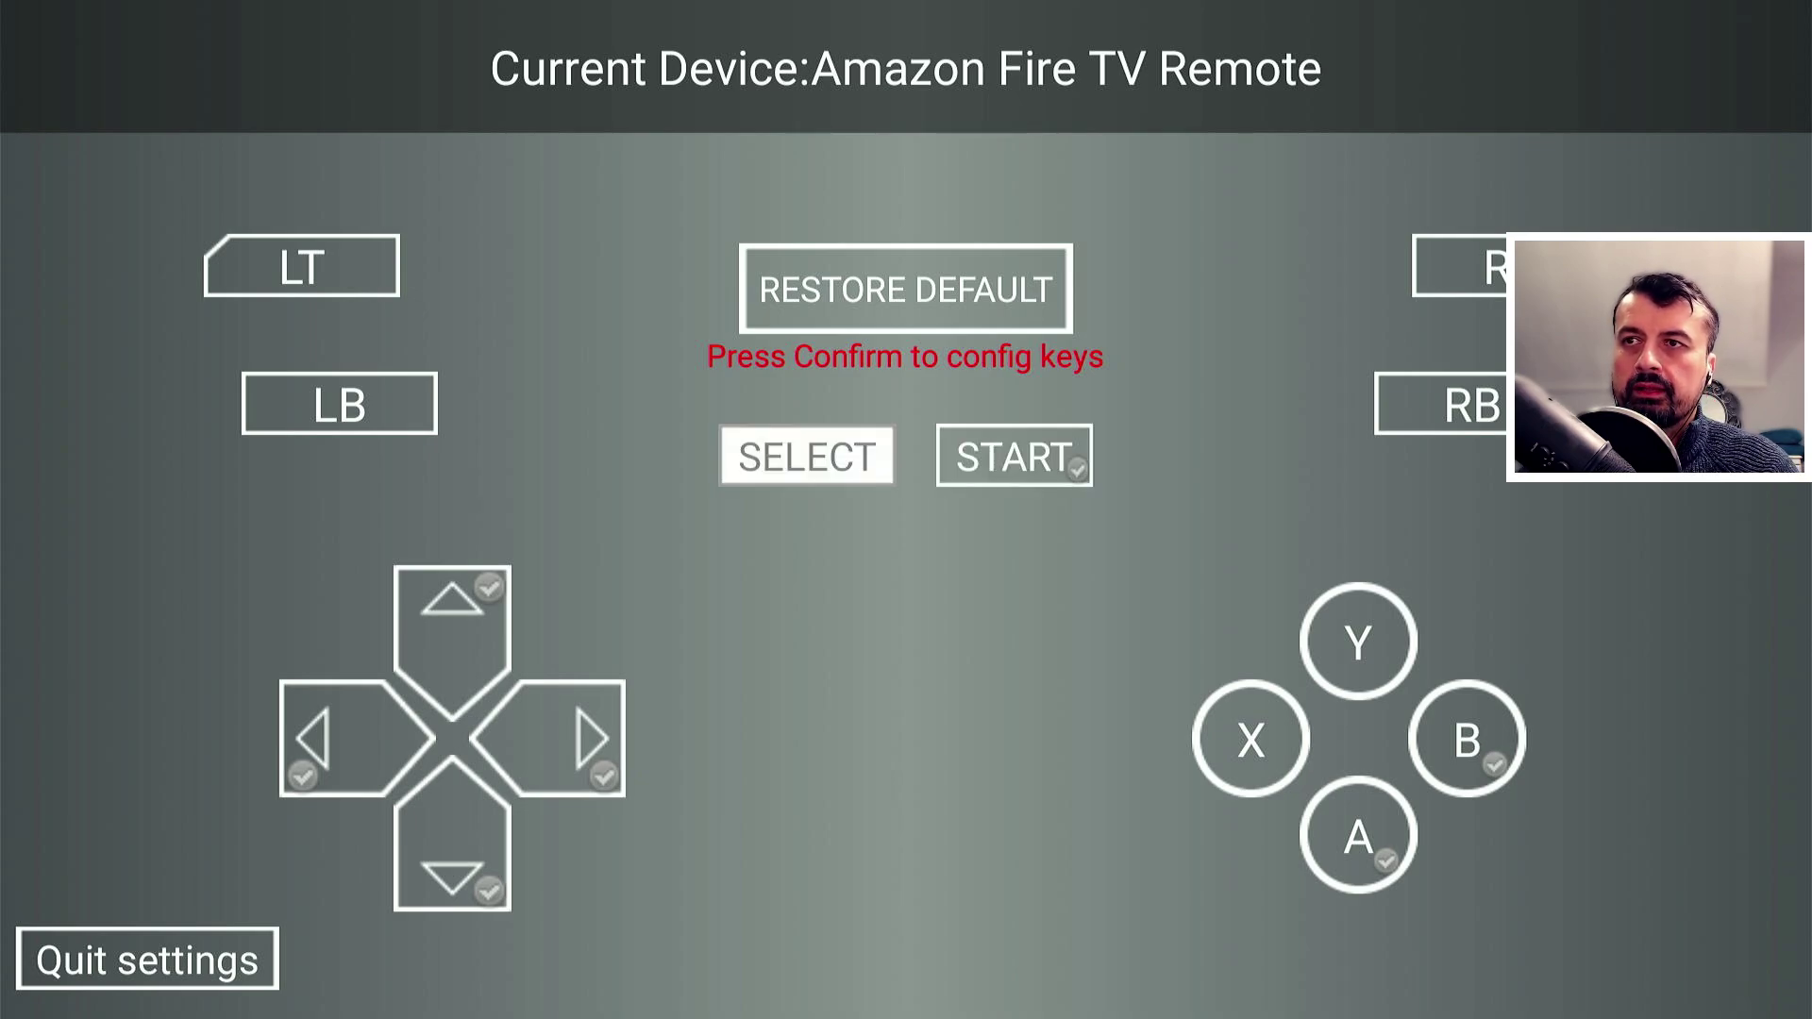
key("Return")
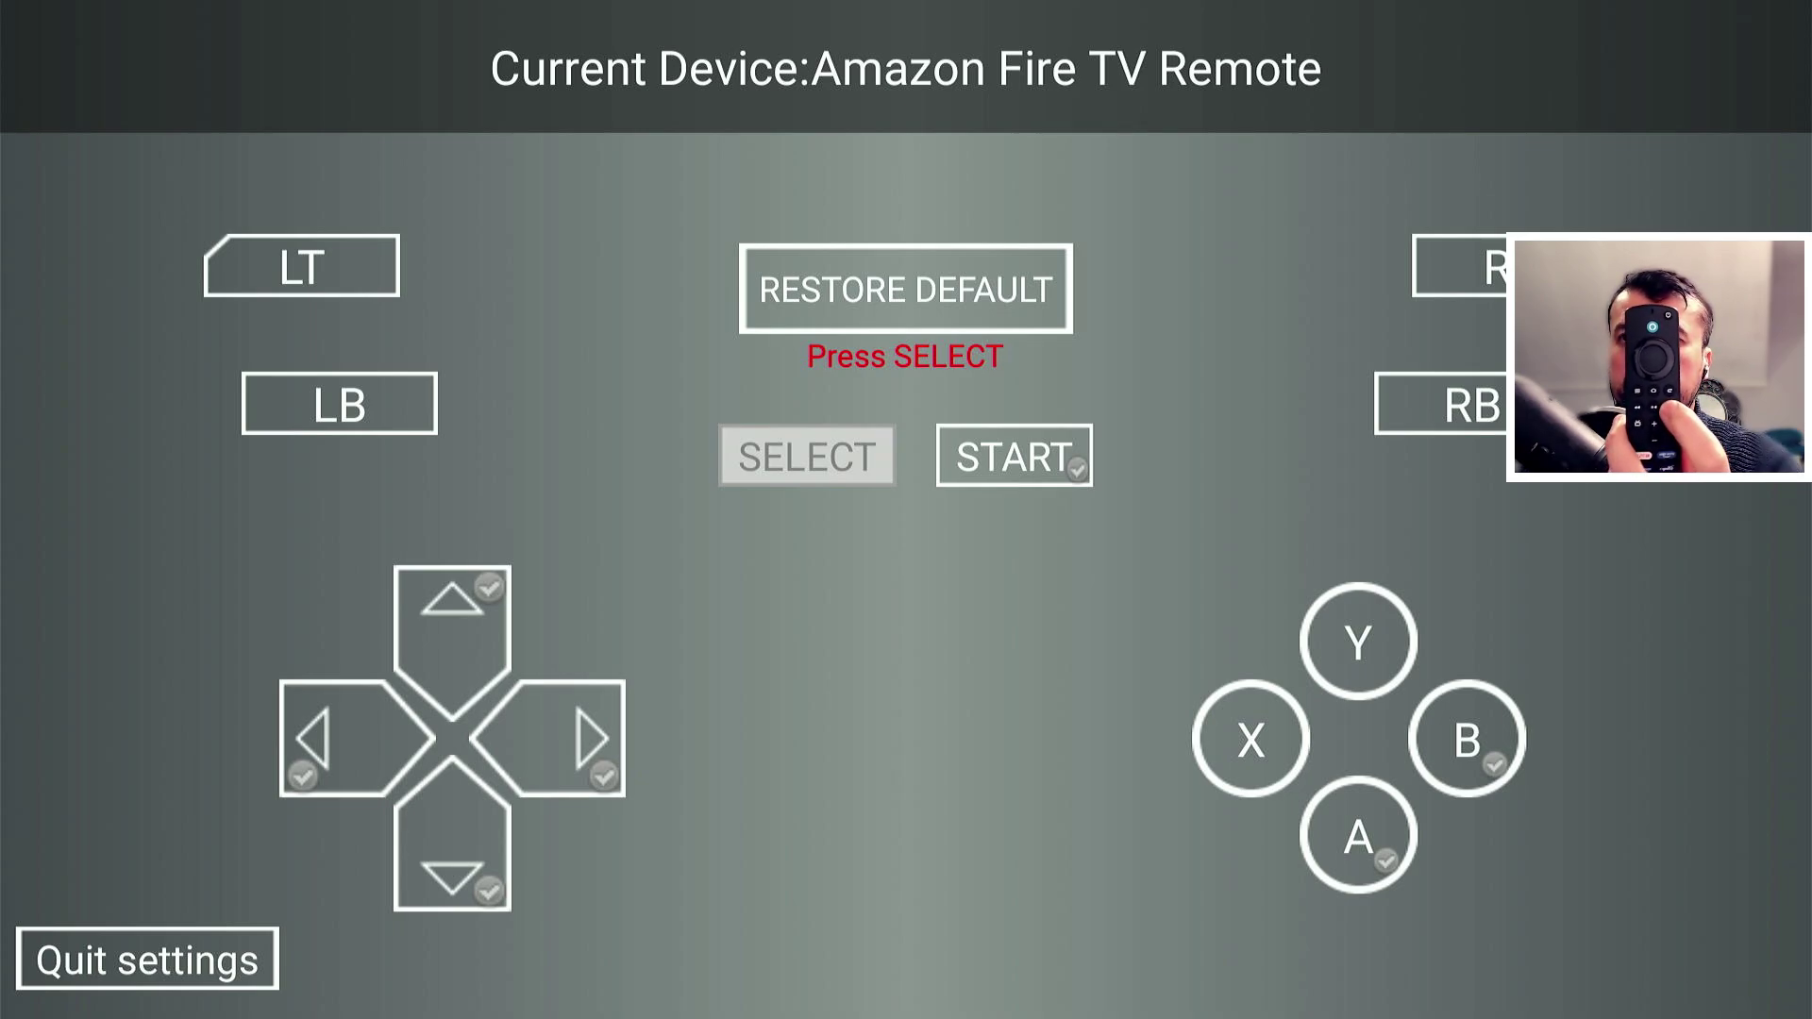
key("Menu")
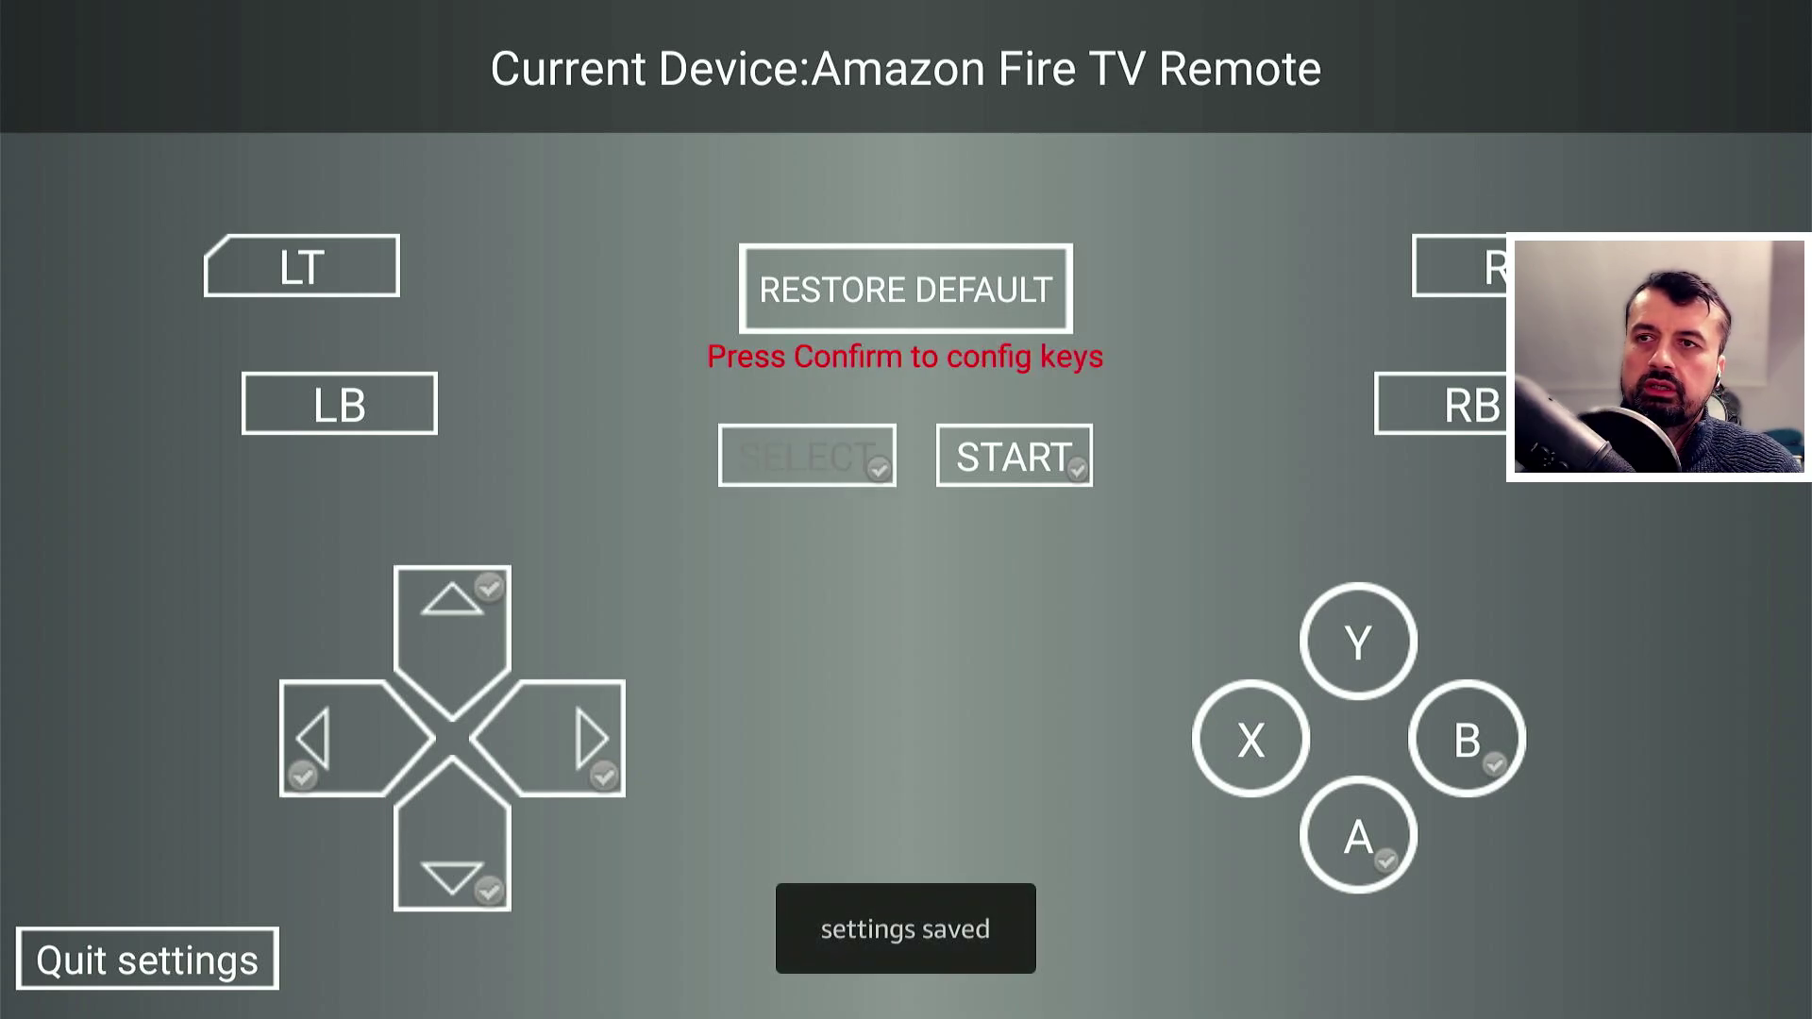
key("Right")
key("Return")
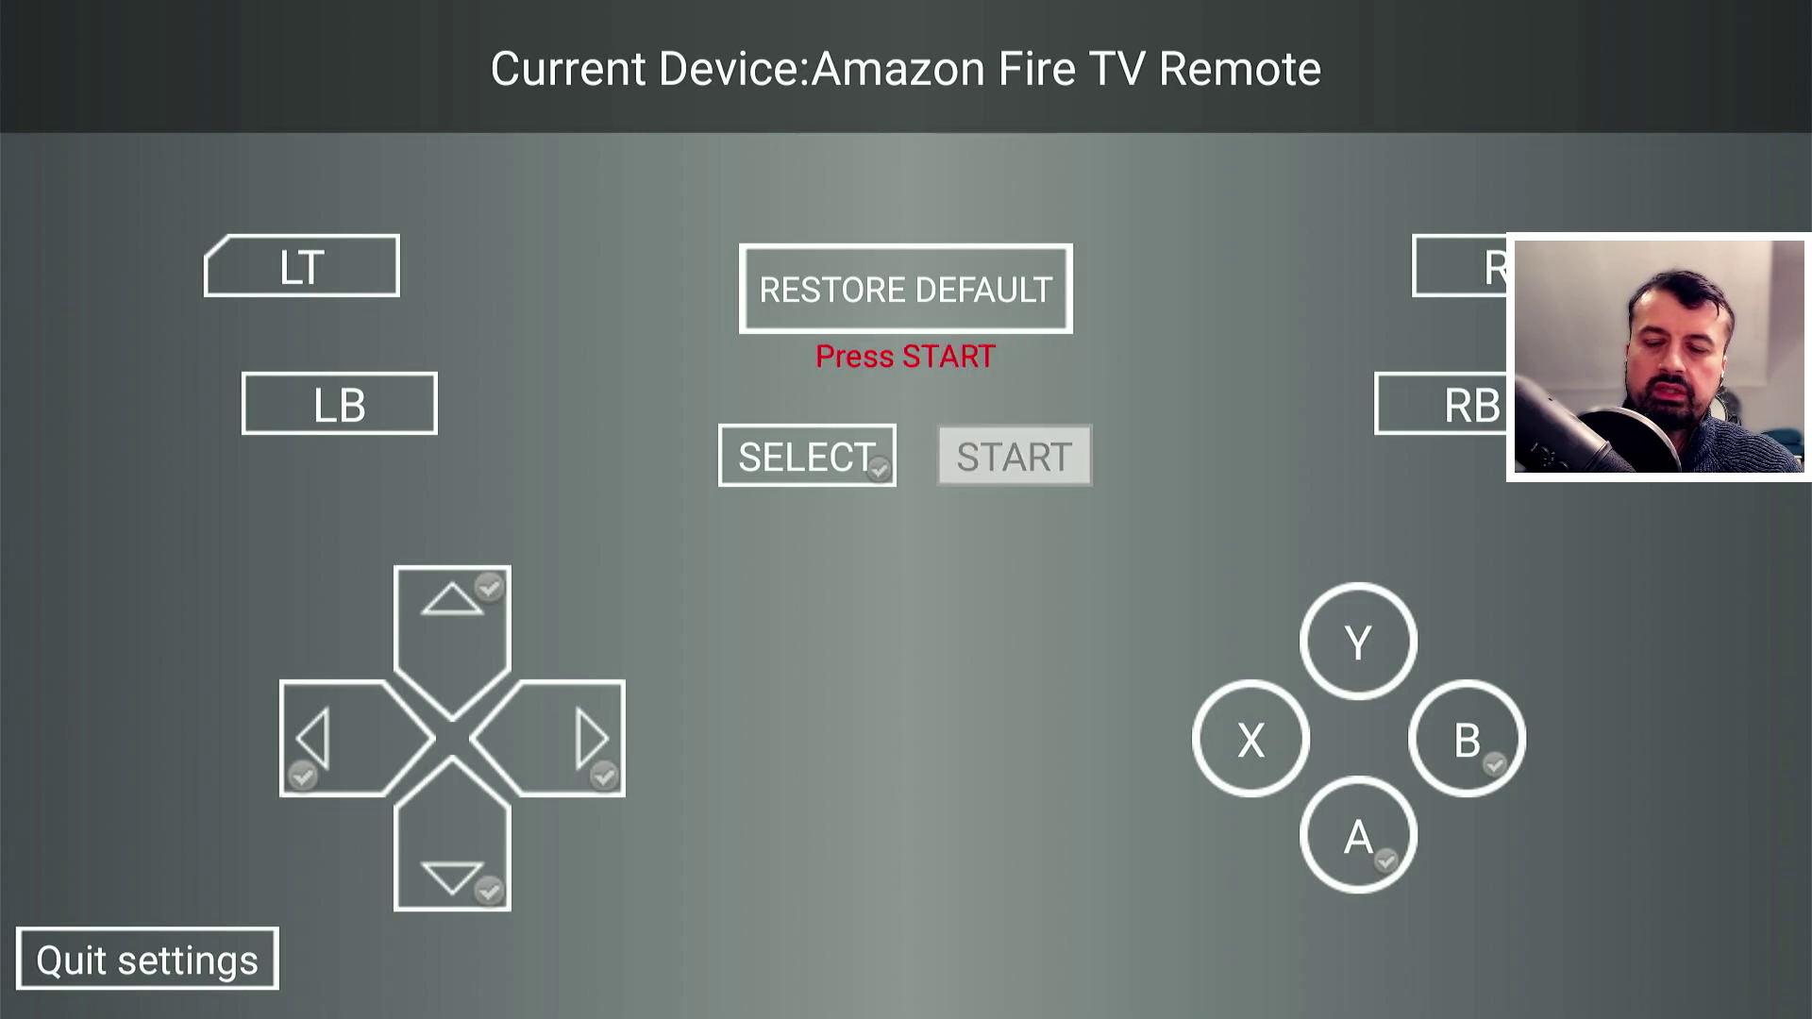
key("XF86AudioPlay")
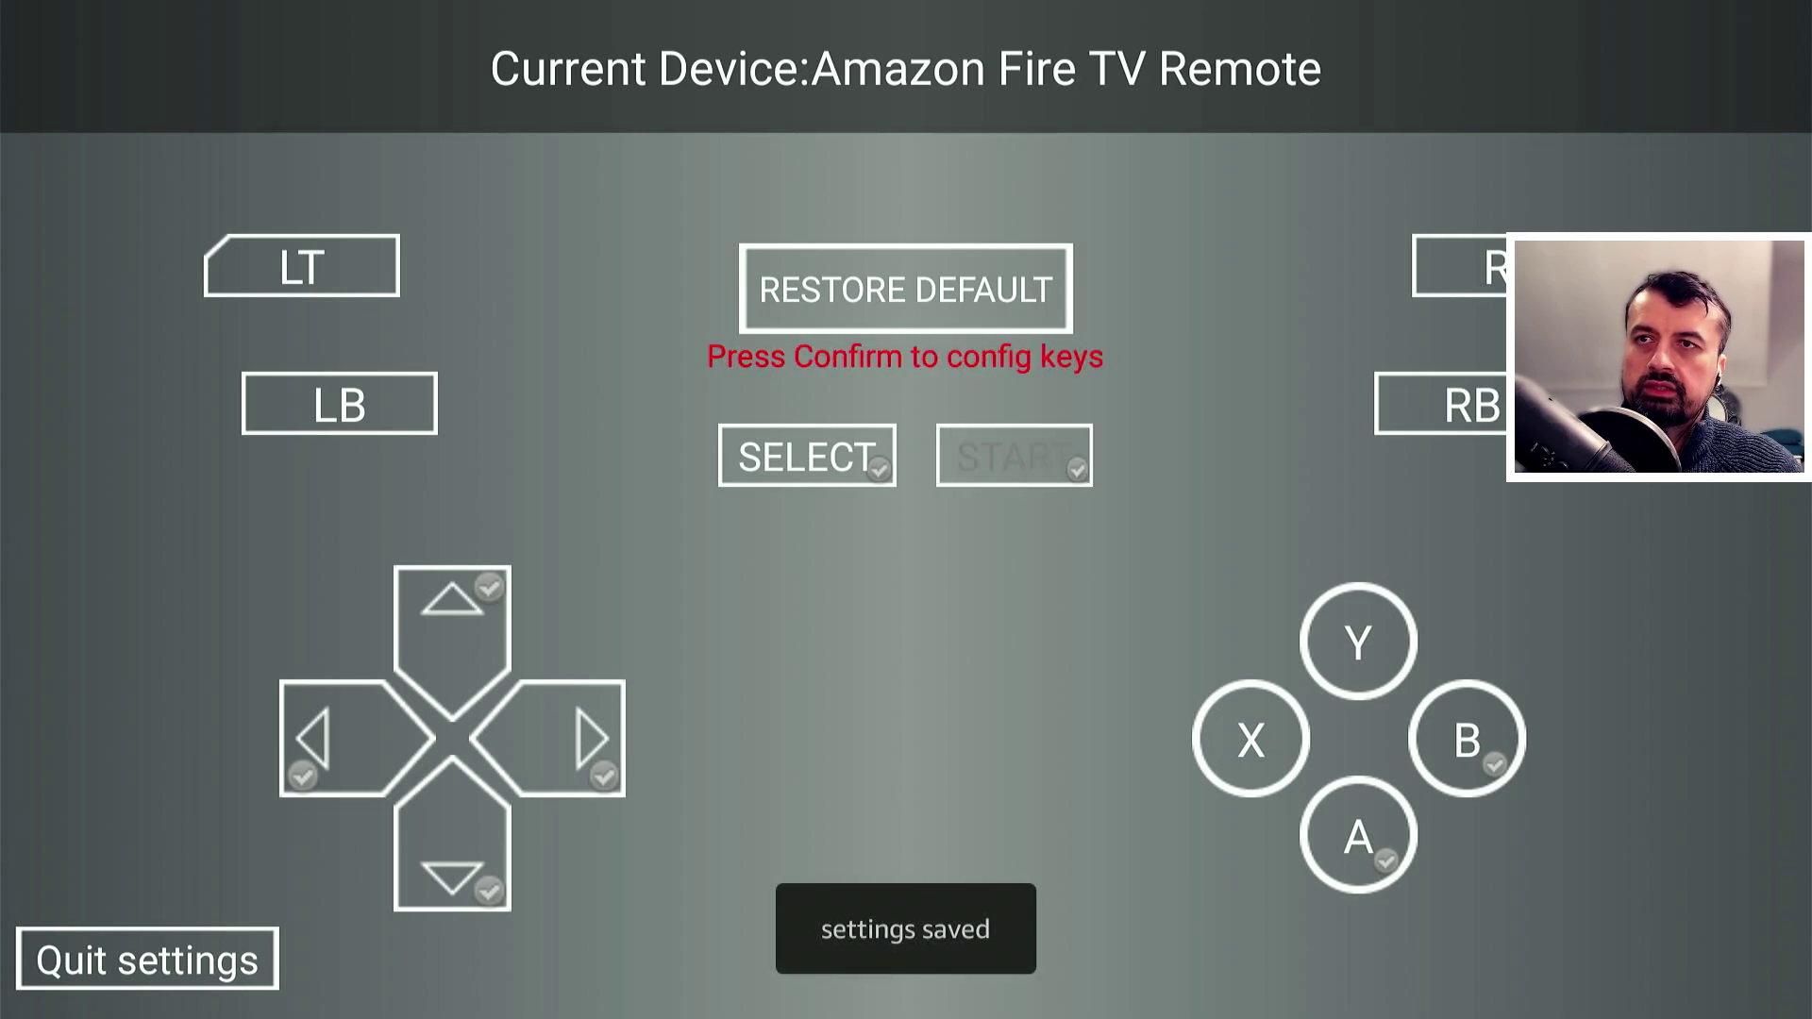
key("Right")
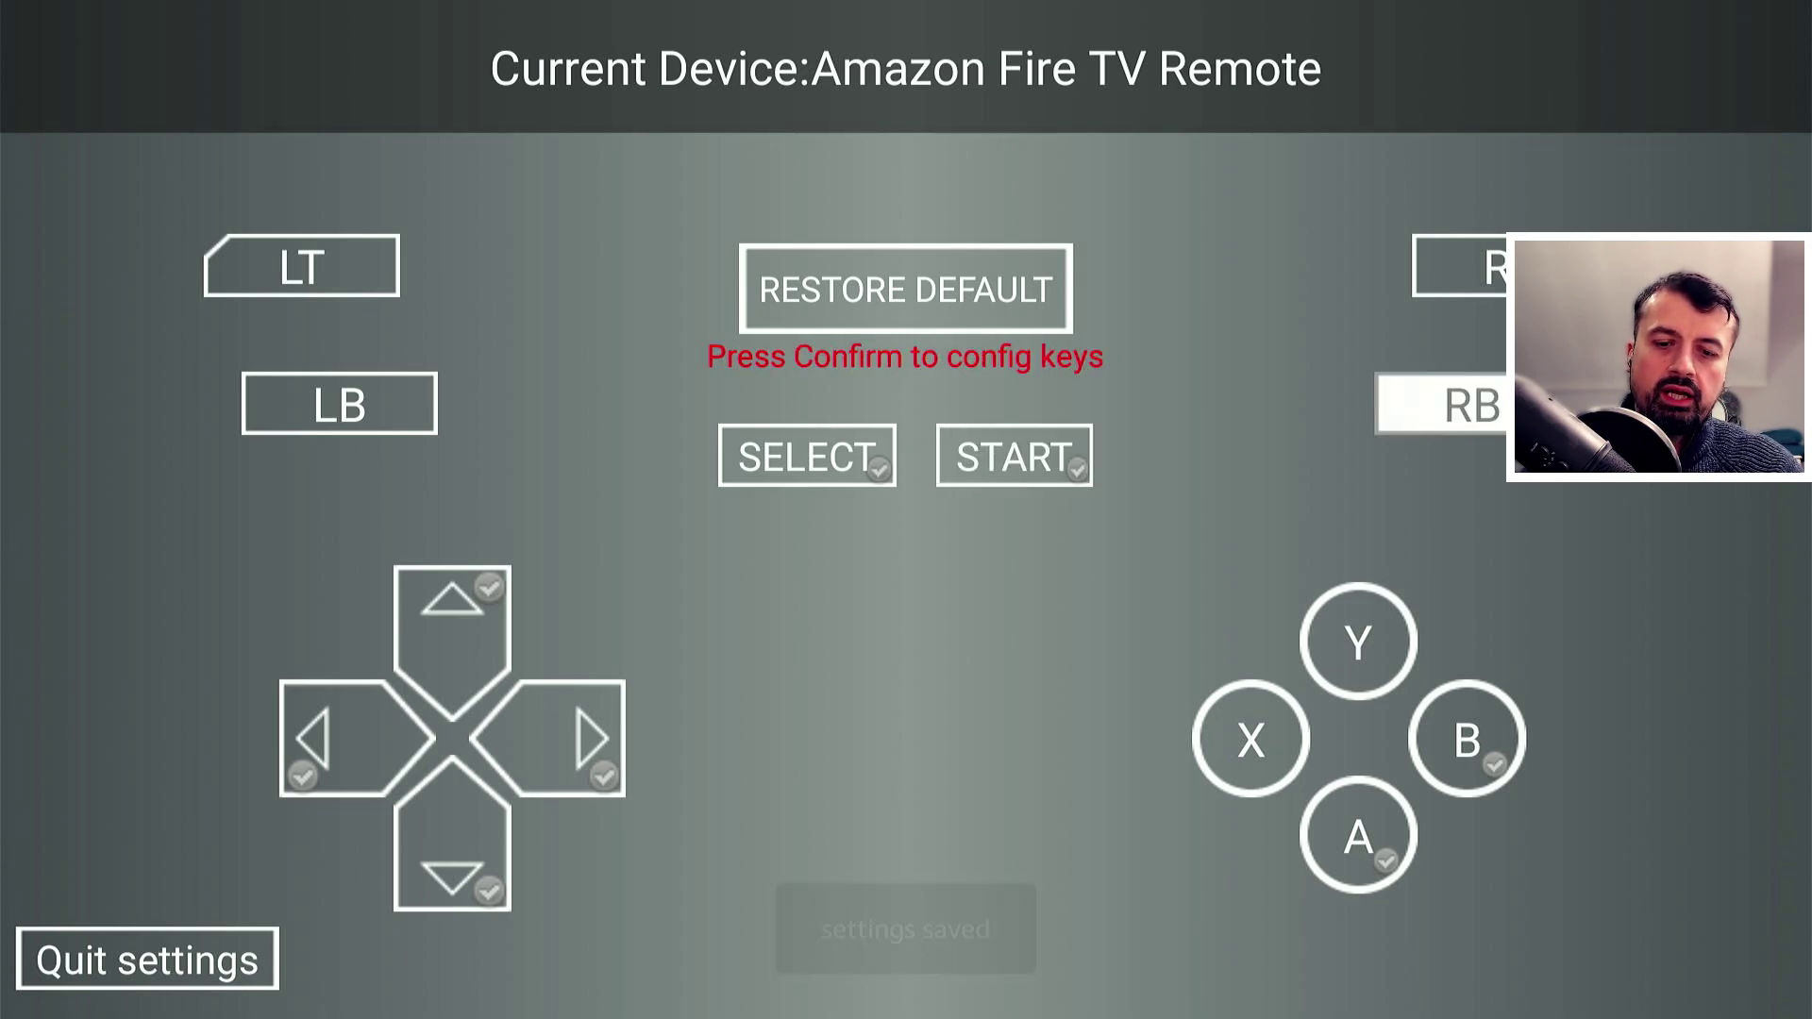
- Map the A and B buttons to the remote's Select key
key("Down")
key("Left")
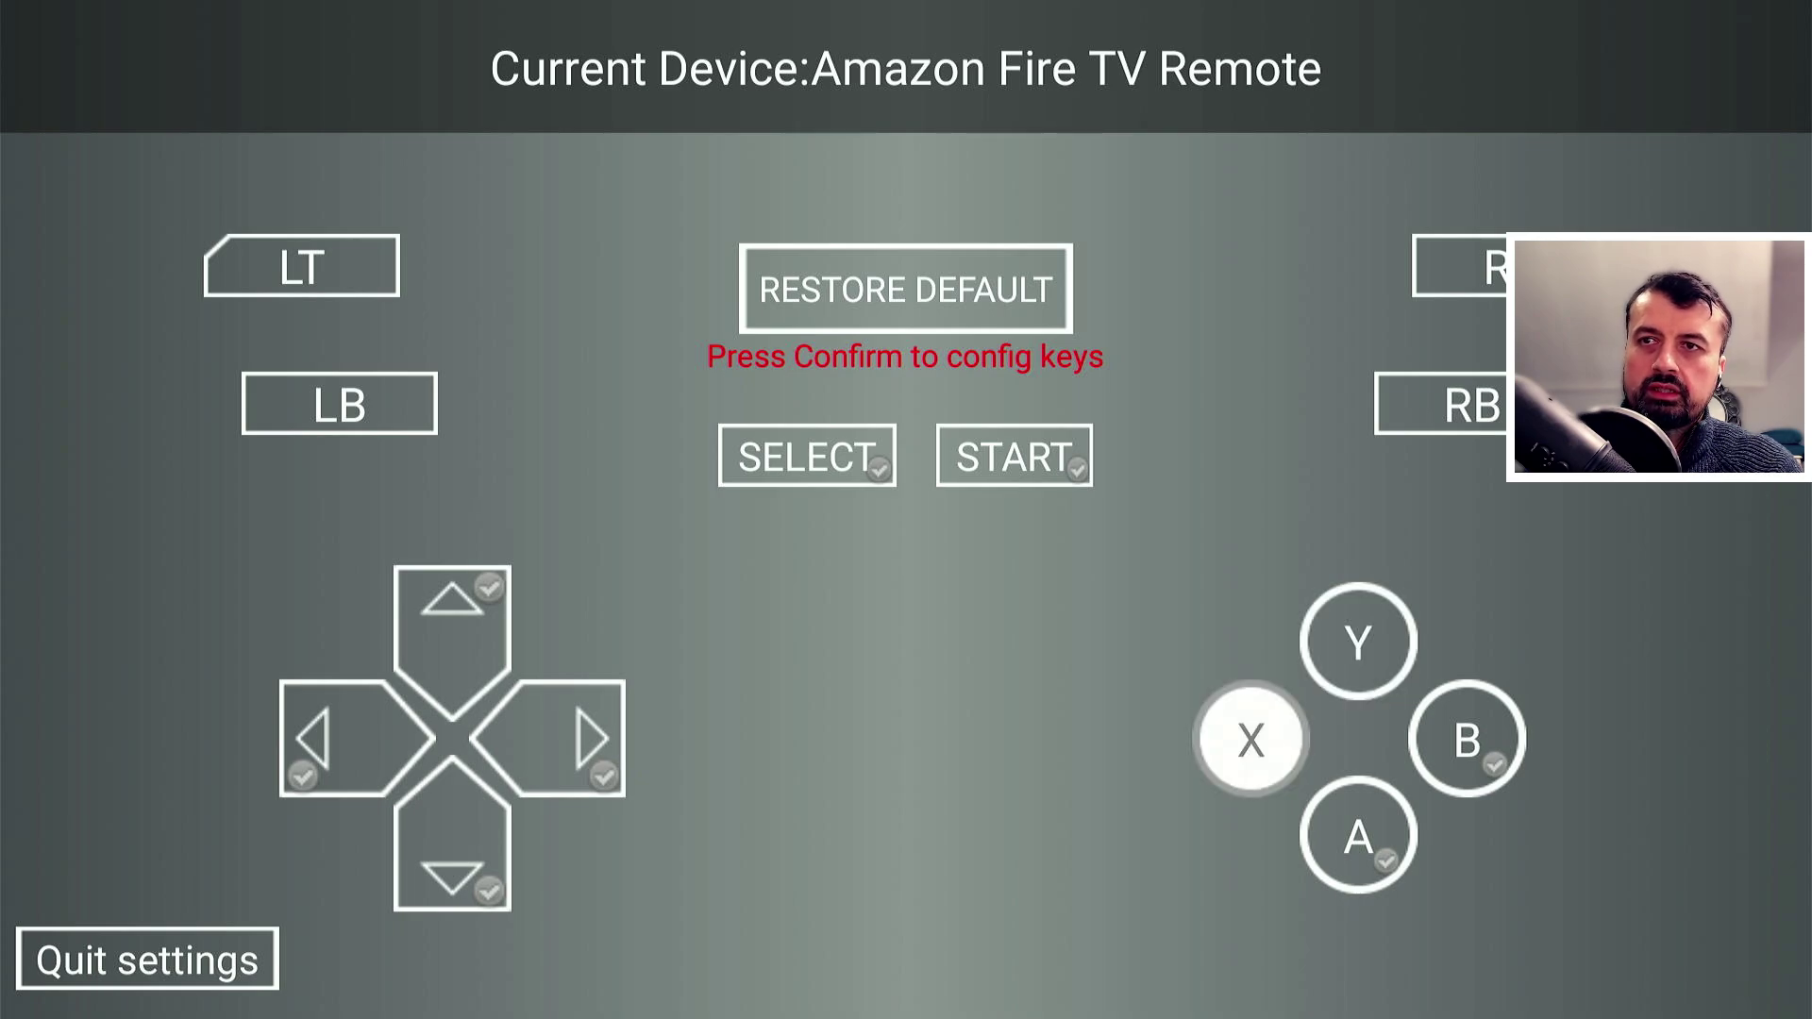
key("Down")
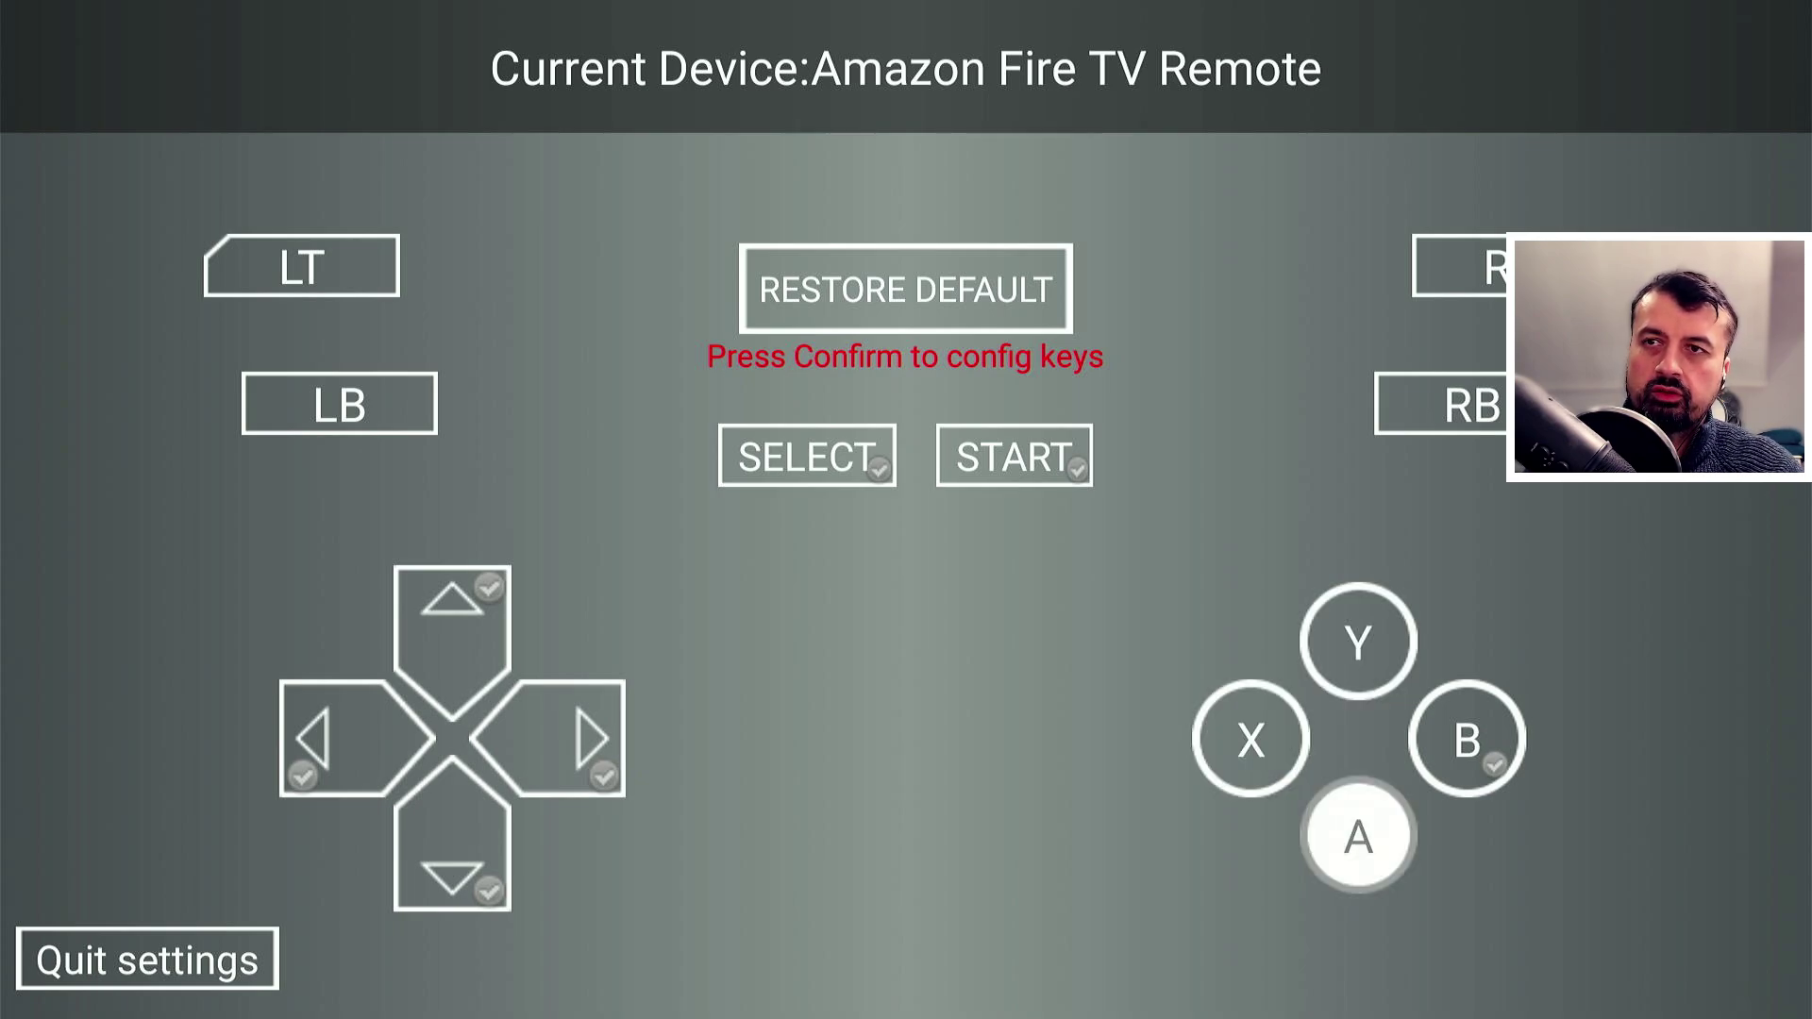
key("Return")
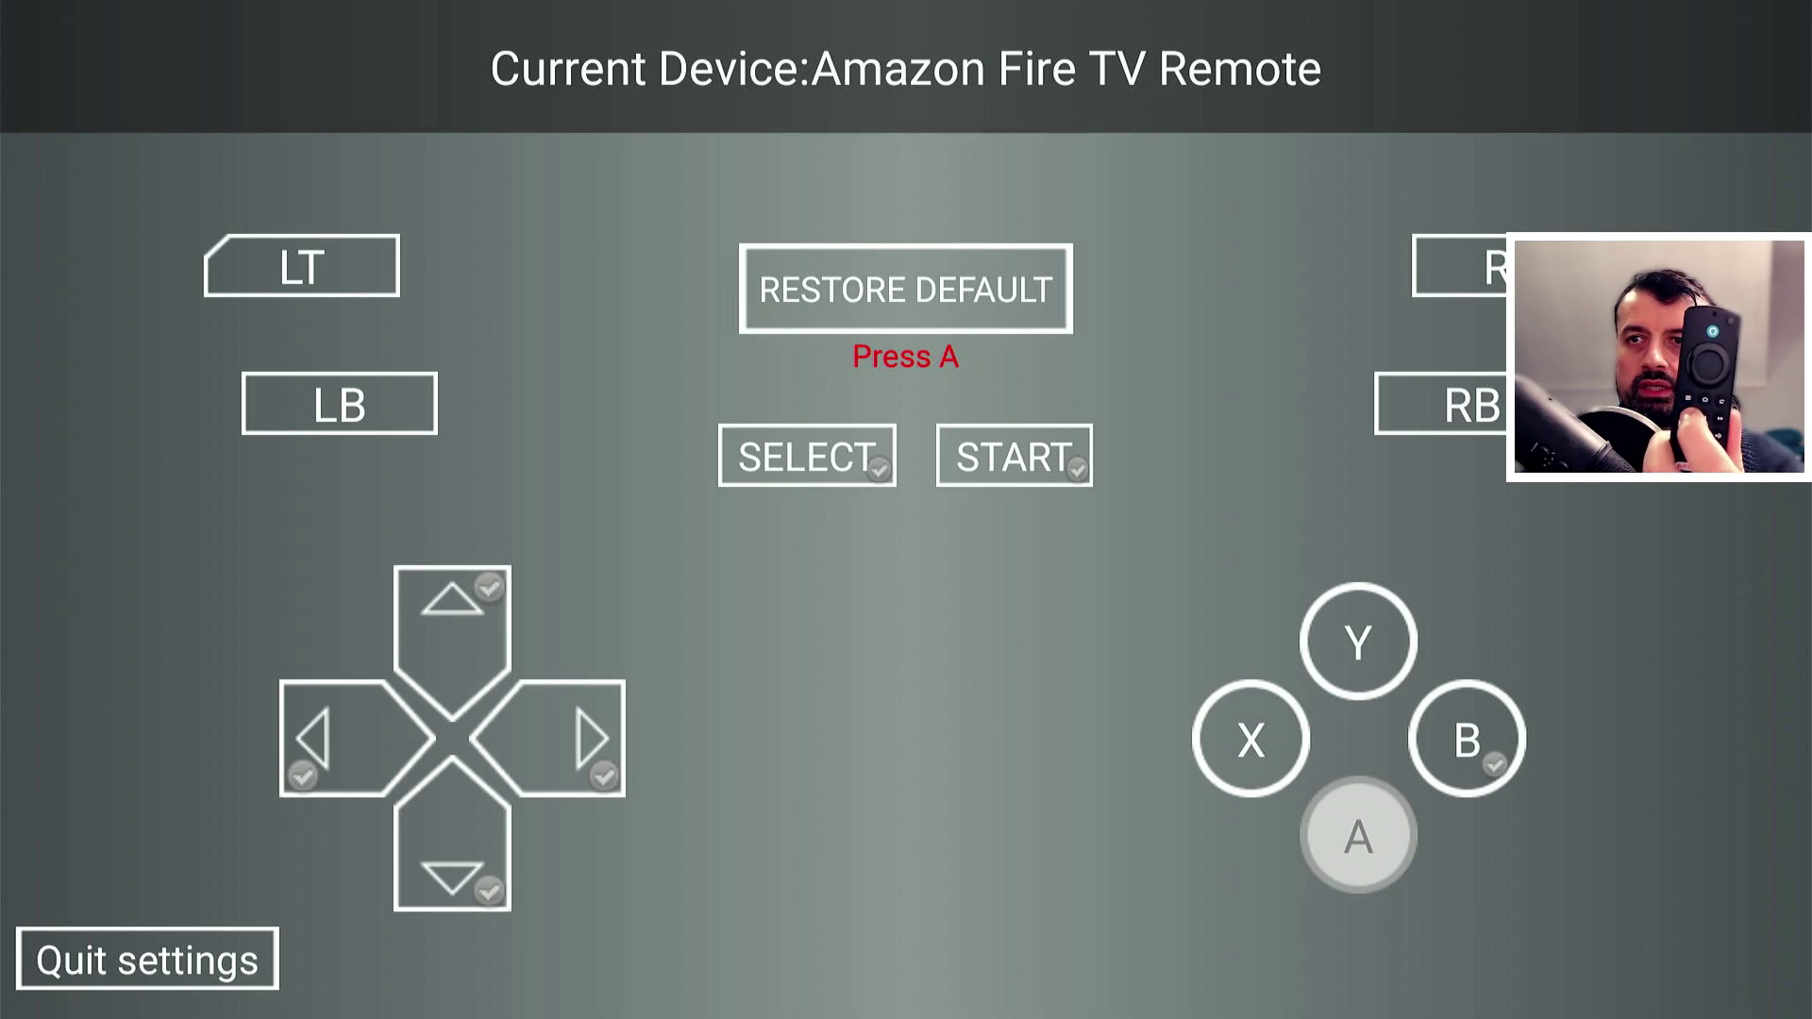
key("Return")
key("Left")
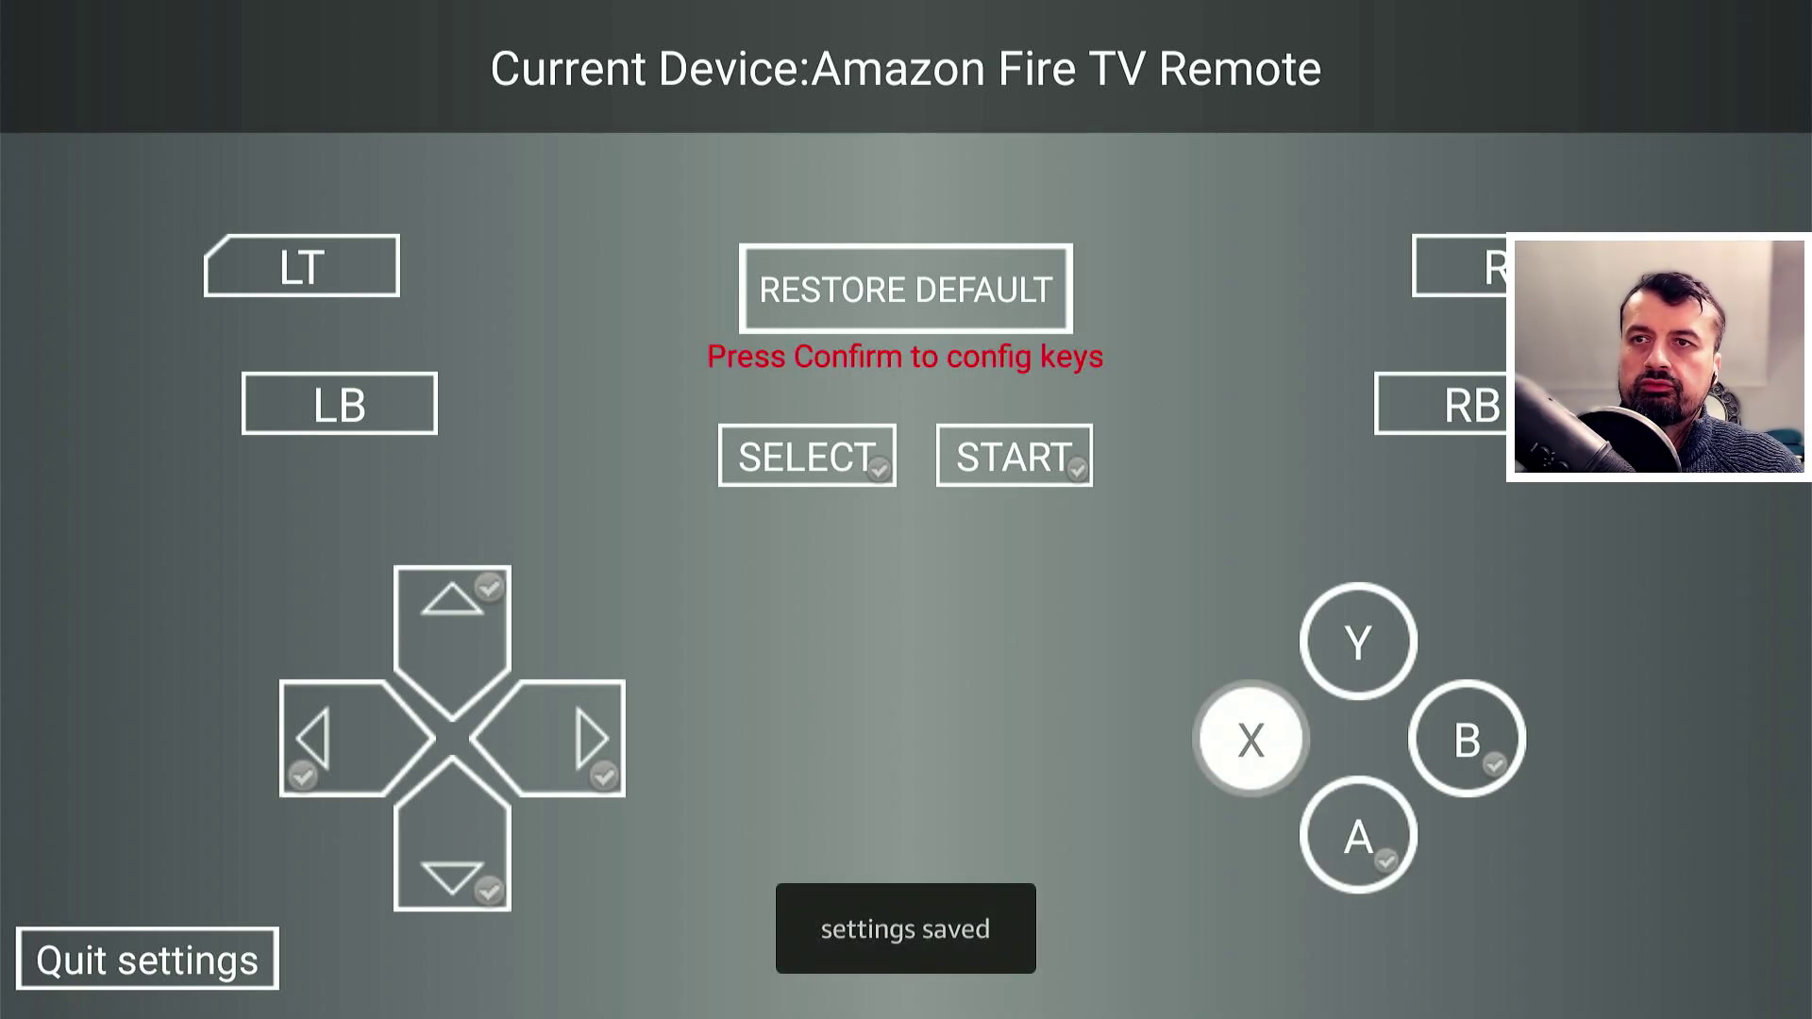
key("Down")
key("Right")
key("Return")
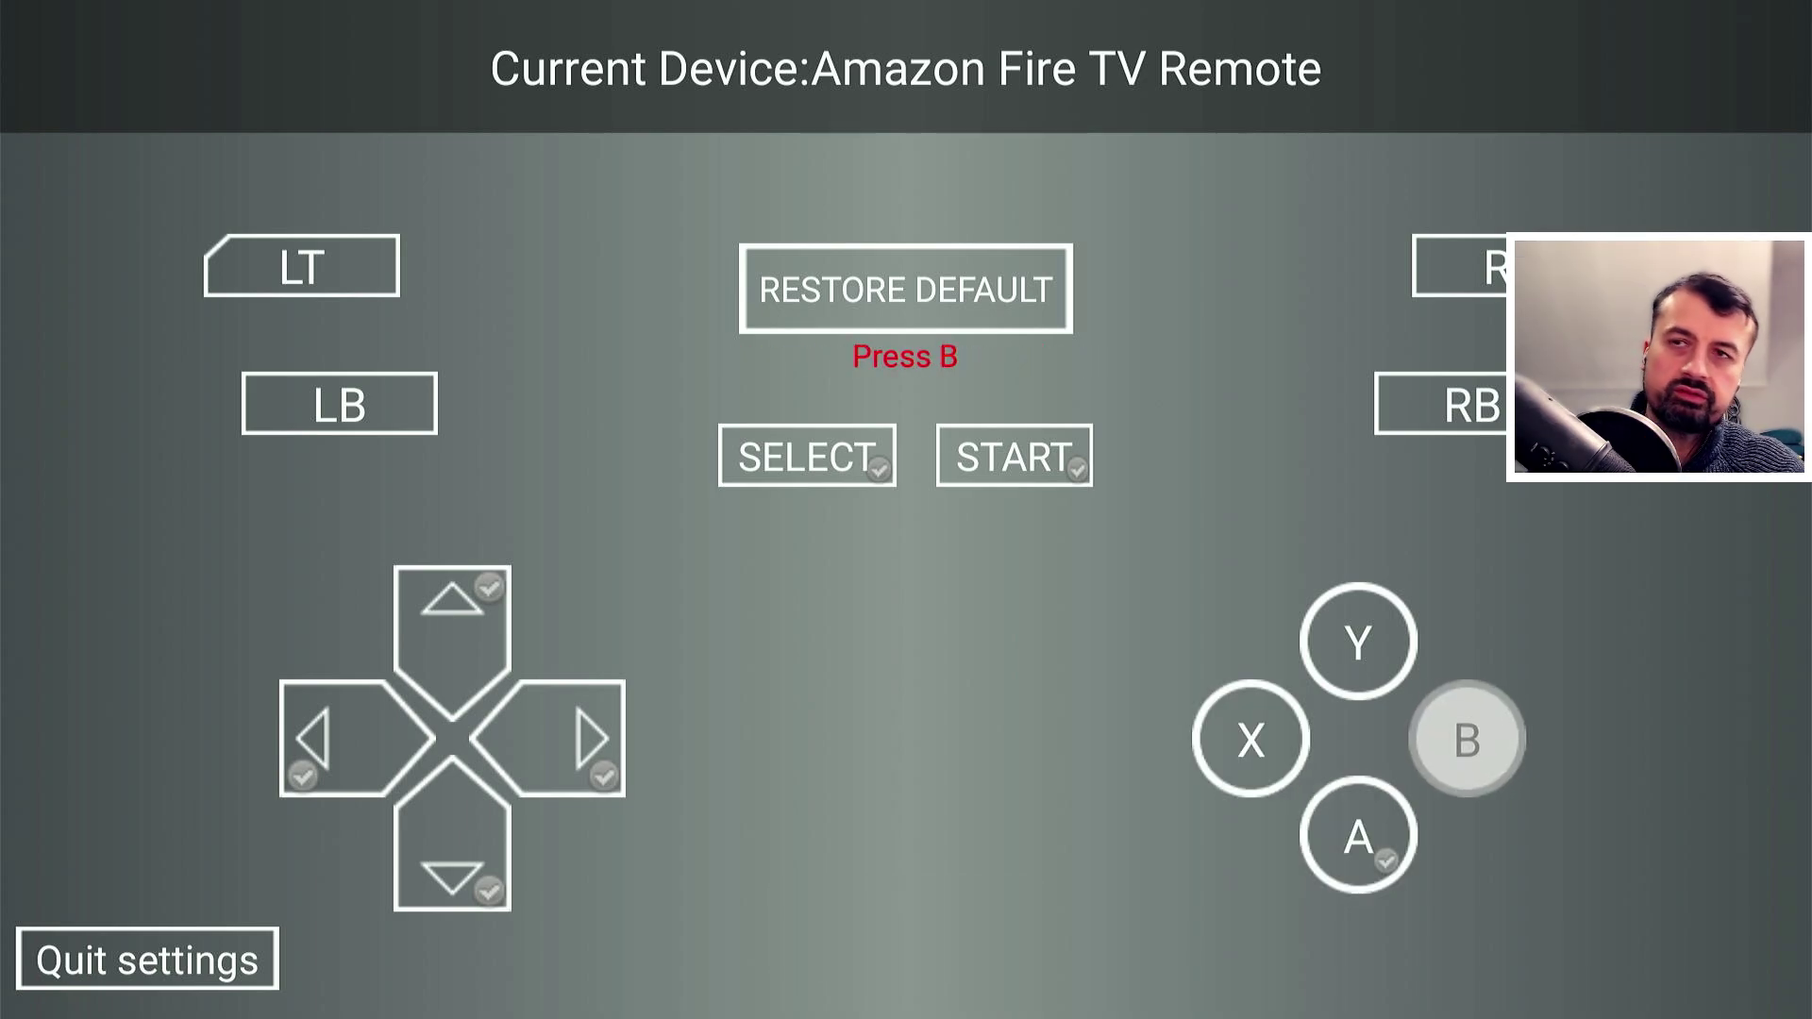
key("Return")
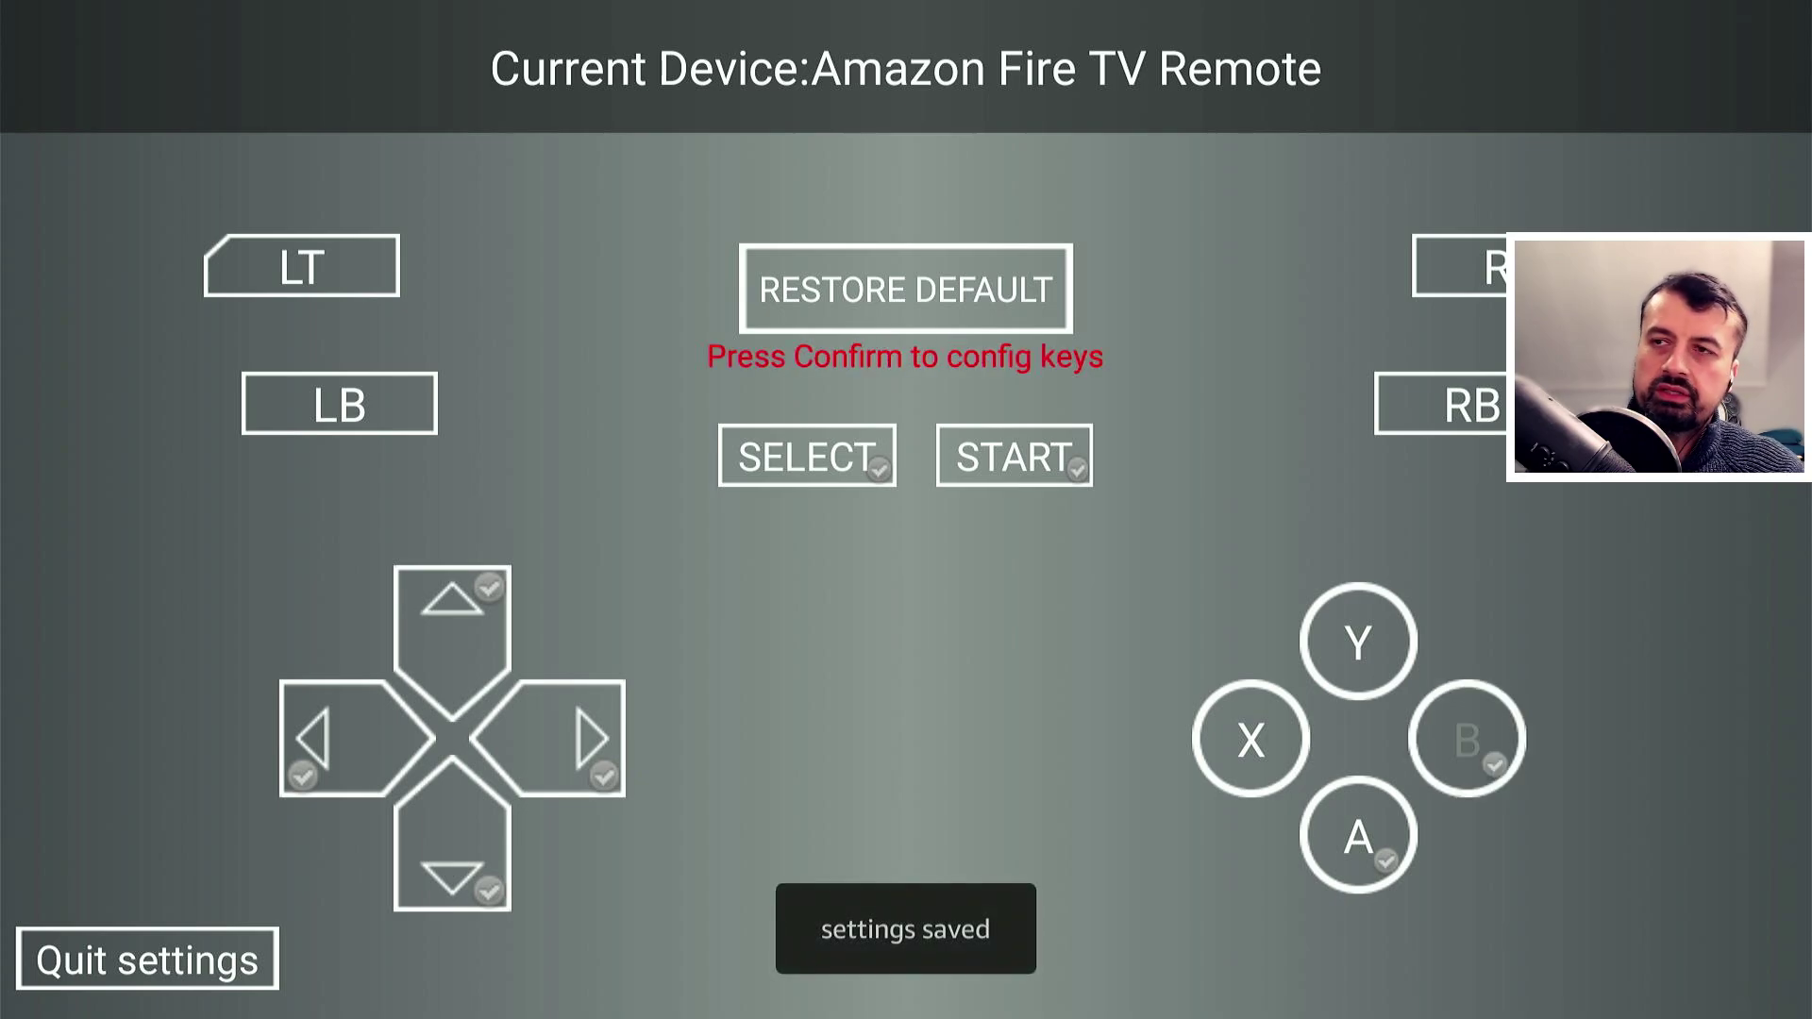
- Launch Super Mario Bros. 3, skip the intro, choose 1 PLAYER GAME and enter level 1 on the World 1 map
key("Escape")
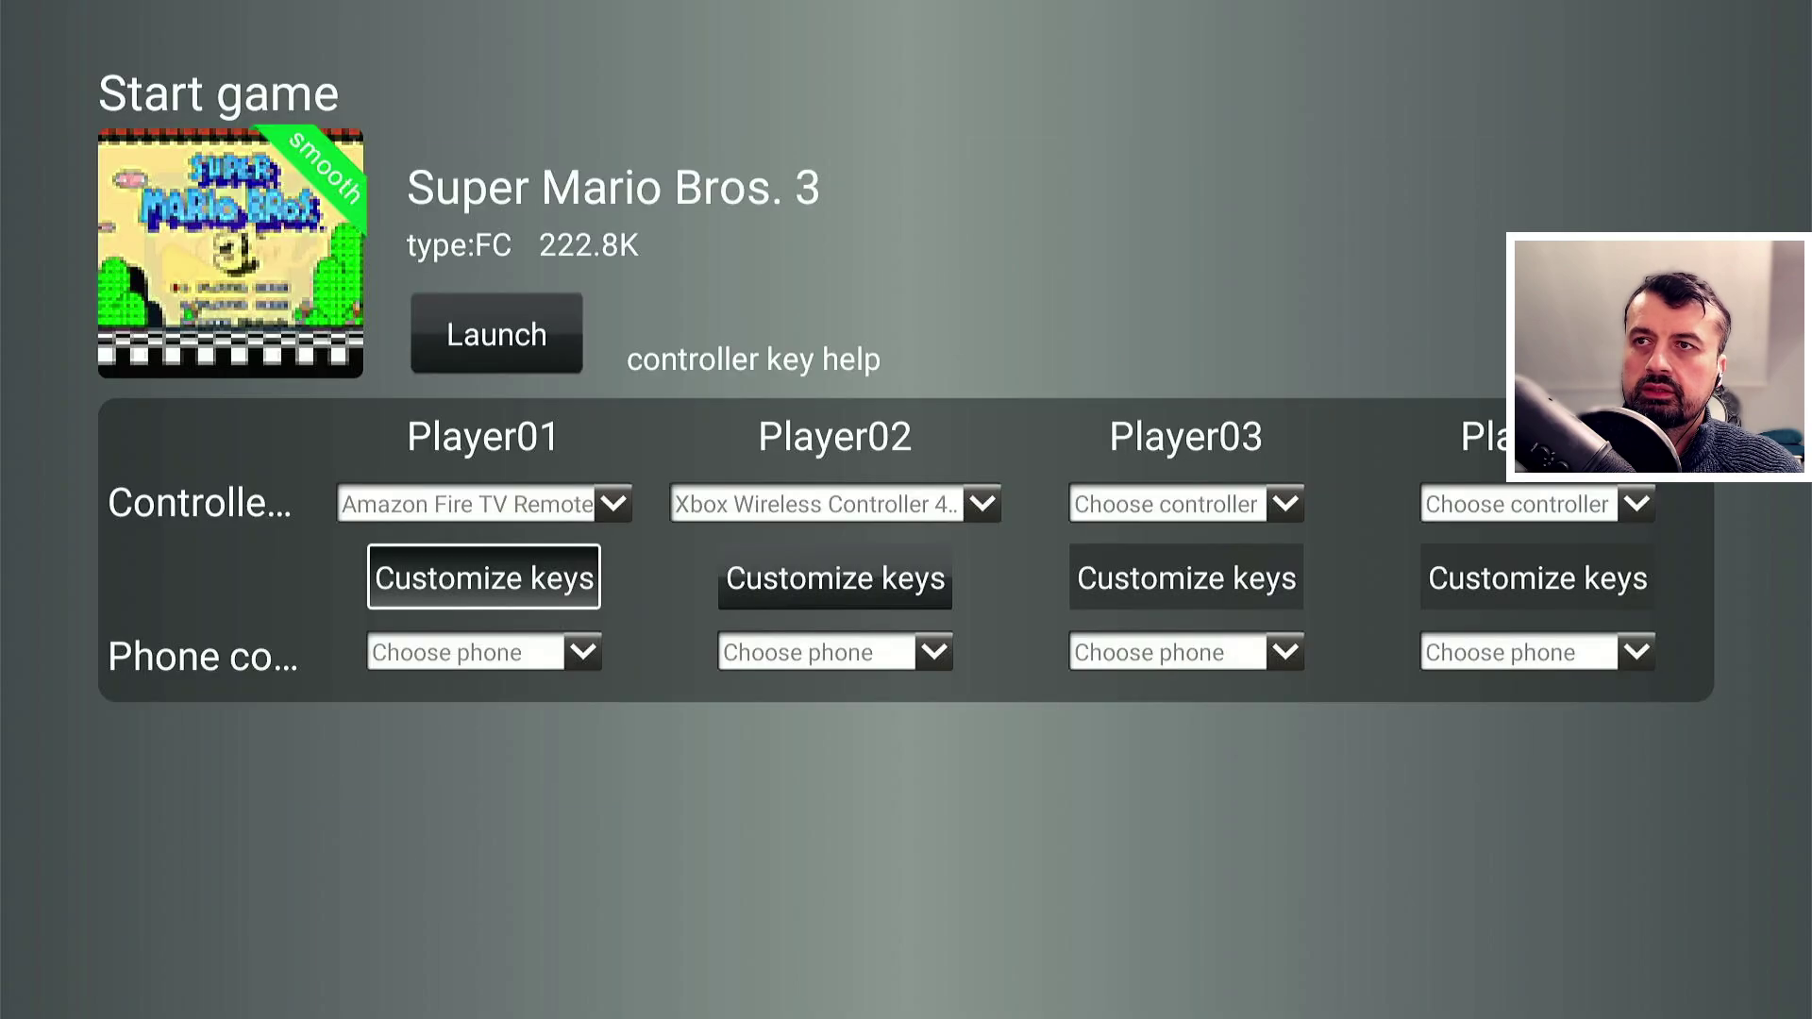
key("Up")
key("Up")
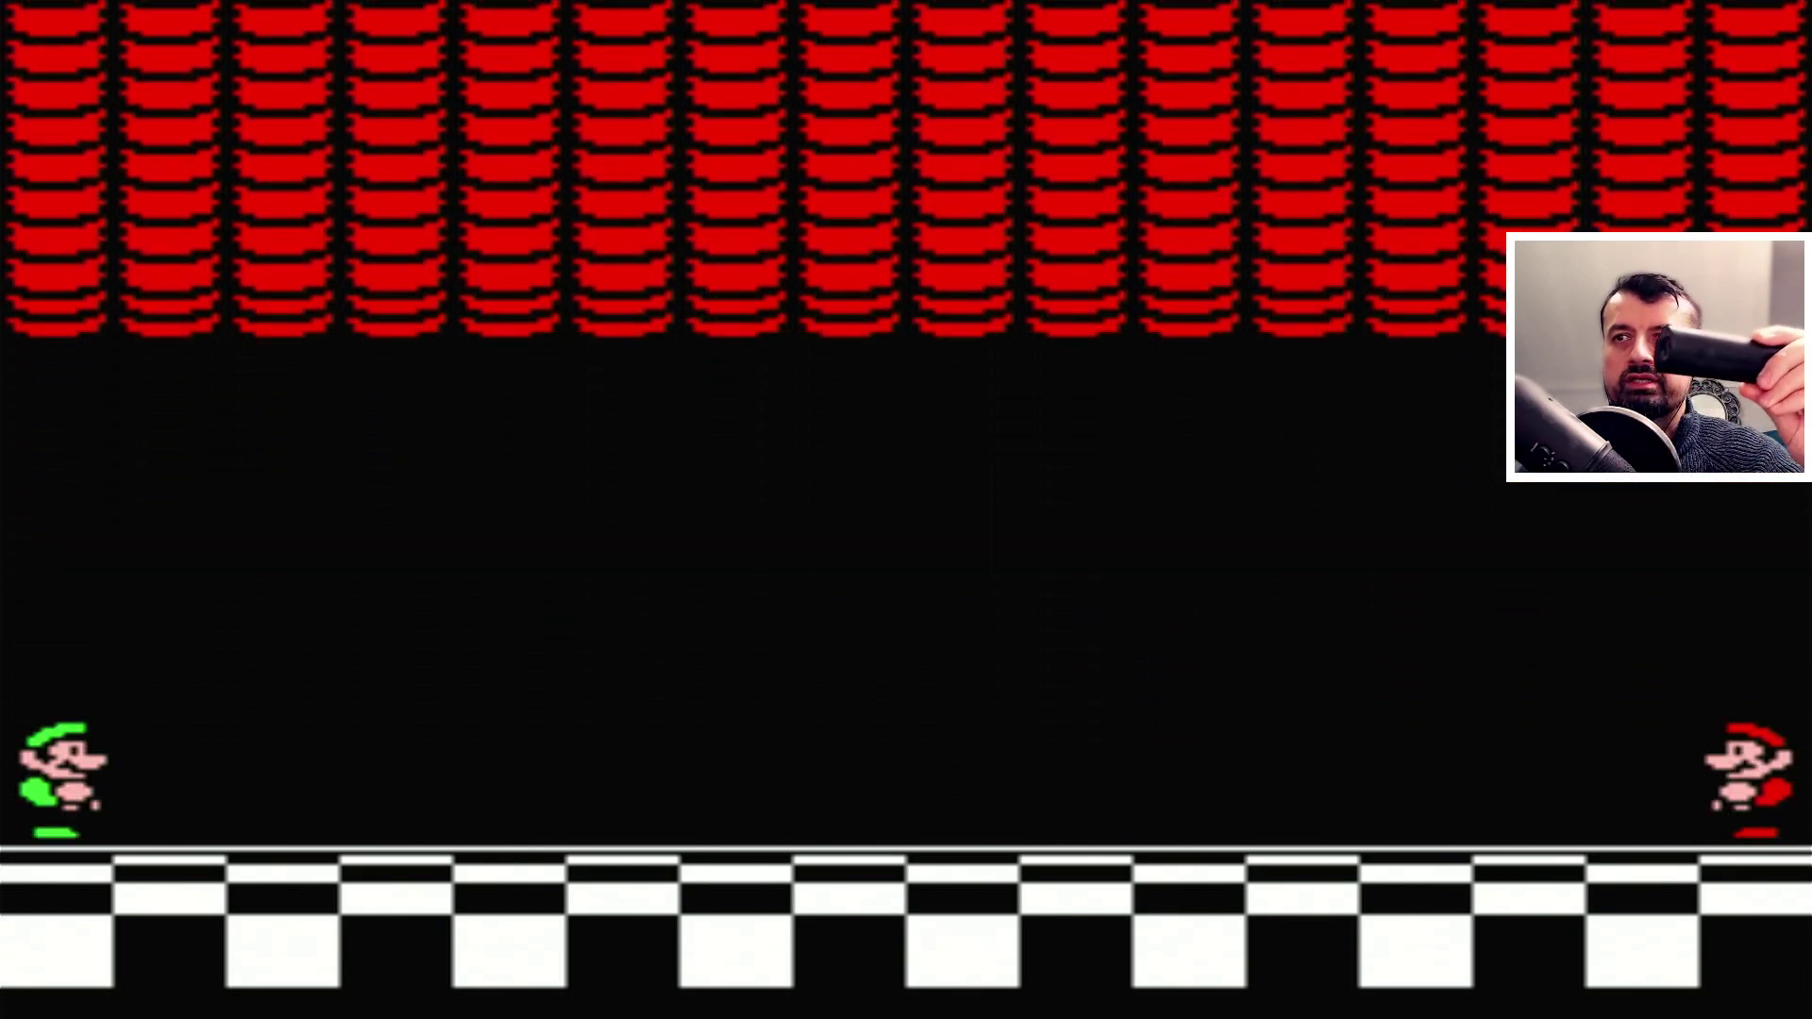
key("Return")
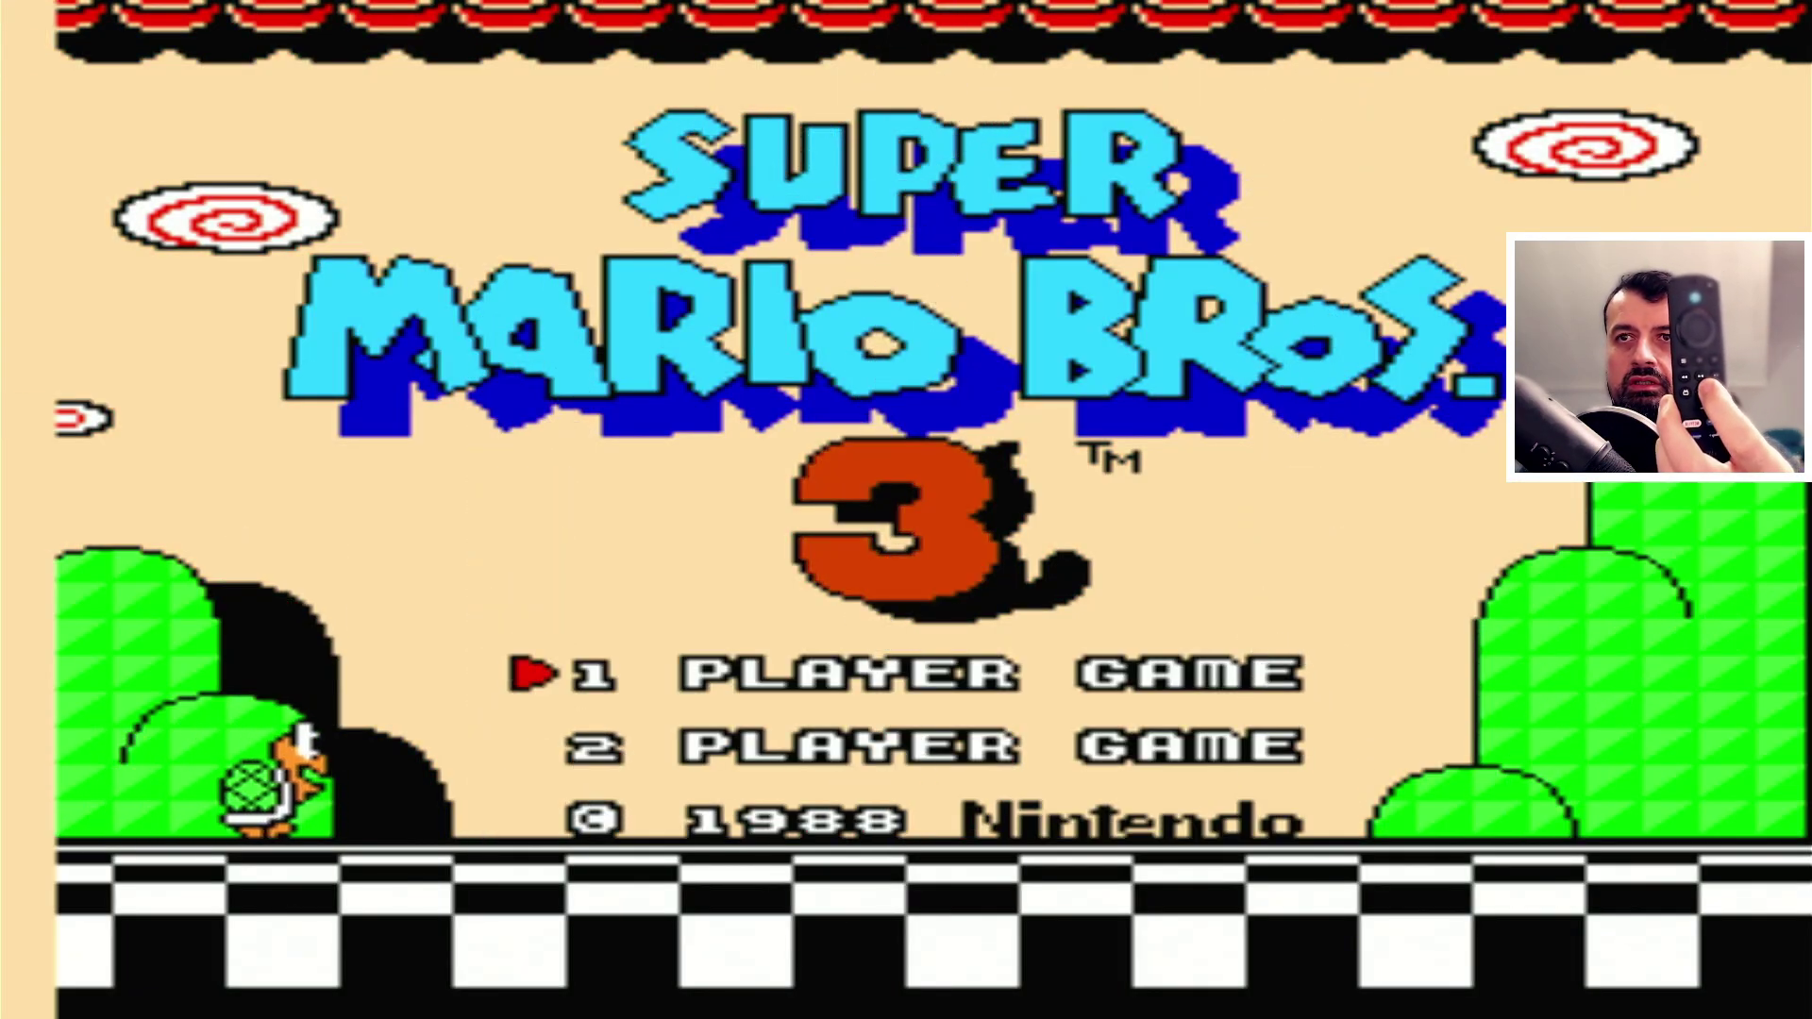
key("Return")
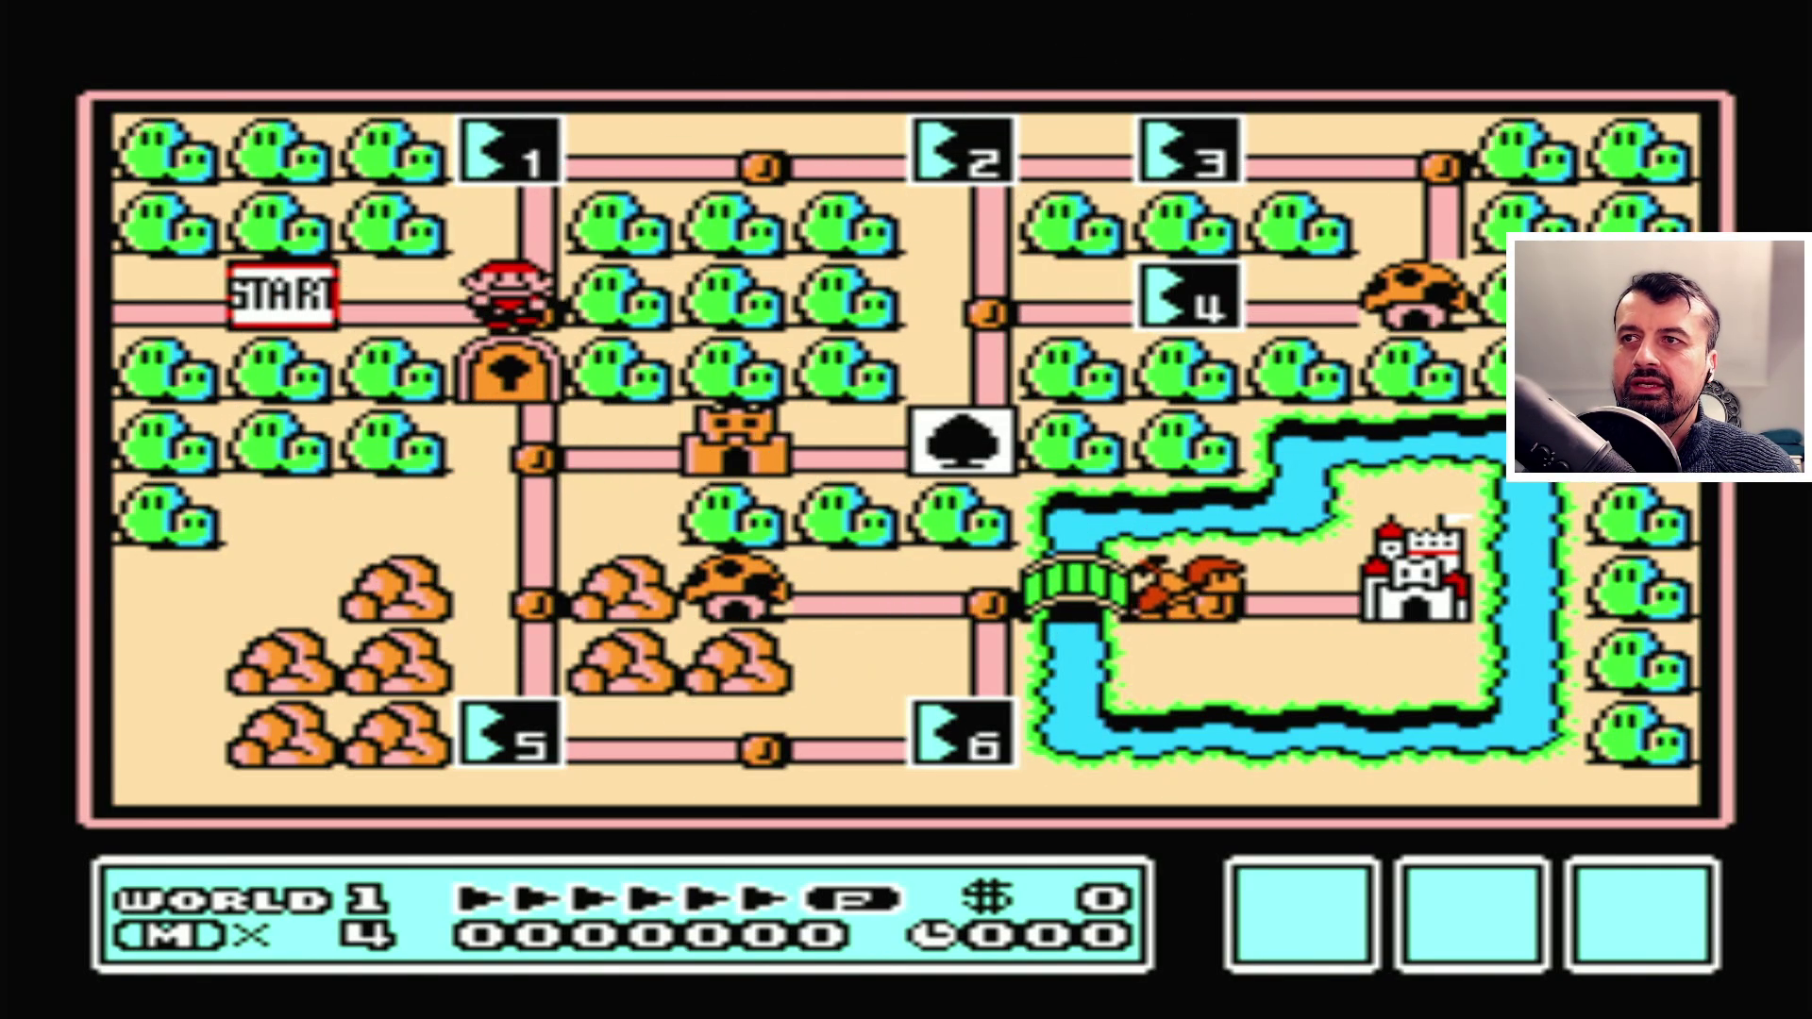
key("Up")
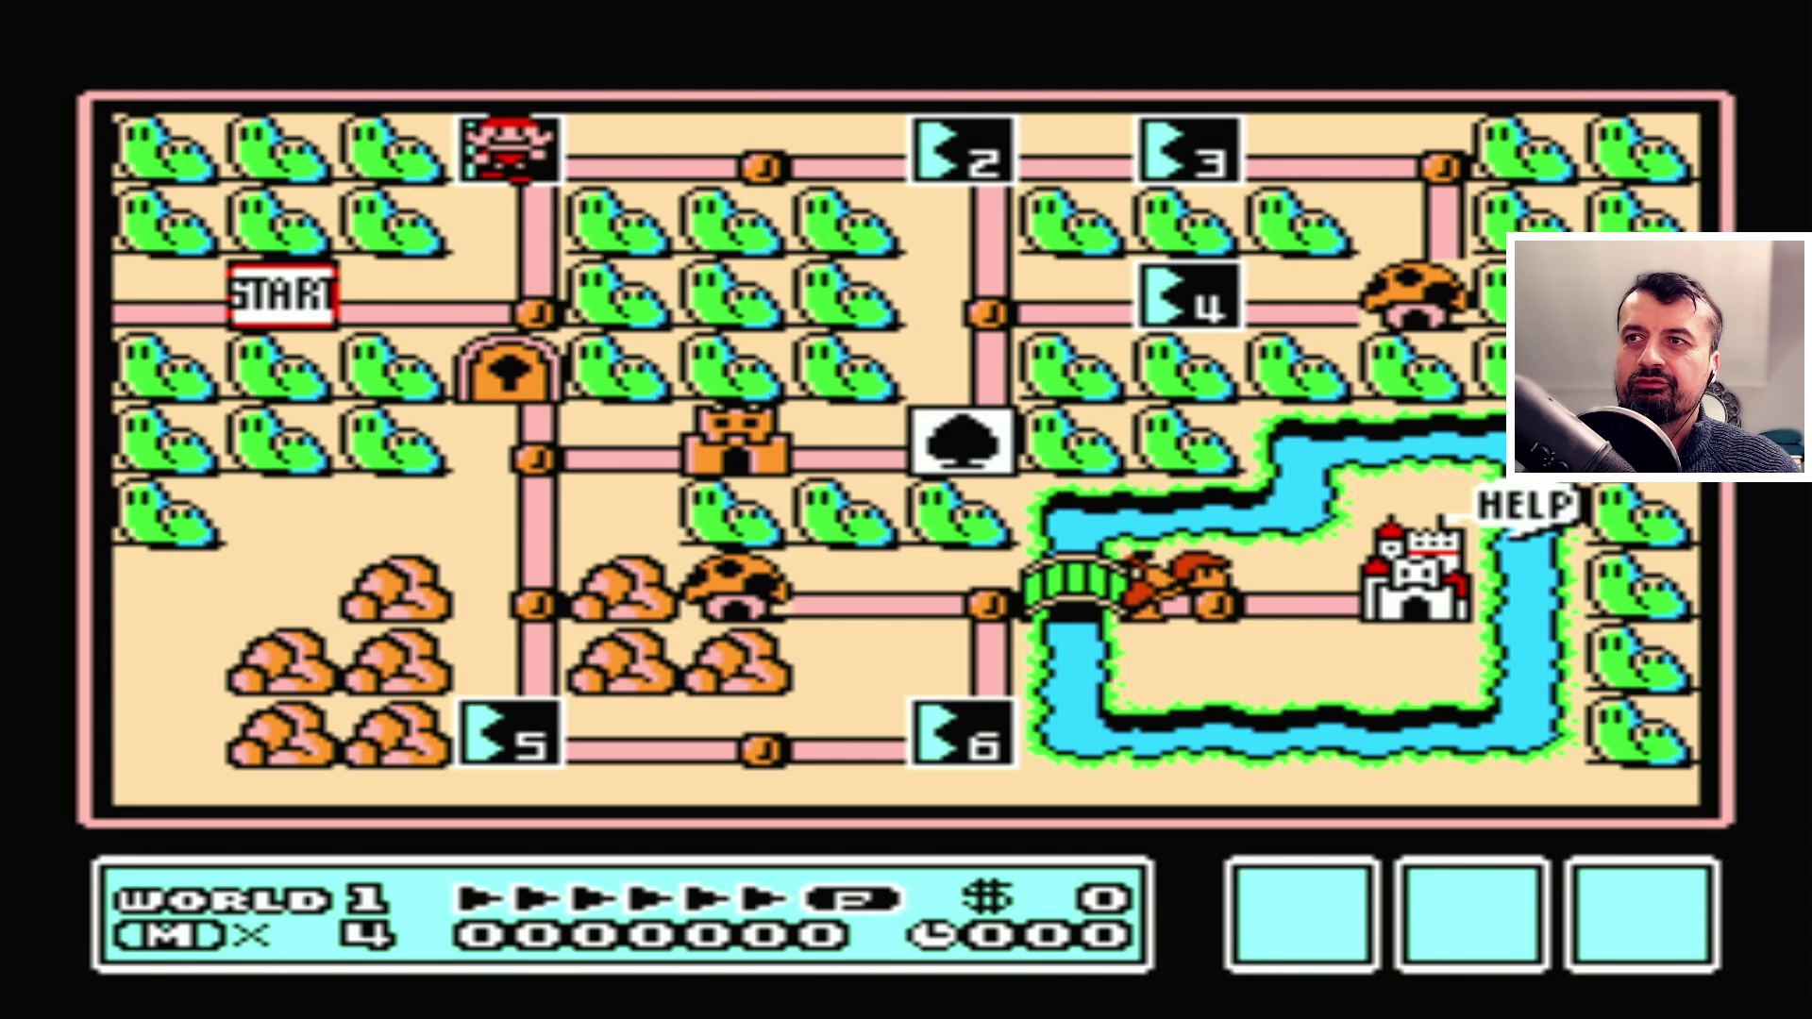
key("x")
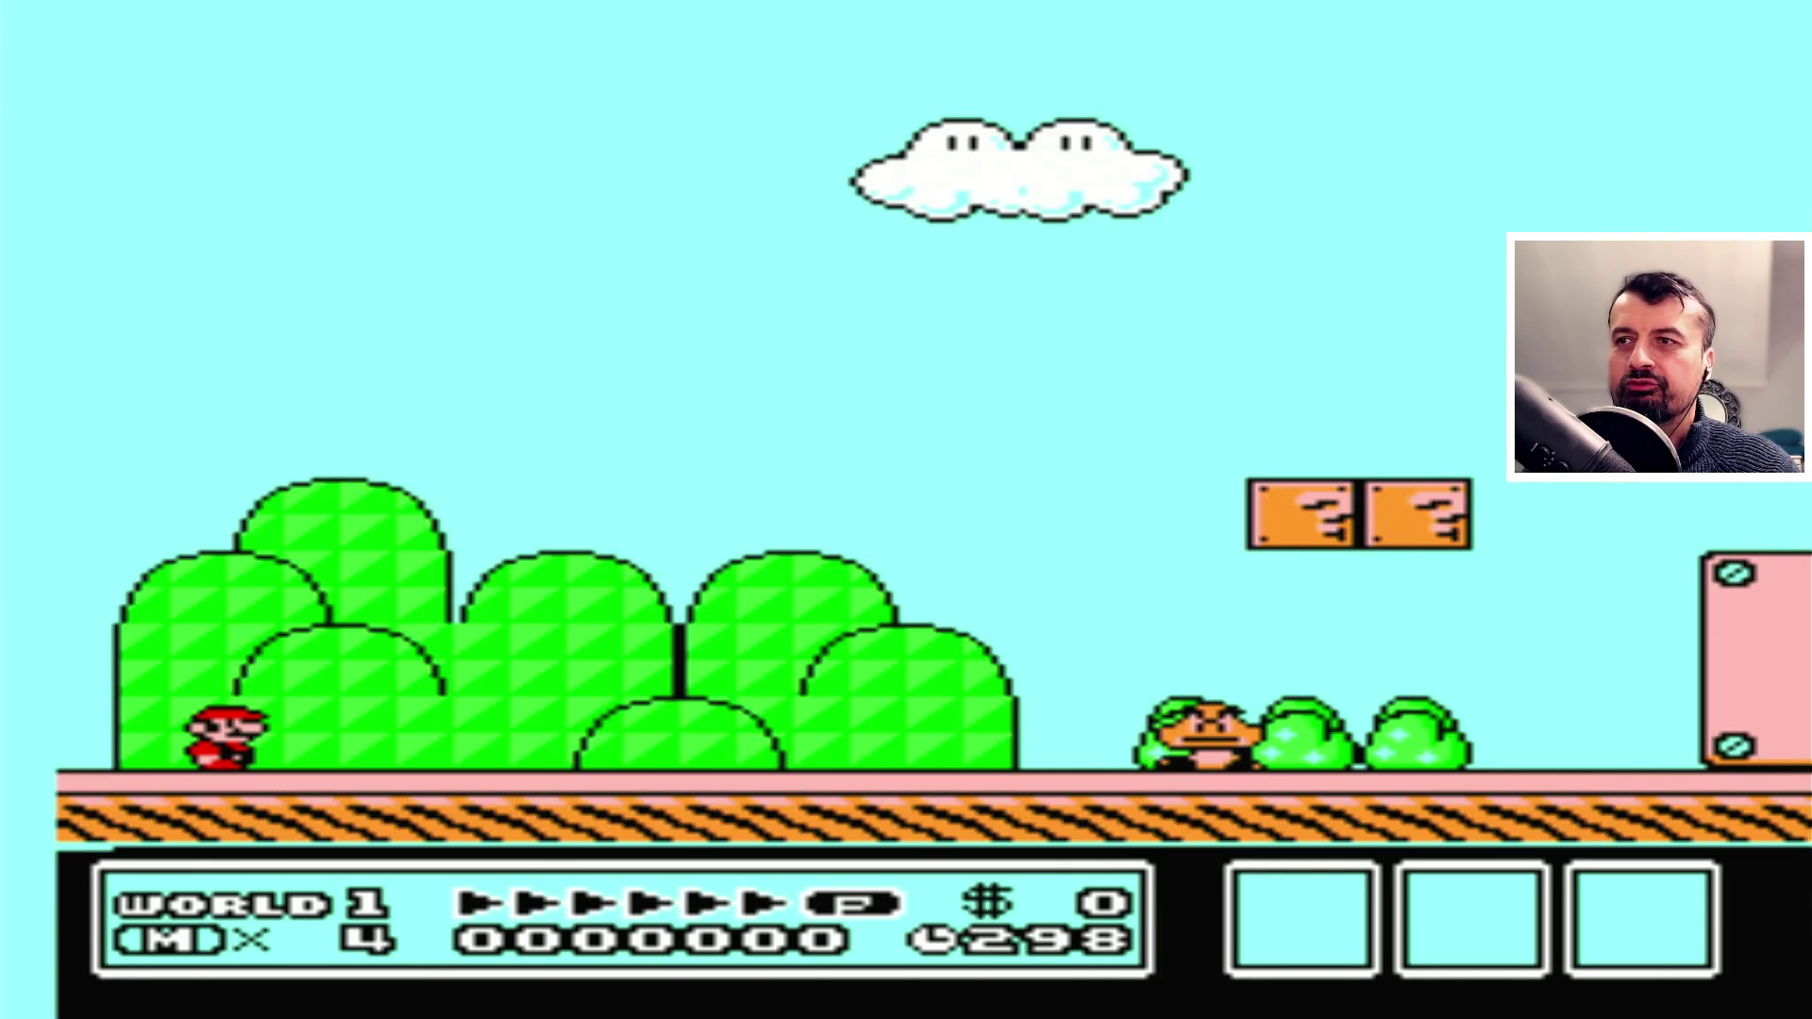
- Unpause World 1-1 and run right, jumping to bump the first ? blocks for coins
key("Return")
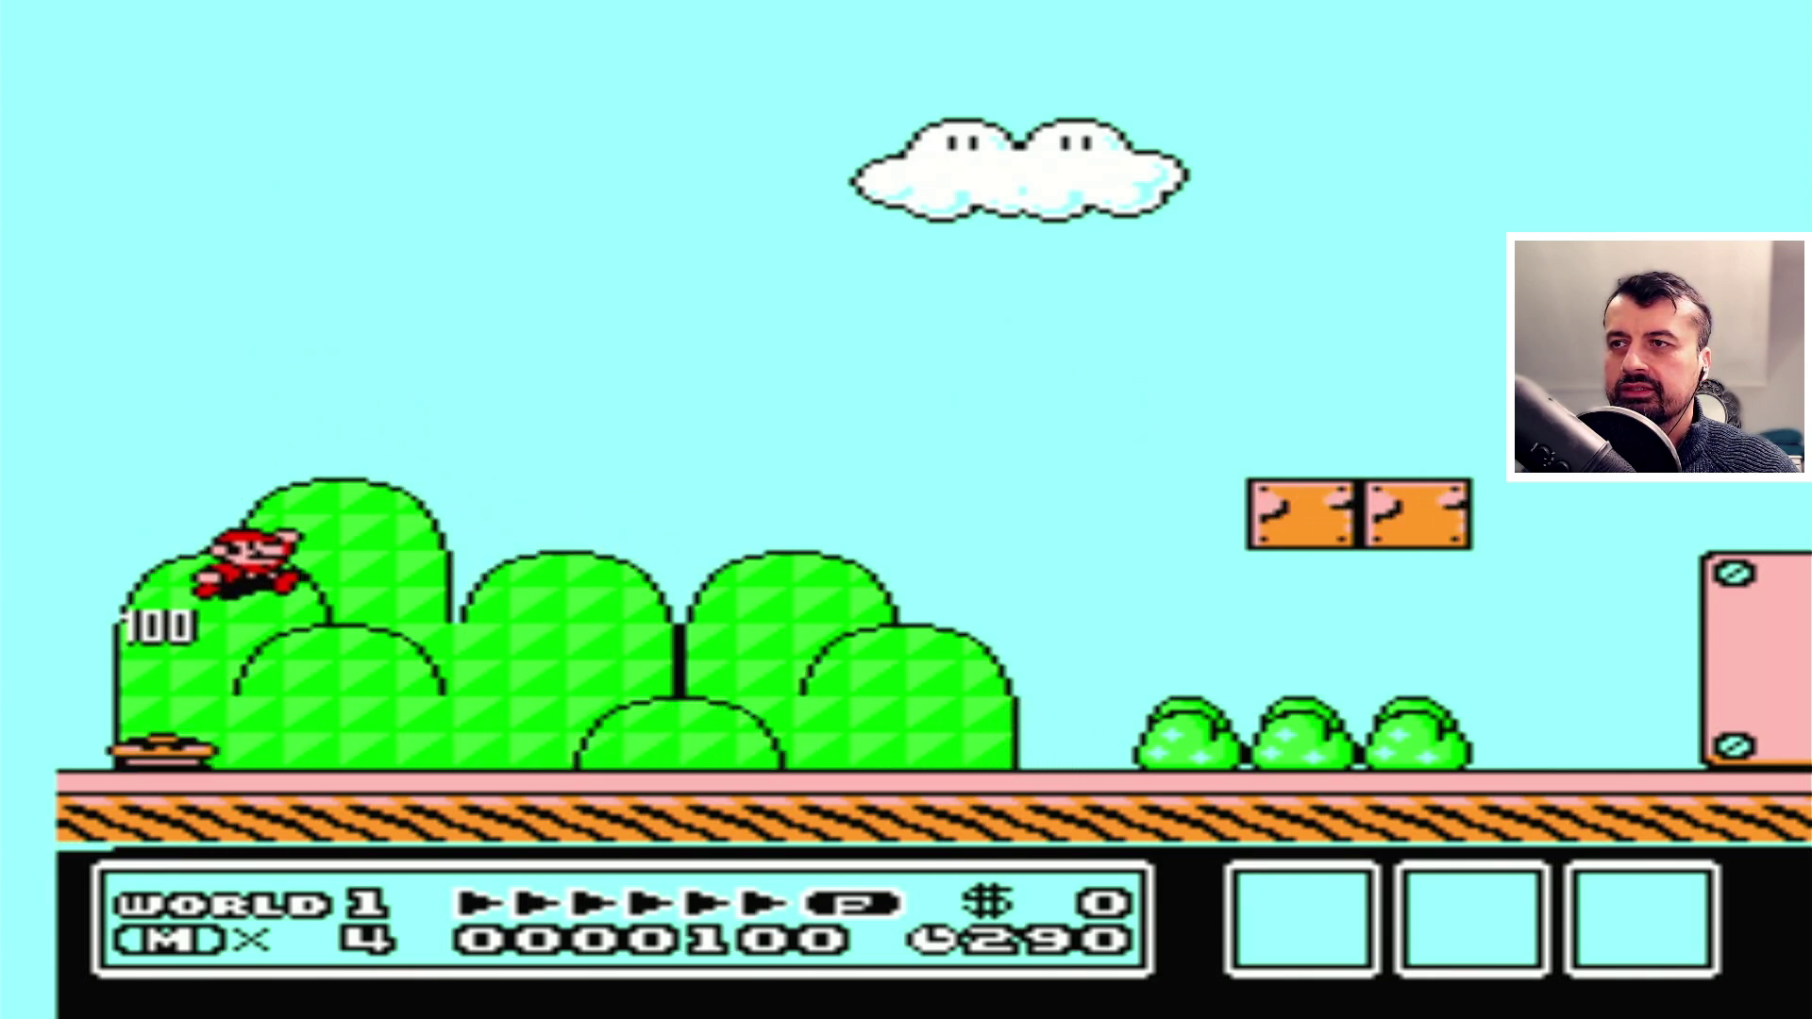
key("Right")
key("x")
key("x")
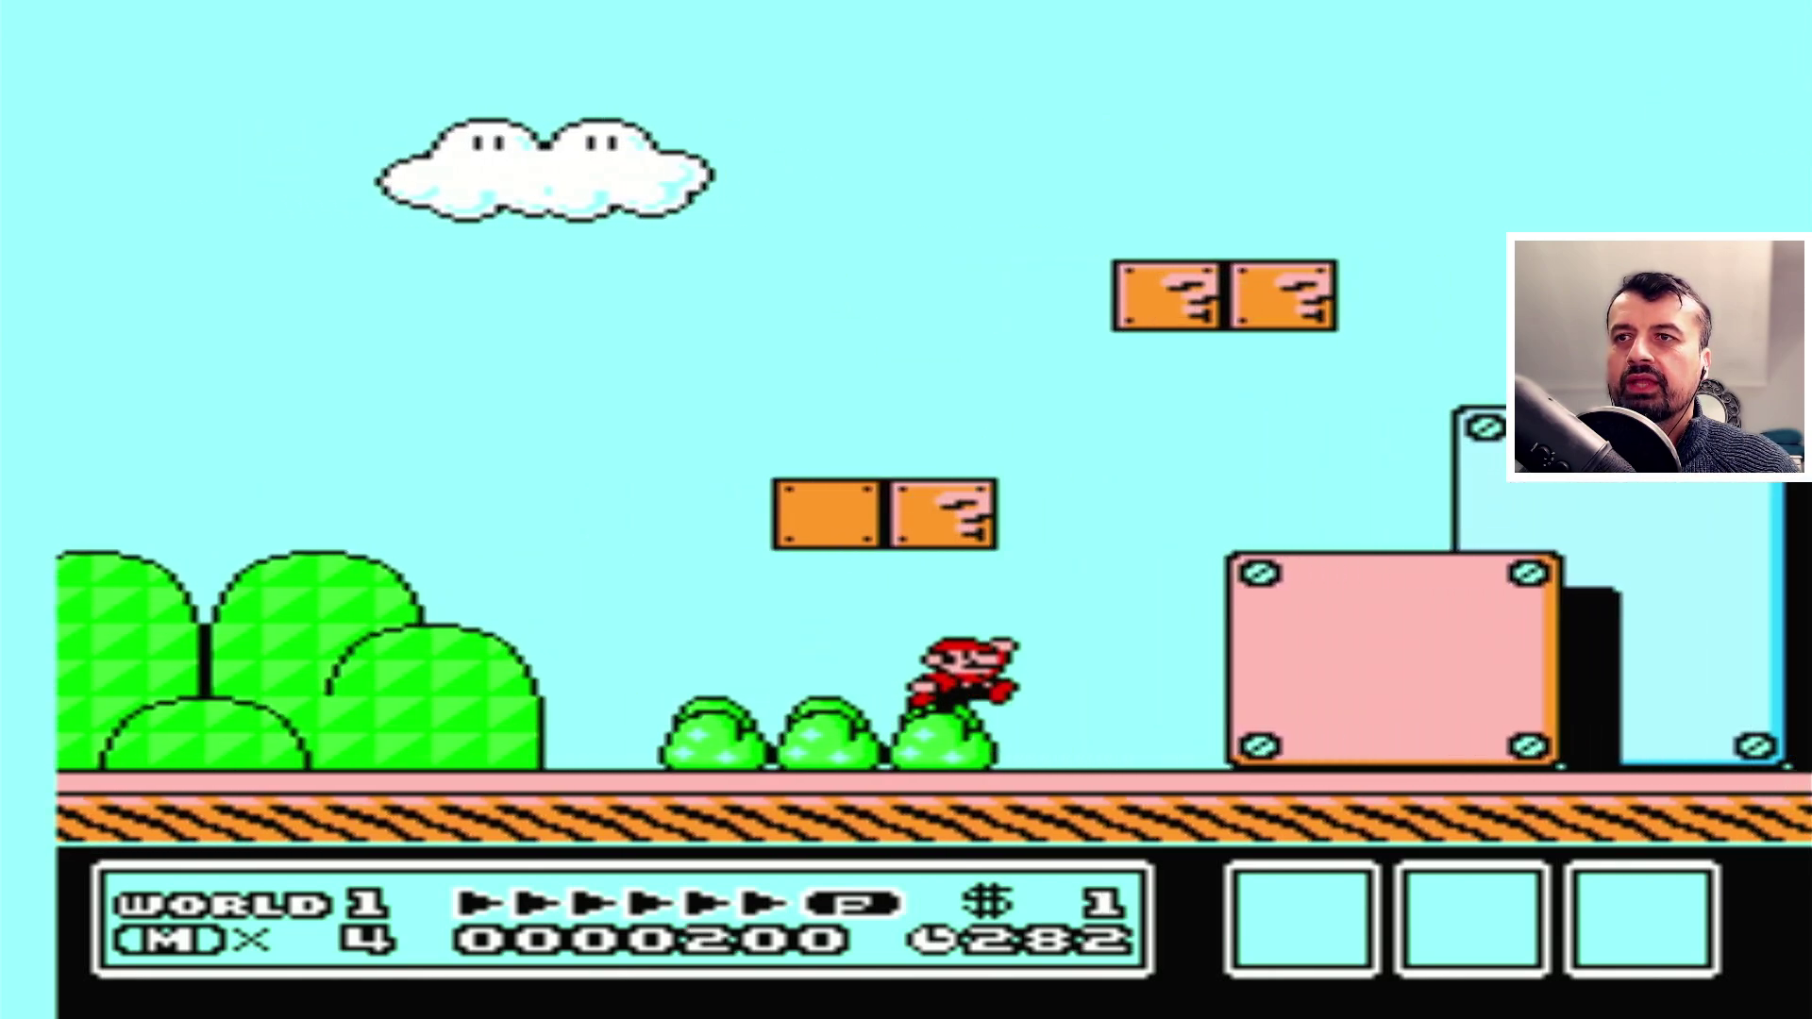
key("x")
key("Left")
key("Right")
key("x")
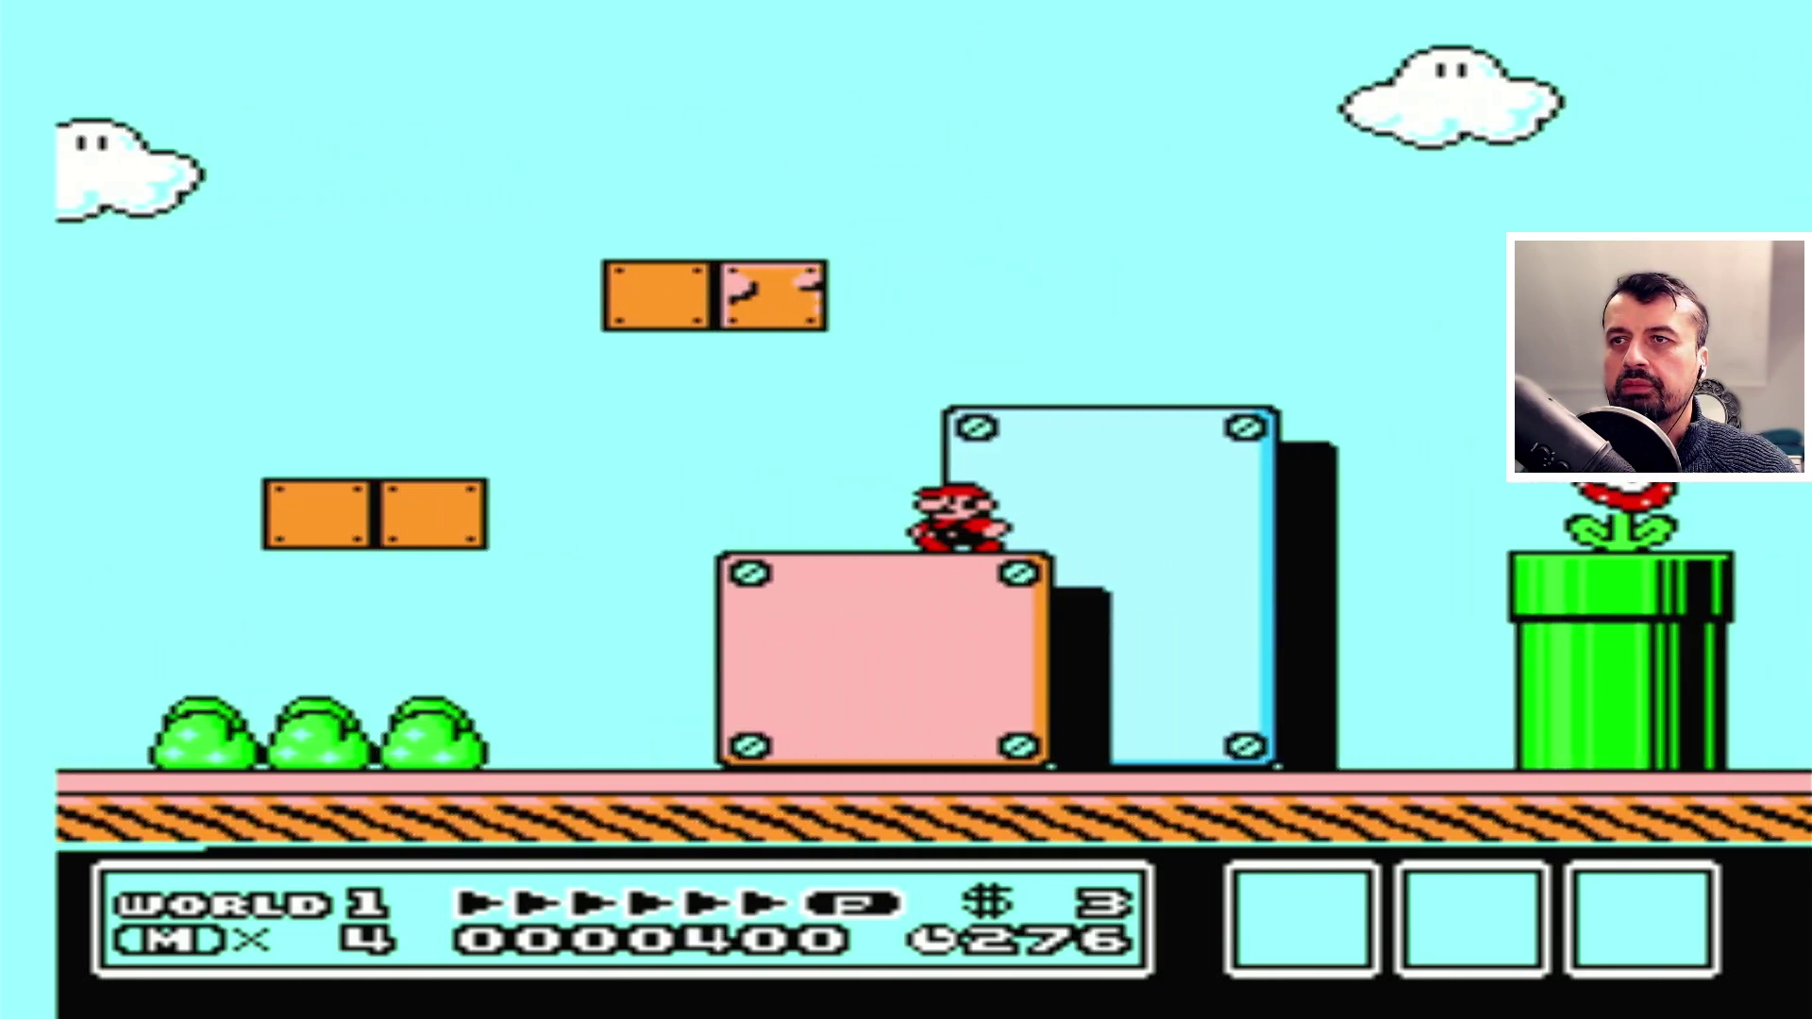
- Jump from the pink block to release the mushroom and grab it, reaching score 0001700
key("Left")
key("x")
key("Right")
key("x")
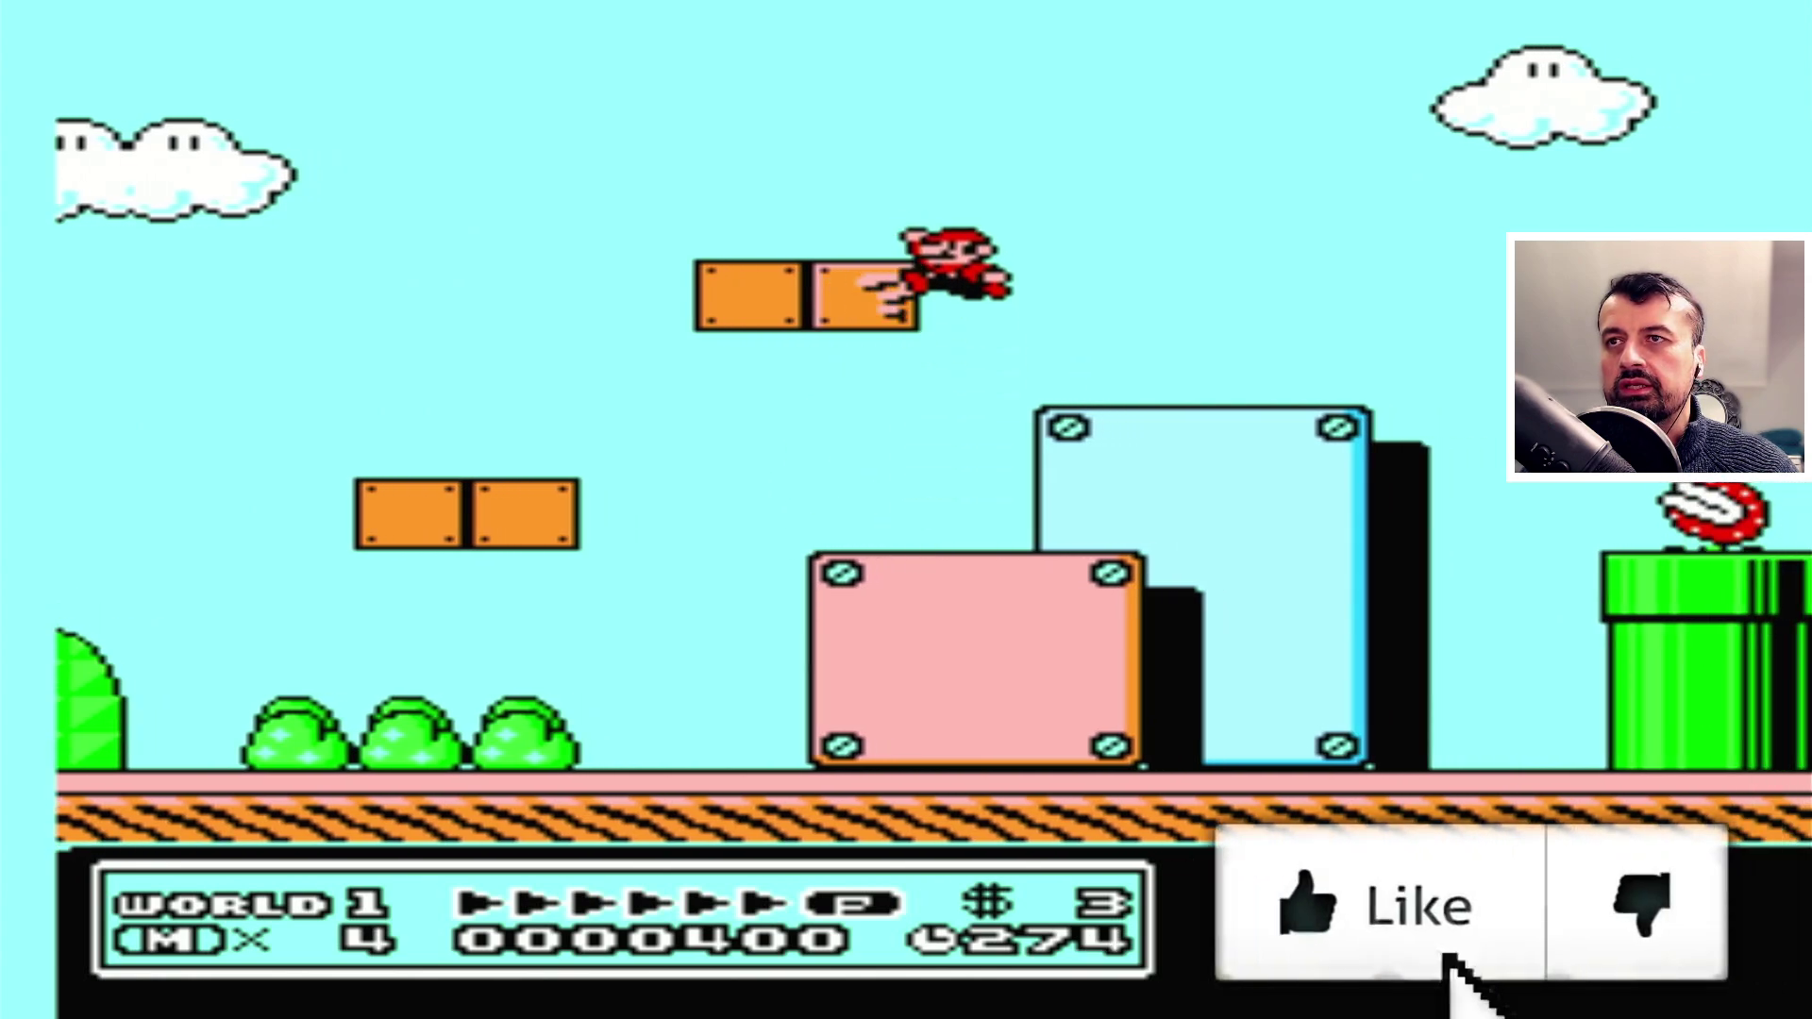
key("x")
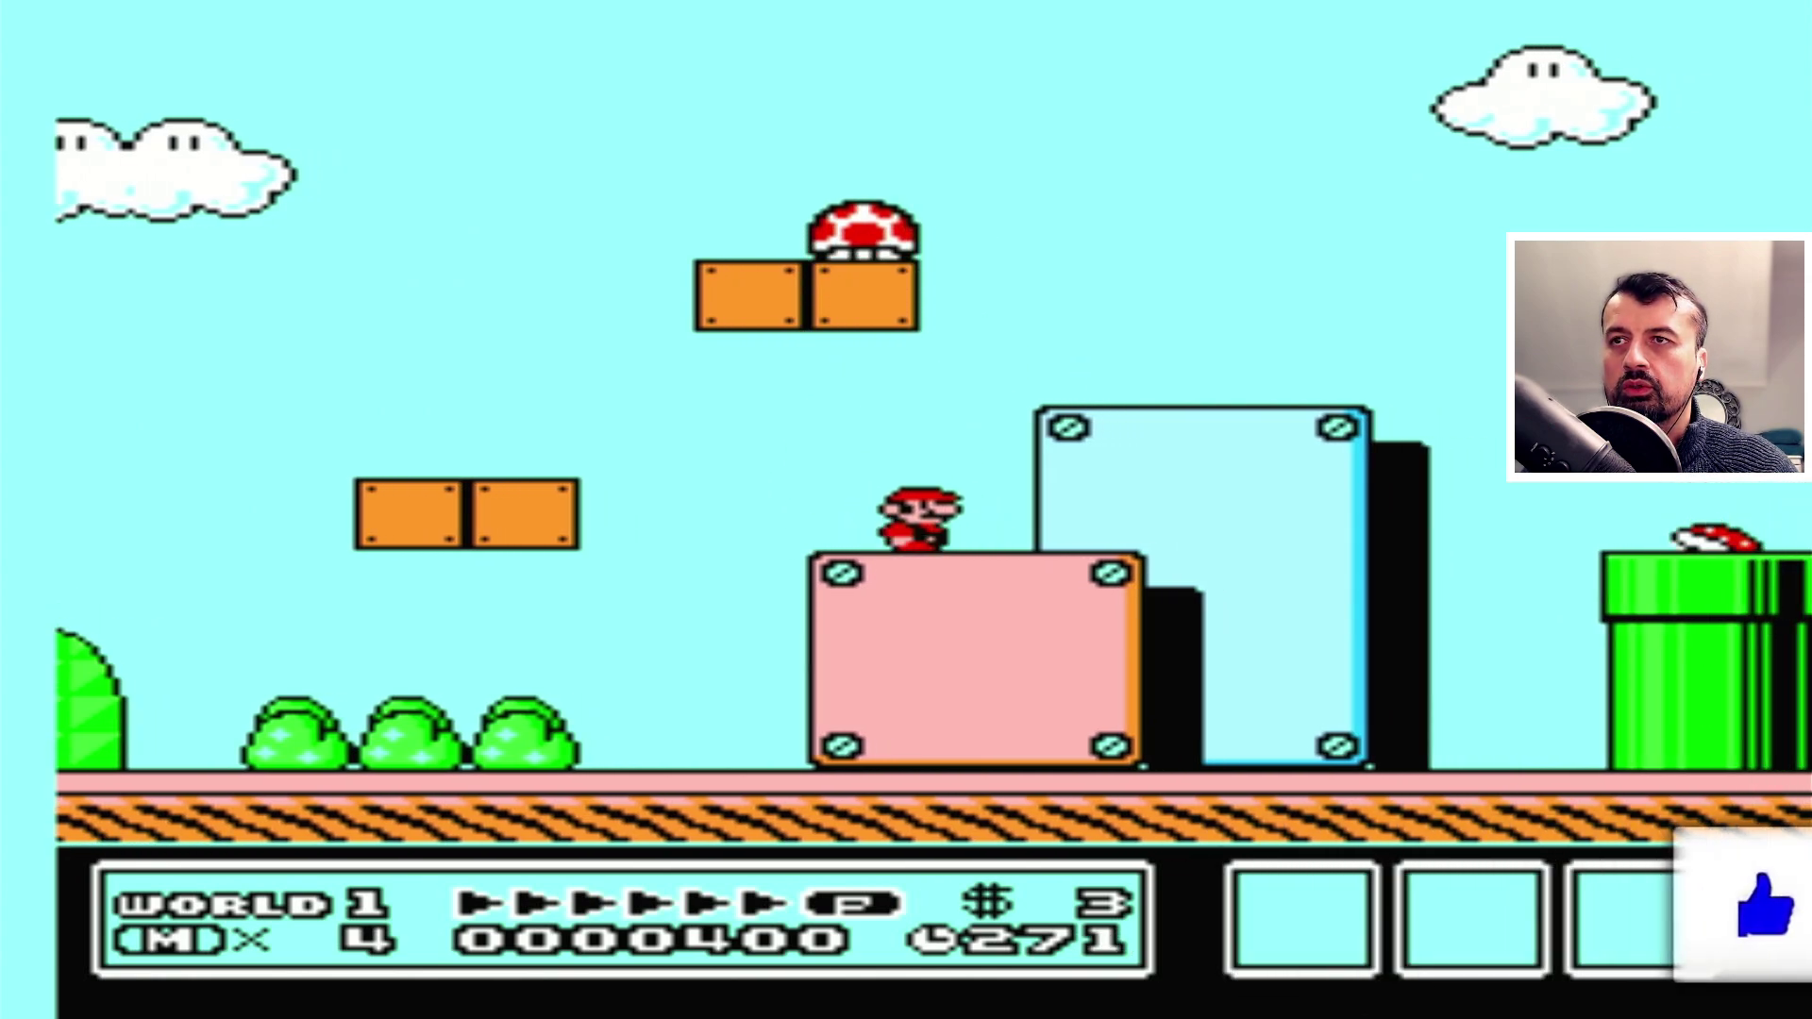
key("x")
key("Left")
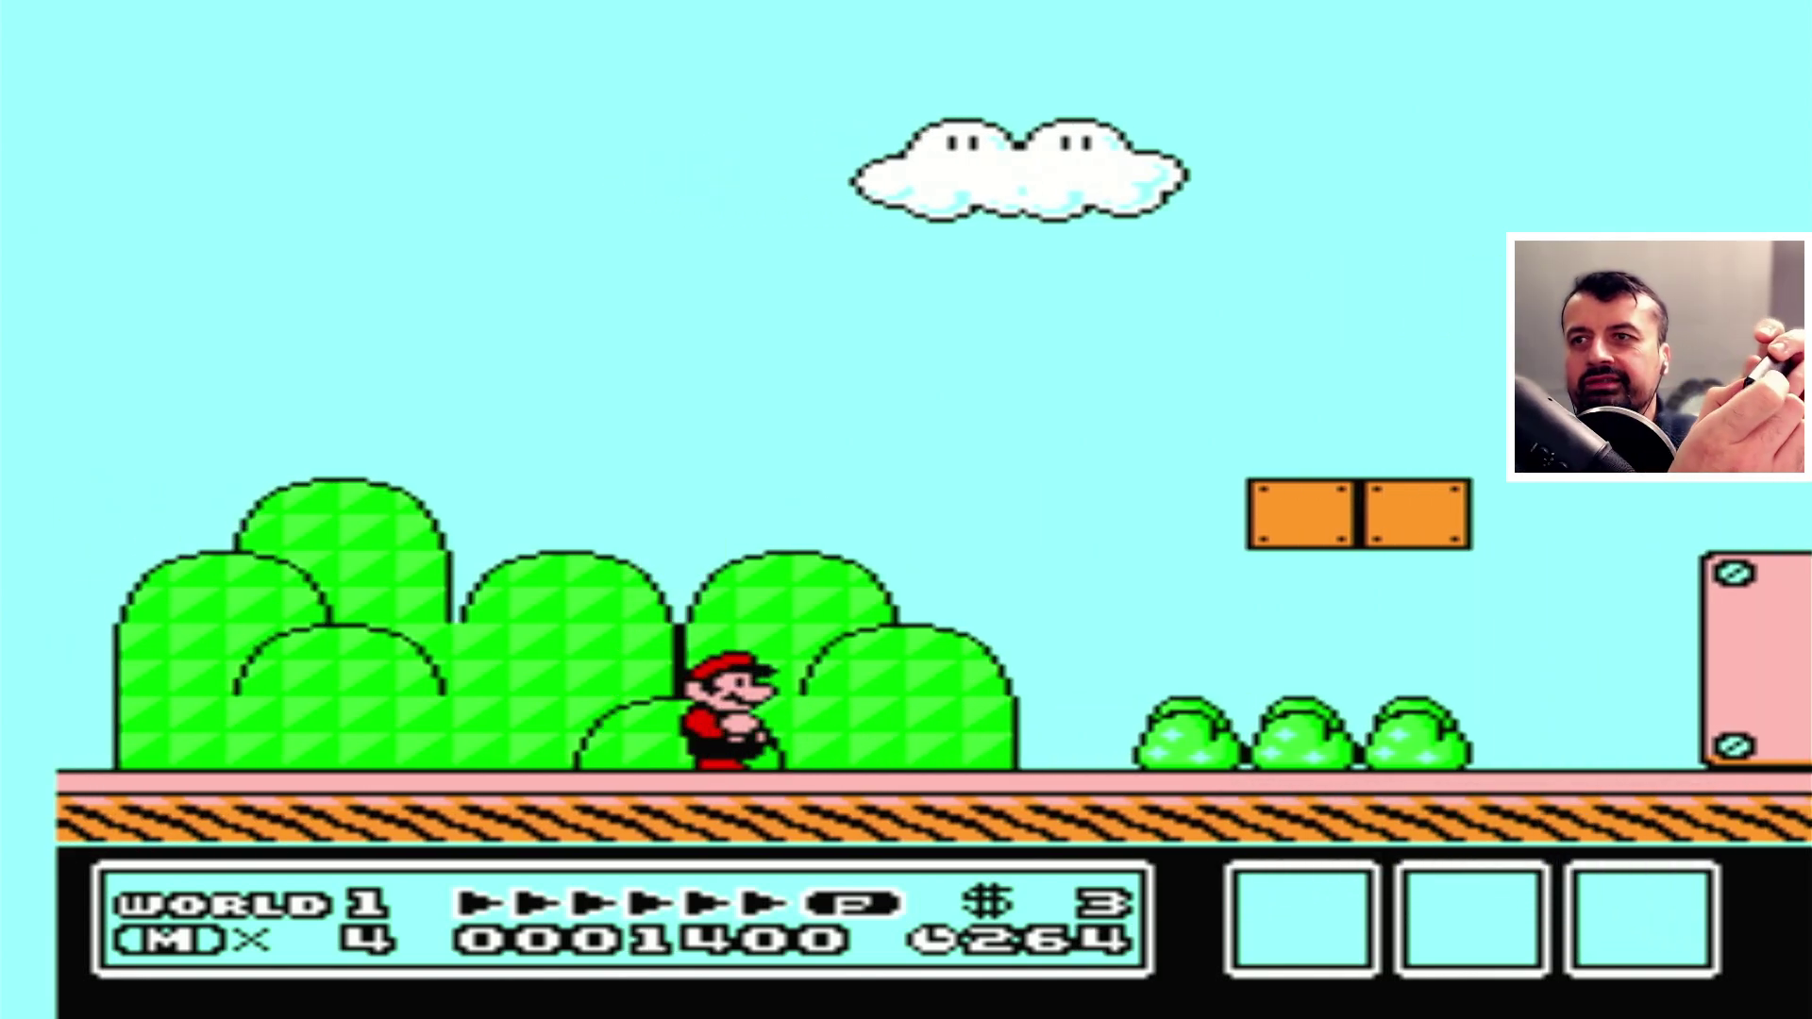
key("x")
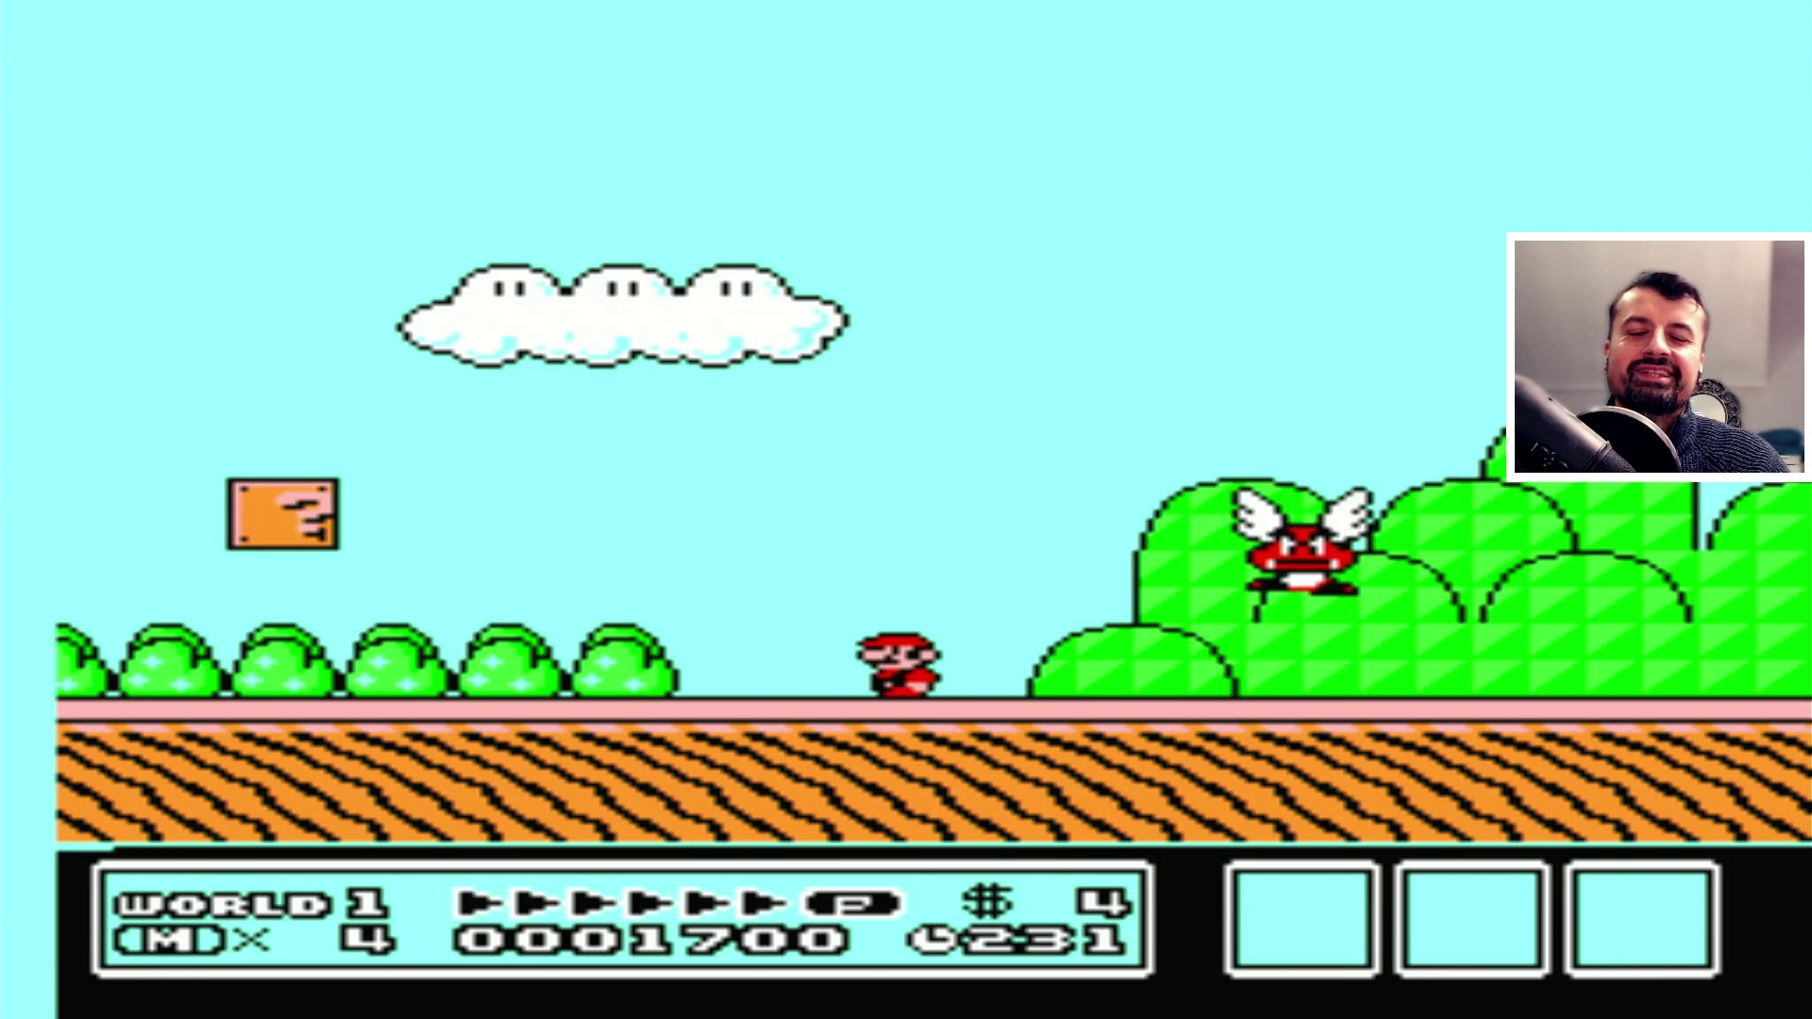
- Move Mario to level 1 on the World 1 map, re-enter it and run right to the piranha plant pipe
key("Left")
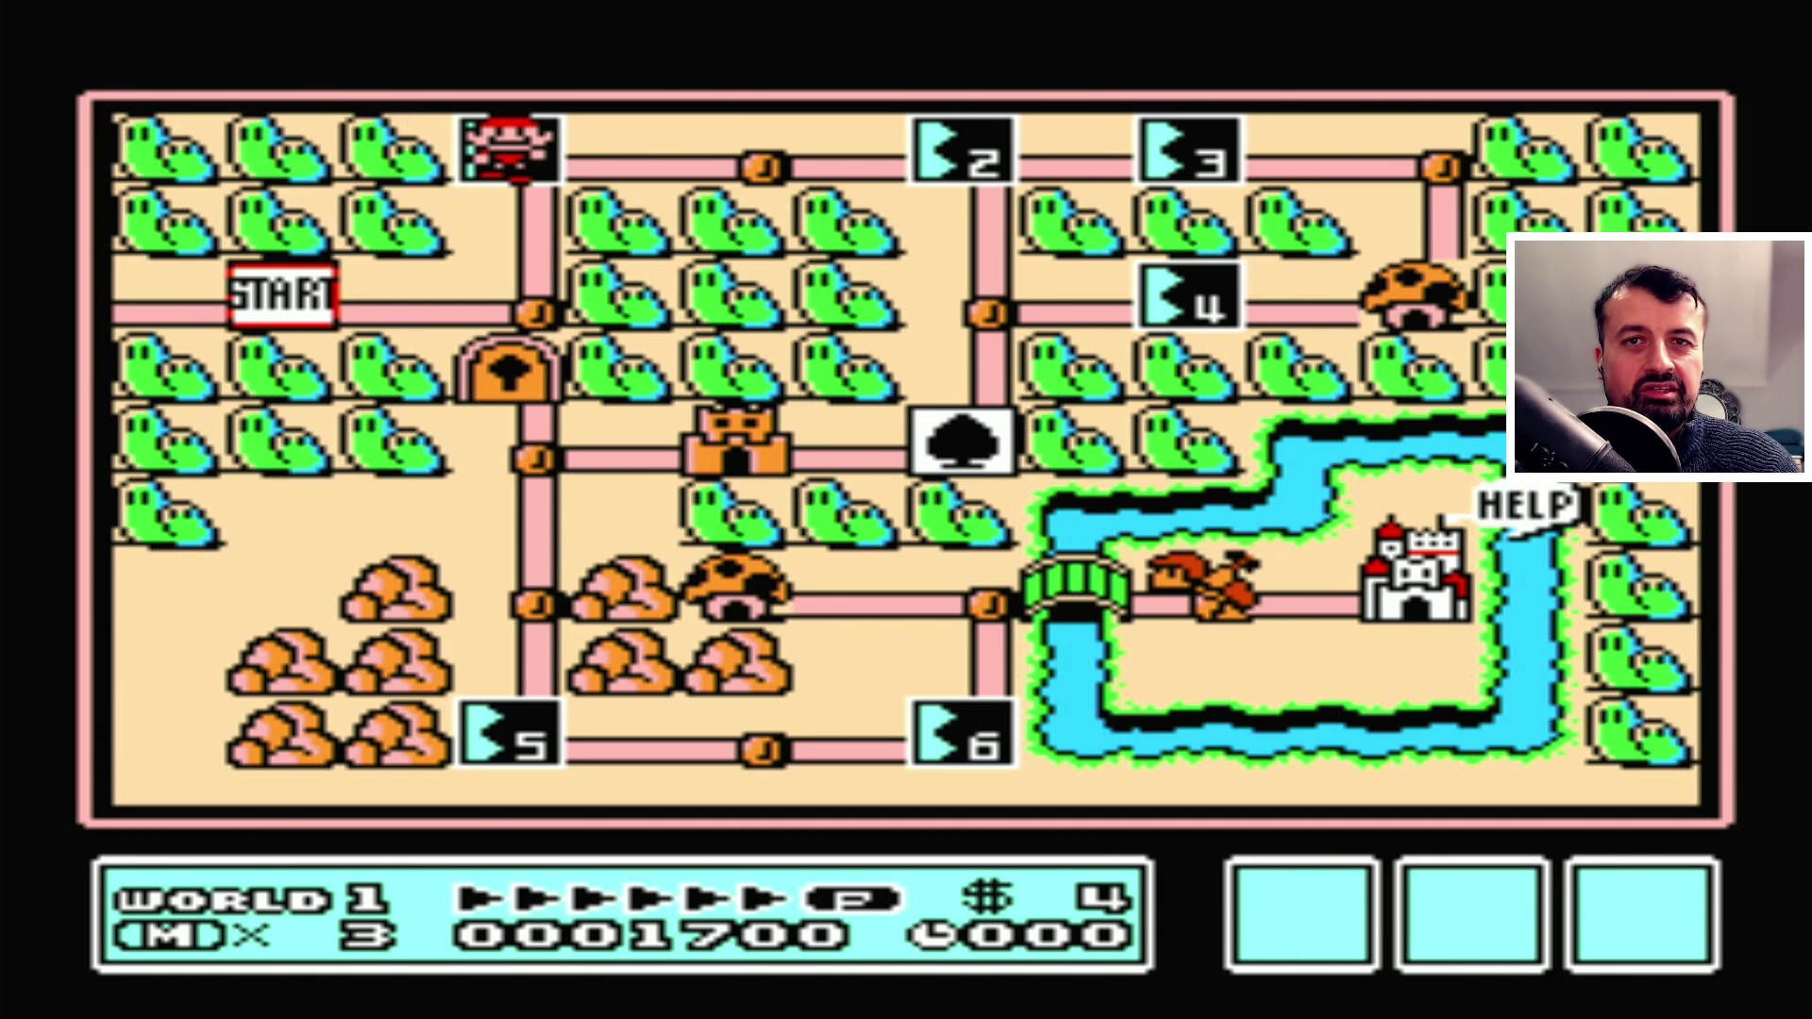
key("x")
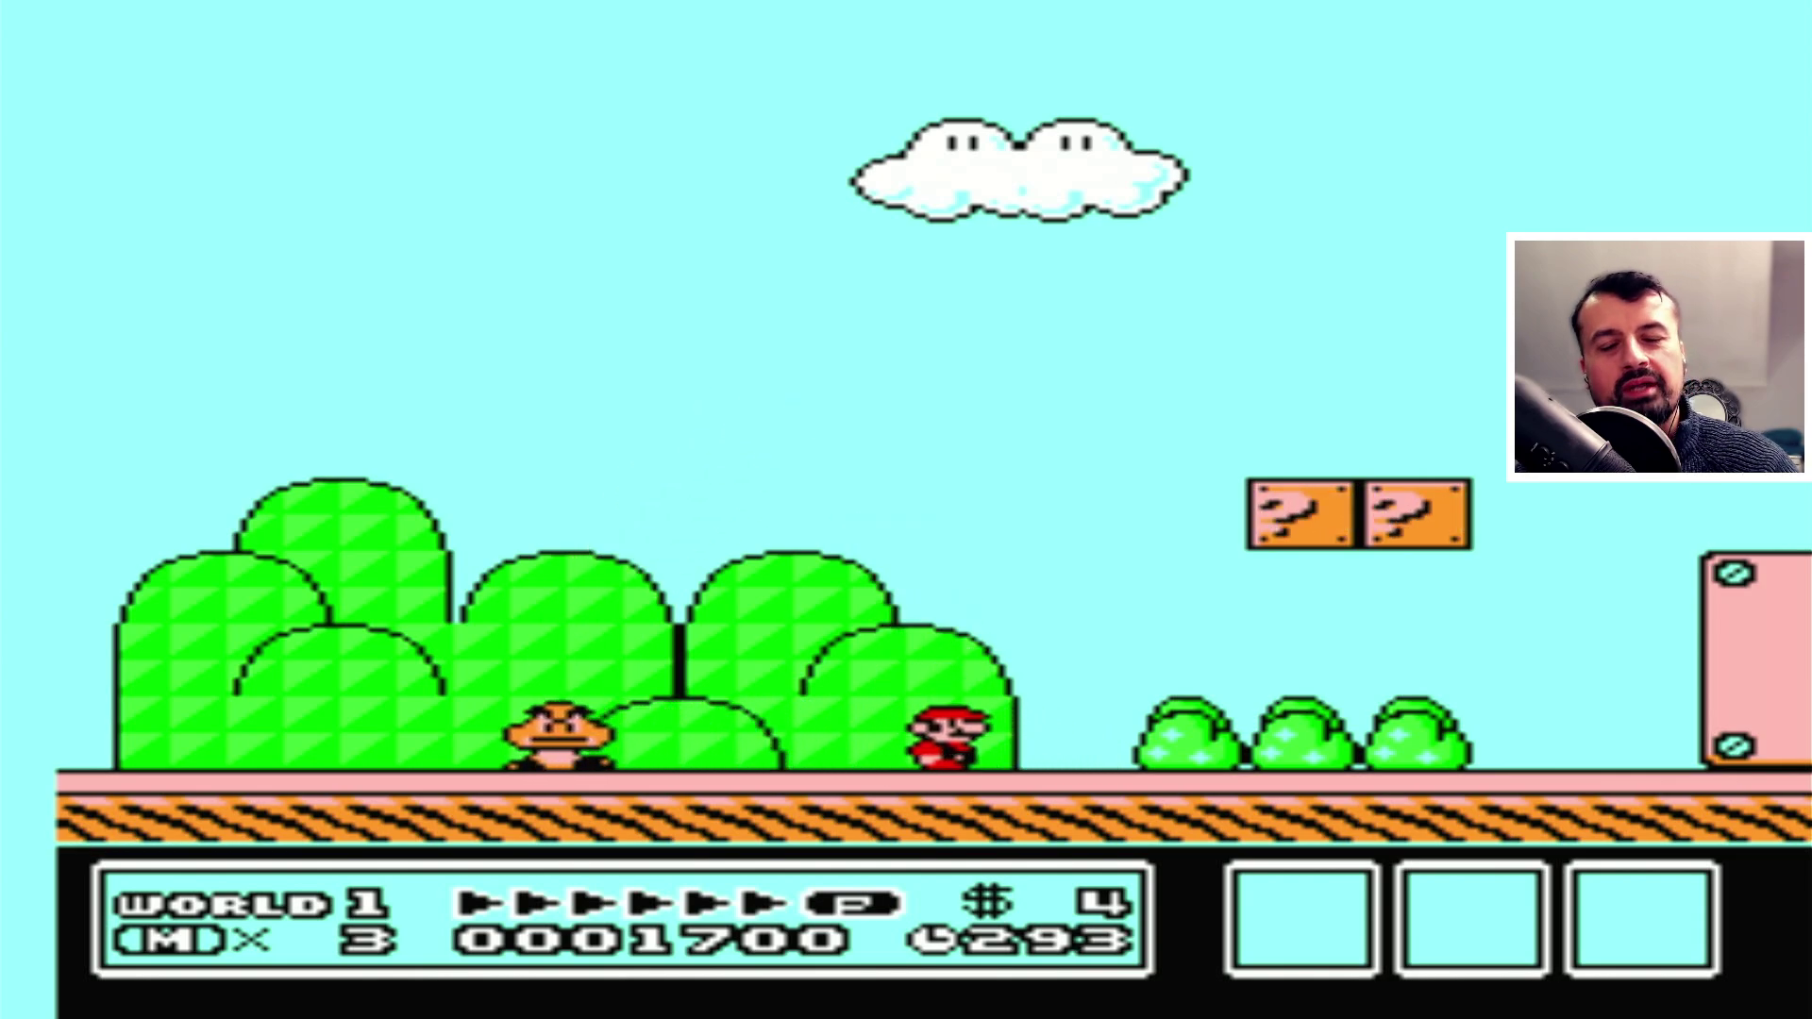
key("Right")
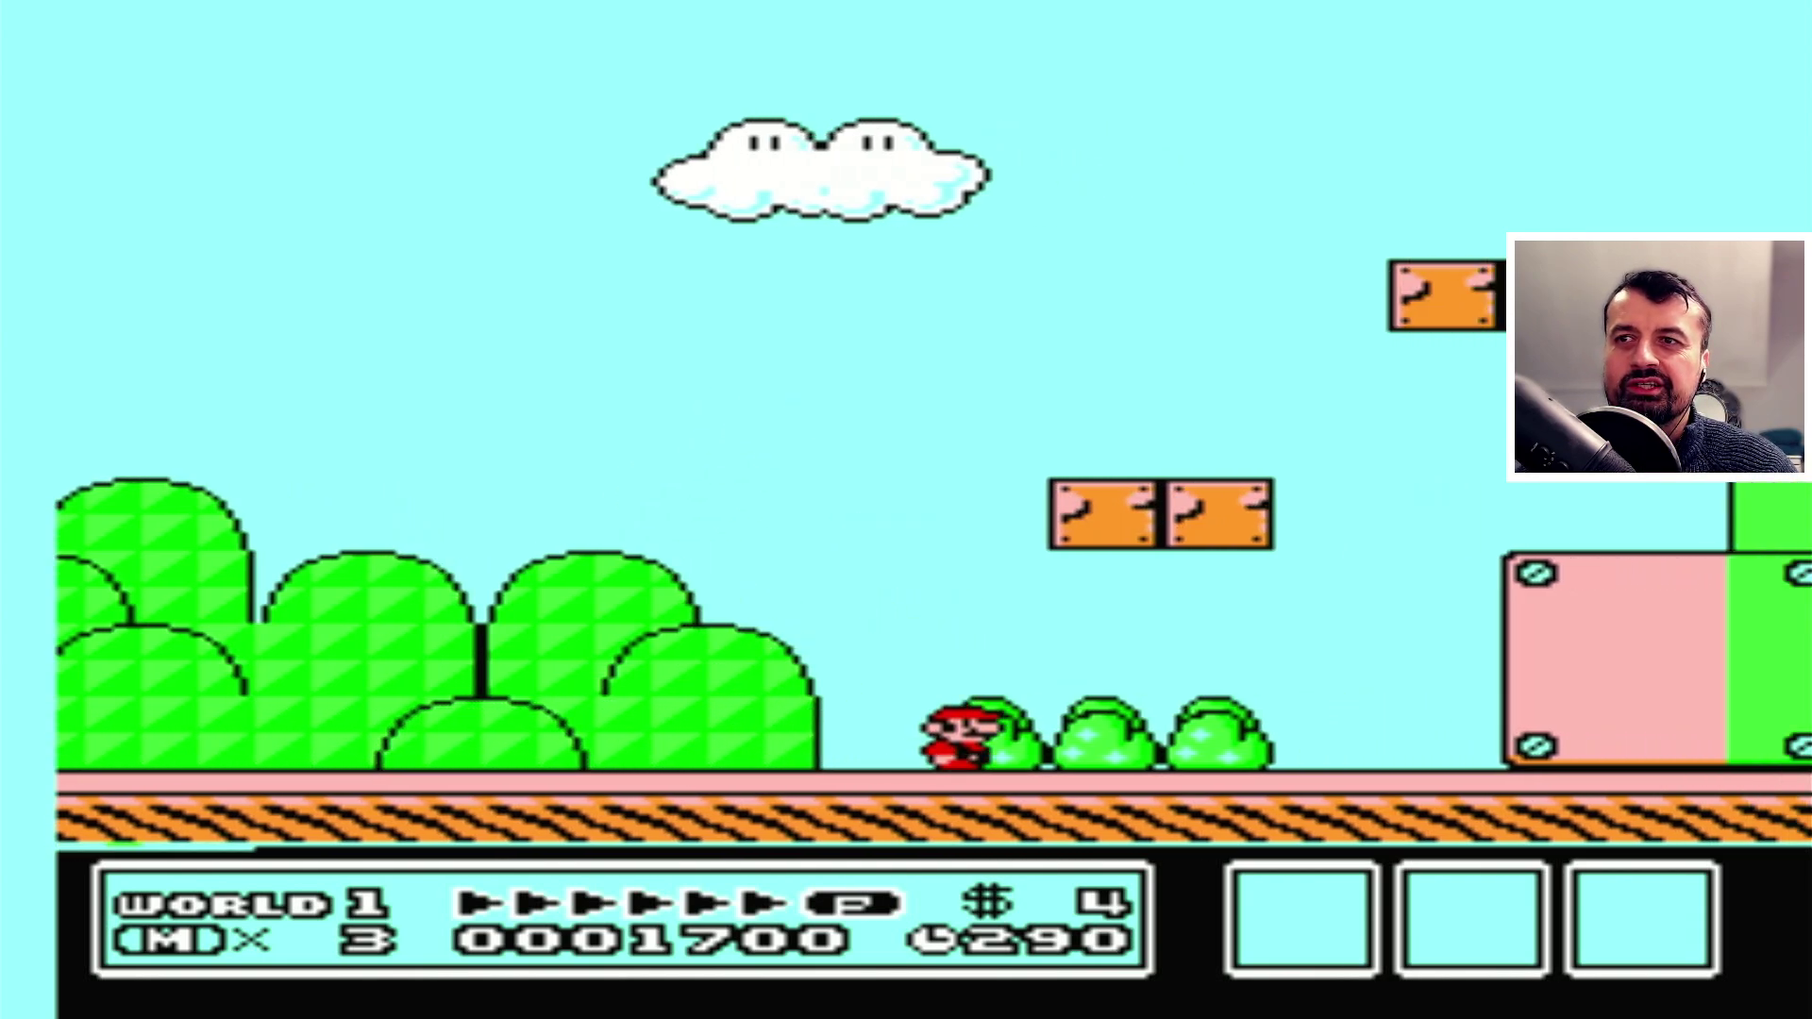